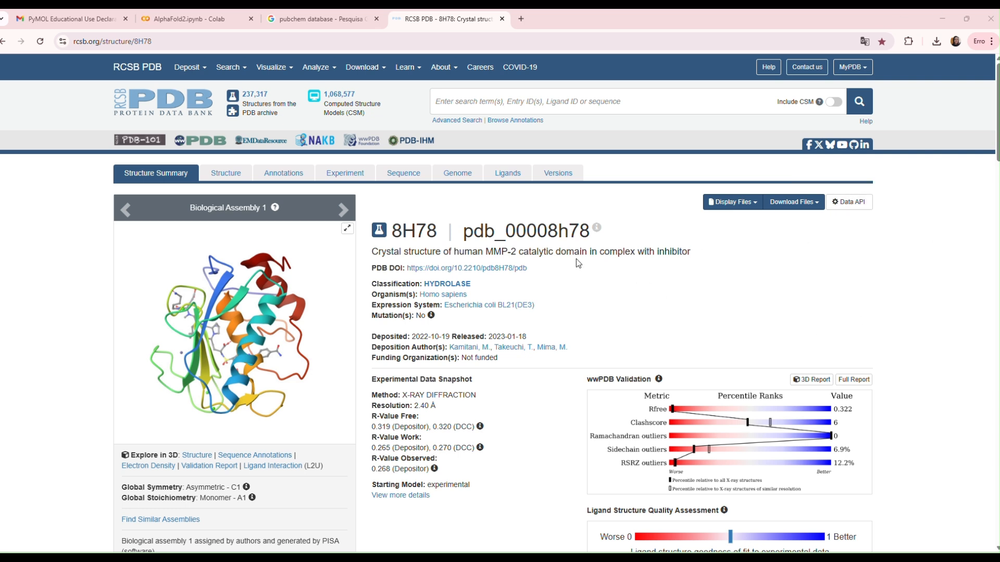
Step: Search the Protein Data Bank for mmp2
{"action": "left_click", "coordinate": [520, 104]}
{"action": "type", "text": "mmp"}
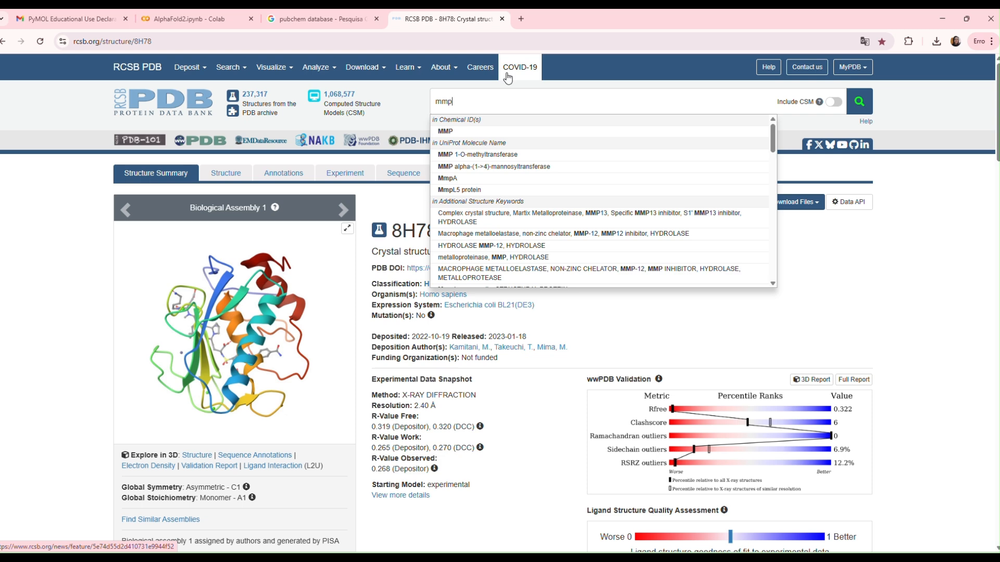
{"action": "type", "text": "2"}
{"action": "key", "text": "Return"}
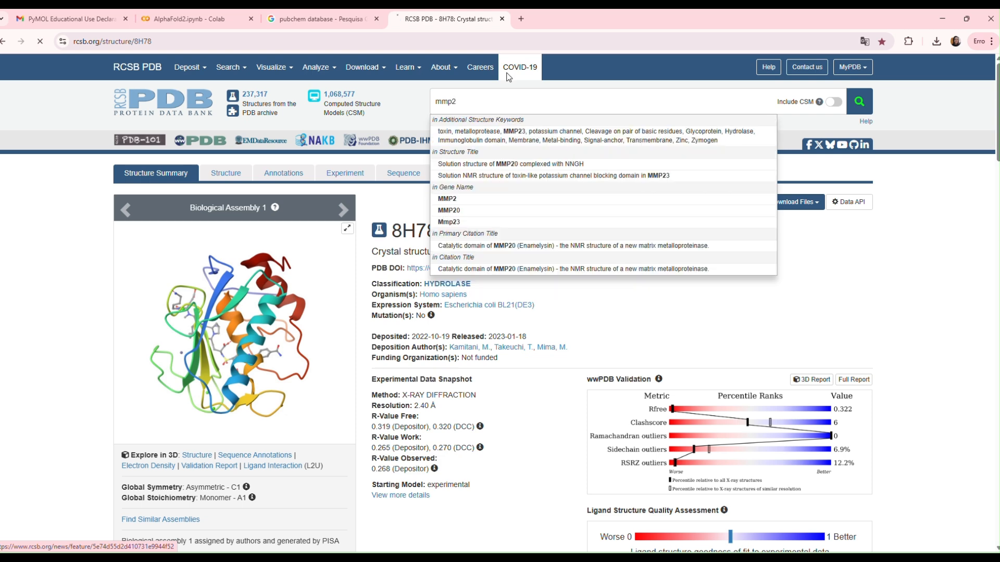
Step: Examine the mmp2 search results and the available refinement filters, comparing the listed structures' organisms, methods, resolutions and ligands
{"action": "scroll", "coordinate": [265, 253], "scroll_direction": "down", "scroll_amount": 2}
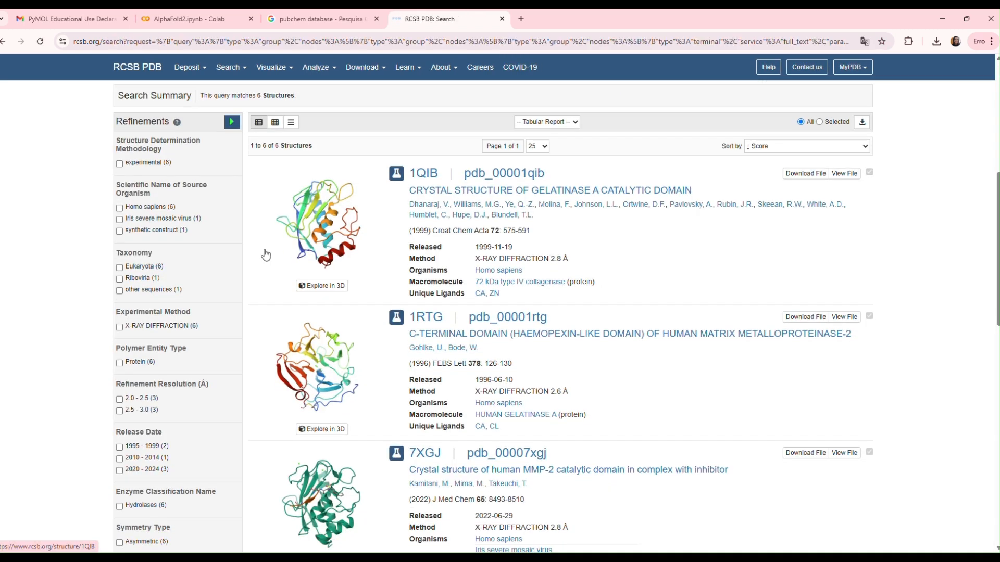
{"action": "scroll", "coordinate": [36, 217], "scroll_direction": "up", "scroll_amount": 1}
{"action": "scroll", "coordinate": [36, 217], "scroll_direction": "up", "scroll_amount": 3}
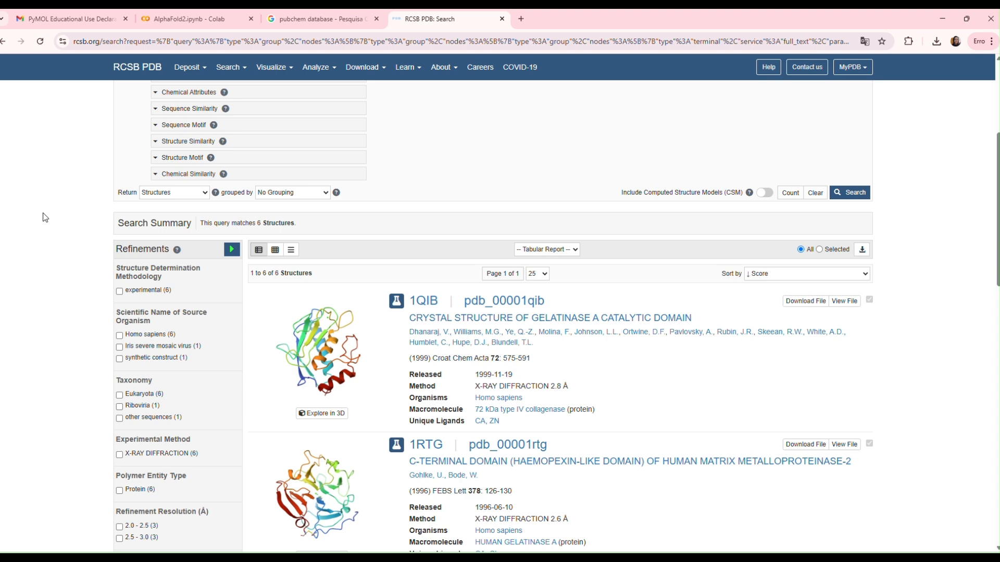
{"action": "scroll", "coordinate": [42, 214], "scroll_direction": "down", "scroll_amount": 4}
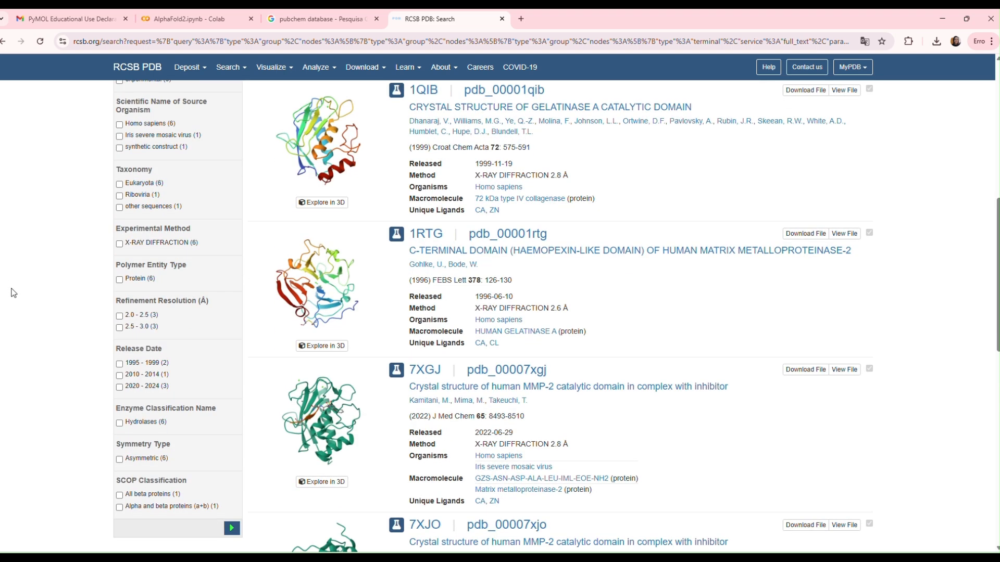
{"action": "scroll", "coordinate": [14, 202], "scroll_direction": "up", "scroll_amount": 8}
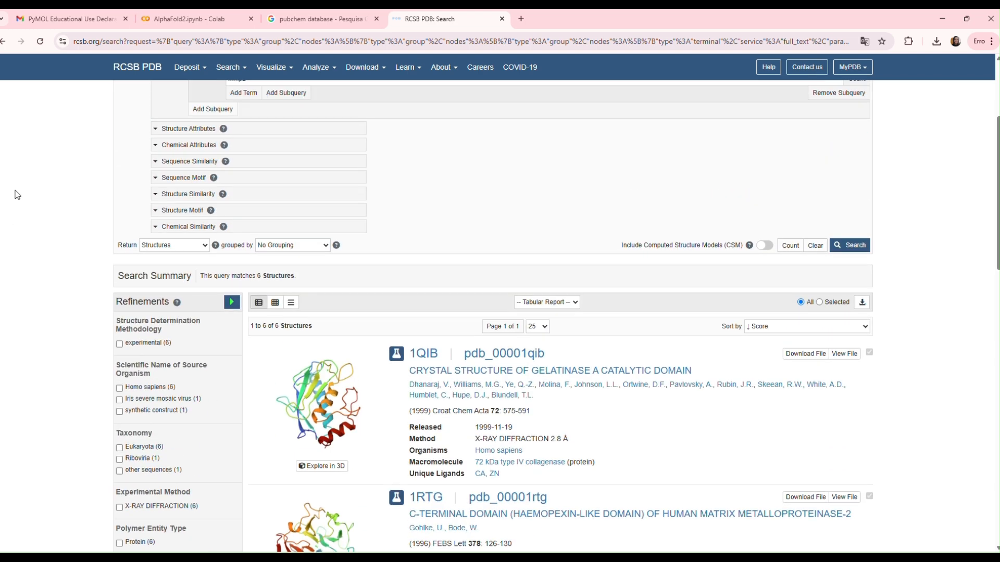
{"action": "scroll", "coordinate": [16, 208], "scroll_direction": "up", "scroll_amount": 1}
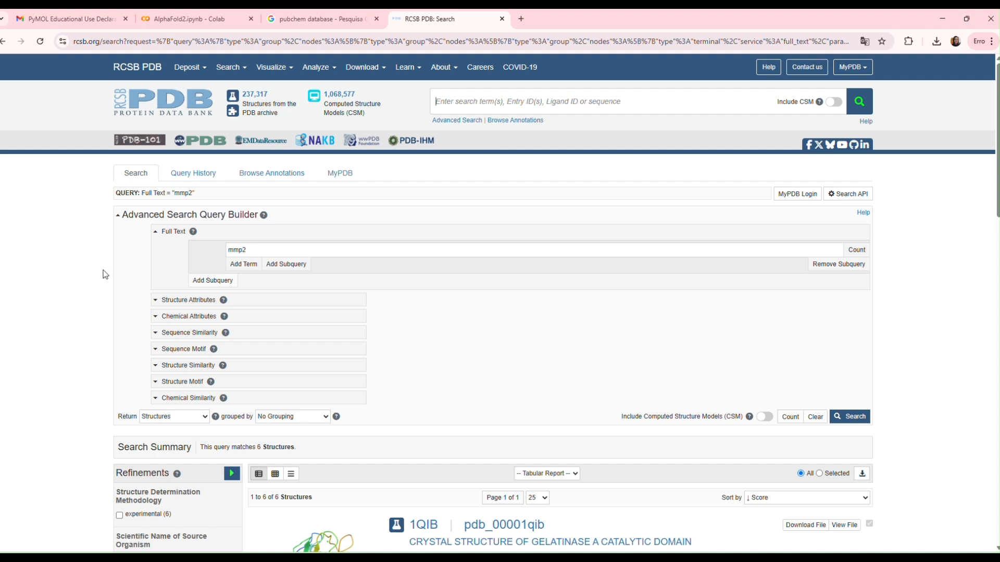
{"action": "scroll", "coordinate": [109, 257], "scroll_direction": "down", "scroll_amount": 3}
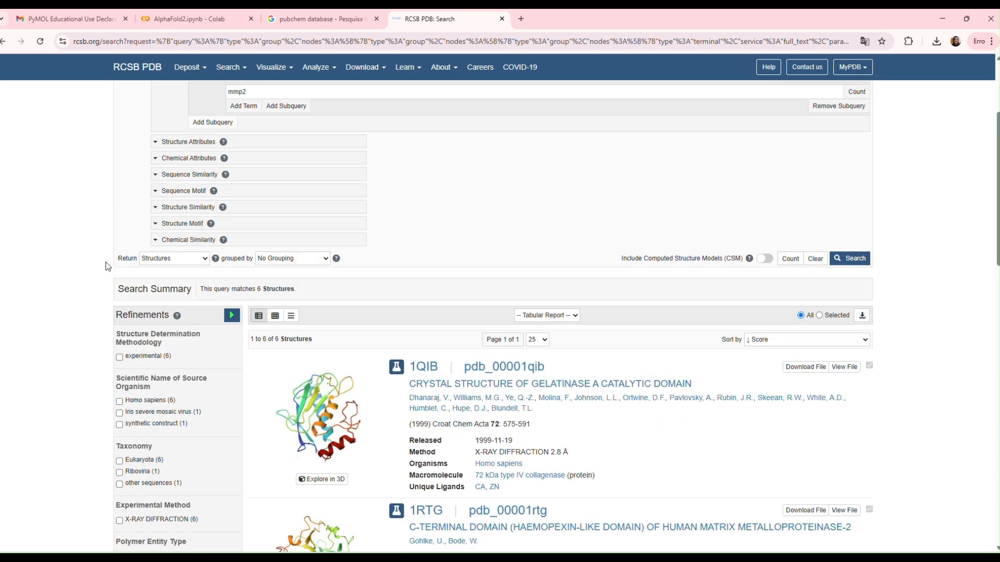
{"action": "scroll", "coordinate": [105, 261], "scroll_direction": "down", "scroll_amount": 4}
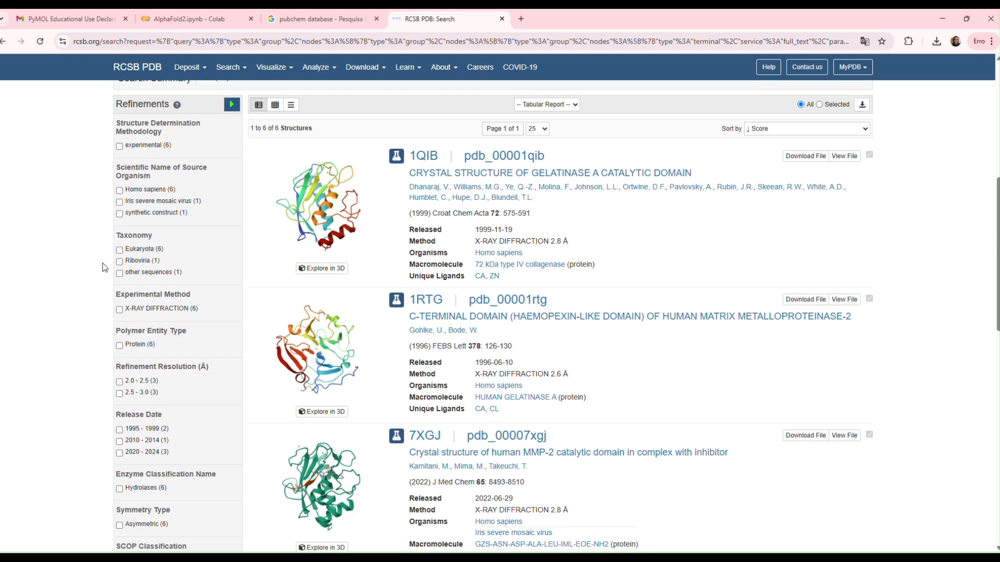
{"action": "scroll", "coordinate": [33, 348], "scroll_direction": "down", "scroll_amount": 4}
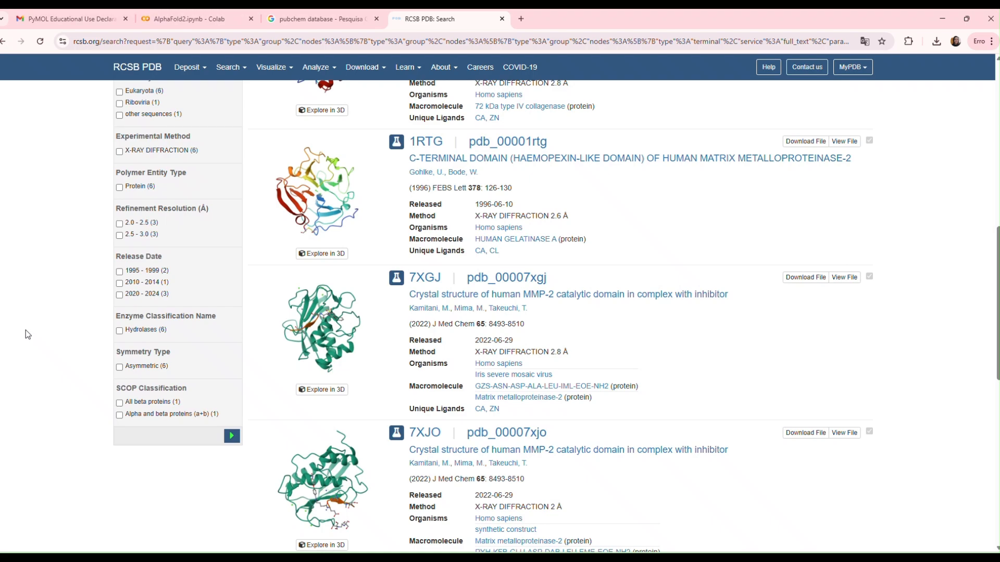
{"action": "scroll", "coordinate": [24, 328], "scroll_direction": "down", "scroll_amount": 8}
{"action": "scroll", "coordinate": [38, 393], "scroll_direction": "up", "scroll_amount": 10}
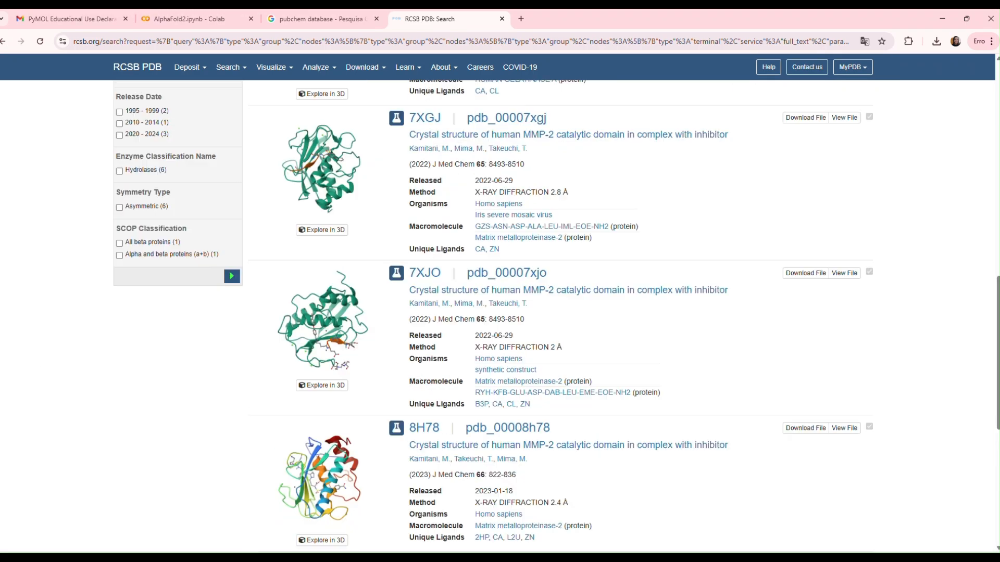
{"action": "scroll", "coordinate": [22, 335], "scroll_direction": "up", "scroll_amount": 9}
{"action": "scroll", "coordinate": [22, 336], "scroll_direction": "down", "scroll_amount": 5}
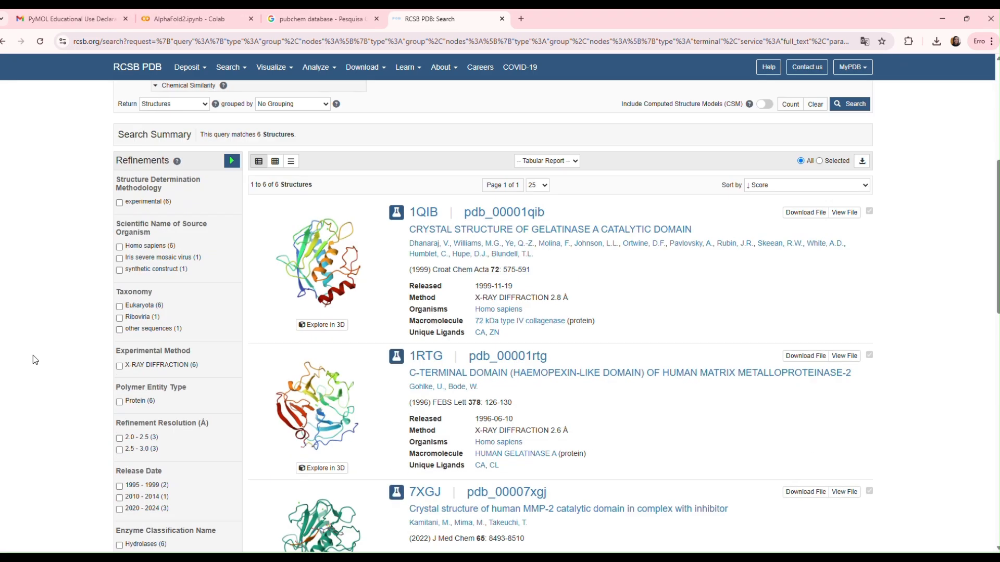
Step: Refine the search results to Homo sapiens structures with a refinement resolution of 2.0 - 2.5 Å
{"action": "left_click", "coordinate": [120, 246]}
{"action": "scroll", "coordinate": [129, 273], "scroll_direction": "down", "scroll_amount": 2}
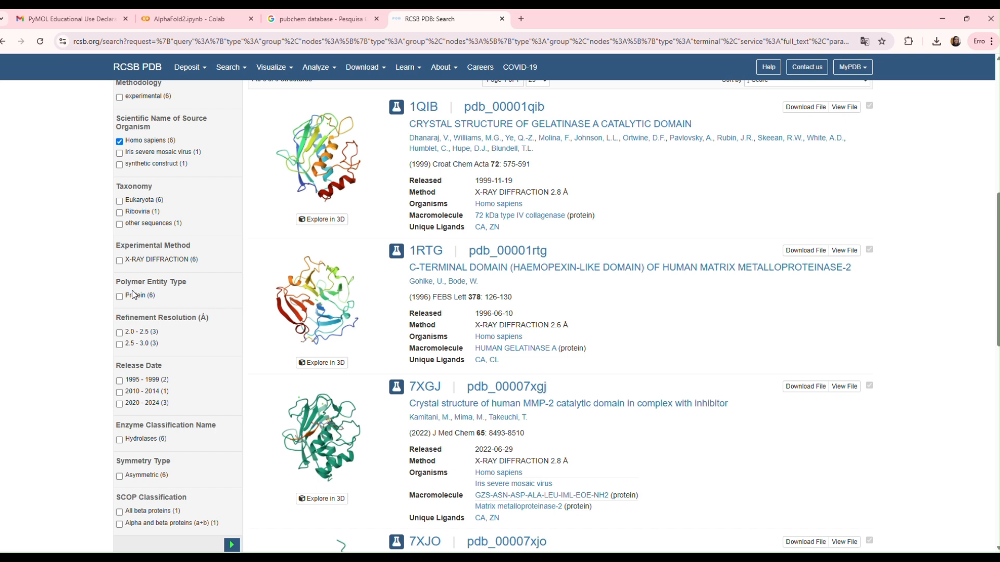
{"action": "scroll", "coordinate": [364, 287], "scroll_direction": "down", "scroll_amount": 2}
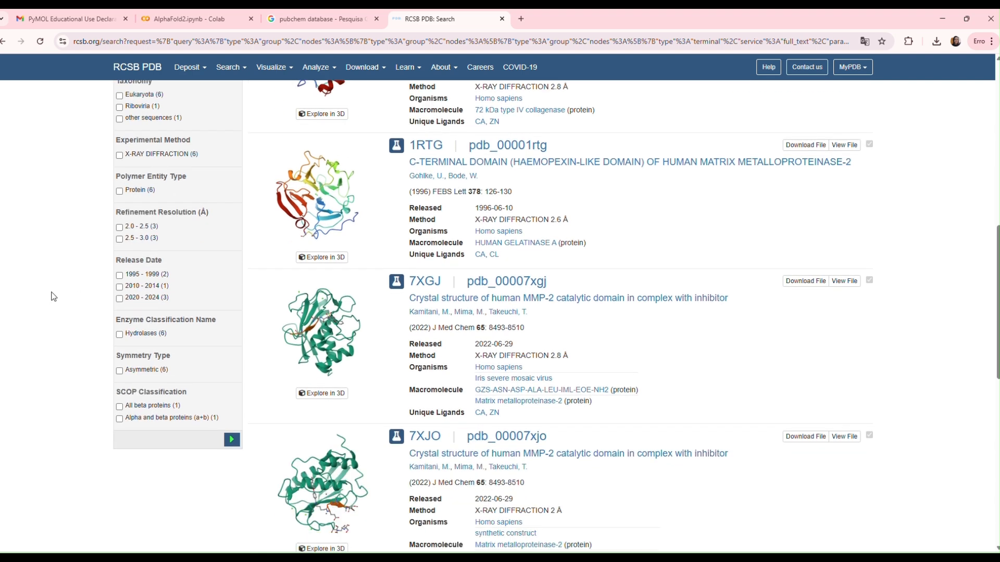
{"action": "scroll", "coordinate": [436, 284], "scroll_direction": "up", "scroll_amount": 1}
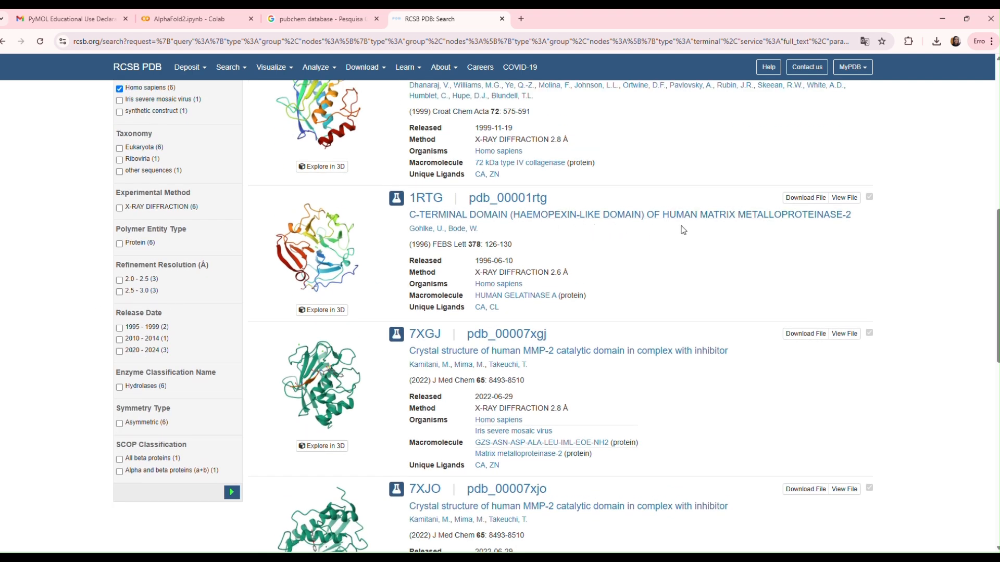
{"action": "scroll", "coordinate": [546, 359], "scroll_direction": "down", "scroll_amount": 2}
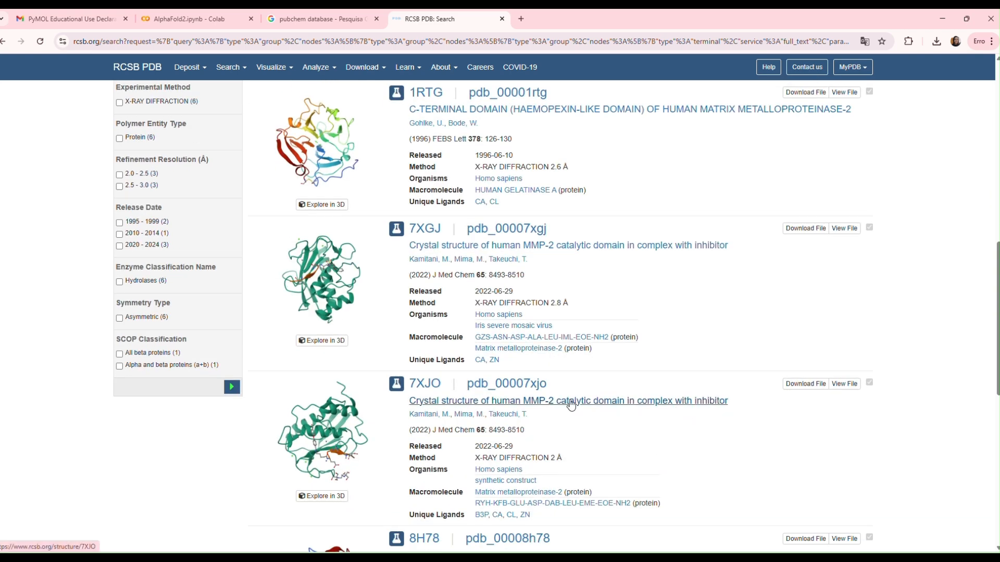
{"action": "scroll", "coordinate": [640, 407], "scroll_direction": "down", "scroll_amount": 1}
{"action": "scroll", "coordinate": [639, 407], "scroll_direction": "down", "scroll_amount": 3}
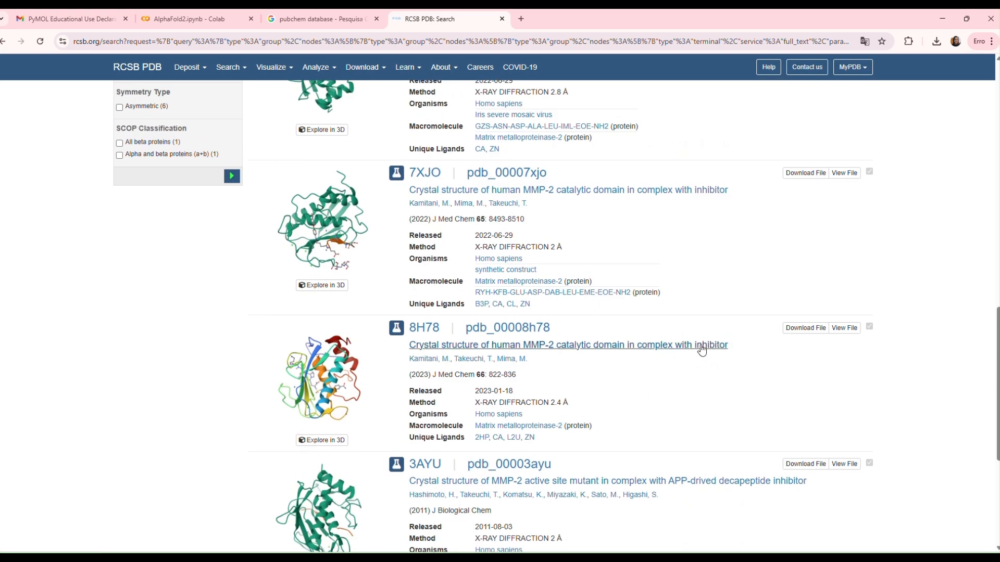
{"action": "scroll", "coordinate": [372, 317], "scroll_direction": "up", "scroll_amount": 5}
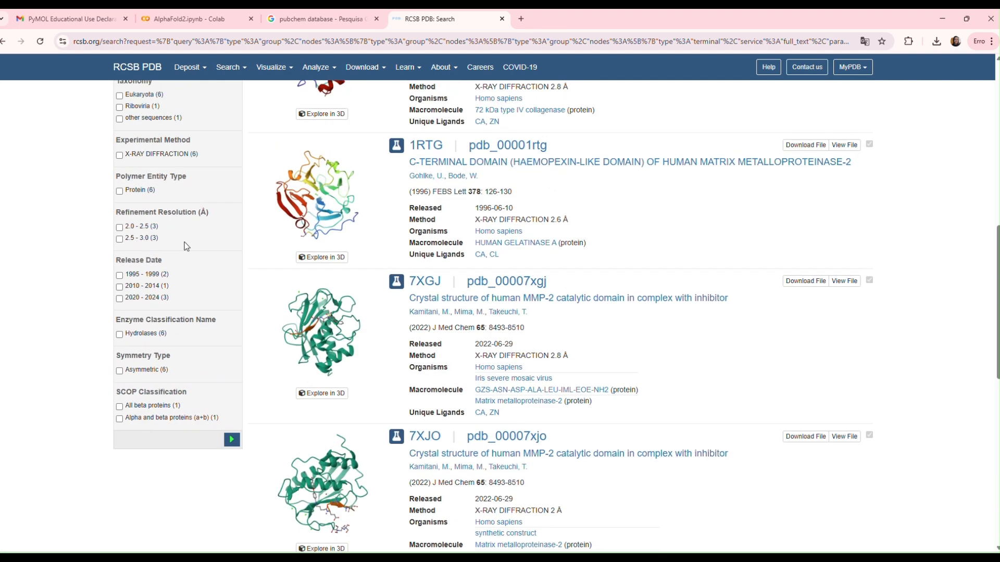
{"action": "scroll", "coordinate": [201, 255], "scroll_direction": "up", "scroll_amount": 2}
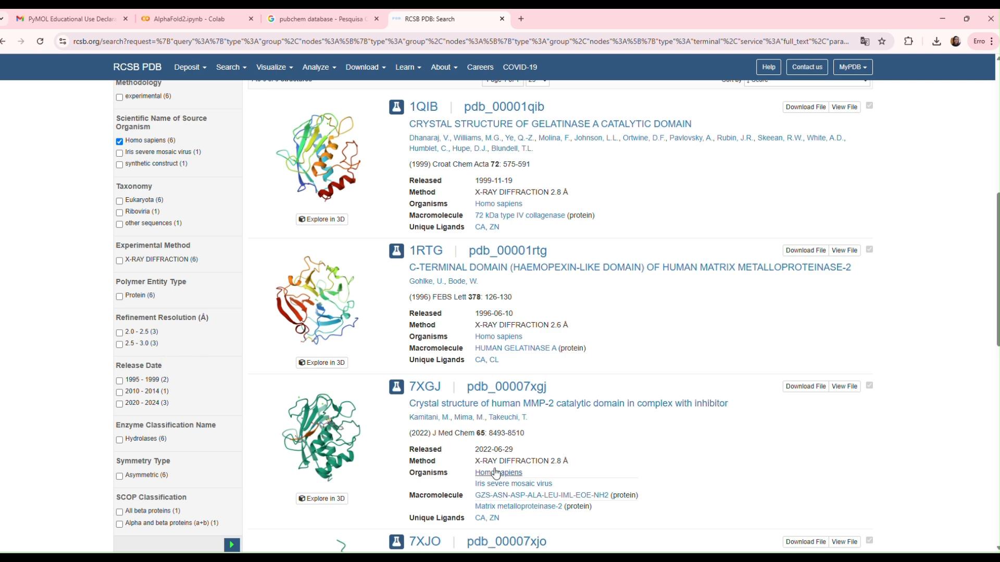
{"action": "scroll", "coordinate": [407, 311], "scroll_direction": "up", "scroll_amount": 5}
{"action": "scroll", "coordinate": [404, 311], "scroll_direction": "down", "scroll_amount": 7}
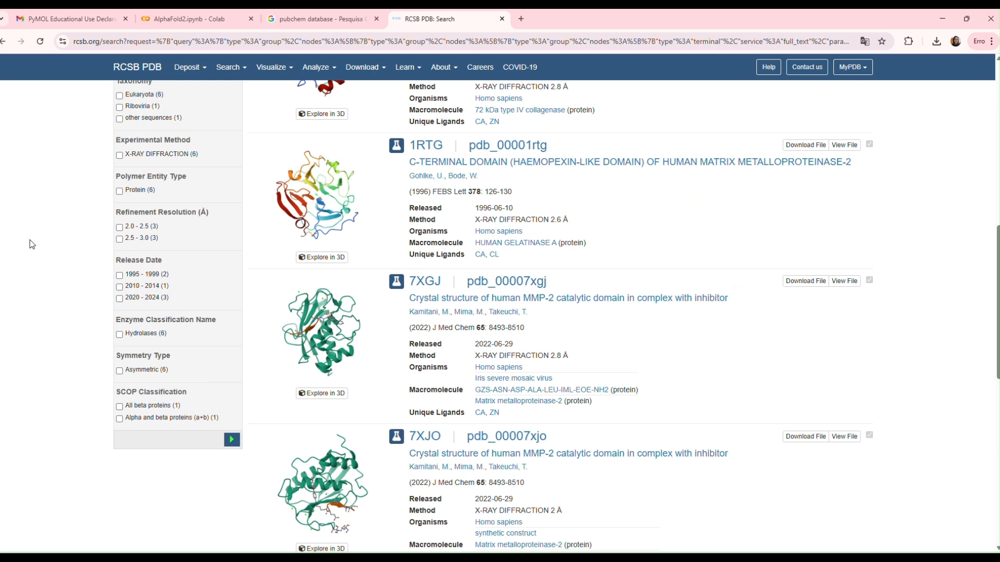
{"action": "left_click", "coordinate": [120, 227]}
{"action": "left_click", "coordinate": [232, 440]}
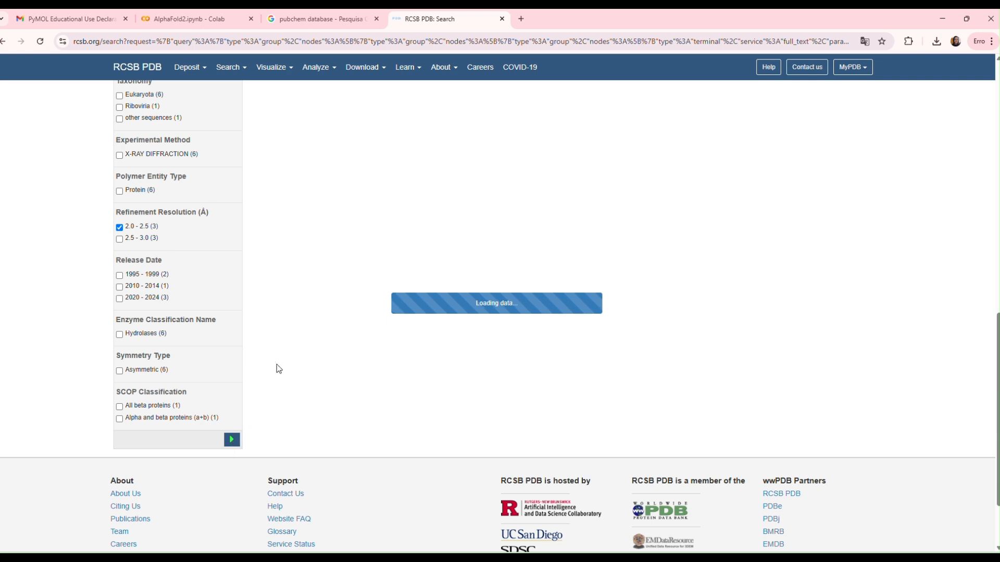
Step: Open the 8H78 entry for the human MMP-2 catalytic domain in complex with inhibitor from the refined results
{"action": "scroll", "coordinate": [449, 284], "scroll_direction": "down", "scroll_amount": 1}
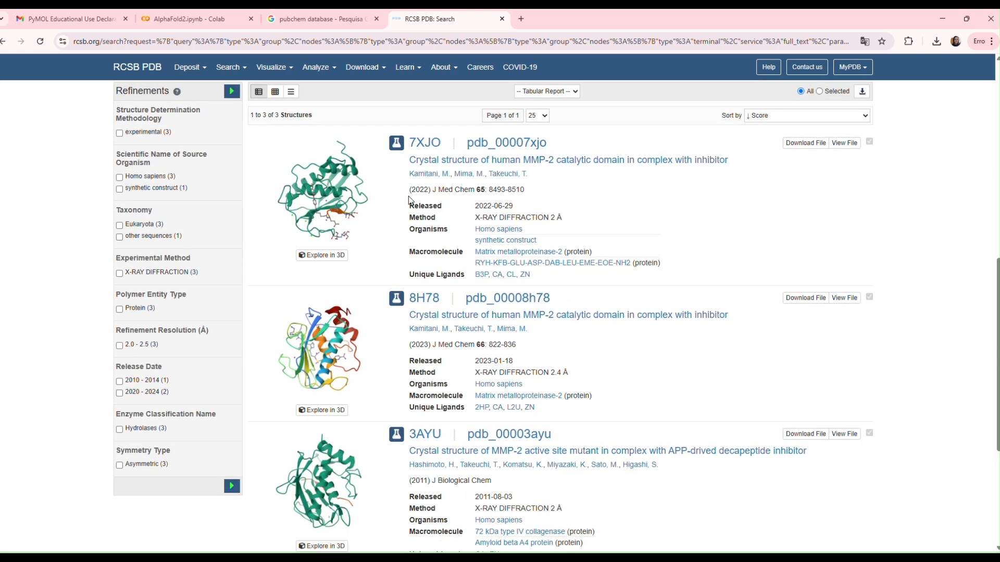
{"action": "scroll", "coordinate": [422, 202], "scroll_direction": "down", "scroll_amount": 2}
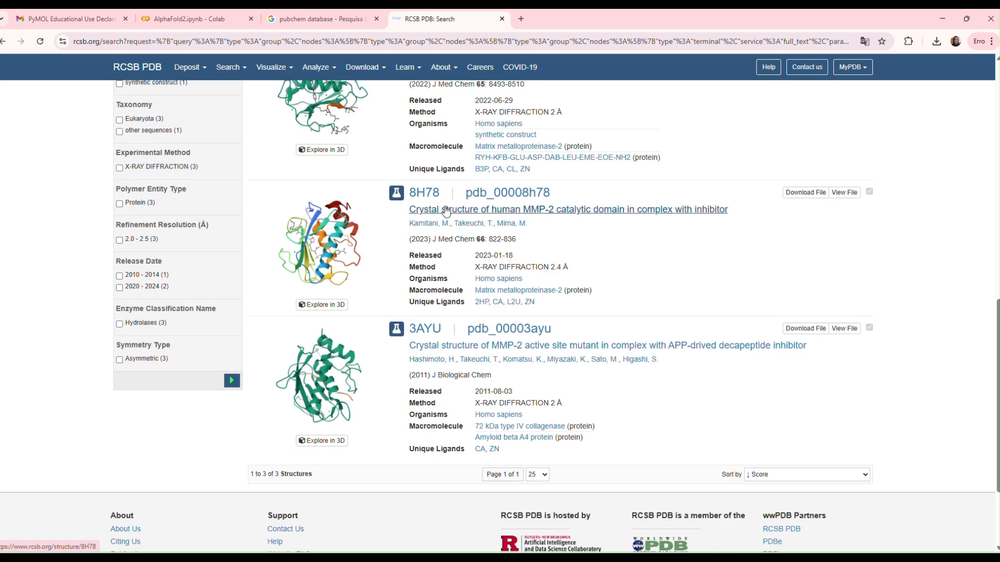
{"action": "scroll", "coordinate": [533, 244], "scroll_direction": "up", "scroll_amount": 2}
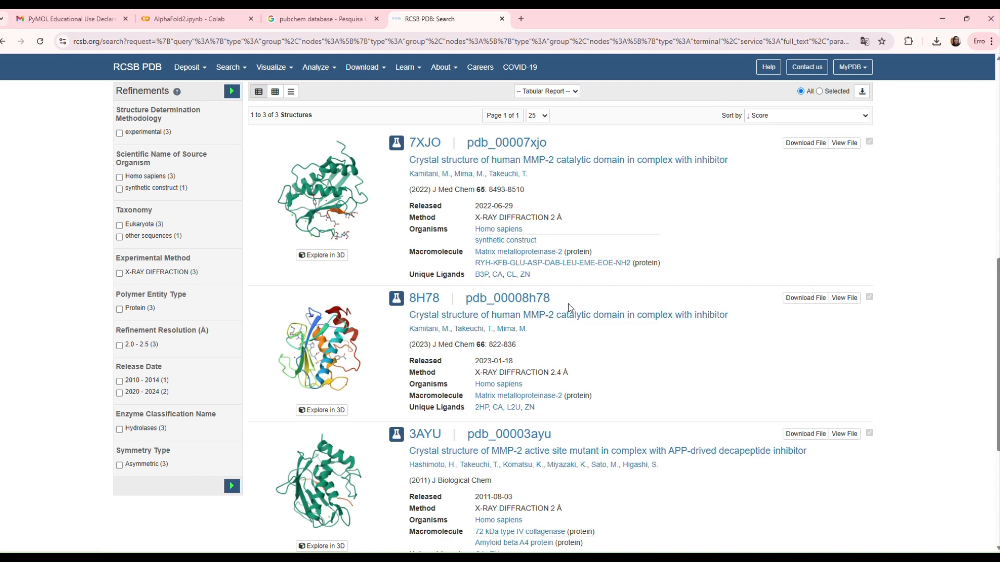
{"action": "scroll", "coordinate": [563, 339], "scroll_direction": "down", "scroll_amount": 5}
{"action": "scroll", "coordinate": [510, 253], "scroll_direction": "up", "scroll_amount": 4}
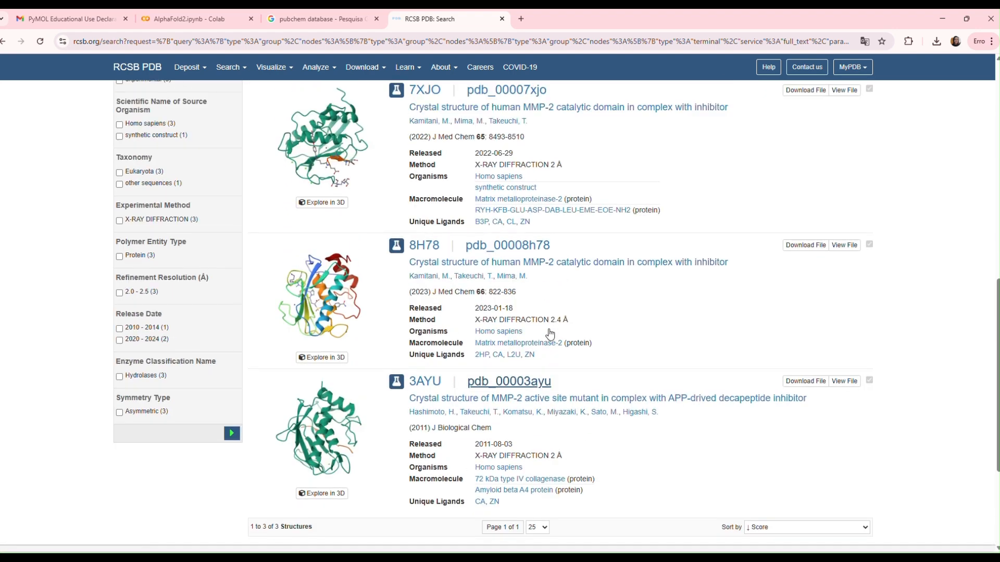
{"action": "left_click", "coordinate": [517, 251]}
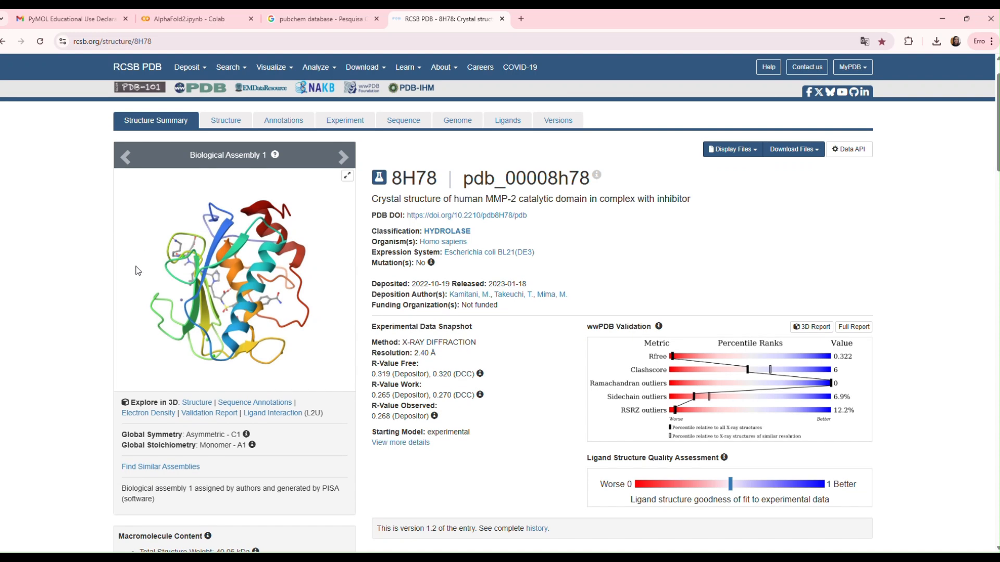
Step: Examine the 8H78 entry's experimental snapshot, literature, macromolecule chains, small-molecule ligands, validation data and entry history
{"action": "scroll", "coordinate": [464, 208], "scroll_direction": "down", "scroll_amount": 3}
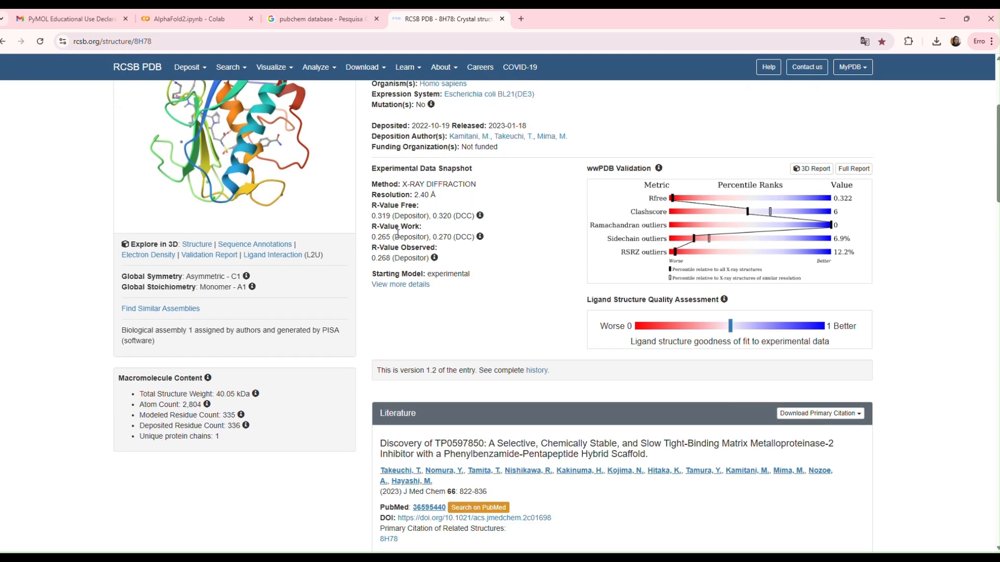
{"action": "scroll", "coordinate": [503, 256], "scroll_direction": "down", "scroll_amount": 2}
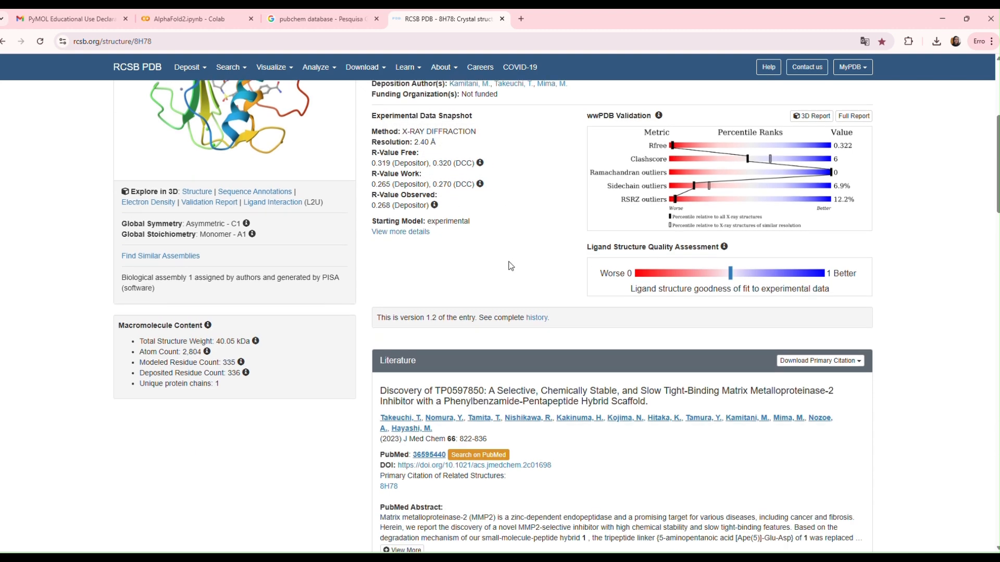
{"action": "scroll", "coordinate": [504, 260], "scroll_direction": "down", "scroll_amount": 4}
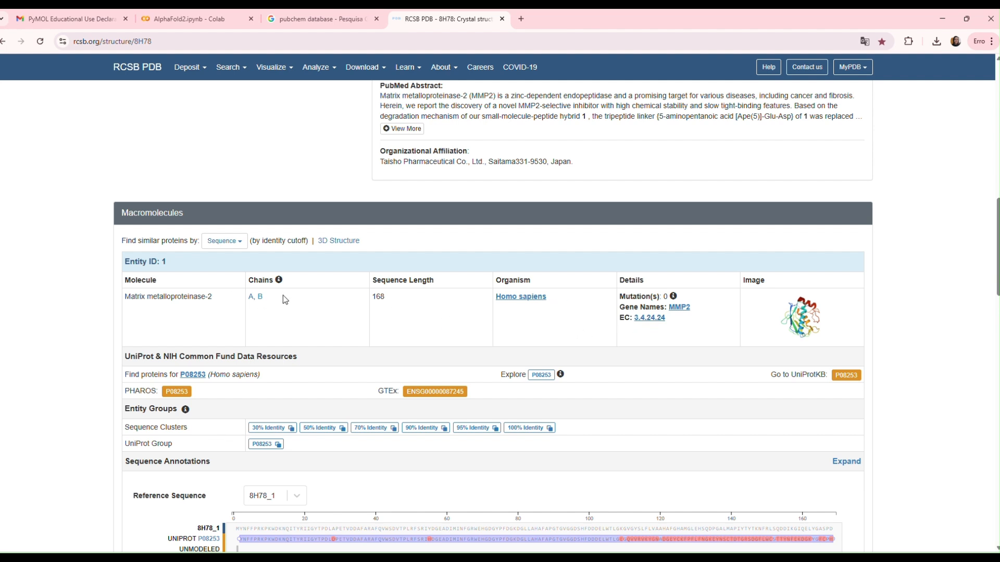
{"action": "scroll", "coordinate": [289, 296], "scroll_direction": "down", "scroll_amount": 1}
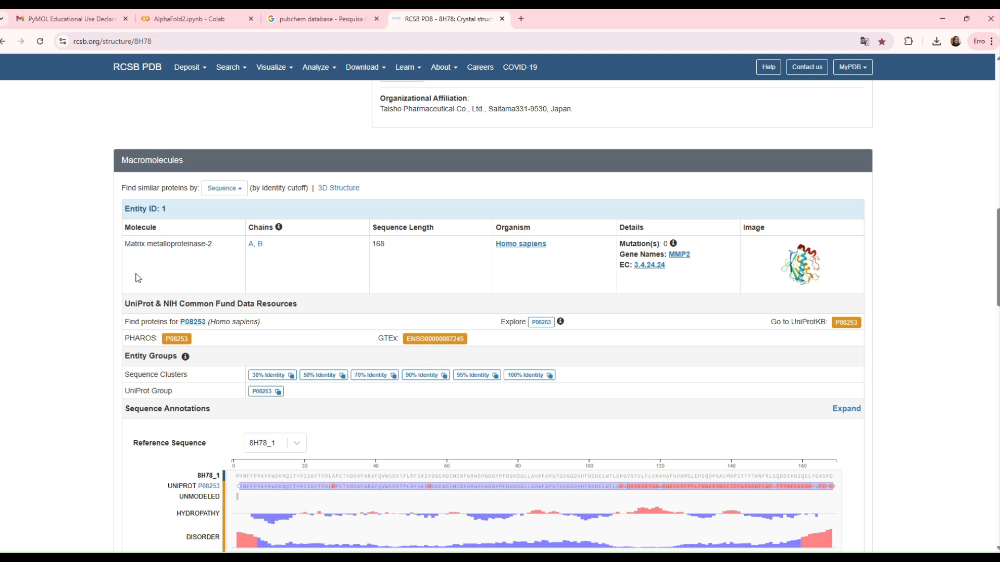
{"action": "scroll", "coordinate": [137, 284], "scroll_direction": "down", "scroll_amount": 2}
{"action": "scroll", "coordinate": [137, 284], "scroll_direction": "down", "scroll_amount": 8}
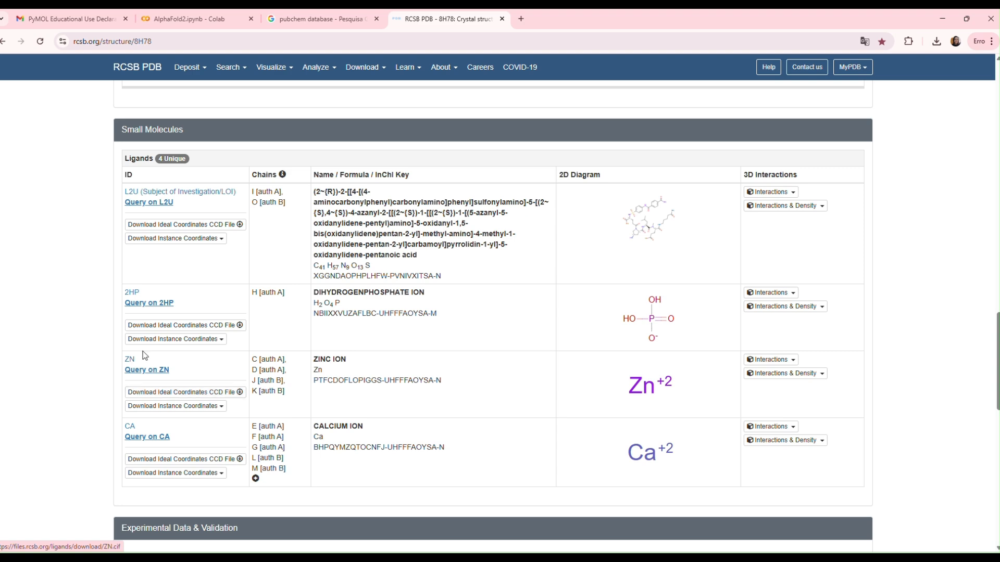
{"action": "scroll", "coordinate": [385, 311], "scroll_direction": "down", "scroll_amount": 5}
{"action": "scroll", "coordinate": [373, 283], "scroll_direction": "down", "scroll_amount": 3}
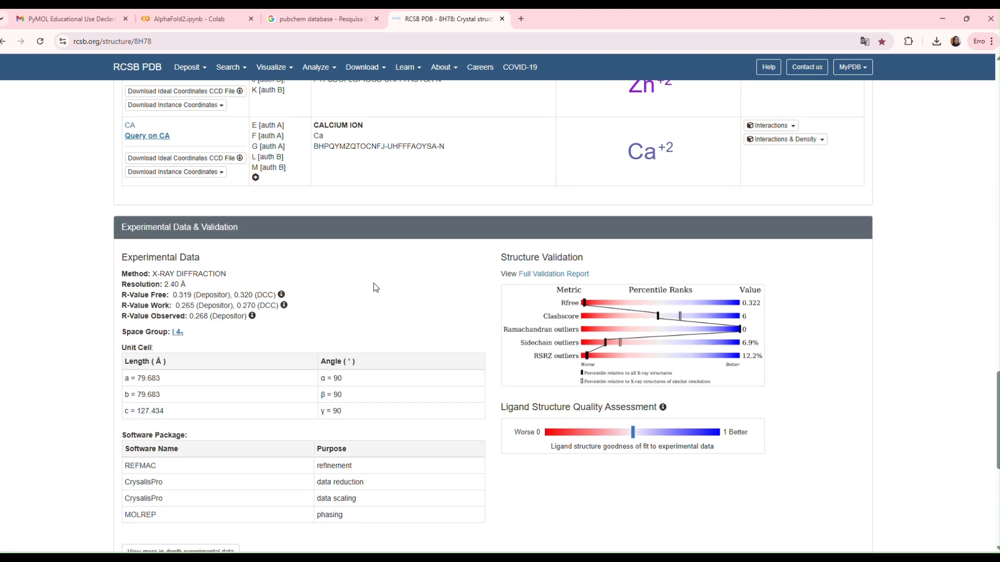
{"action": "scroll", "coordinate": [373, 282], "scroll_direction": "down", "scroll_amount": 3}
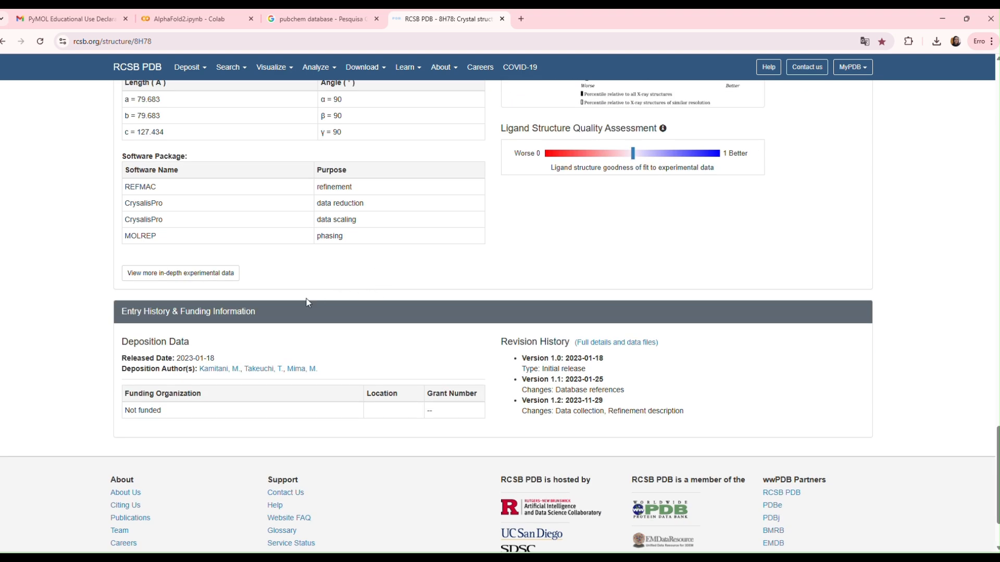
{"action": "scroll", "coordinate": [930, 296], "scroll_direction": "up", "scroll_amount": 4}
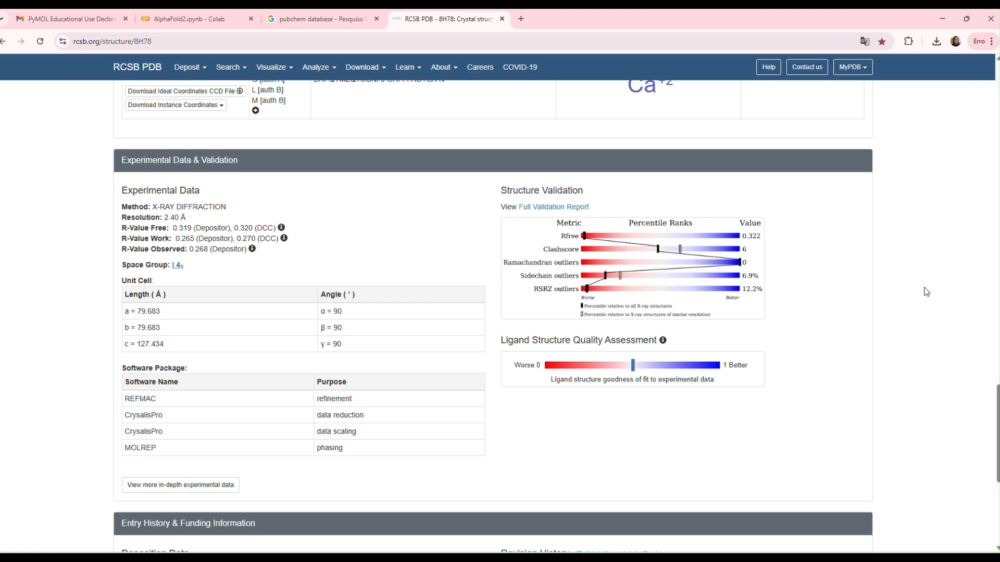
{"action": "scroll", "coordinate": [925, 291], "scroll_direction": "up", "scroll_amount": 6}
{"action": "scroll", "coordinate": [909, 447], "scroll_direction": "up", "scroll_amount": 7}
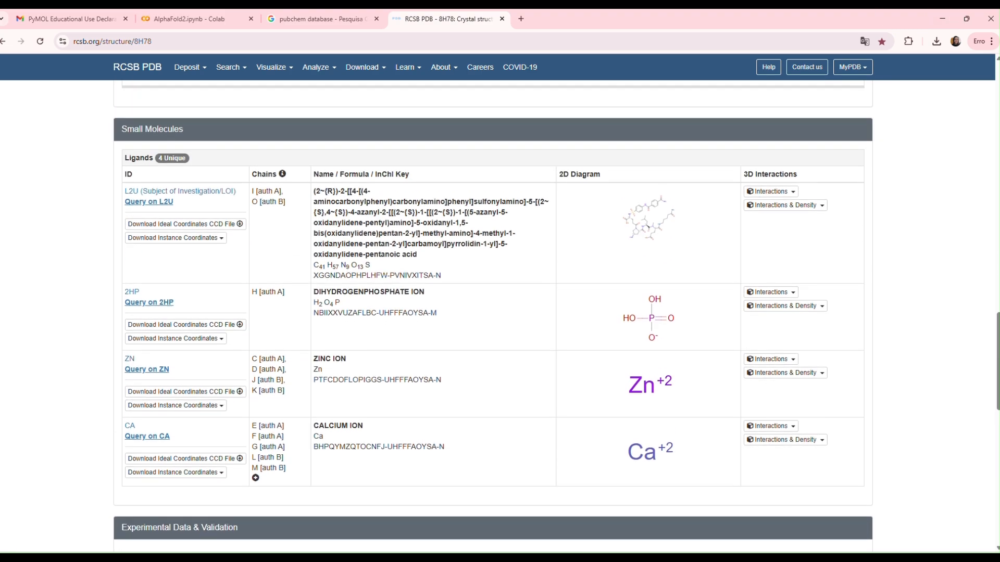
Step: Download the 8H78 structure in PDBx/mmCIF format and check the saved file among the recent downloads
{"action": "scroll", "coordinate": [988, 113], "scroll_direction": "up", "scroll_amount": 15}
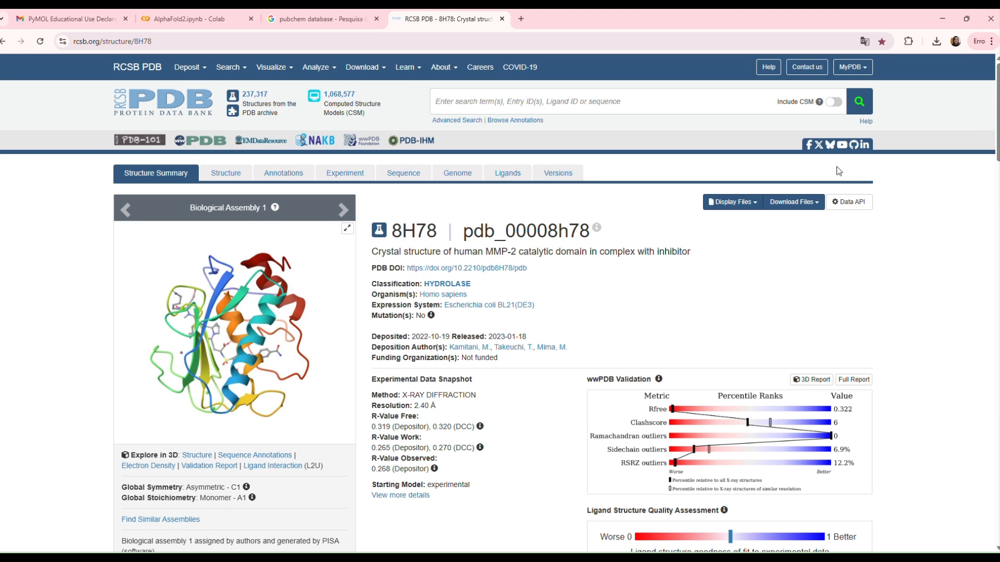
{"action": "left_click", "coordinate": [800, 203]}
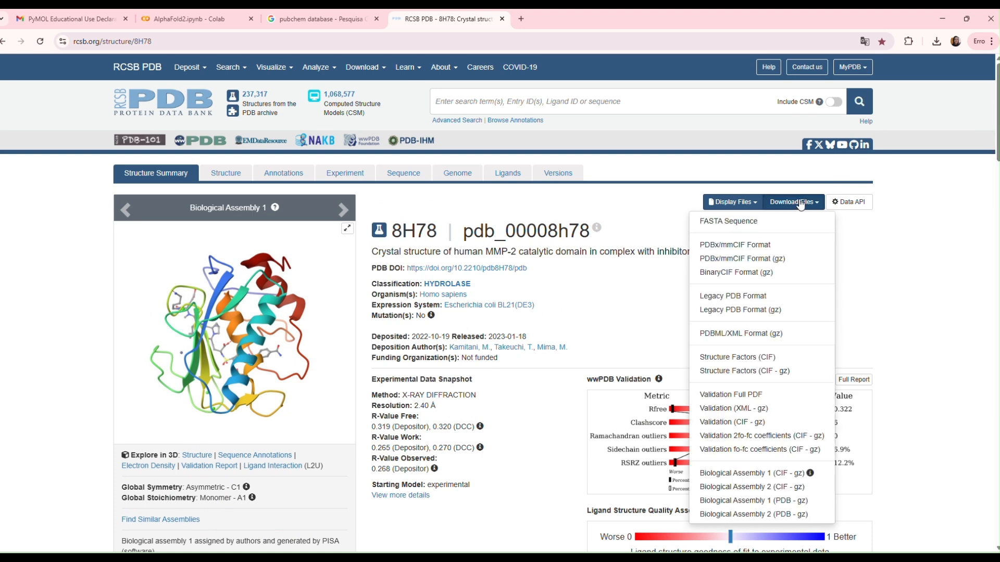
{"action": "left_click", "coordinate": [737, 248]}
{"action": "left_click", "coordinate": [936, 42]}
{"action": "mouse_move", "coordinate": [892, 71]}
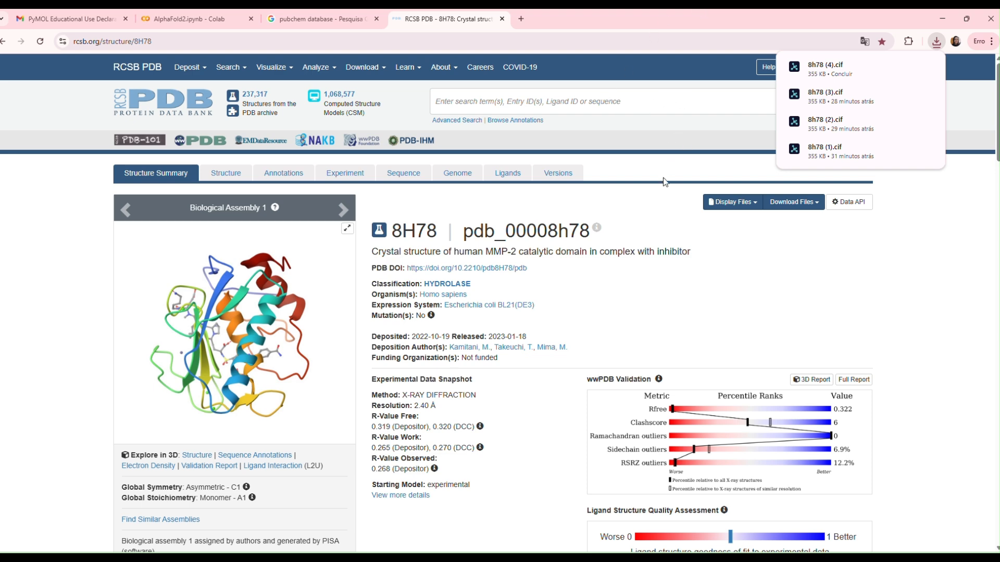
Step: Switch to AutoDockTools from the desktop and maximize its window
{"action": "left_click", "coordinate": [936, 17]}
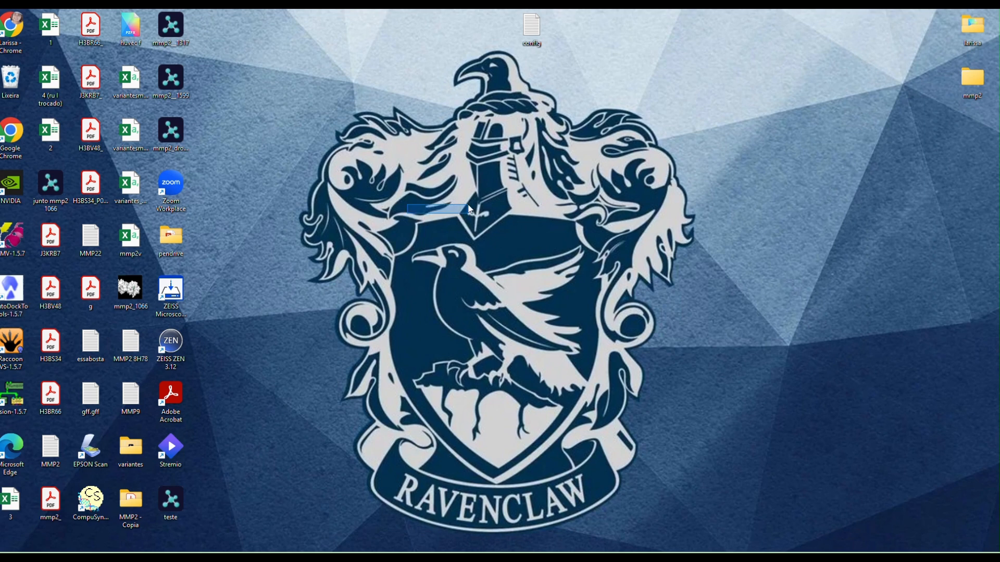
{"action": "double_click", "coordinate": [17, 299]}
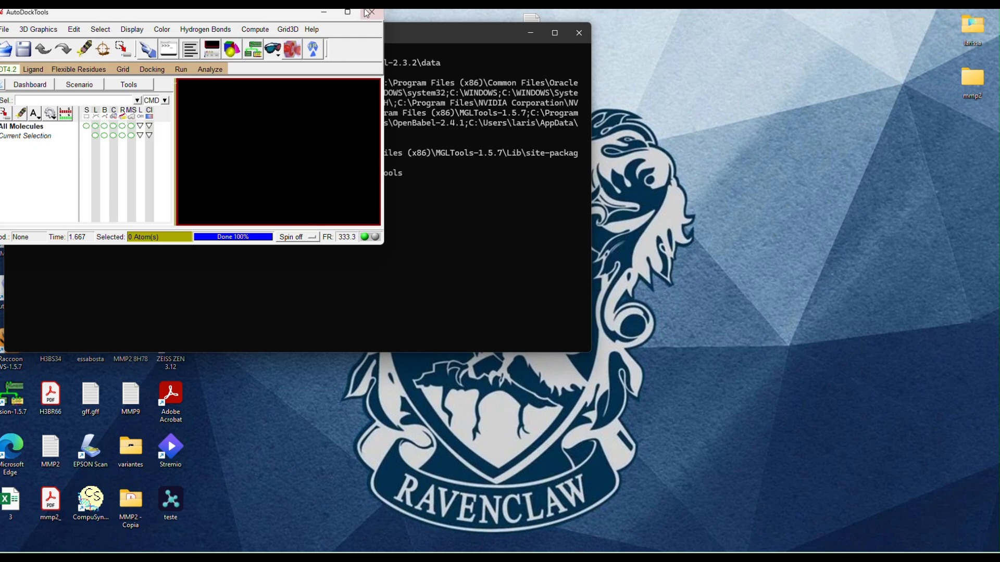
{"action": "left_click", "coordinate": [348, 12]}
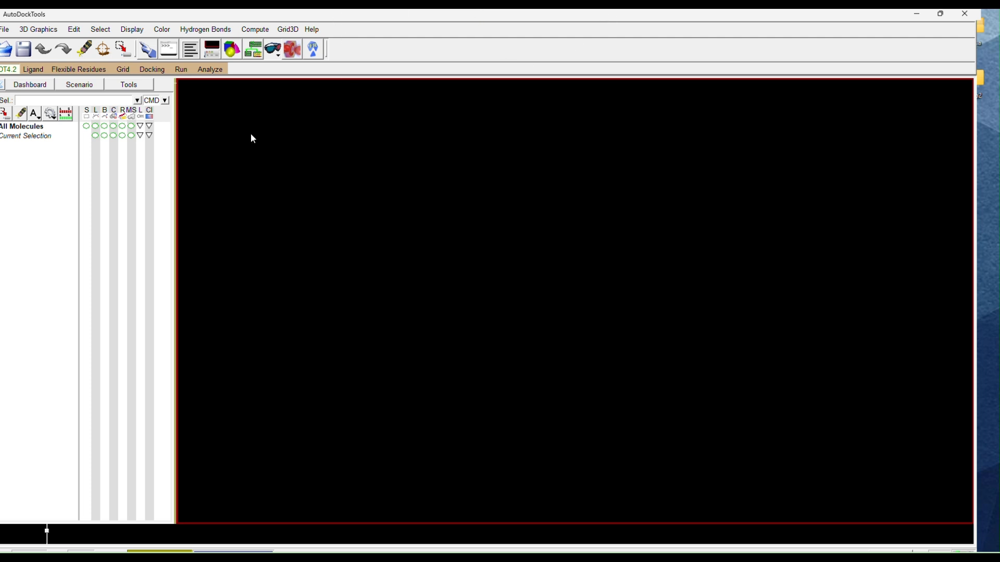
Step: Read the downloaded 8H78 CIF structure from the Downloads folder as a molecule
{"action": "left_click", "coordinate": [6, 31]}
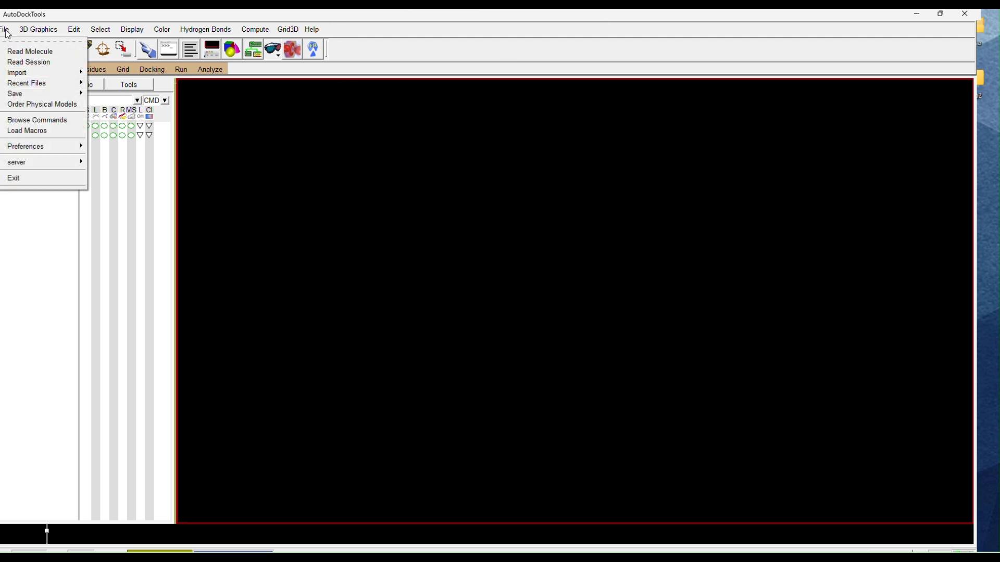
{"action": "left_click", "coordinate": [52, 55]}
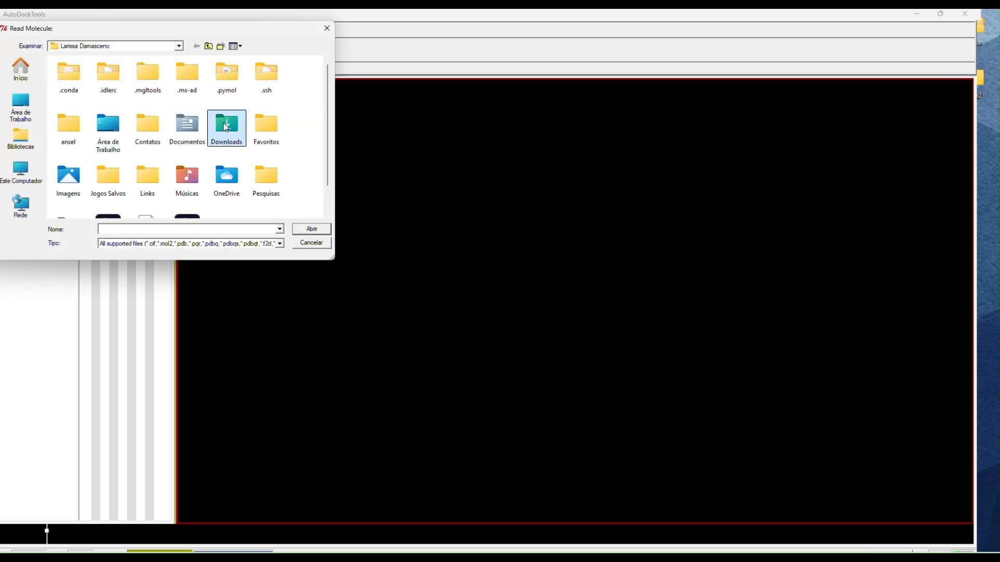
{"action": "double_click", "coordinate": [226, 127]}
{"action": "double_click", "coordinate": [89, 84]}
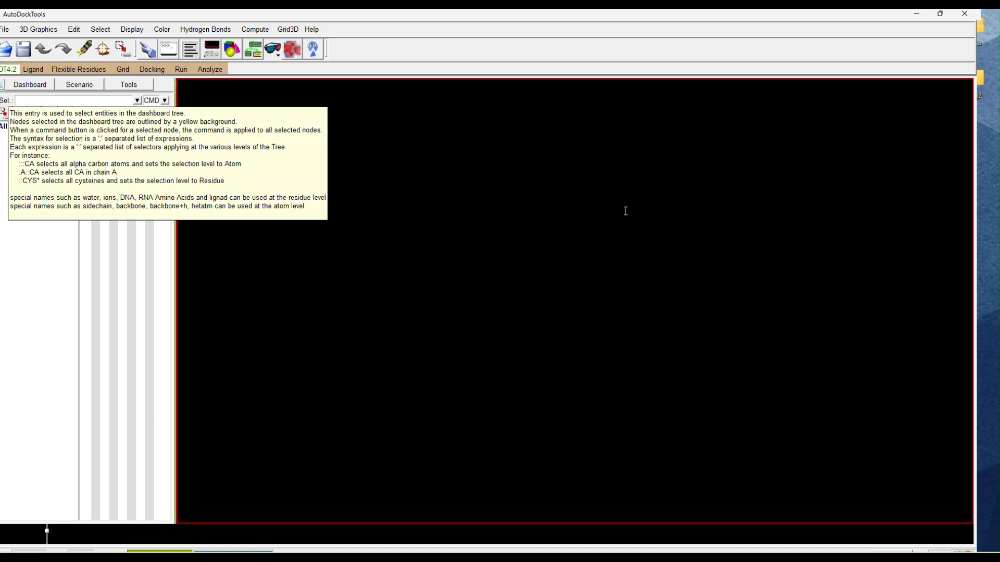
{"action": "left_click_drag", "start_coordinate": [541, 210], "coordinate": [519, 209]}
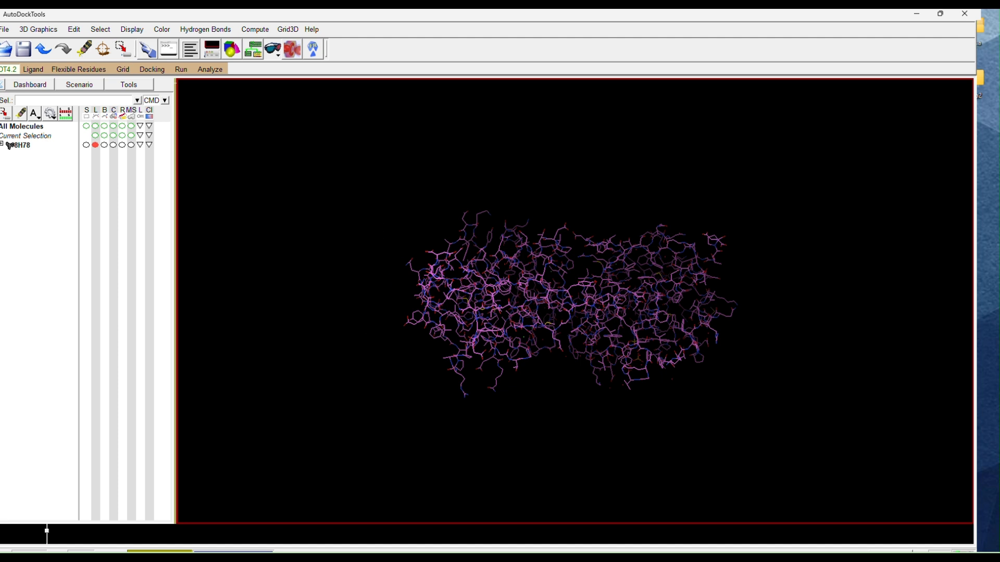
Step: Examine the loaded 8H78 molecule in 3D, its list of chains and the amino acid residues of chain A
{"action": "left_click_drag", "start_coordinate": [529, 421], "coordinate": [590, 268]}
{"action": "left_click_drag", "start_coordinate": [555, 354], "coordinate": [542, 221]}
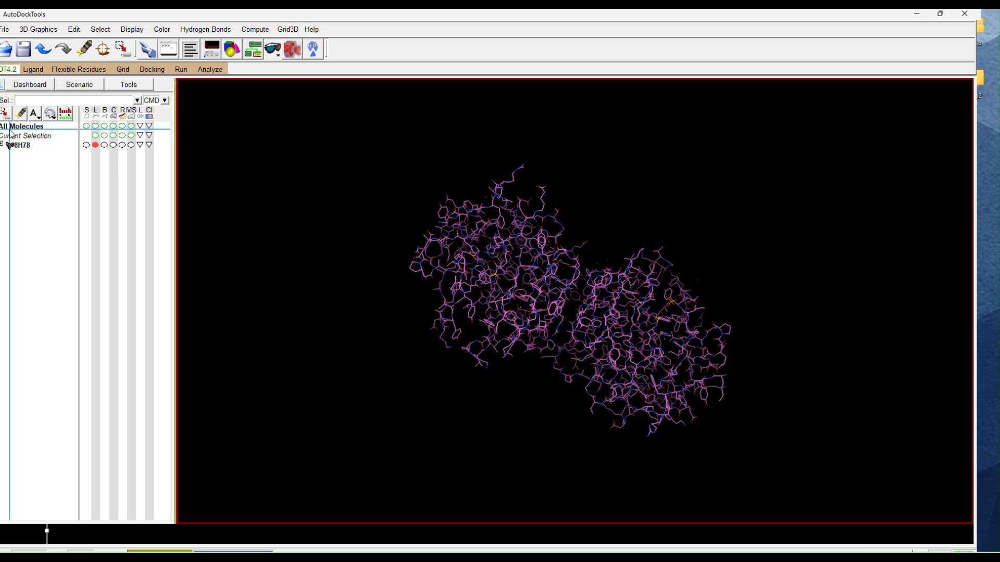
{"action": "left_click", "coordinate": [6, 145]}
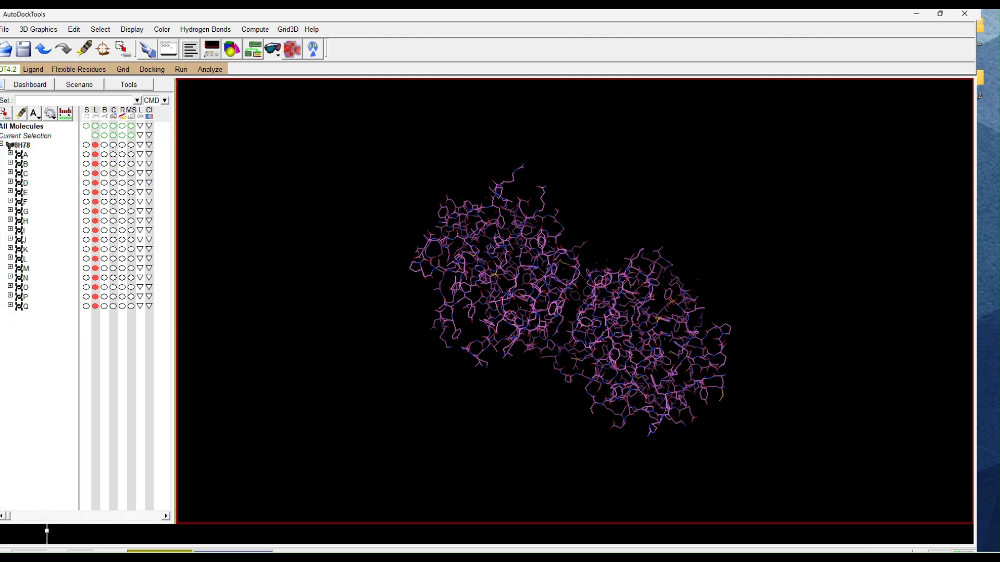
{"action": "left_click", "coordinate": [10, 154]}
{"action": "scroll", "coordinate": [18, 128], "scroll_direction": "down", "scroll_amount": 3}
{"action": "left_click_drag", "start_coordinate": [523, 337], "coordinate": [408, 310]}
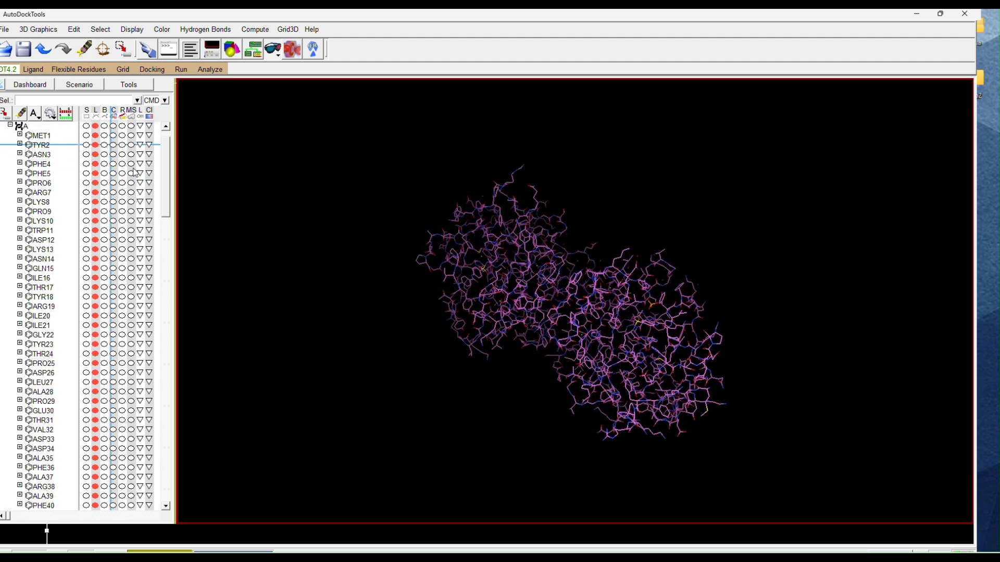
{"action": "left_click_drag", "start_coordinate": [167, 167], "coordinate": [169, 247]}
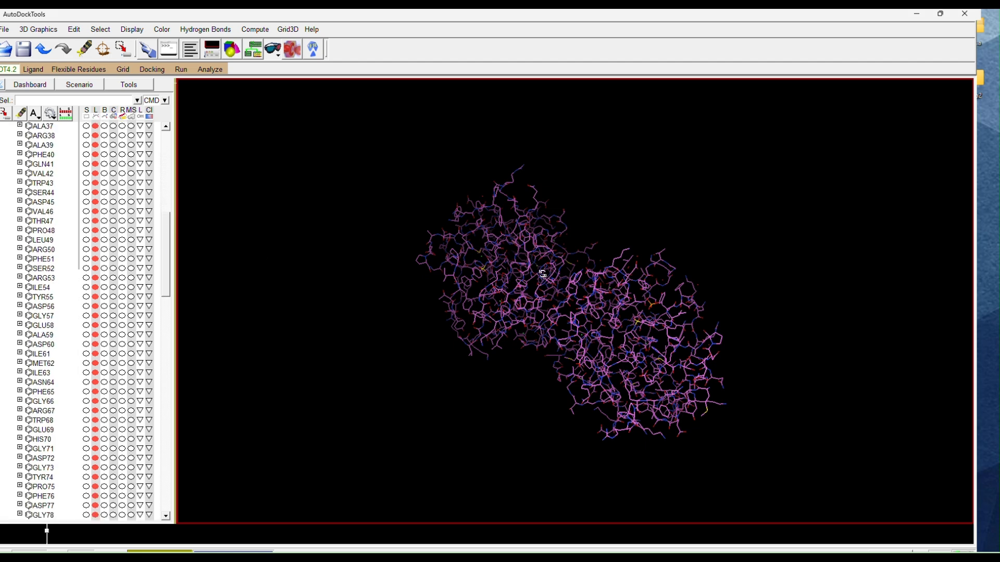
{"action": "left_click_drag", "start_coordinate": [542, 277], "coordinate": [654, 178]}
{"action": "left_click_drag", "start_coordinate": [164, 229], "coordinate": [171, 137]}
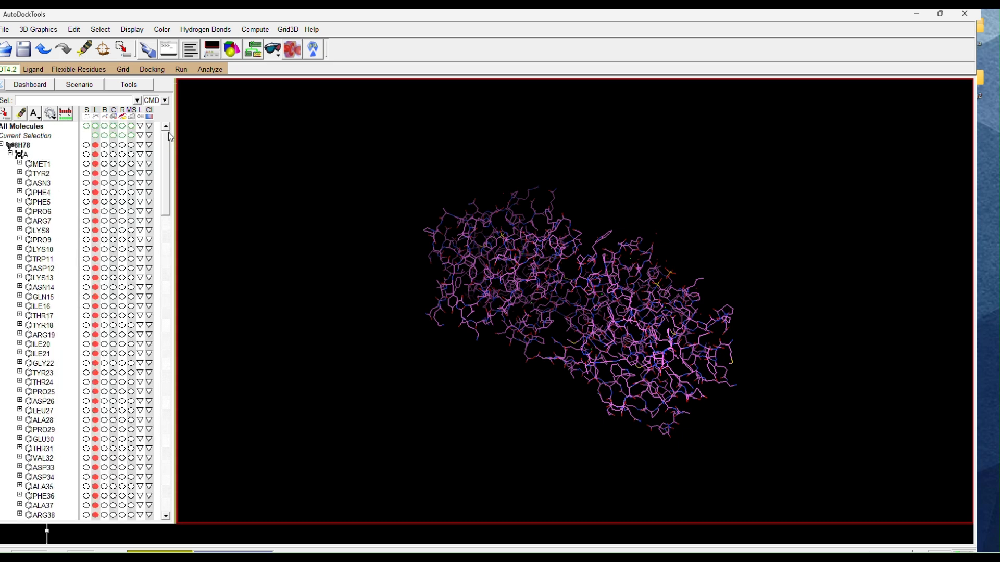
{"action": "left_click", "coordinate": [10, 153]}
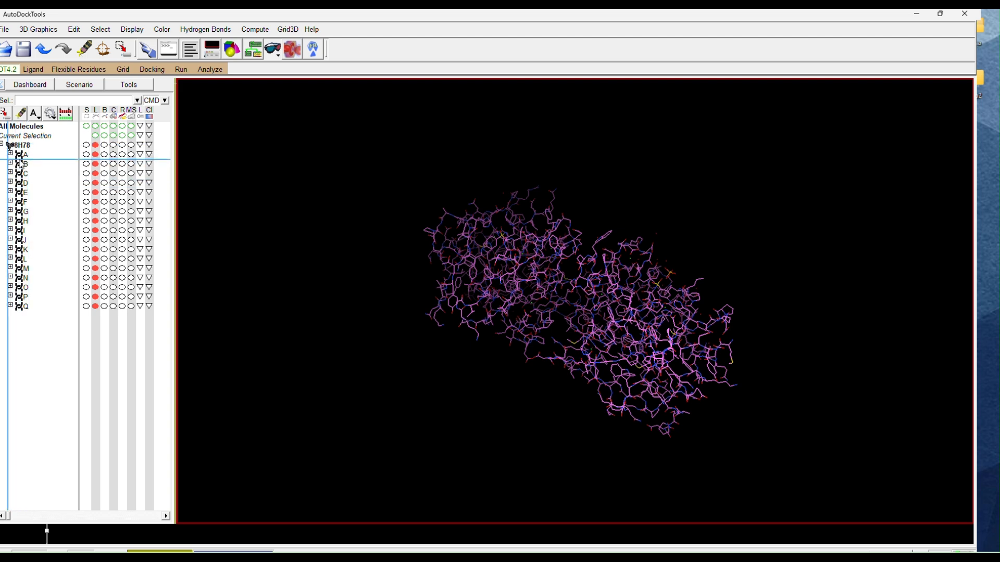
{"action": "left_click_drag", "start_coordinate": [449, 385], "coordinate": [470, 379]}
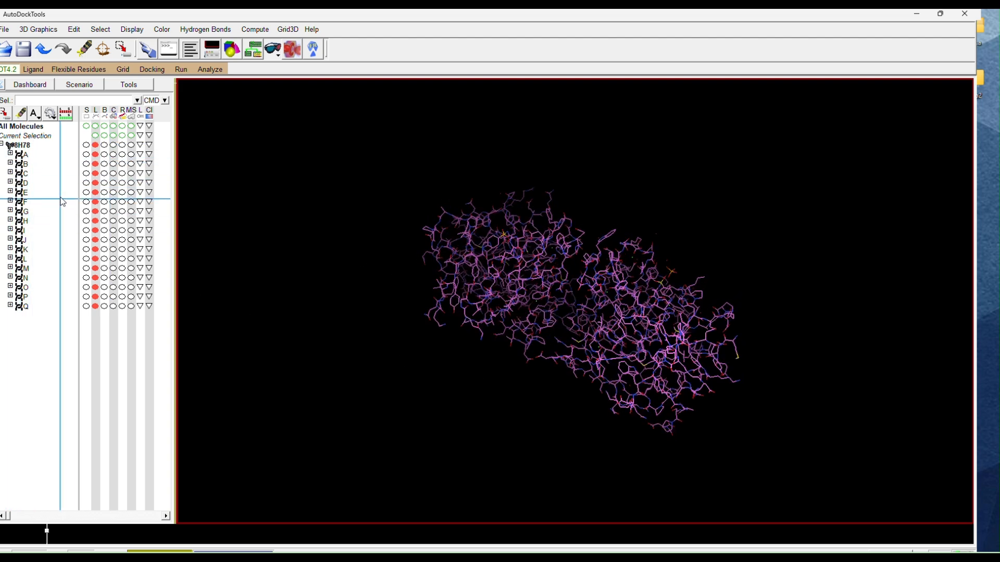
Step: Expand chains C through J and chain O of 8H78 to identify the ions and ligands they contain
{"action": "left_click", "coordinate": [10, 172]}
{"action": "left_click", "coordinate": [10, 191]}
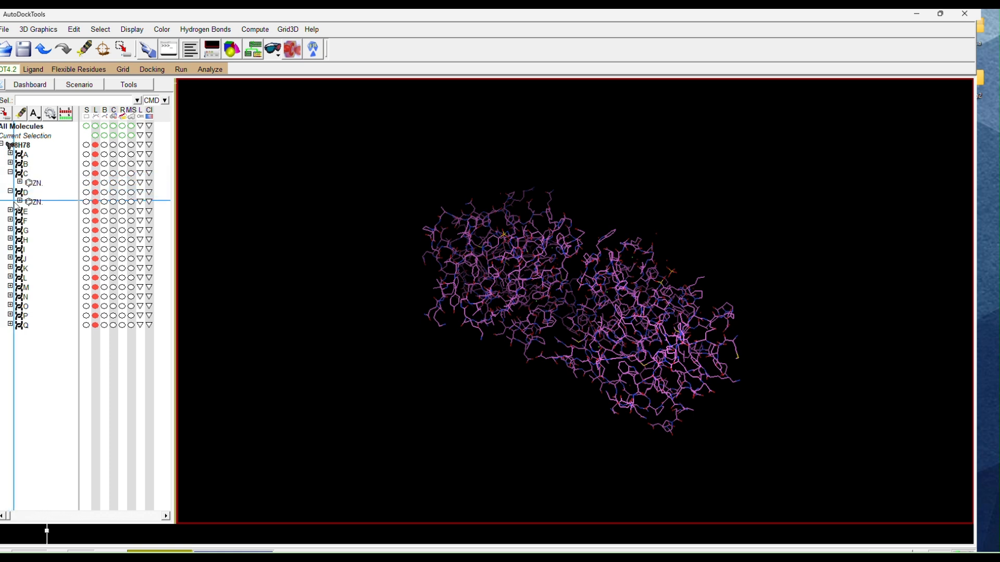
{"action": "left_click", "coordinate": [9, 210]}
{"action": "left_click", "coordinate": [10, 230]}
{"action": "left_click", "coordinate": [10, 248]}
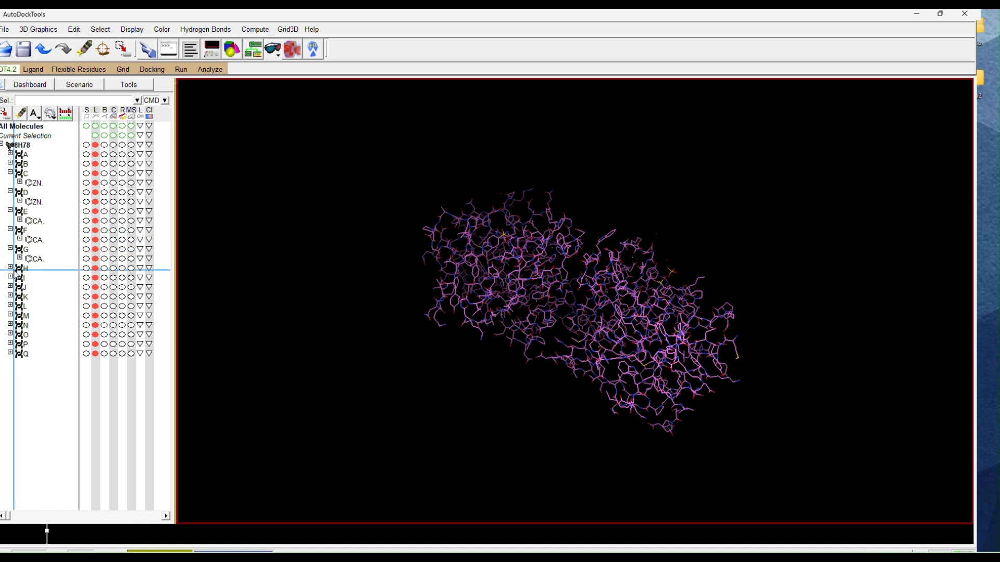
{"action": "left_click", "coordinate": [10, 267]}
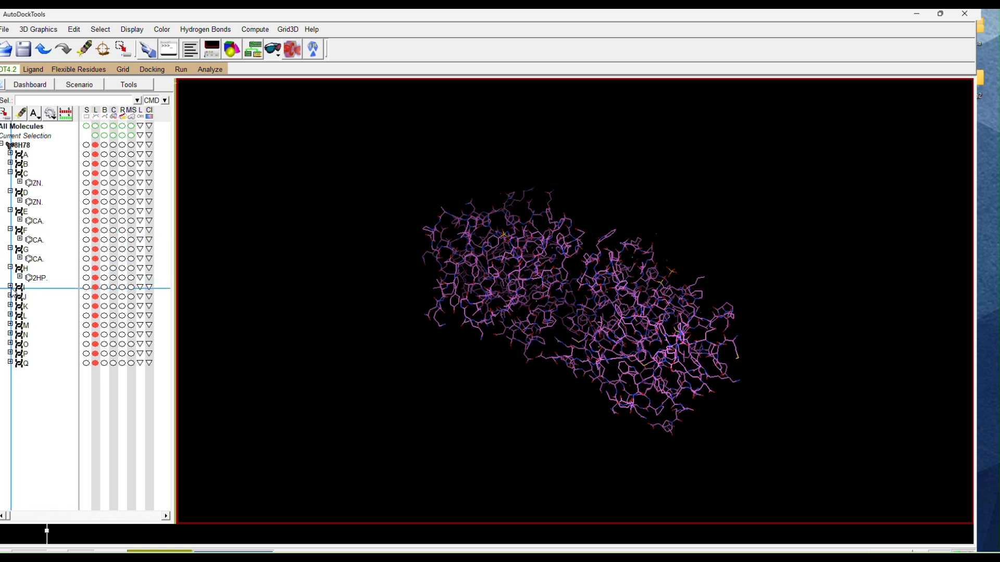
{"action": "left_click", "coordinate": [10, 287]}
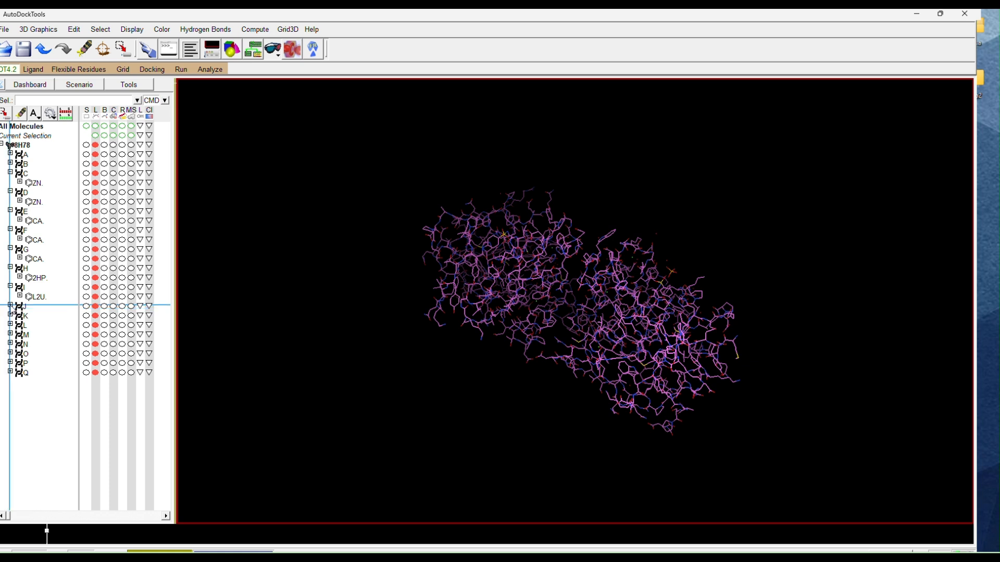
{"action": "left_click", "coordinate": [10, 306]}
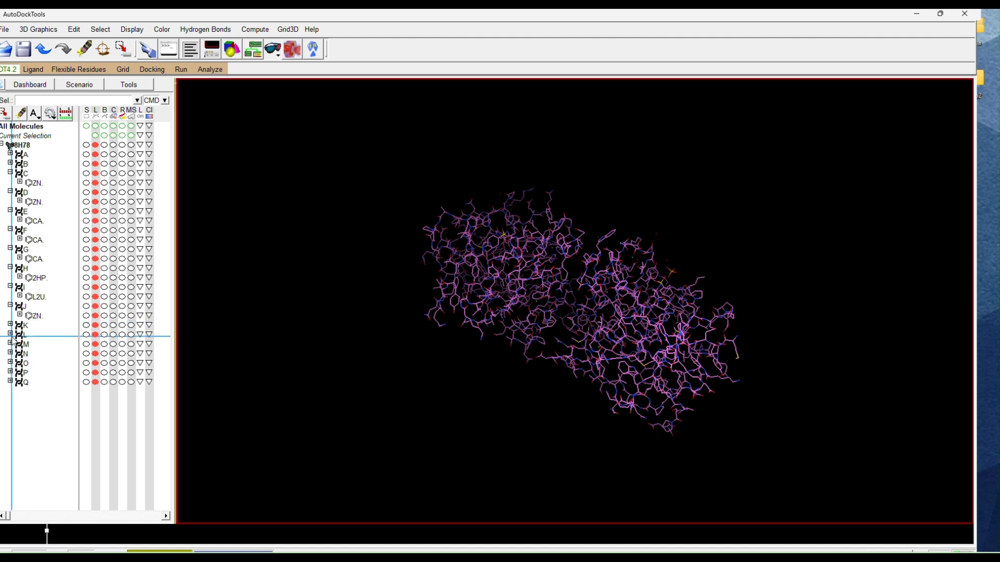
{"action": "left_click", "coordinate": [11, 363]}
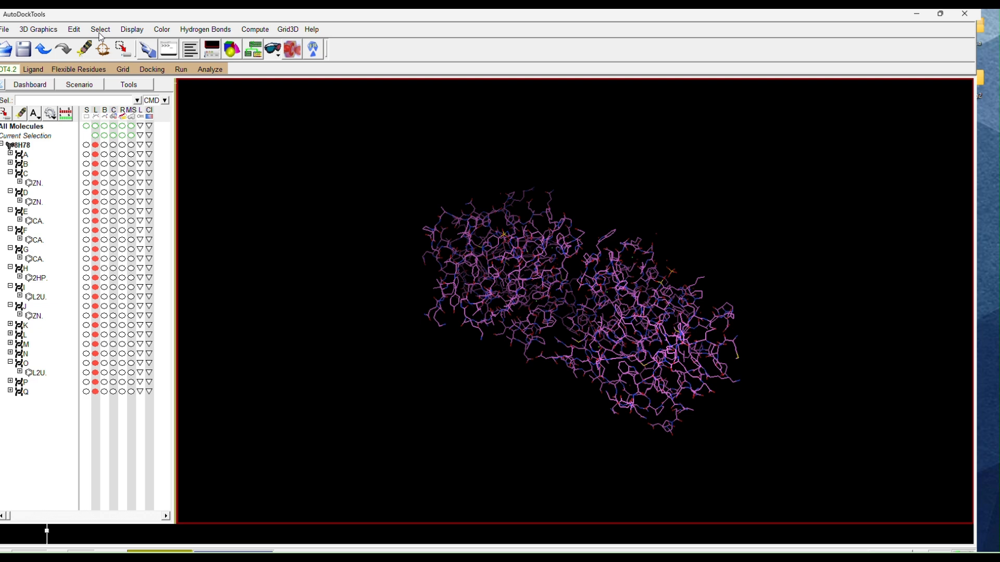
Step: Delete the water molecules from the 8H78 structure
{"action": "left_click_drag", "start_coordinate": [620, 437], "coordinate": [567, 398]}
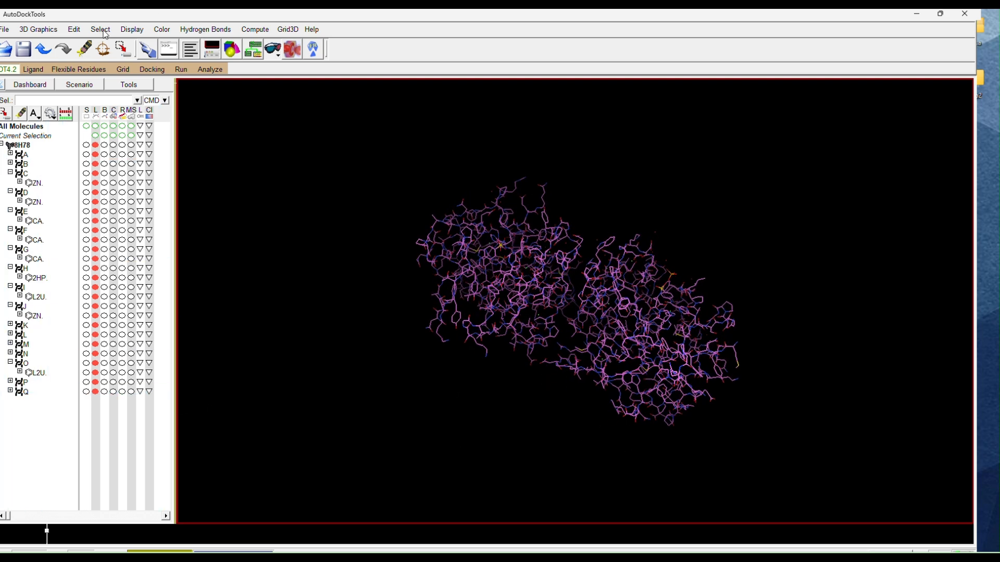
{"action": "left_click_drag", "start_coordinate": [556, 274], "coordinate": [528, 291]}
{"action": "scroll", "coordinate": [594, 248], "scroll_direction": "up", "scroll_amount": 5}
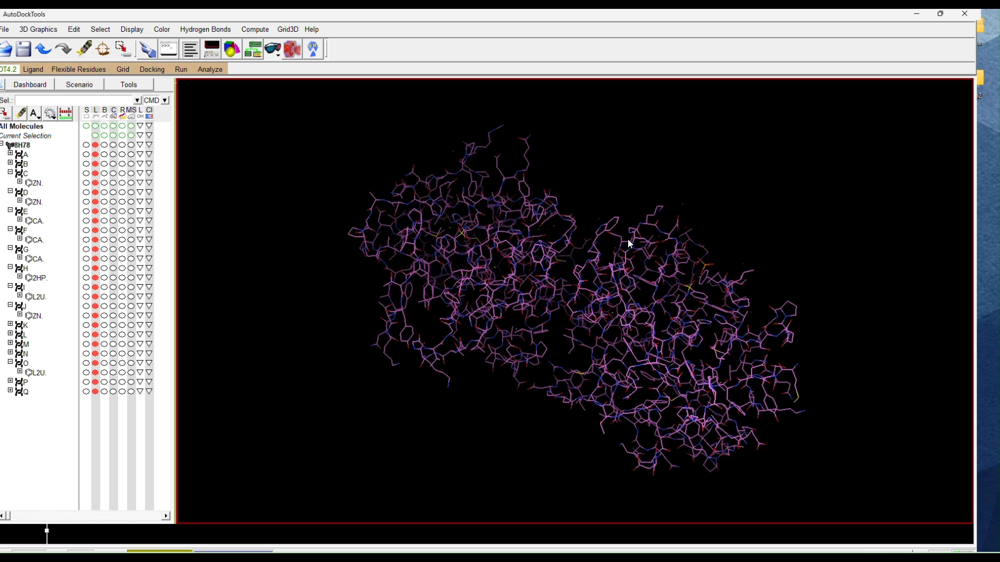
{"action": "left_click_drag", "start_coordinate": [608, 215], "coordinate": [611, 194]}
{"action": "left_click", "coordinate": [74, 29]}
{"action": "mouse_move", "coordinate": [104, 98]}
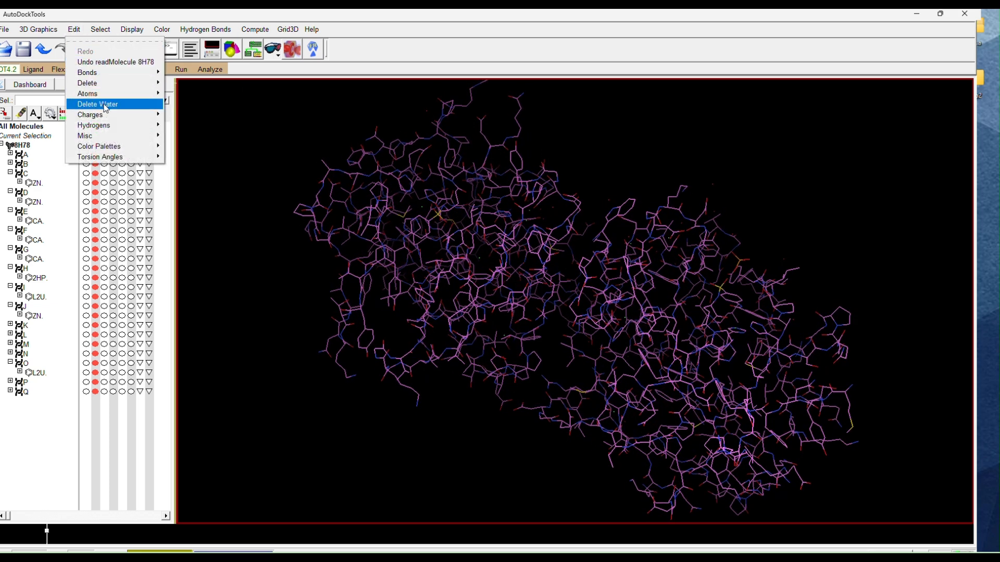
{"action": "left_click", "coordinate": [107, 105]}
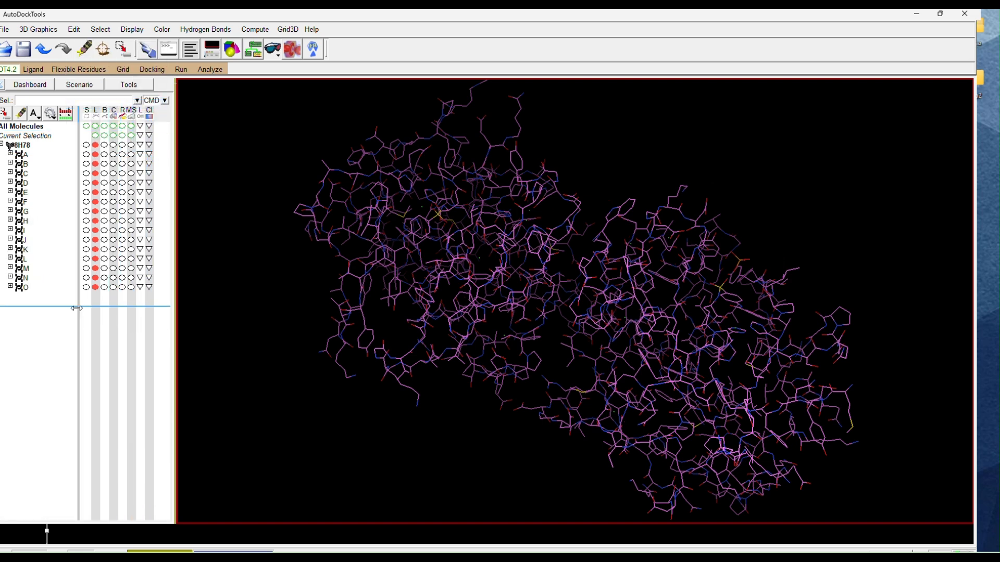
Step: Delete the ion and phosphate chains C to H and J to N from 8H78, keeping the L2U ligand chains I and O
{"action": "left_click_drag", "start_coordinate": [495, 294], "coordinate": [312, 250]}
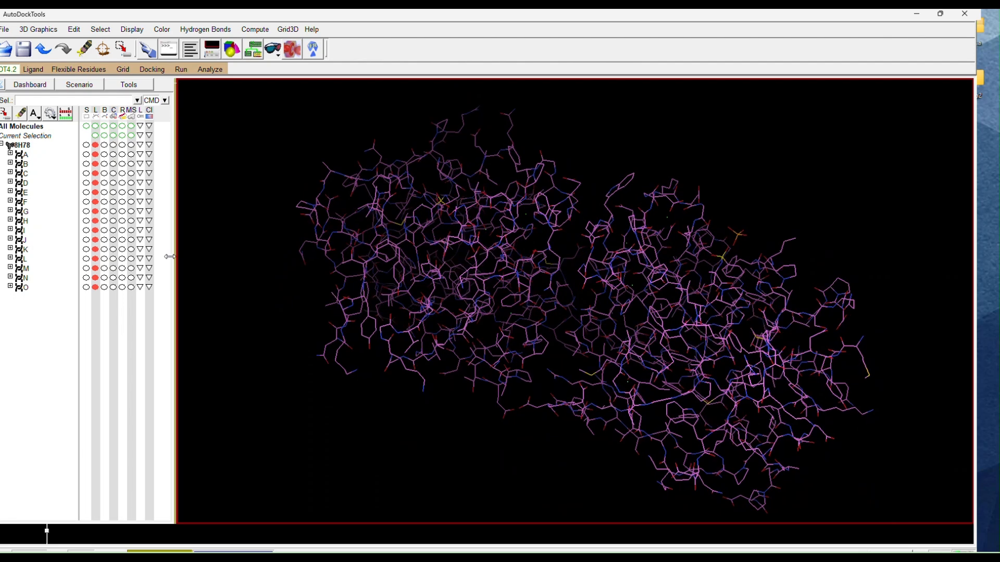
{"action": "left_click", "coordinate": [10, 286]}
{"action": "left_click", "coordinate": [10, 229]}
{"action": "left_click", "coordinate": [86, 249]}
{"action": "left_click", "coordinate": [86, 259]}
{"action": "left_click", "coordinate": [86, 268]}
{"action": "left_click", "coordinate": [85, 286]}
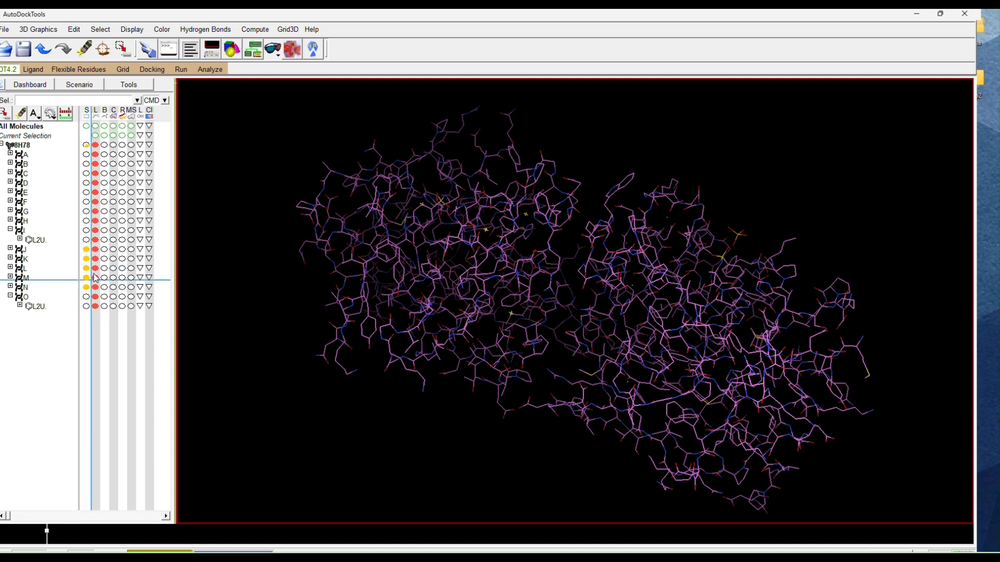
{"action": "left_click", "coordinate": [86, 221]}
{"action": "left_click", "coordinate": [87, 211]}
{"action": "left_click", "coordinate": [86, 201]}
{"action": "left_click", "coordinate": [86, 192]}
{"action": "left_click", "coordinate": [86, 183]}
{"action": "left_click", "coordinate": [85, 173]}
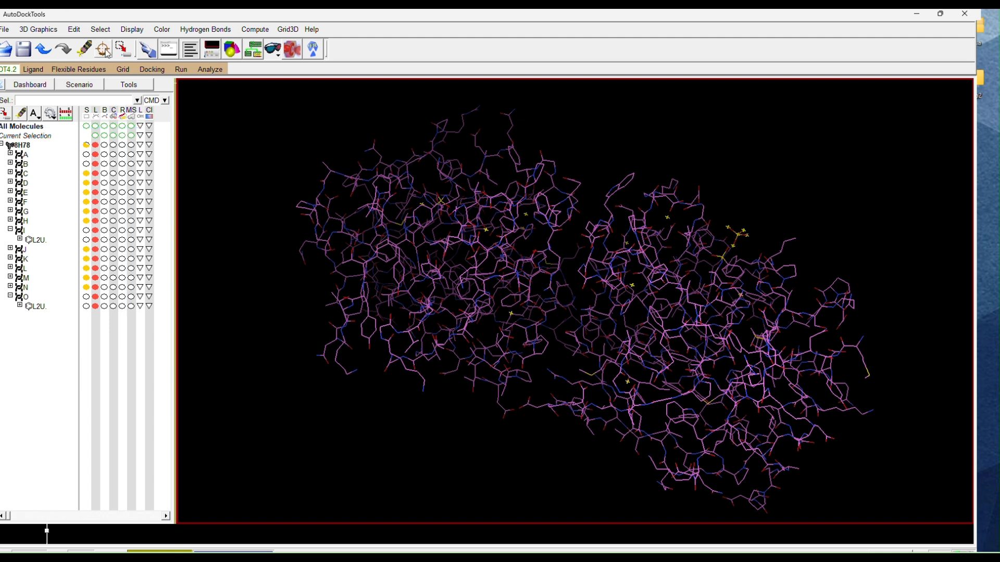
{"action": "left_click", "coordinate": [100, 30]}
{"action": "left_click", "coordinate": [73, 31]}
{"action": "left_click", "coordinate": [74, 31]}
{"action": "mouse_move", "coordinate": [112, 86]}
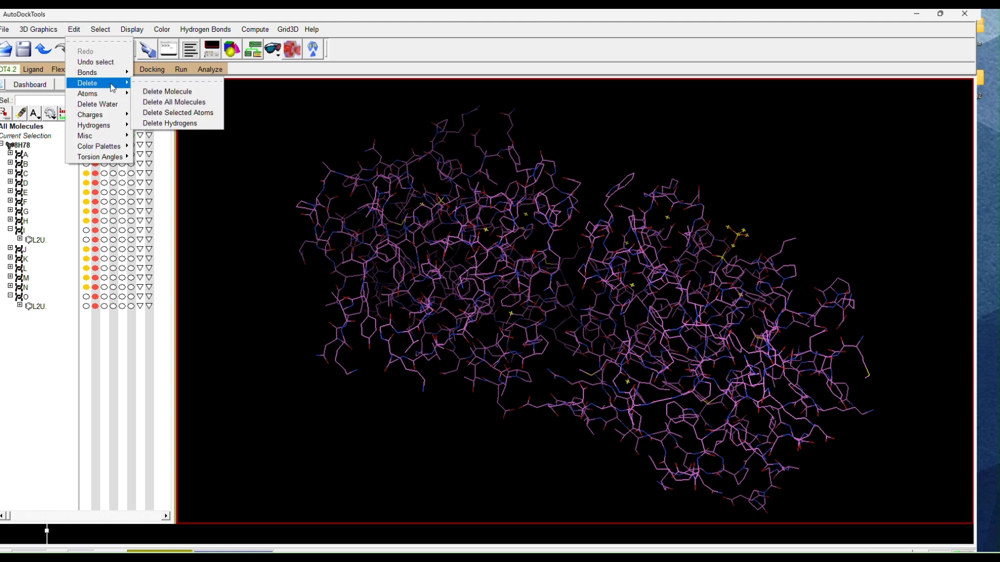
{"action": "left_click", "coordinate": [160, 114]}
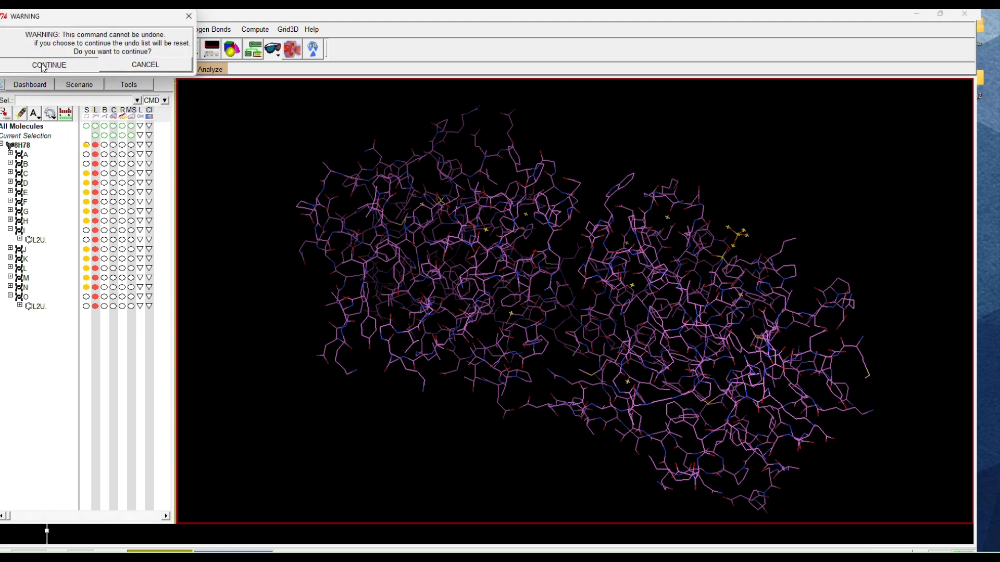
{"action": "left_click", "coordinate": [48, 66]}
Step: Select the L2U ligand chains I and O of 8H78 to locate them in the protein structure
{"action": "left_click_drag", "start_coordinate": [387, 310], "coordinate": [443, 323]}
{"action": "left_click", "coordinate": [86, 174]}
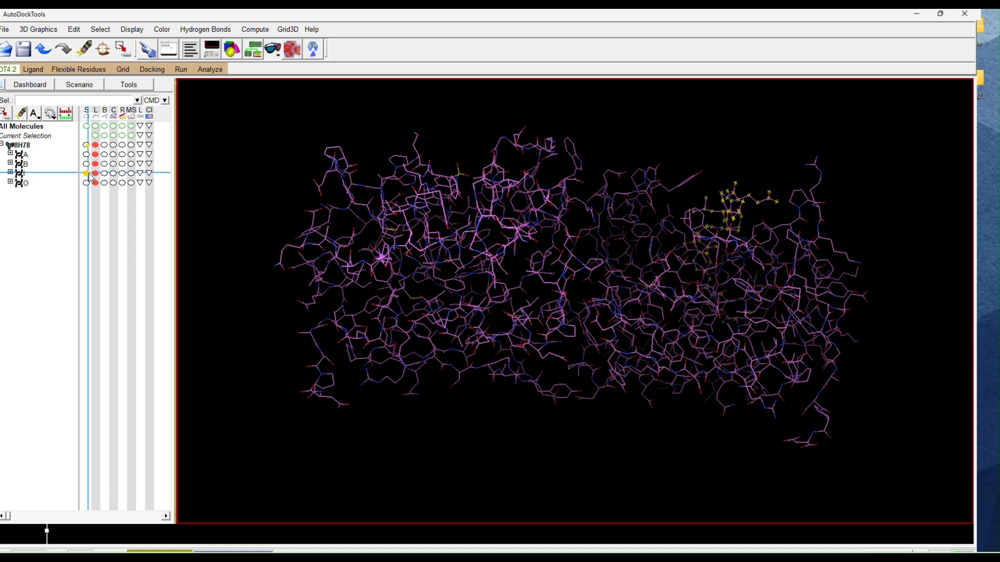
{"action": "left_click_drag", "start_coordinate": [639, 240], "coordinate": [627, 276]}
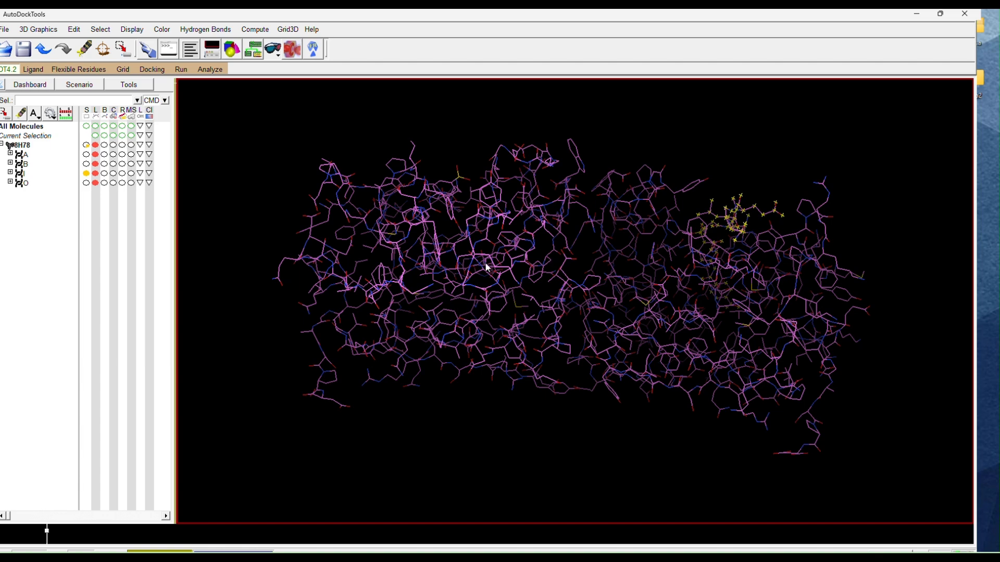
{"action": "left_click", "coordinate": [88, 183]}
{"action": "left_click_drag", "start_coordinate": [290, 223], "coordinate": [429, 358]}
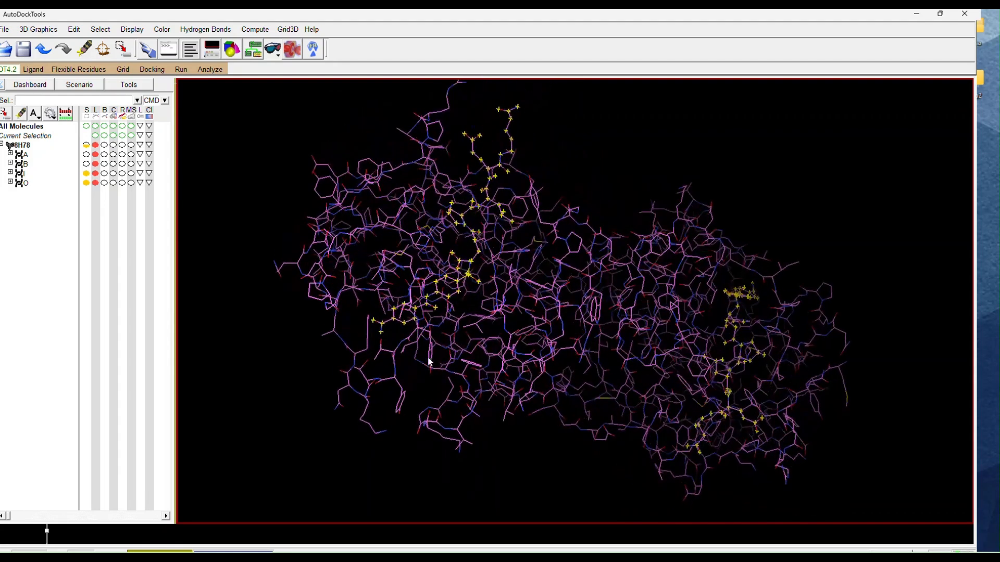
Step: Show the molecular surface of ligand chains I and O, inspect it in 3D, and hide it again
{"action": "left_click", "coordinate": [131, 173]}
{"action": "left_click", "coordinate": [130, 183]}
{"action": "left_click_drag", "start_coordinate": [367, 254], "coordinate": [375, 319]}
{"action": "left_click_drag", "start_coordinate": [646, 268], "coordinate": [580, 257]}
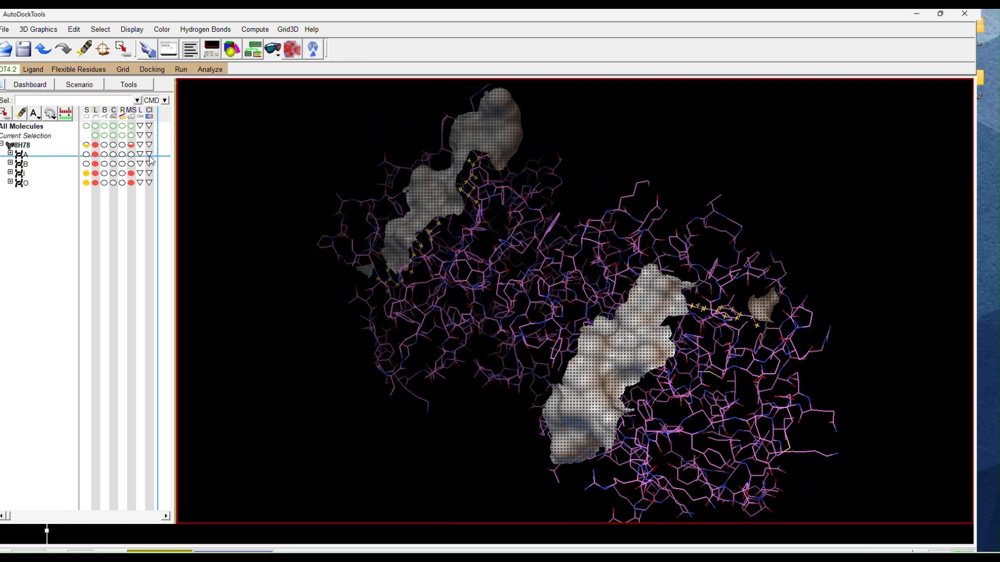
{"action": "left_click", "coordinate": [132, 183]}
{"action": "left_click", "coordinate": [131, 184]}
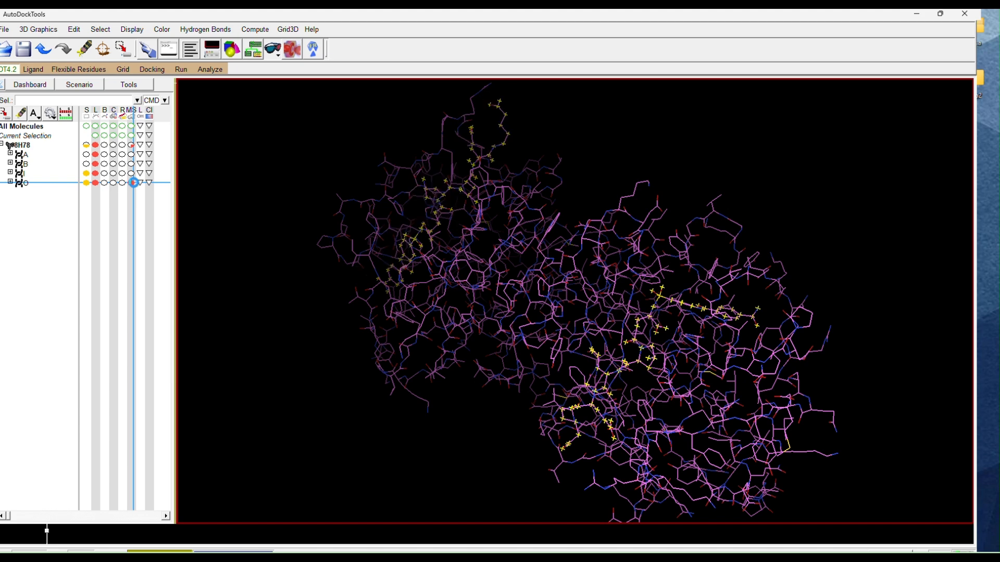
{"action": "left_click_drag", "start_coordinate": [598, 261], "coordinate": [744, 260]}
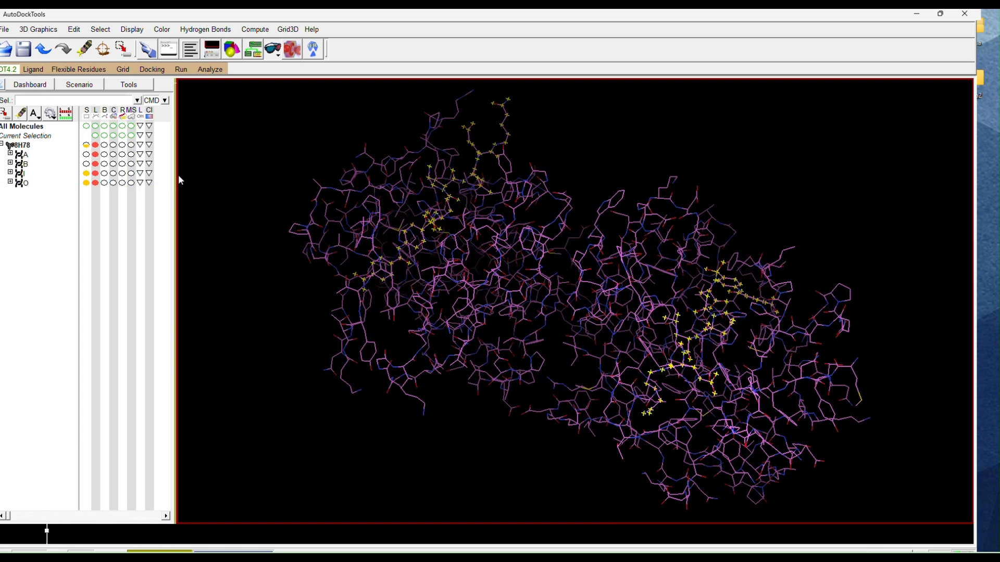
Step: Display the molecular surface of 8H78, hide it for ligand chains I and O, and examine the two binding pockets
{"action": "left_click", "coordinate": [131, 145]}
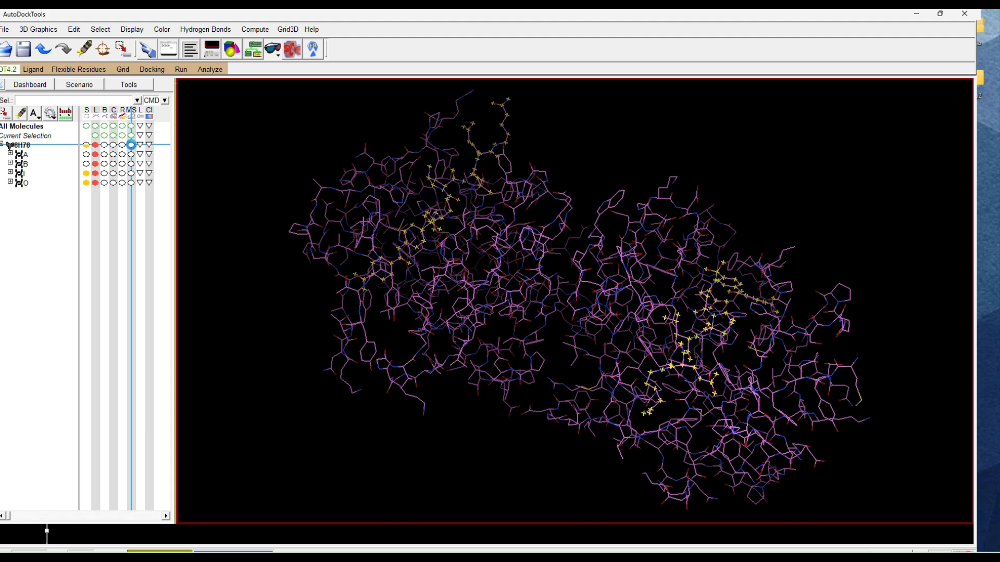
{"action": "left_click_drag", "start_coordinate": [578, 191], "coordinate": [411, 296]}
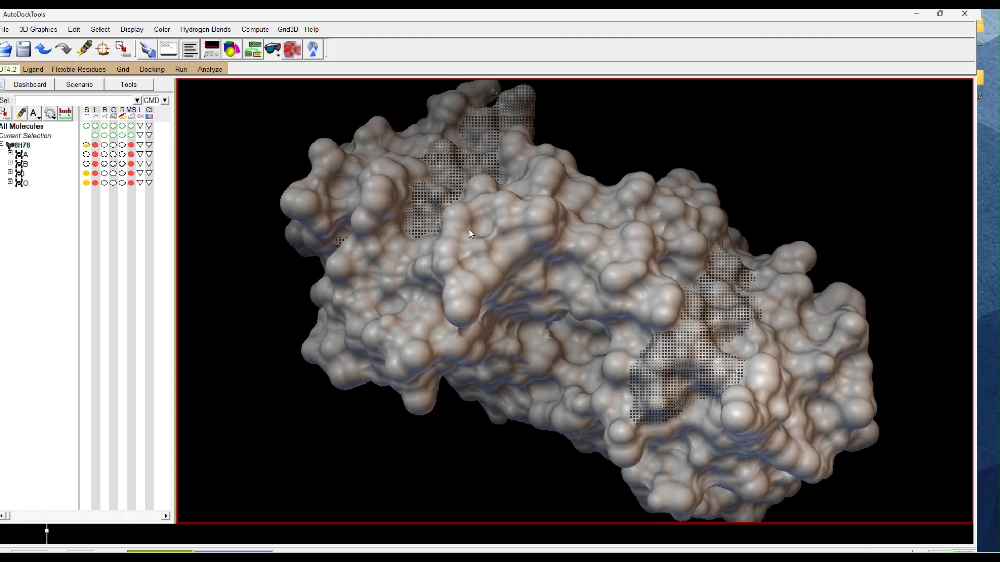
{"action": "left_click", "coordinate": [131, 173]}
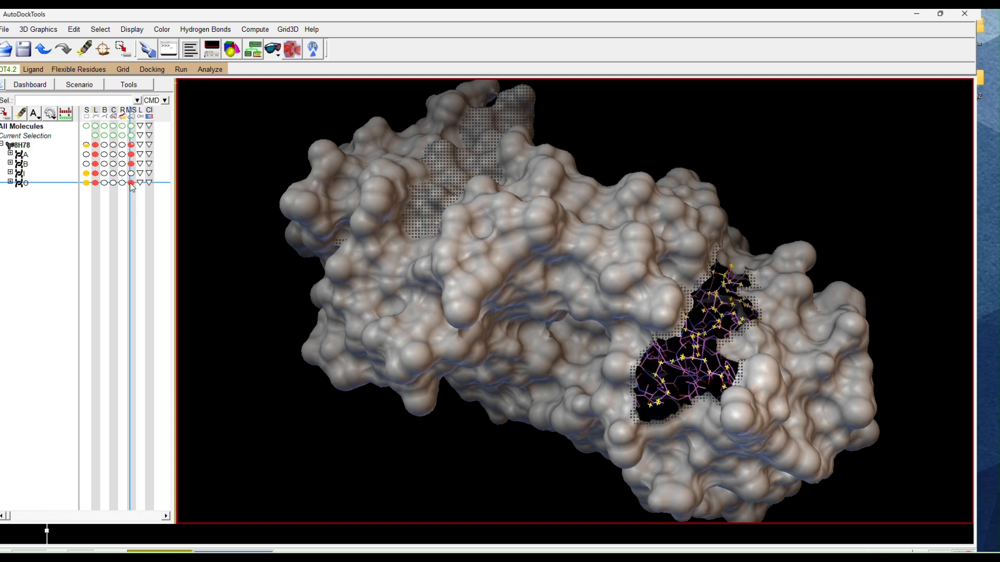
{"action": "left_click", "coordinate": [132, 183]}
{"action": "left_click_drag", "start_coordinate": [596, 228], "coordinate": [537, 359]}
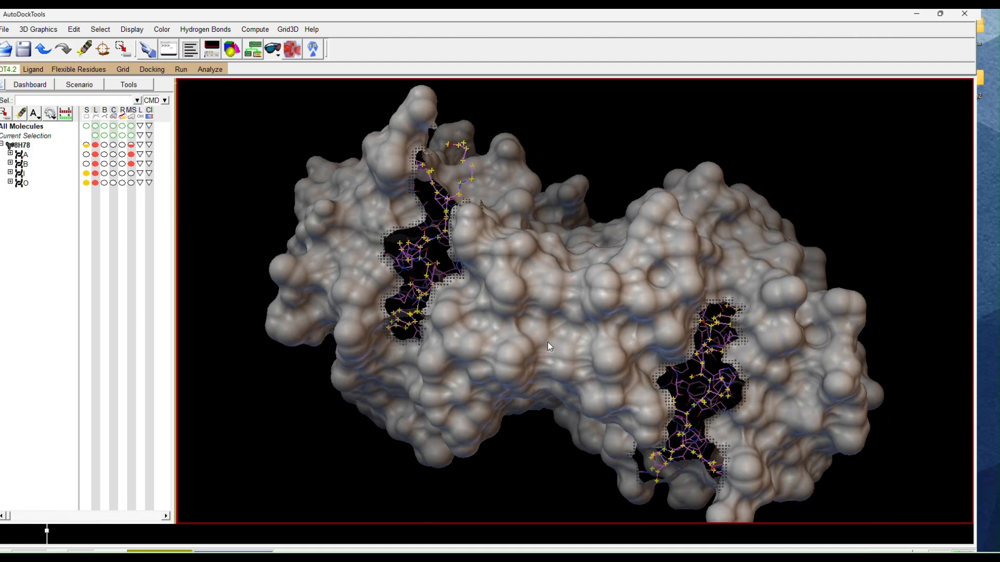
{"action": "left_click_drag", "start_coordinate": [635, 338], "coordinate": [591, 292]}
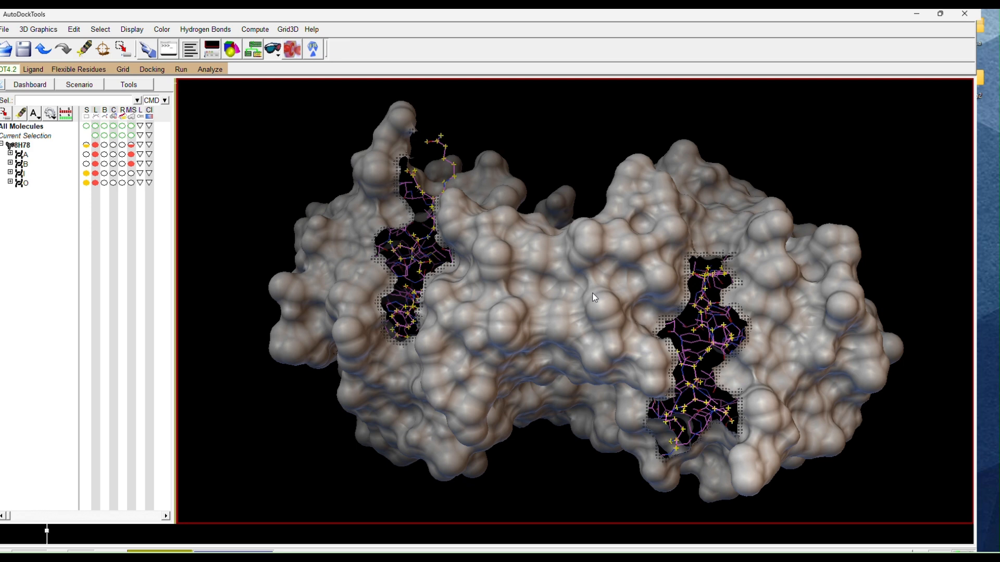
{"action": "left_click_drag", "start_coordinate": [475, 367], "coordinate": [539, 372]}
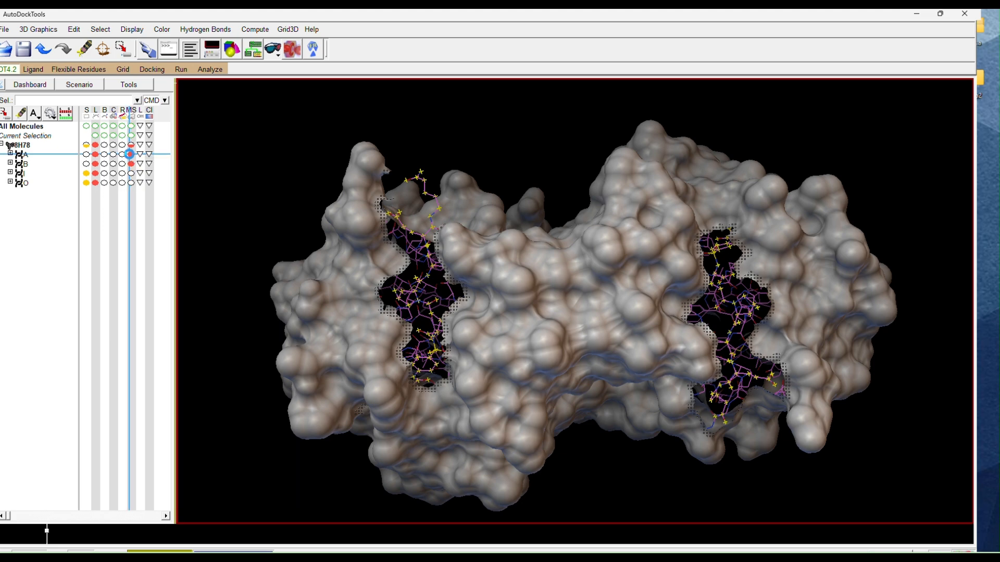
Step: Hide the molecular surface of protein chains A and B
{"action": "left_click", "coordinate": [131, 164]}
{"action": "left_click", "coordinate": [132, 155]}
{"action": "left_click_drag", "start_coordinate": [596, 385], "coordinate": [607, 345]}
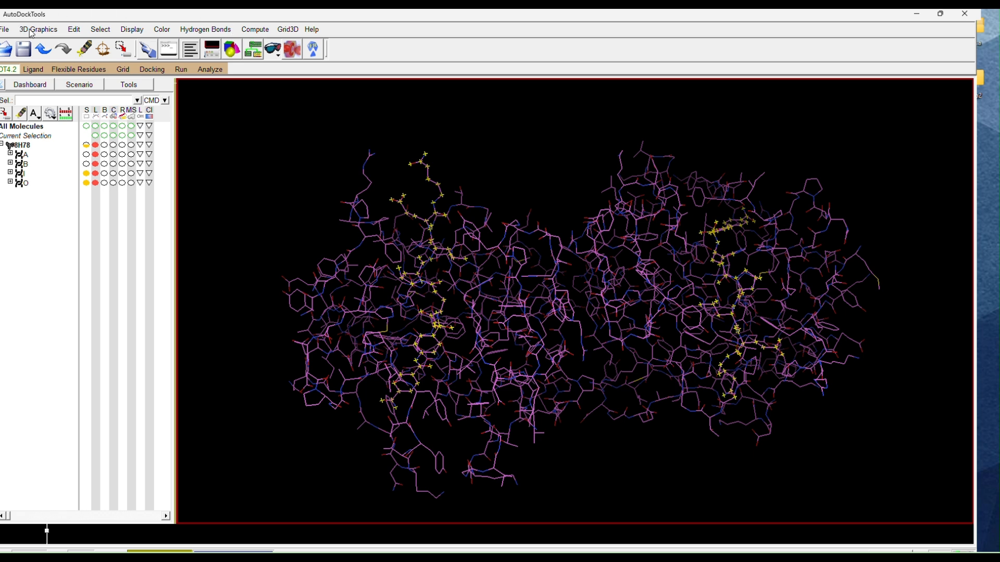
Step: Add all hydrogens to 8H78 with the withBondOrder method and atom renumbering set to yes
{"action": "left_click", "coordinate": [76, 33]}
{"action": "mouse_move", "coordinate": [126, 129]}
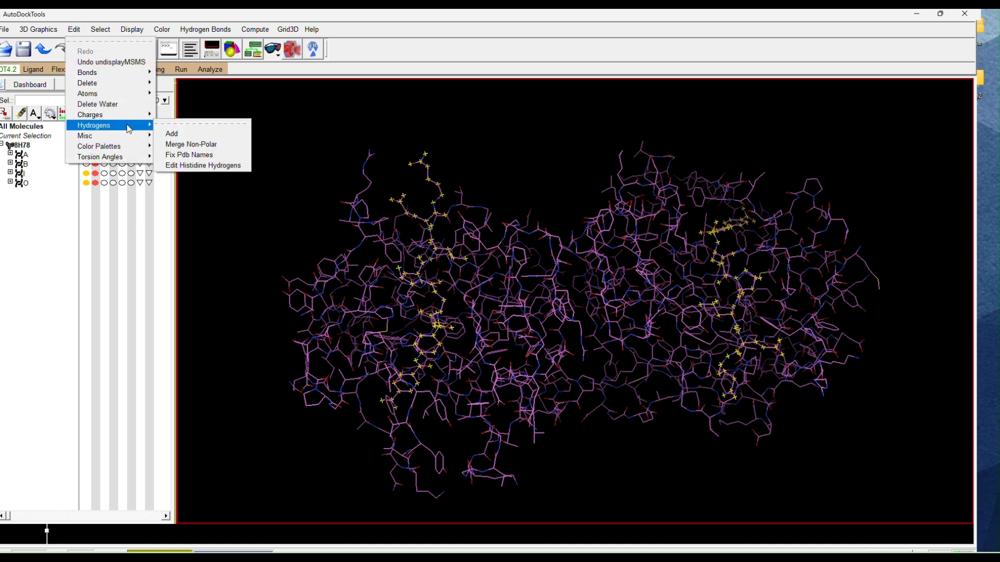
{"action": "left_click", "coordinate": [177, 137]}
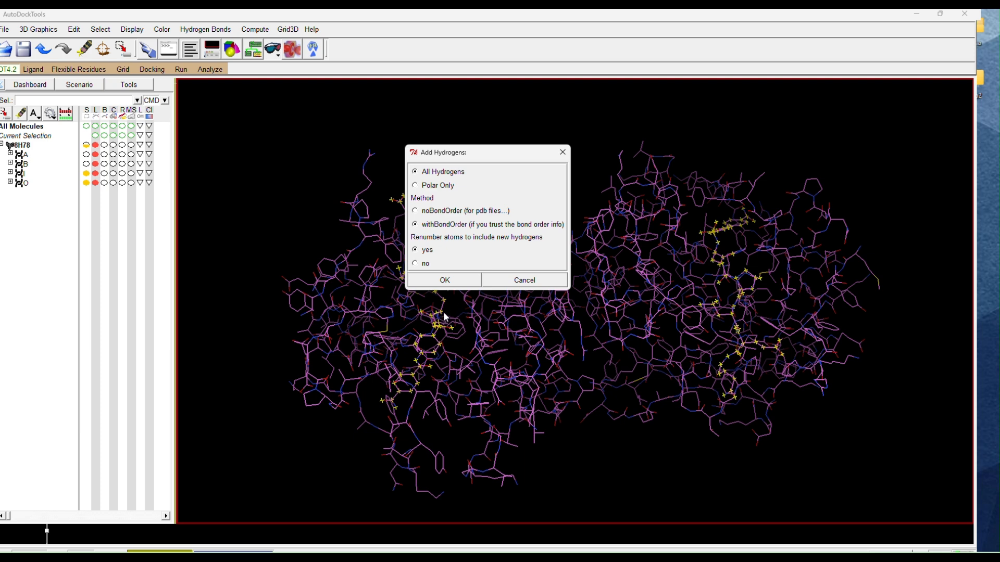
{"action": "left_click", "coordinate": [444, 282]}
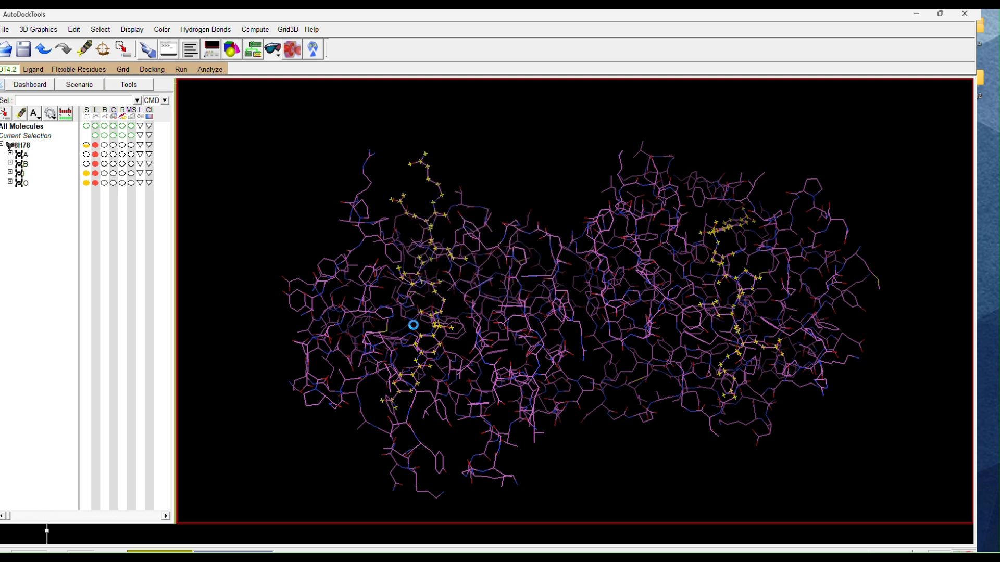
{"action": "left_click", "coordinate": [73, 30]}
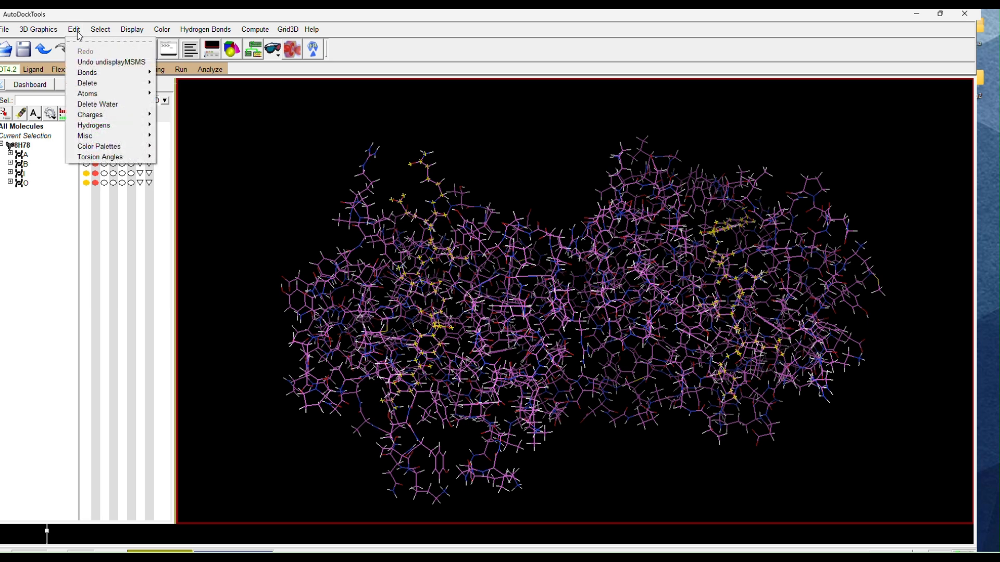
{"action": "mouse_move", "coordinate": [126, 126]}
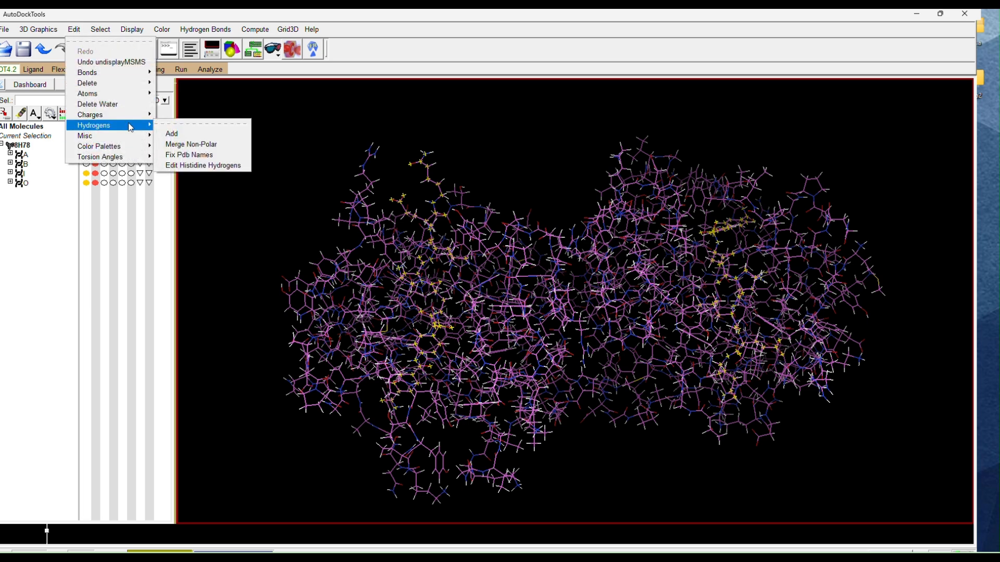
{"action": "left_click", "coordinate": [176, 137]}
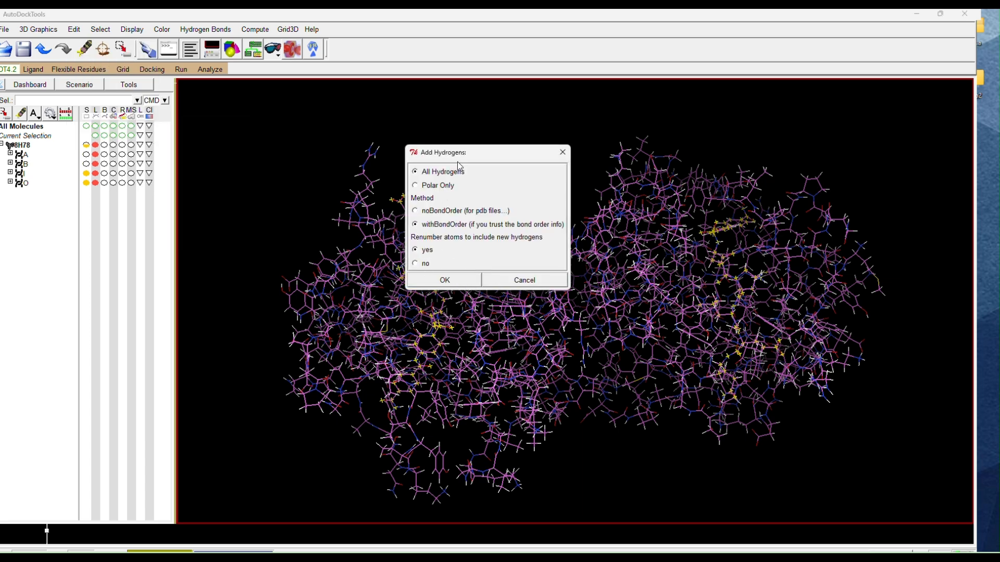
{"action": "left_click", "coordinate": [524, 281]}
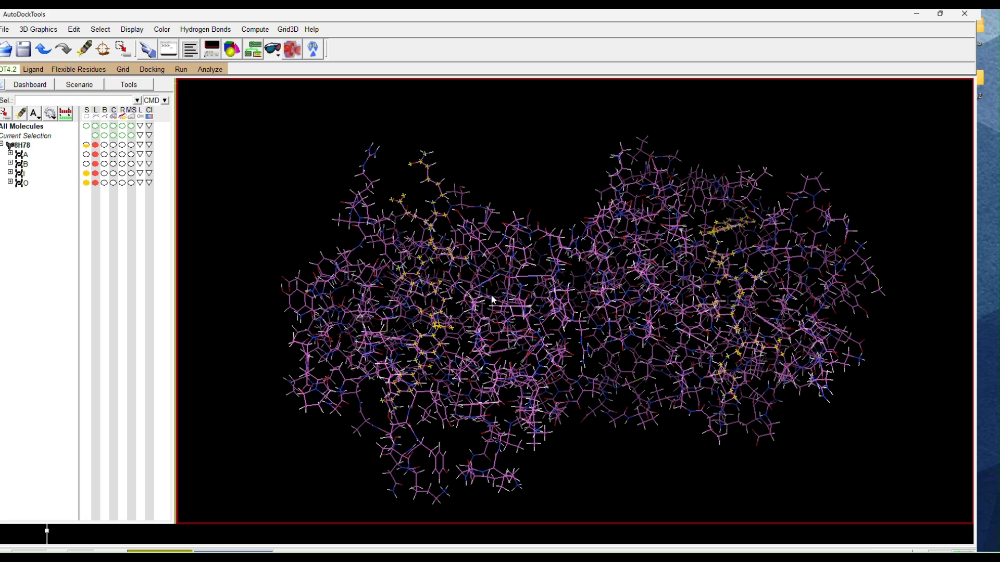
Step: Display the molecular surface of the whole 8H78 molecule and clear the selection of all its chains
{"action": "left_click_drag", "start_coordinate": [499, 311], "coordinate": [478, 305]}
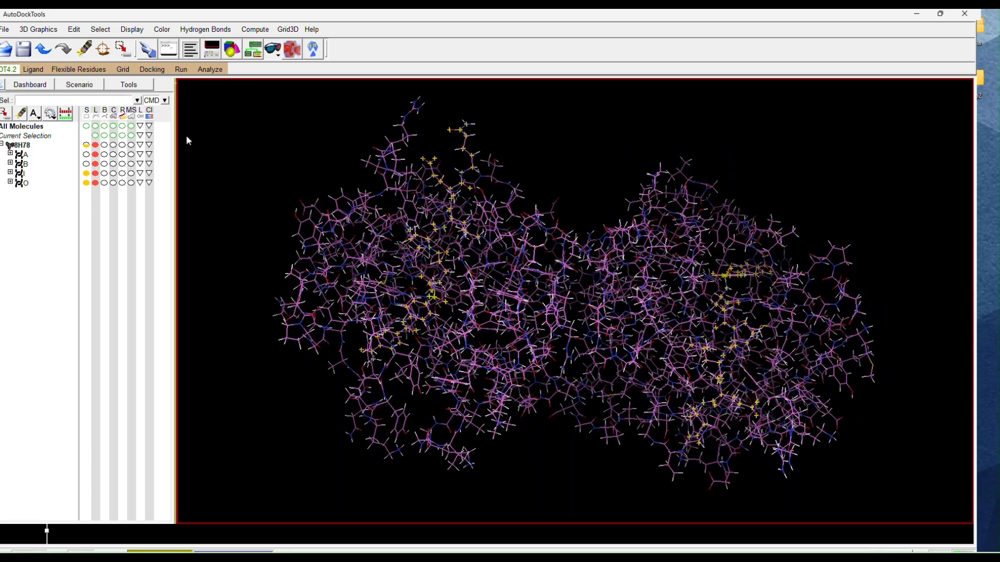
{"action": "left_click", "coordinate": [130, 145]}
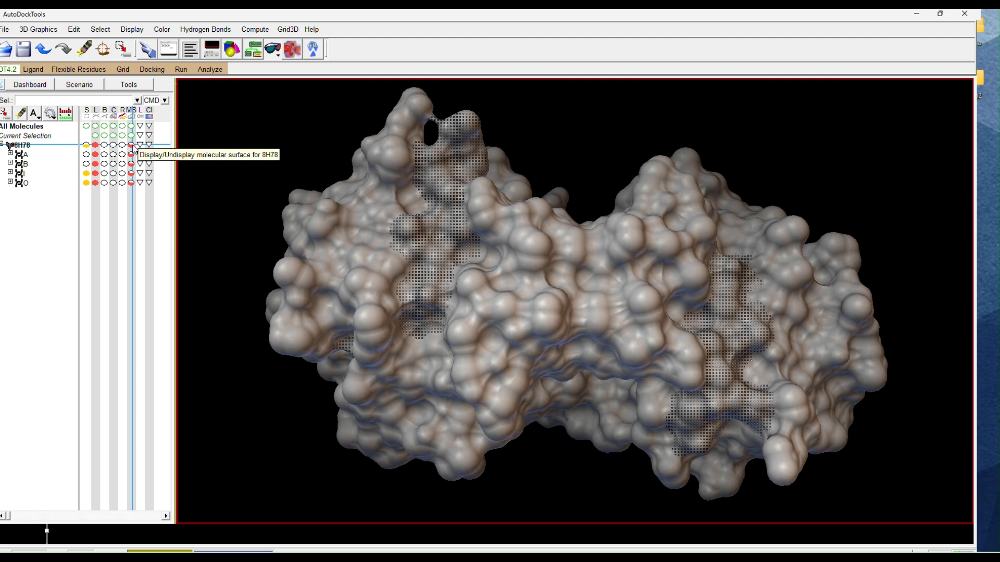
{"action": "left_click_drag", "start_coordinate": [350, 333], "coordinate": [328, 323]}
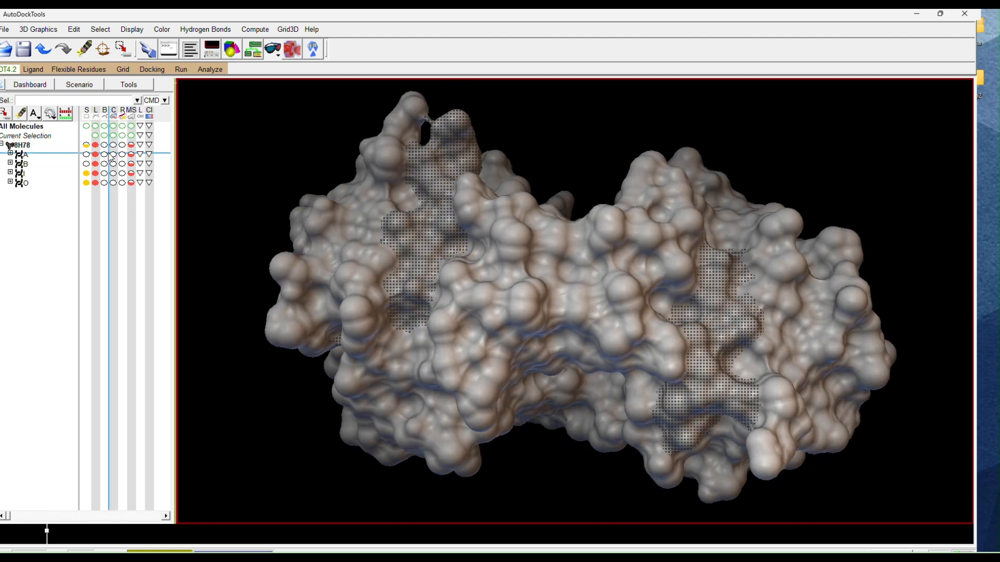
{"action": "left_click", "coordinate": [87, 144]}
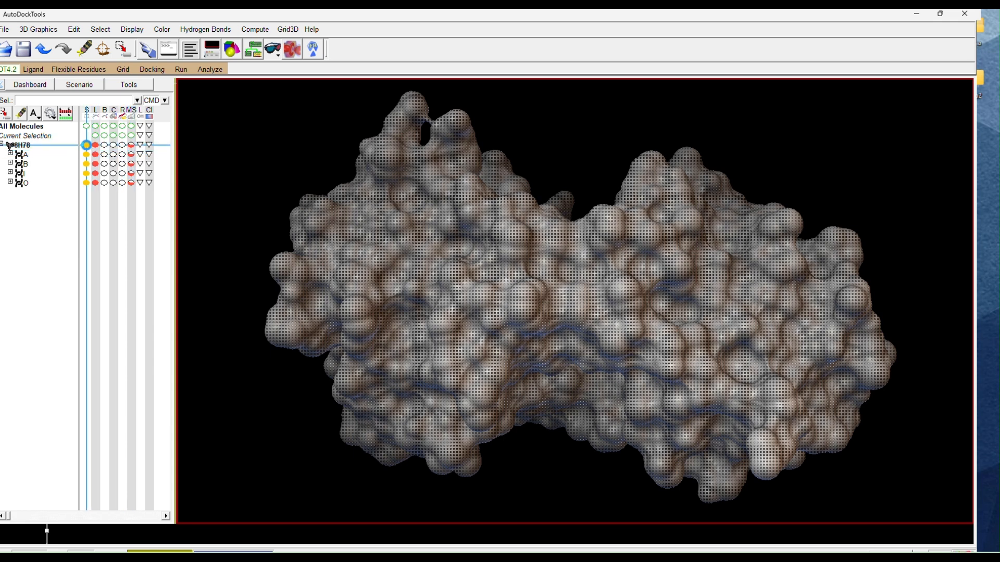
{"action": "left_click", "coordinate": [86, 145]}
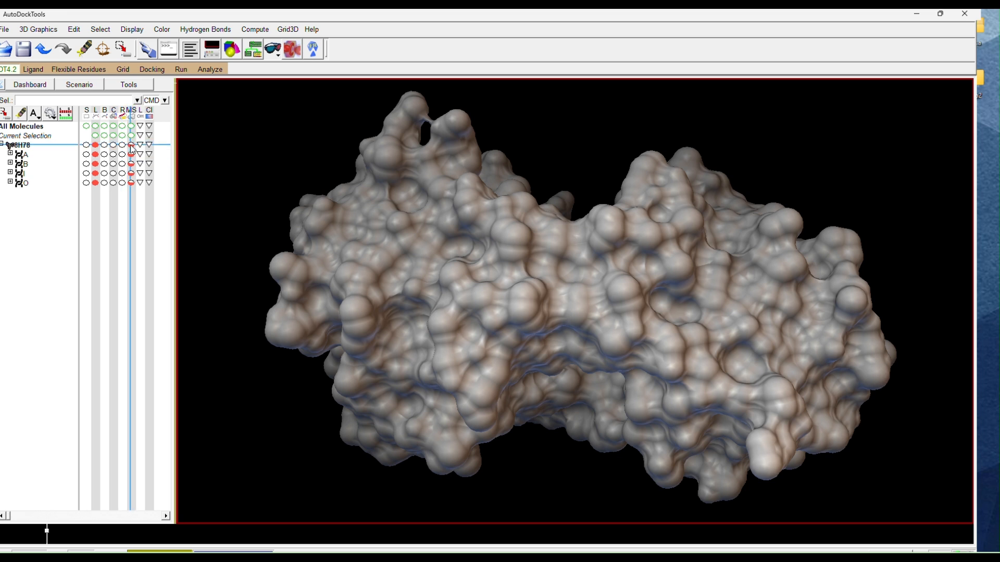
Step: Try switching the ball-and-stick and line displays of 8H78 on and off beneath its molecular surface
{"action": "left_click", "coordinate": [103, 145]}
{"action": "left_click", "coordinate": [95, 146]}
{"action": "left_click", "coordinate": [95, 146]}
{"action": "left_click", "coordinate": [104, 146]}
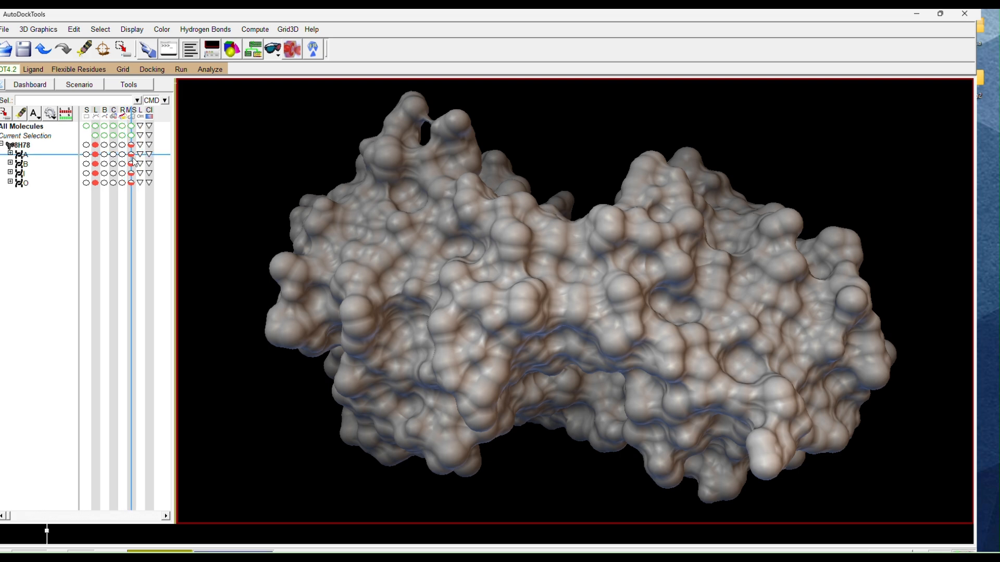
{"action": "left_click_drag", "start_coordinate": [279, 201], "coordinate": [445, 208]}
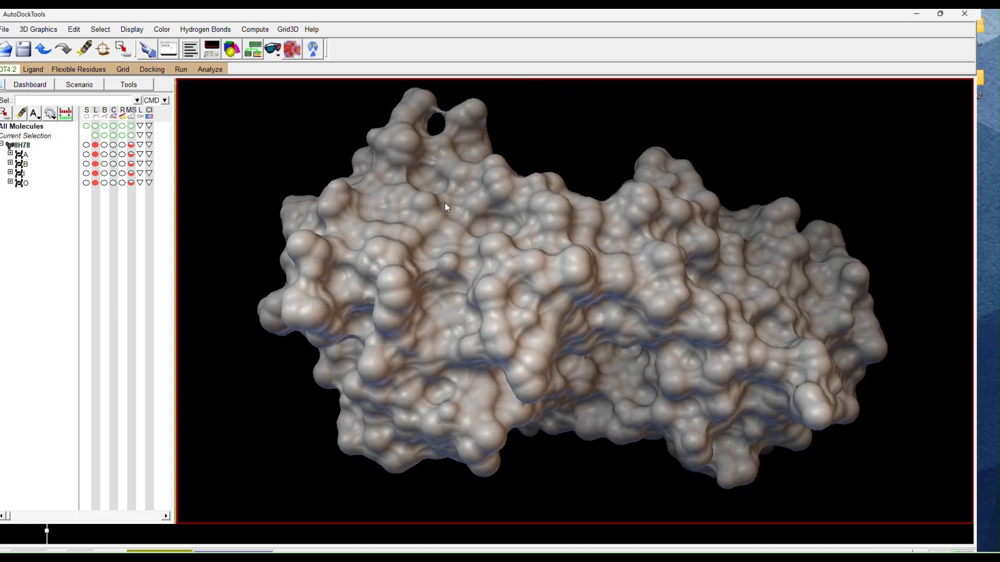
Step: Display ligand chains I and O as ball-and-stick and select both to inspect where they sit on the 8H78 surface
{"action": "left_click", "coordinate": [114, 172]}
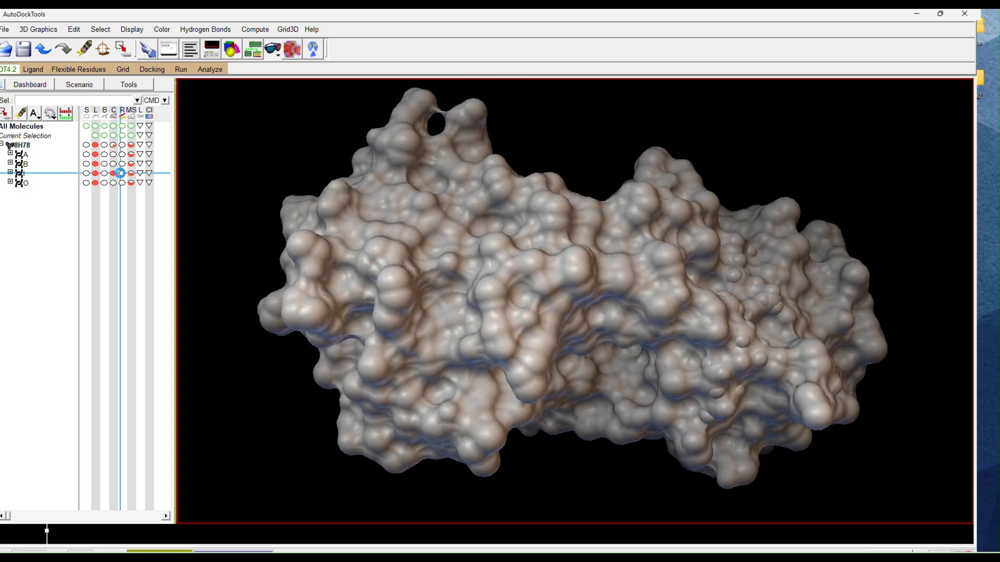
{"action": "left_click", "coordinate": [105, 173]}
{"action": "left_click", "coordinate": [113, 174]}
{"action": "left_click", "coordinate": [104, 183]}
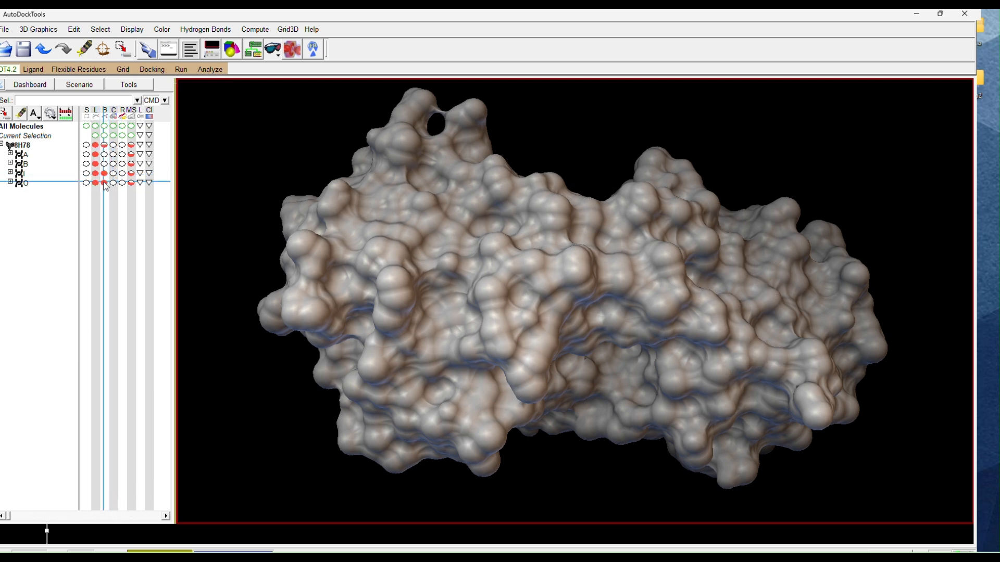
{"action": "left_click_drag", "start_coordinate": [632, 334], "coordinate": [639, 222]}
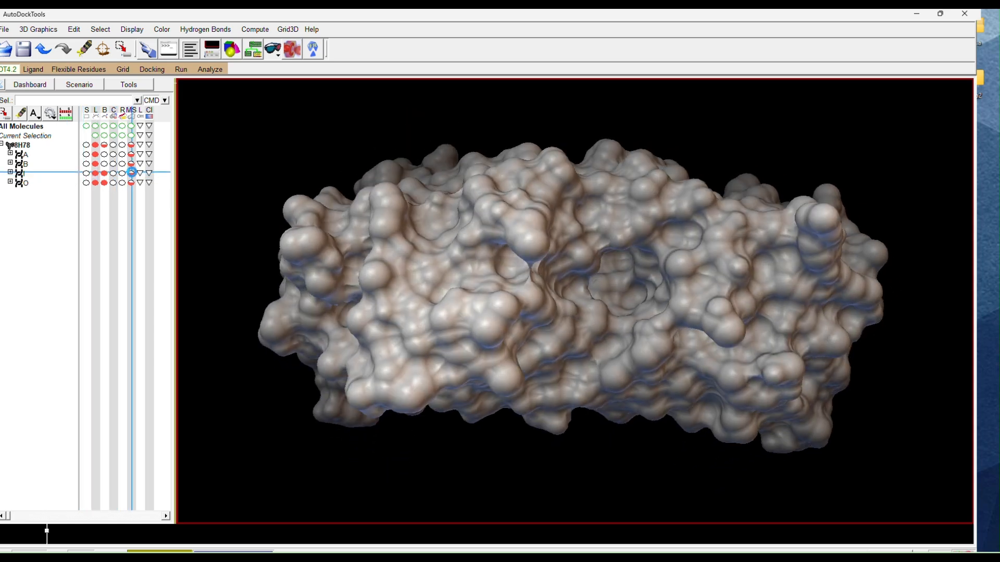
{"action": "left_click_drag", "start_coordinate": [542, 291], "coordinate": [469, 298]}
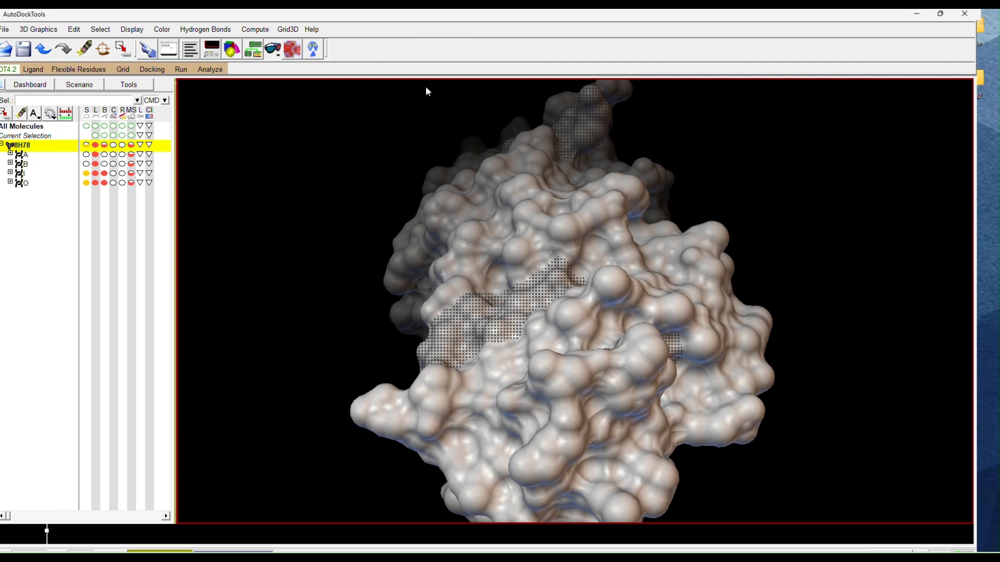
{"action": "left_click_drag", "start_coordinate": [465, 337], "coordinate": [680, 281]}
{"action": "left_click_drag", "start_coordinate": [546, 305], "coordinate": [521, 198]}
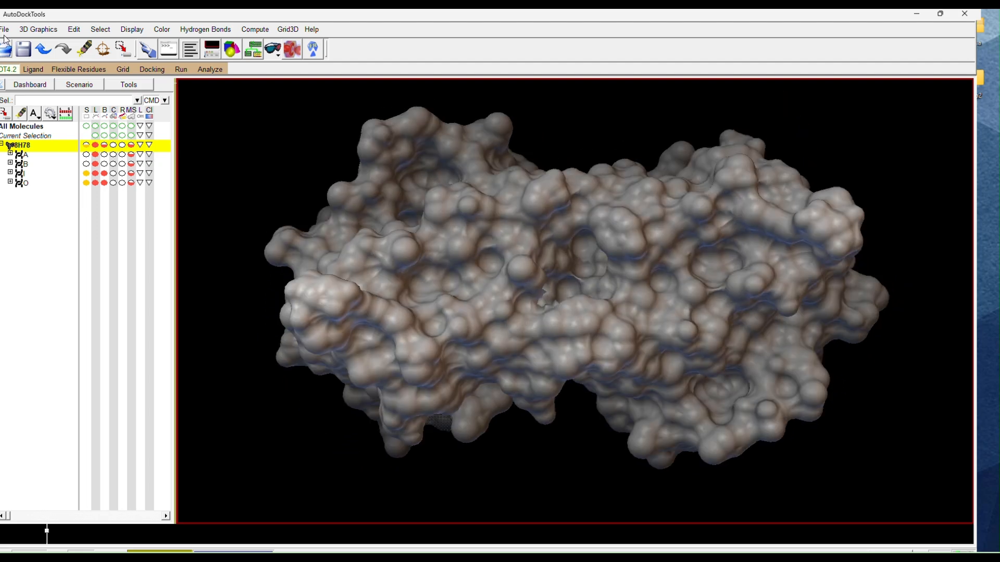
Step: Delete all molecules from the session and accept that this cannot be undone
{"action": "left_click", "coordinate": [73, 30]}
{"action": "mouse_move", "coordinate": [99, 83]}
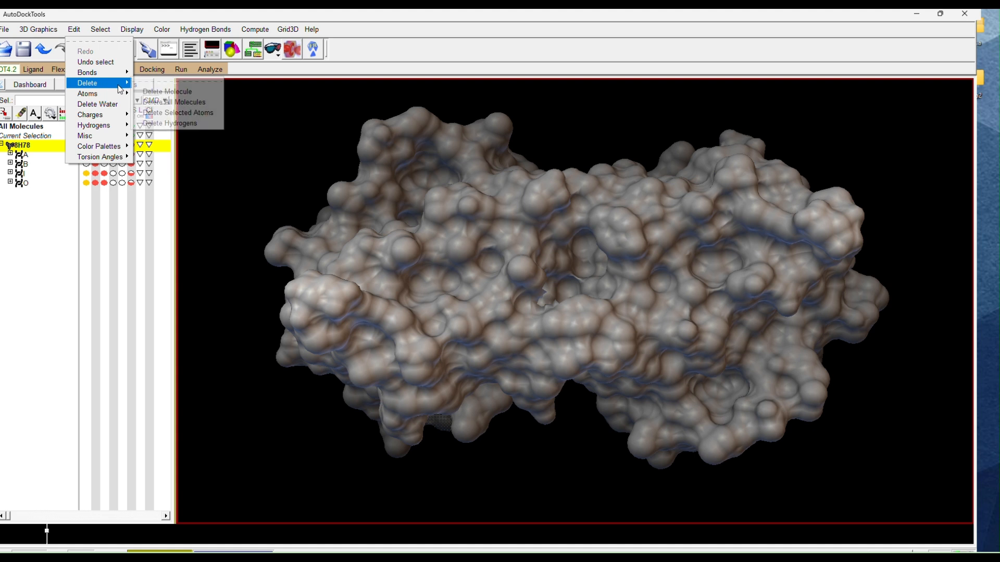
{"action": "left_click", "coordinate": [181, 109]}
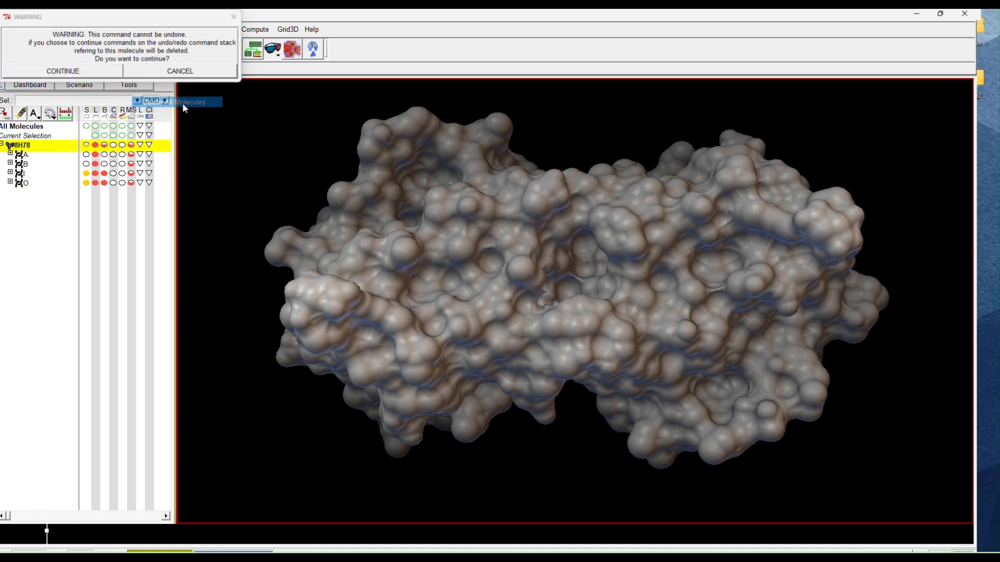
{"action": "left_click", "coordinate": [85, 71]}
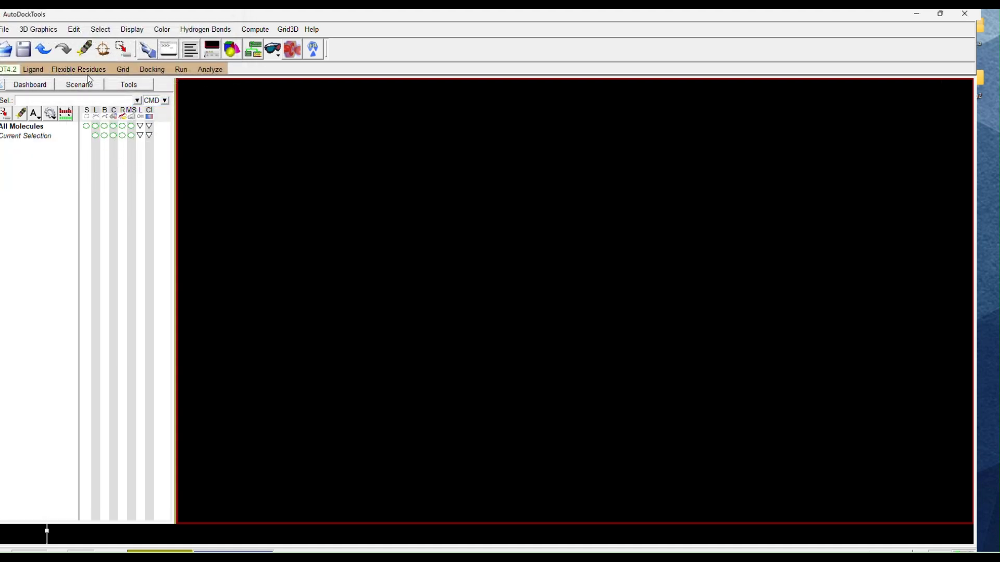
Step: Load the 8H78 structure from the Downloads folder and delete its water molecules
{"action": "left_click", "coordinate": [7, 30]}
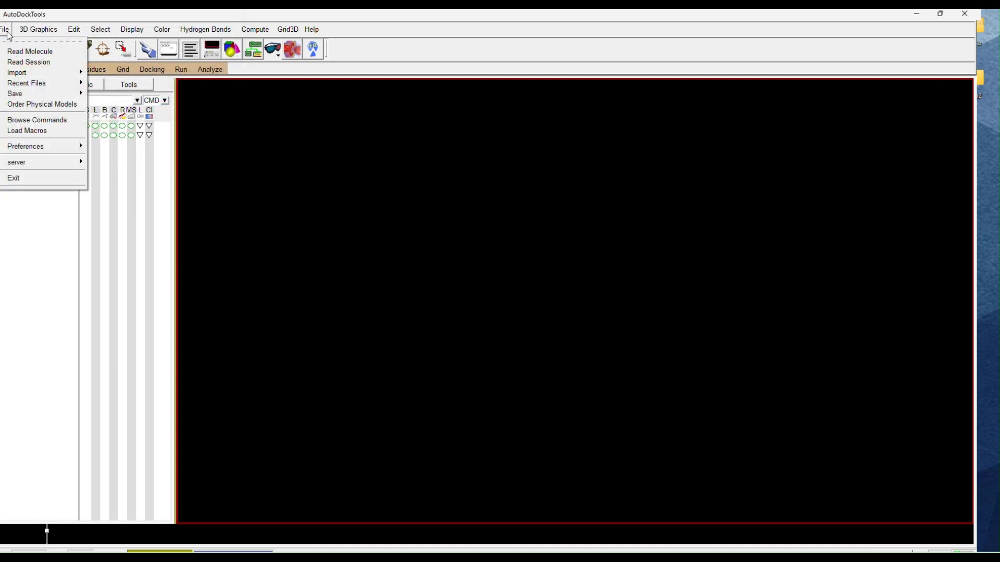
{"action": "left_click", "coordinate": [61, 54]}
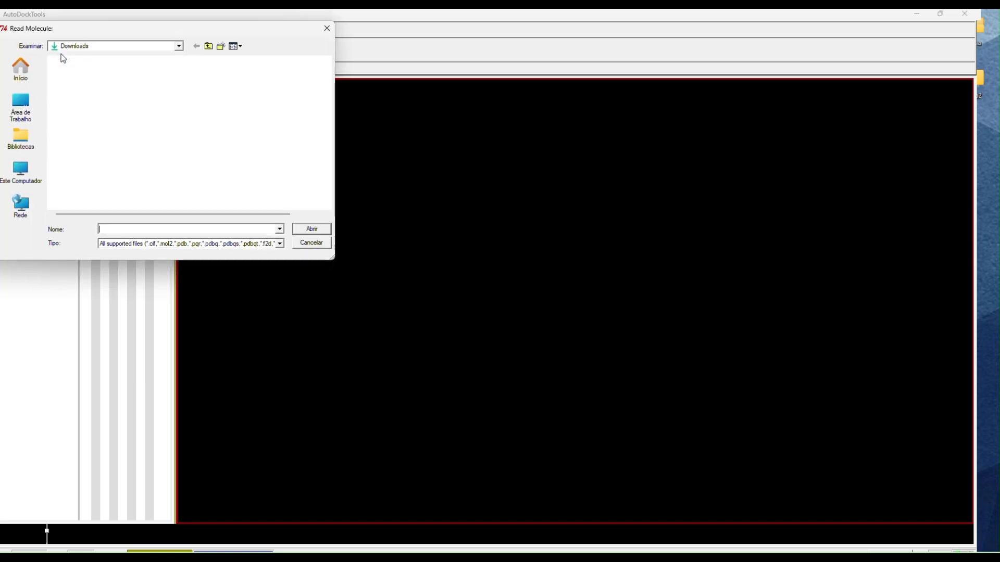
{"action": "double_click", "coordinate": [71, 84]}
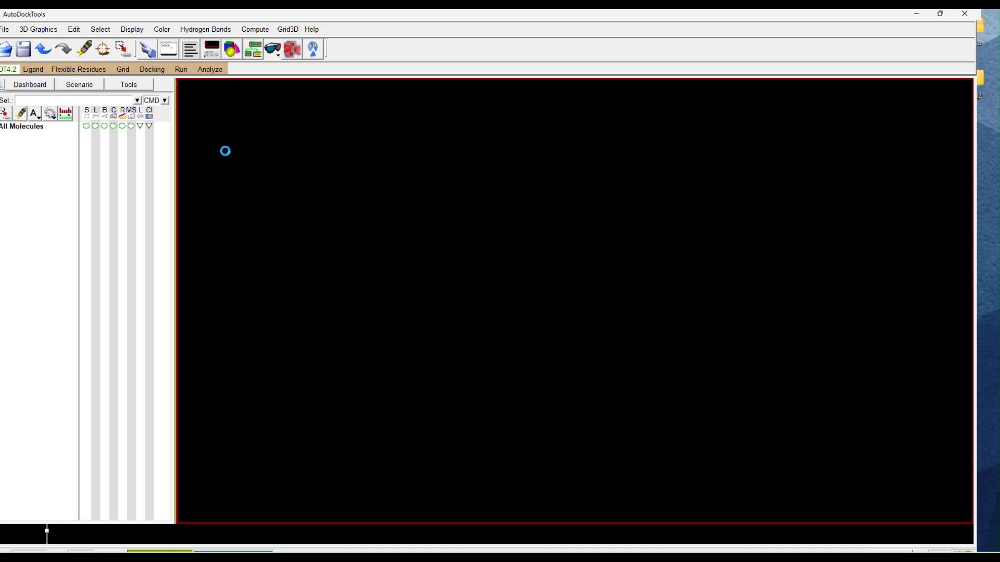
{"action": "left_click_drag", "start_coordinate": [504, 213], "coordinate": [489, 250]}
{"action": "left_click", "coordinate": [74, 29]}
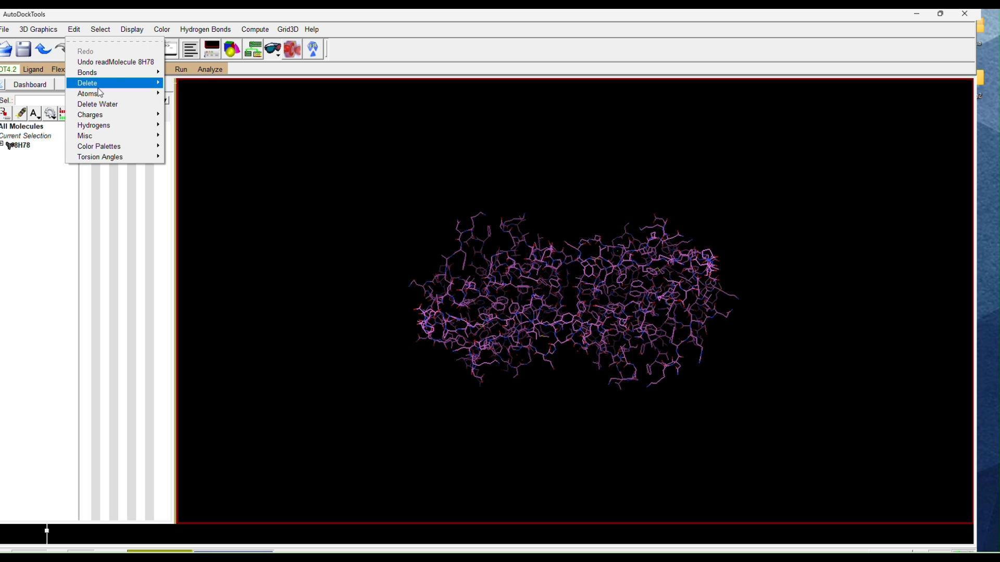
{"action": "left_click", "coordinate": [134, 105]}
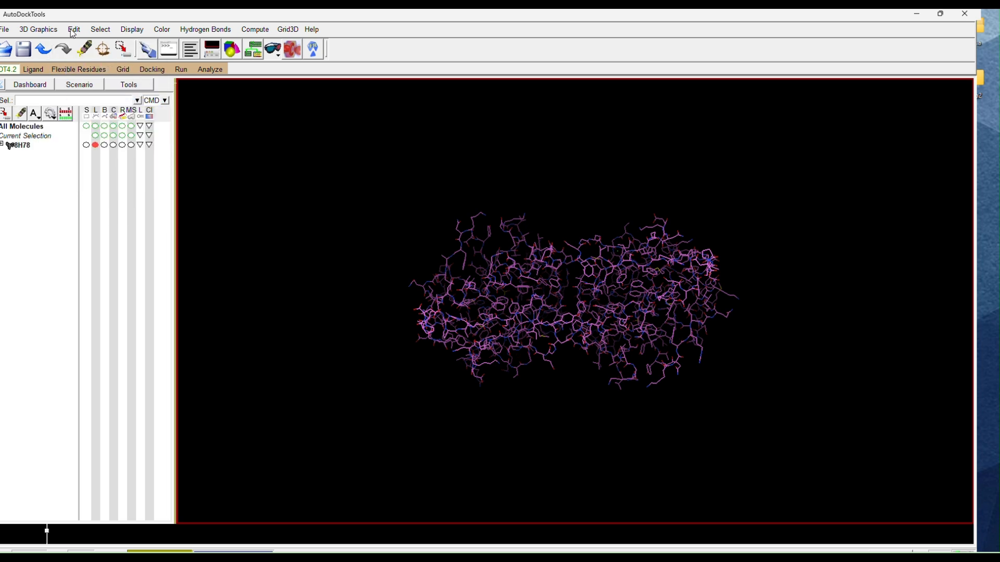
Step: Select chains C to H and J to N of 8H78 and delete their atoms
{"action": "left_click", "coordinate": [3, 145]}
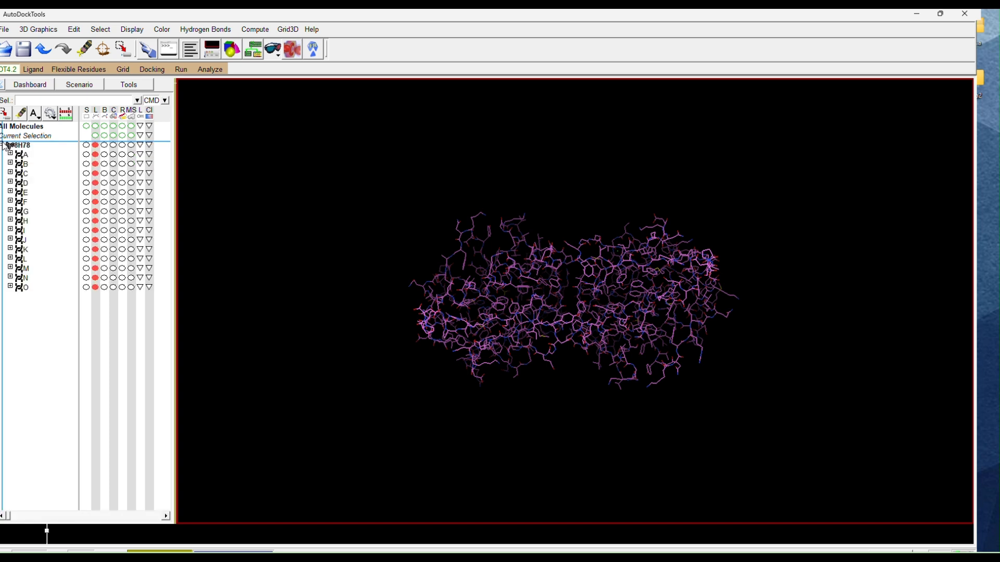
{"action": "left_click", "coordinate": [87, 173]}
{"action": "left_click", "coordinate": [87, 183]}
{"action": "left_click", "coordinate": [86, 192]}
{"action": "left_click", "coordinate": [86, 202]}
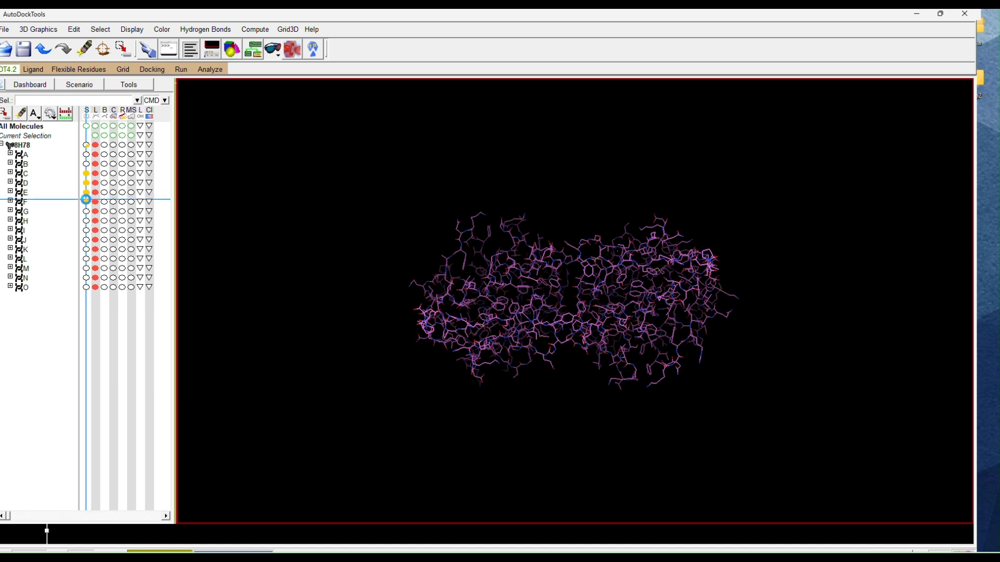
{"action": "left_click", "coordinate": [86, 211]}
{"action": "left_click", "coordinate": [86, 220]}
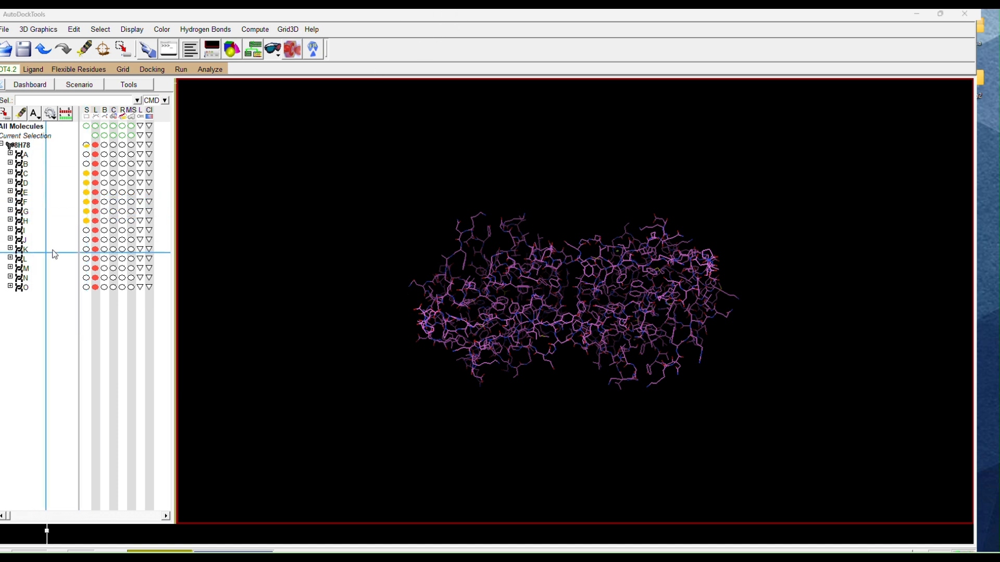
{"action": "left_click", "coordinate": [87, 240]}
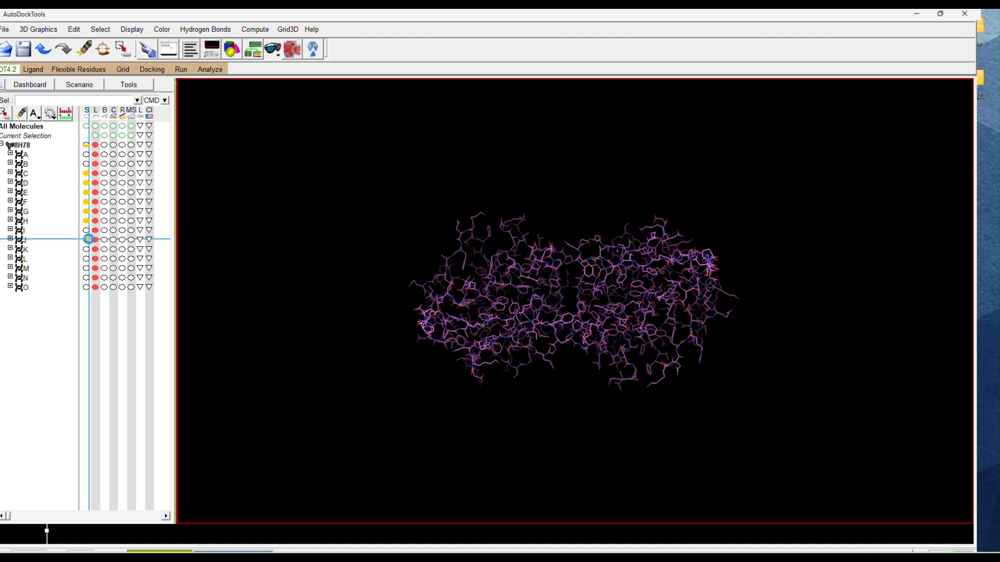
{"action": "left_click", "coordinate": [87, 250]}
{"action": "left_click", "coordinate": [86, 259]}
{"action": "left_click", "coordinate": [87, 268]}
{"action": "left_click", "coordinate": [86, 277]}
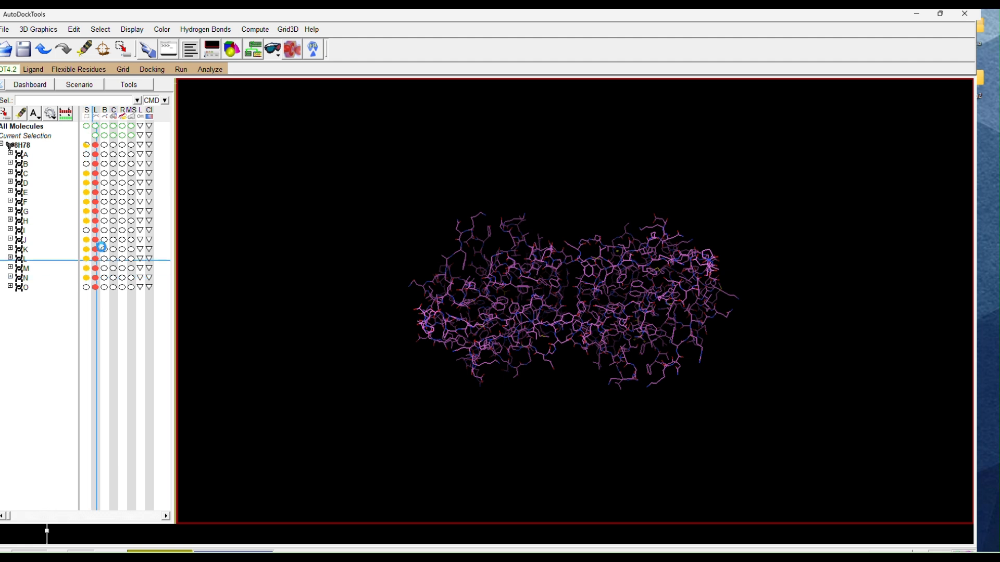
{"action": "left_click", "coordinate": [73, 30]}
{"action": "mouse_move", "coordinate": [104, 84]}
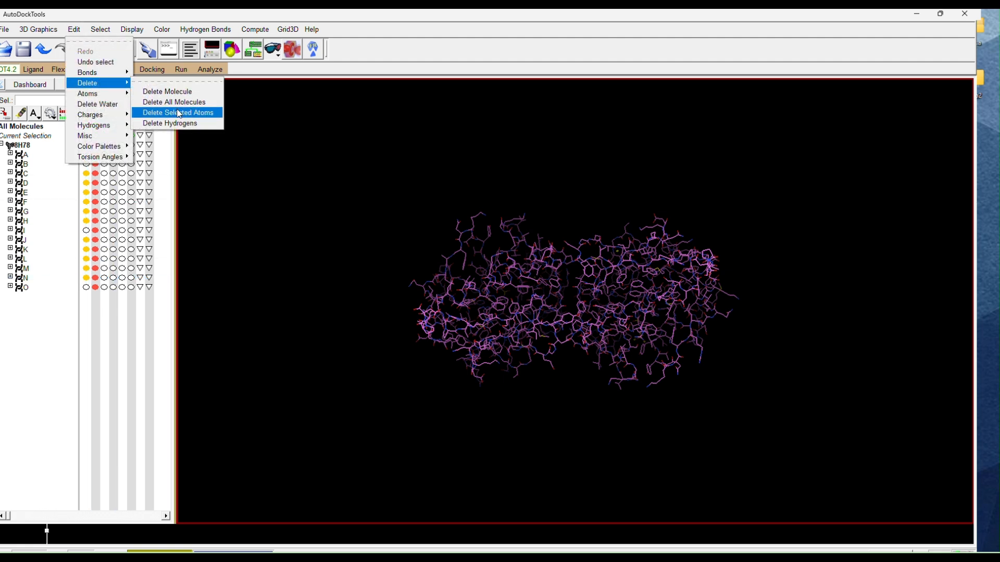
{"action": "left_click", "coordinate": [174, 113]}
{"action": "left_click", "coordinate": [52, 64]}
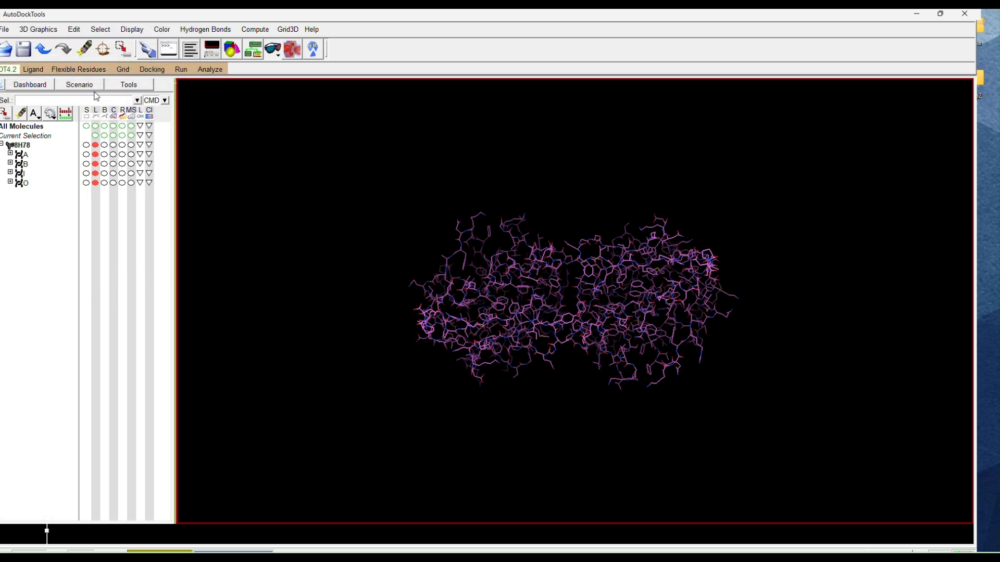
Step: Display the molecular surface of protein chains A and B of 8H78
{"action": "left_click_drag", "start_coordinate": [584, 286], "coordinate": [519, 299]}
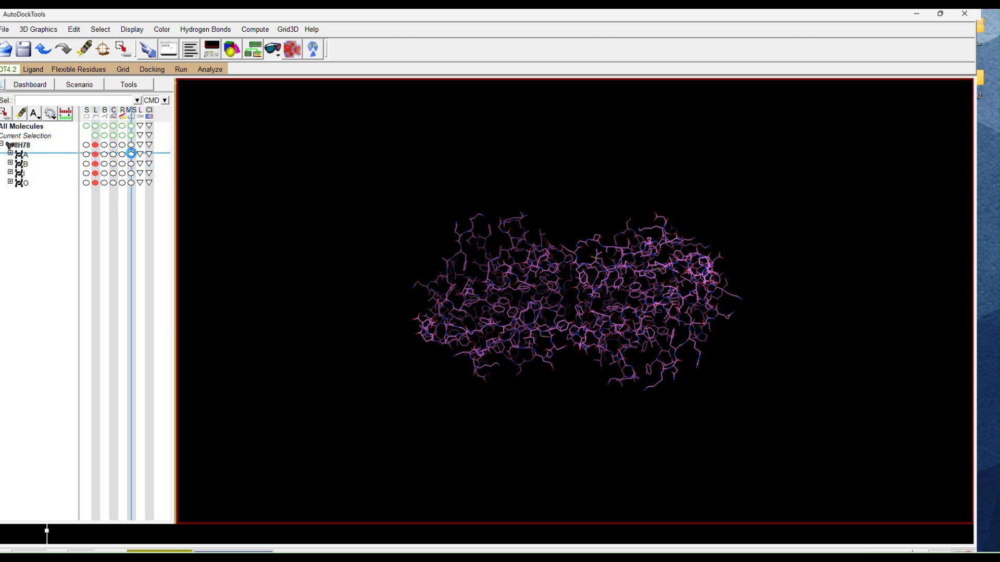
{"action": "left_click", "coordinate": [131, 154]}
{"action": "left_click", "coordinate": [131, 164]}
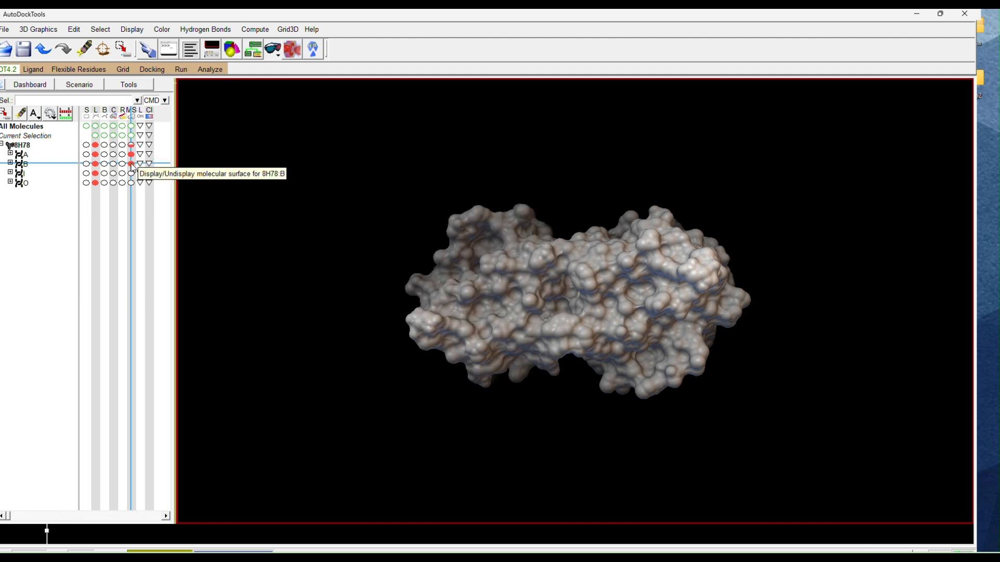
{"action": "left_click_drag", "start_coordinate": [513, 280], "coordinate": [575, 230]}
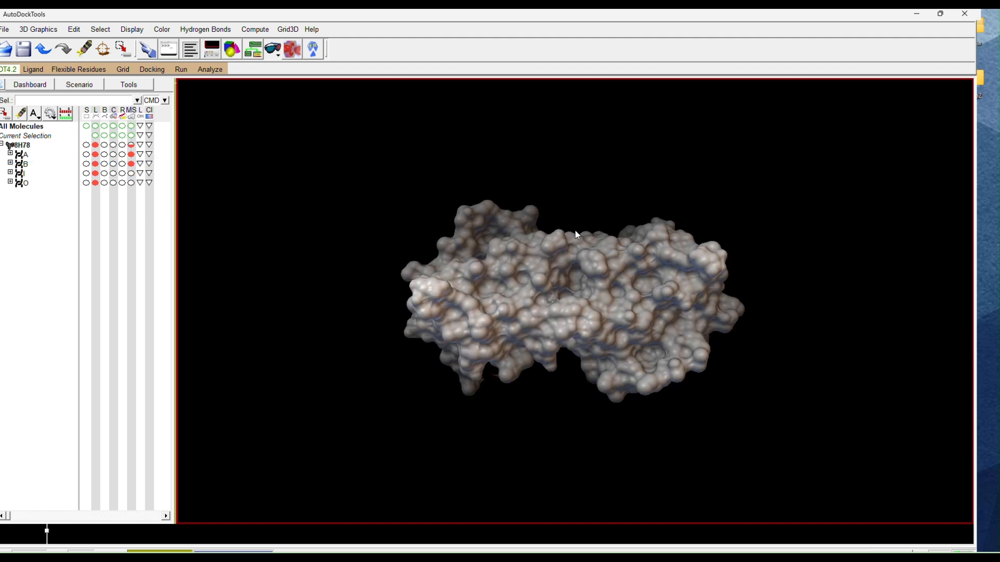
Step: Select ligand chains I and O, leaving chain B unselected, and try toggling the line display of chain I
{"action": "left_click", "coordinate": [87, 163]}
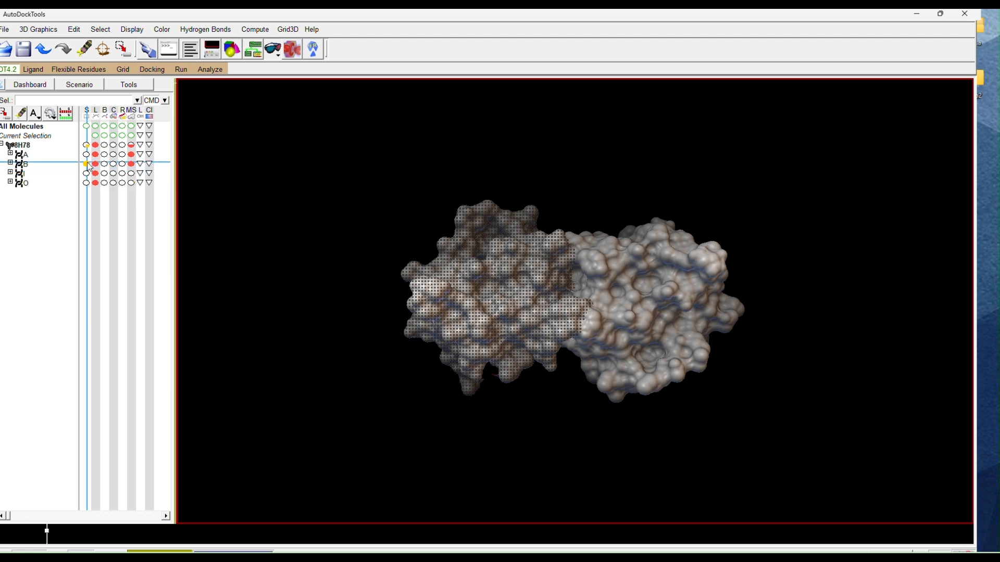
{"action": "left_click", "coordinate": [86, 163]}
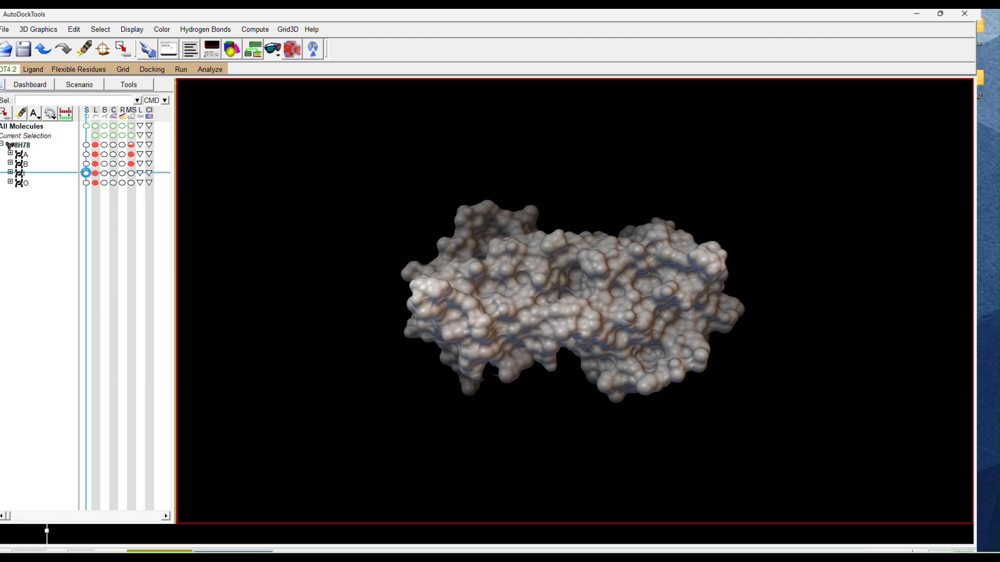
{"action": "left_click", "coordinate": [87, 173]}
{"action": "left_click", "coordinate": [87, 182]}
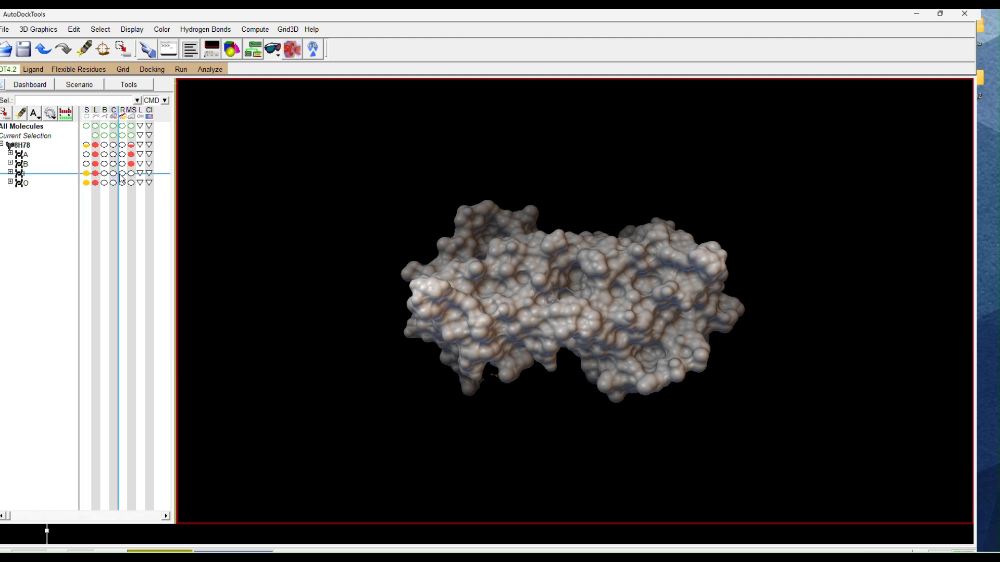
{"action": "left_click", "coordinate": [95, 173]}
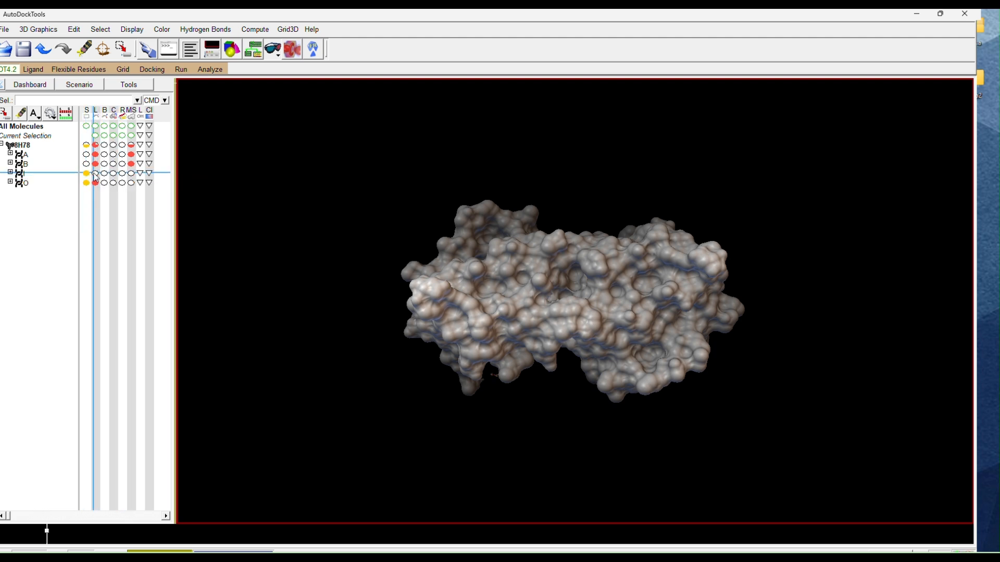
Step: Examine from several angles how the selected ligand chains I and O sit in the surface pockets of chains A and B
{"action": "left_click_drag", "start_coordinate": [595, 300], "coordinate": [601, 151]}
{"action": "left_click_drag", "start_coordinate": [570, 370], "coordinate": [579, 188]}
{"action": "mouse_move", "coordinate": [581, 317]}
{"action": "left_mouse_down"}
{"action": "mouse_move", "coordinate": [512, 241]}
{"action": "mouse_move", "coordinate": [523, 284]}
{"action": "mouse_move", "coordinate": [502, 311]}
{"action": "left_mouse_up"}
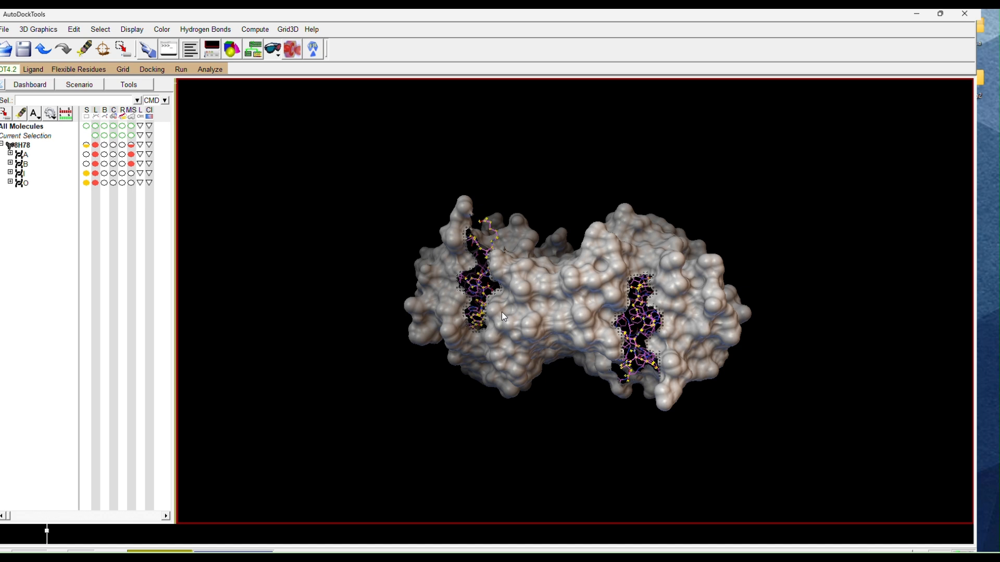
{"action": "left_click_drag", "start_coordinate": [541, 313], "coordinate": [546, 246]}
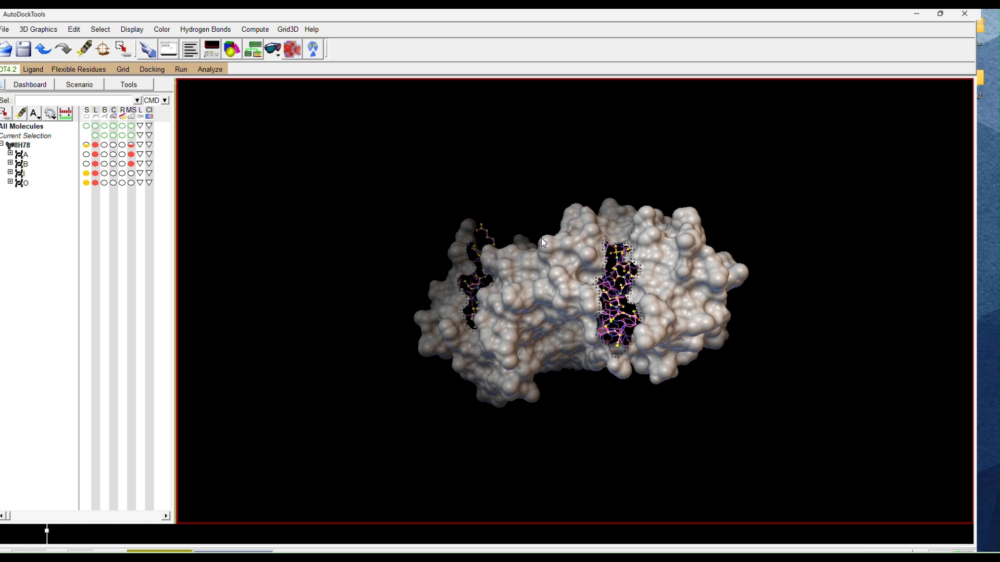
{"action": "left_click_drag", "start_coordinate": [564, 301], "coordinate": [611, 305]}
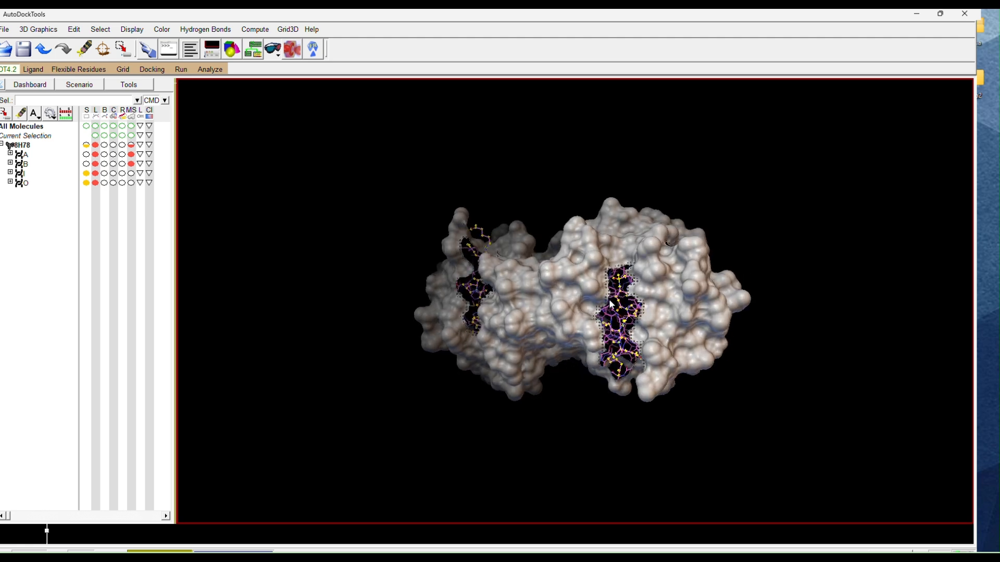
{"action": "left_click_drag", "start_coordinate": [538, 303], "coordinate": [660, 306]}
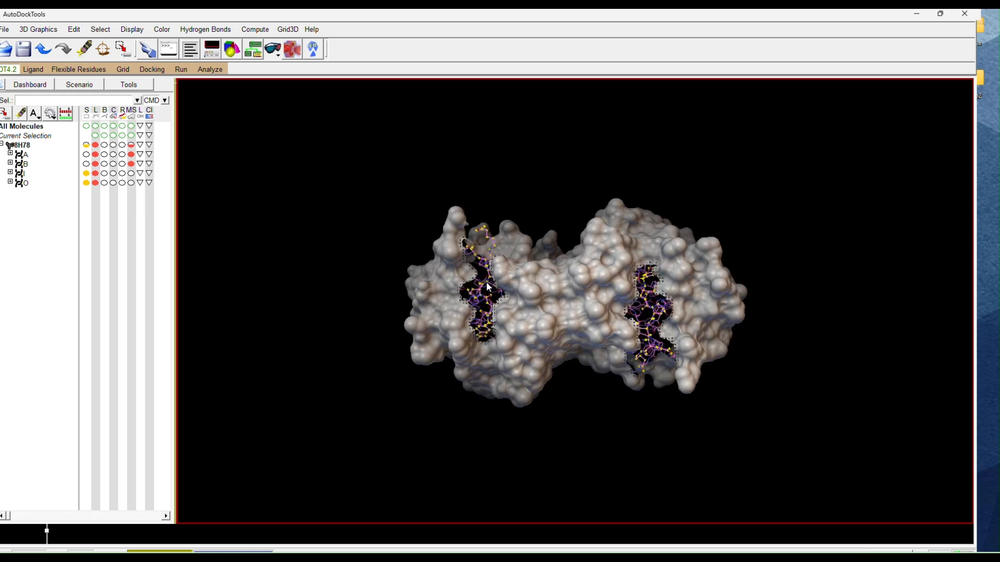
{"action": "left_click_drag", "start_coordinate": [472, 289], "coordinate": [470, 299]}
{"action": "left_click_drag", "start_coordinate": [601, 339], "coordinate": [439, 292]}
{"action": "left_click_drag", "start_coordinate": [650, 346], "coordinate": [549, 300]}
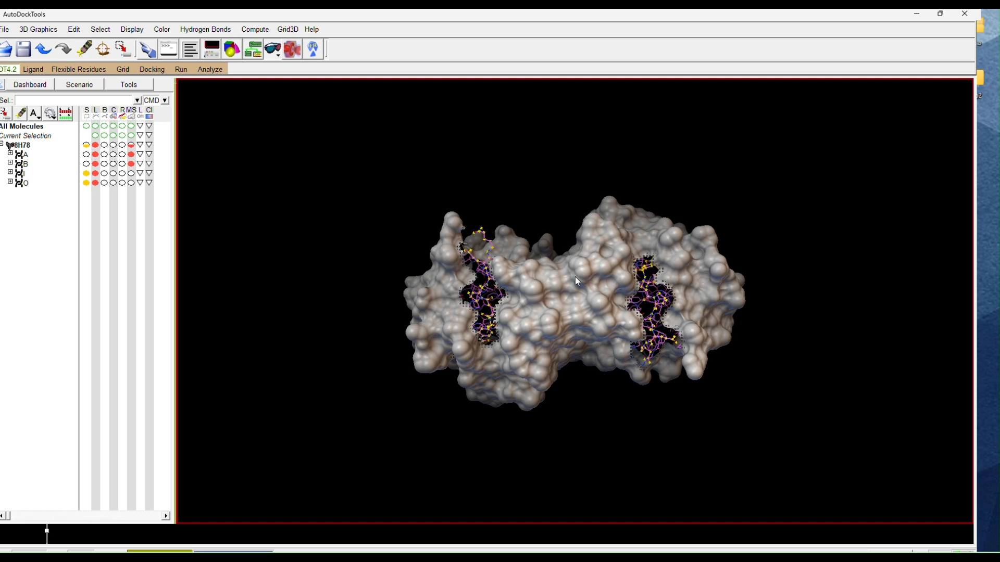
{"action": "left_click_drag", "start_coordinate": [619, 180], "coordinate": [595, 280]}
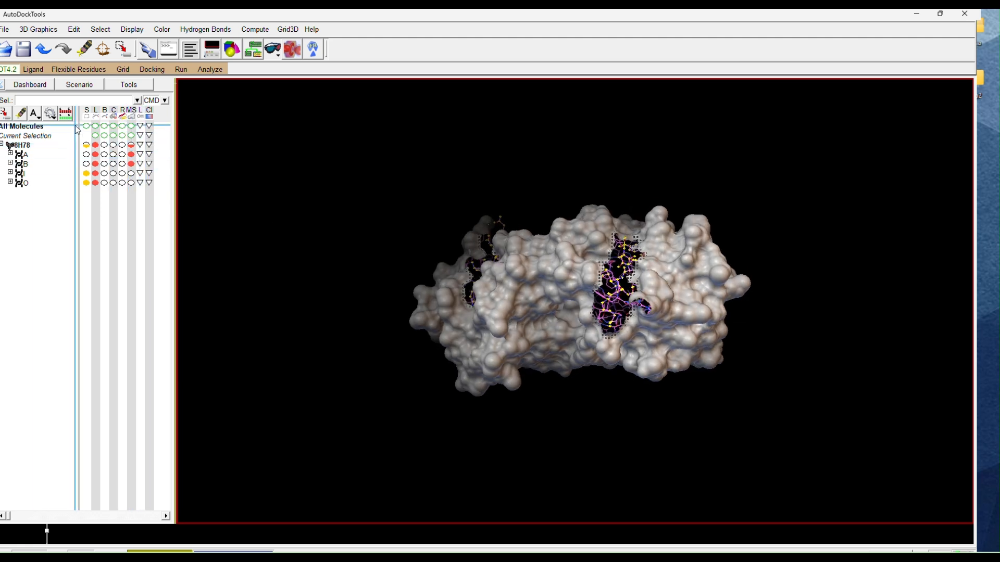
{"action": "left_click_drag", "start_coordinate": [622, 271], "coordinate": [533, 194]}
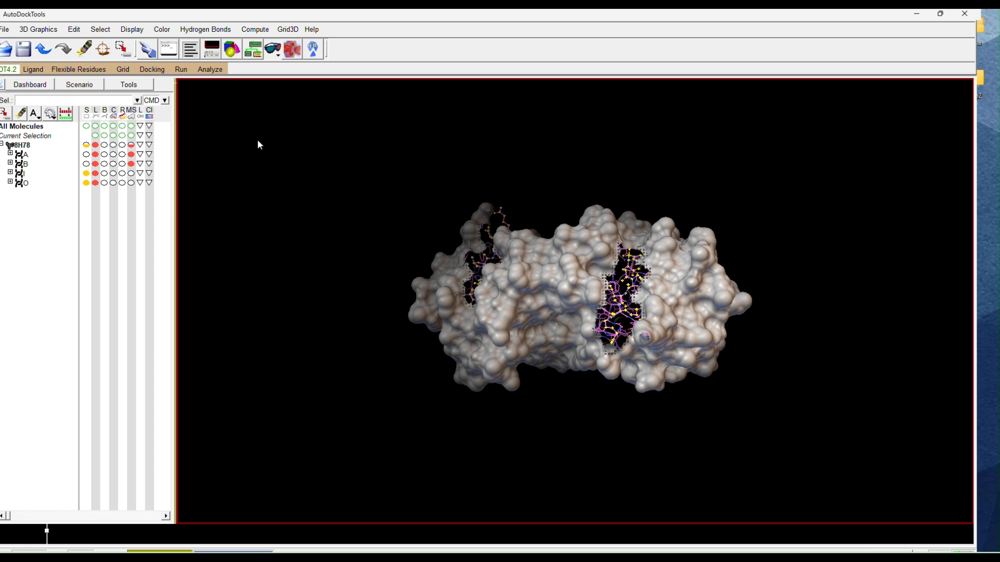
Step: Open the grid box settings and centre the box on a picked ligand atom in the nearer pocket, at about 22.001, 28.418, -13.085
{"action": "left_click", "coordinate": [123, 69]}
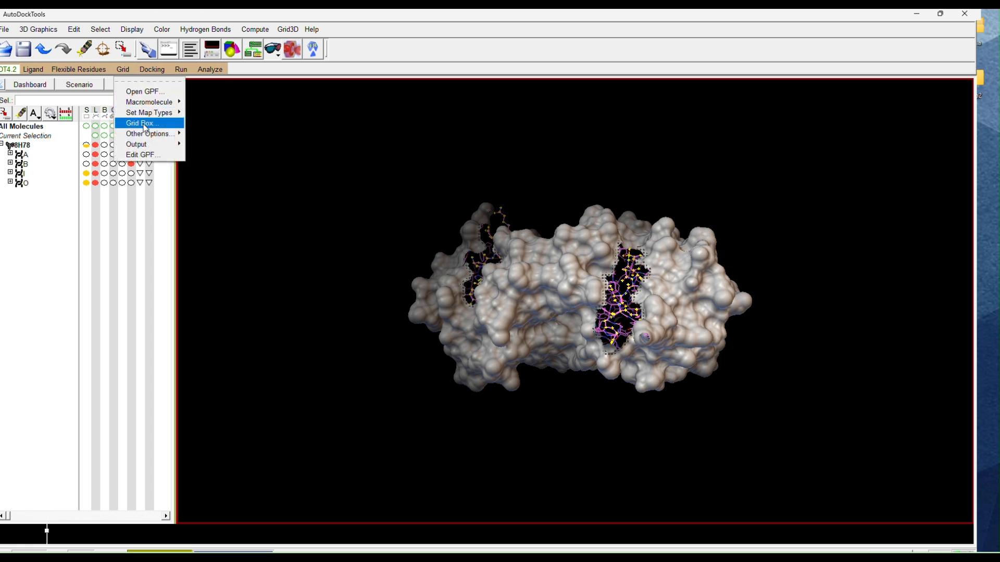
{"action": "left_click", "coordinate": [160, 124]}
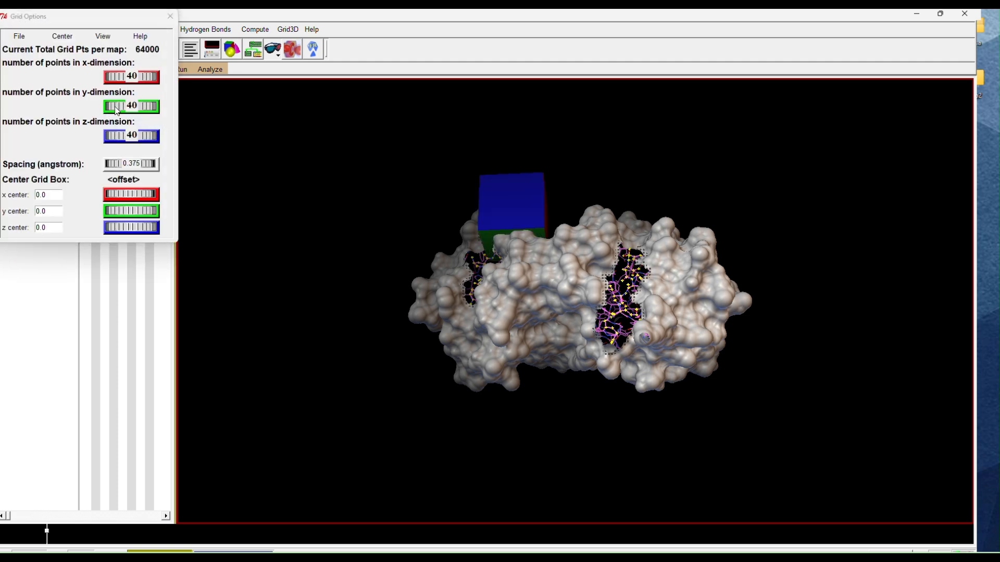
{"action": "left_click_drag", "start_coordinate": [495, 223], "coordinate": [507, 205]}
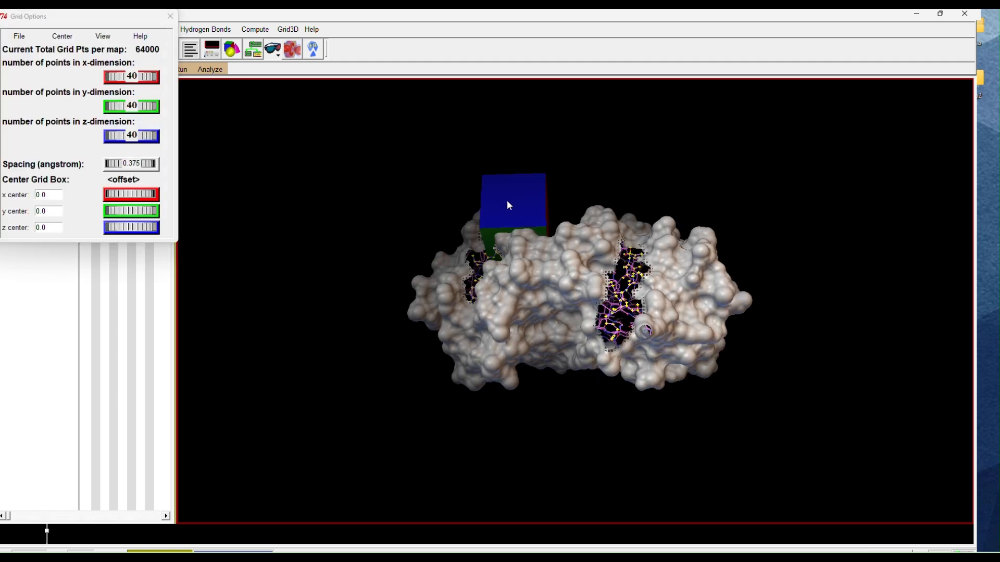
{"action": "left_click_drag", "start_coordinate": [624, 297], "coordinate": [578, 305]}
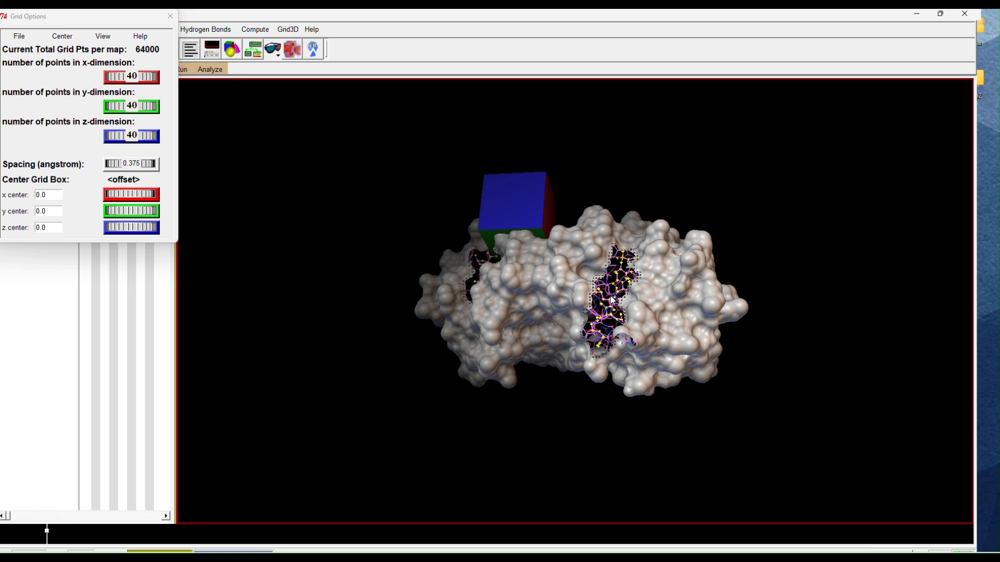
{"action": "left_click", "coordinate": [62, 36]}
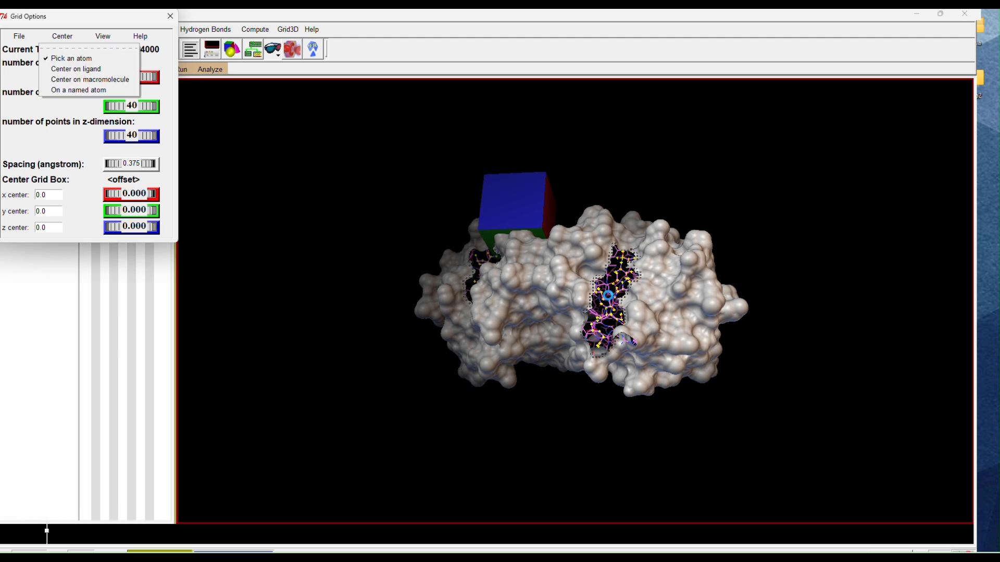
{"action": "left_click", "coordinate": [607, 296]}
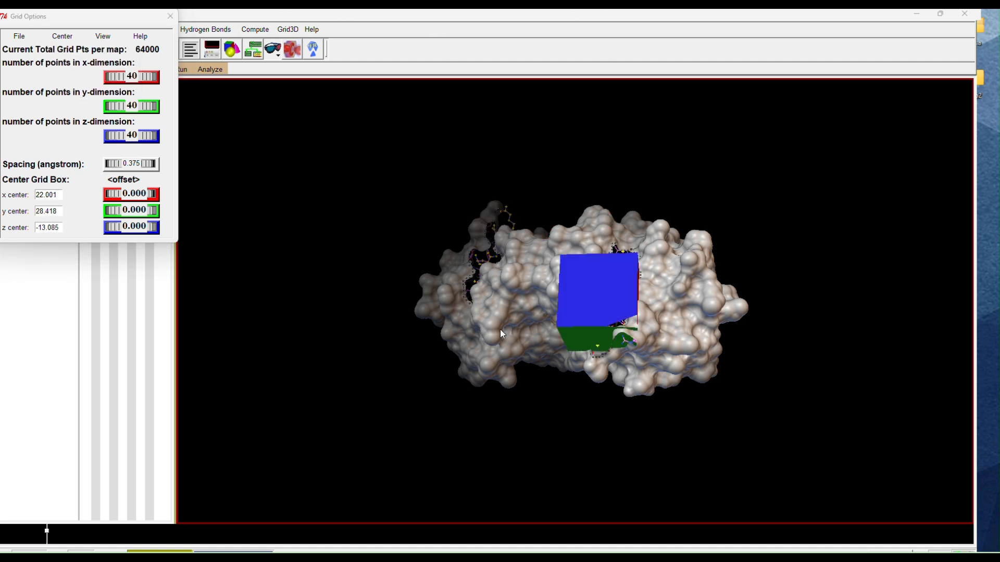
{"action": "left_click_drag", "start_coordinate": [594, 295], "coordinate": [571, 330]}
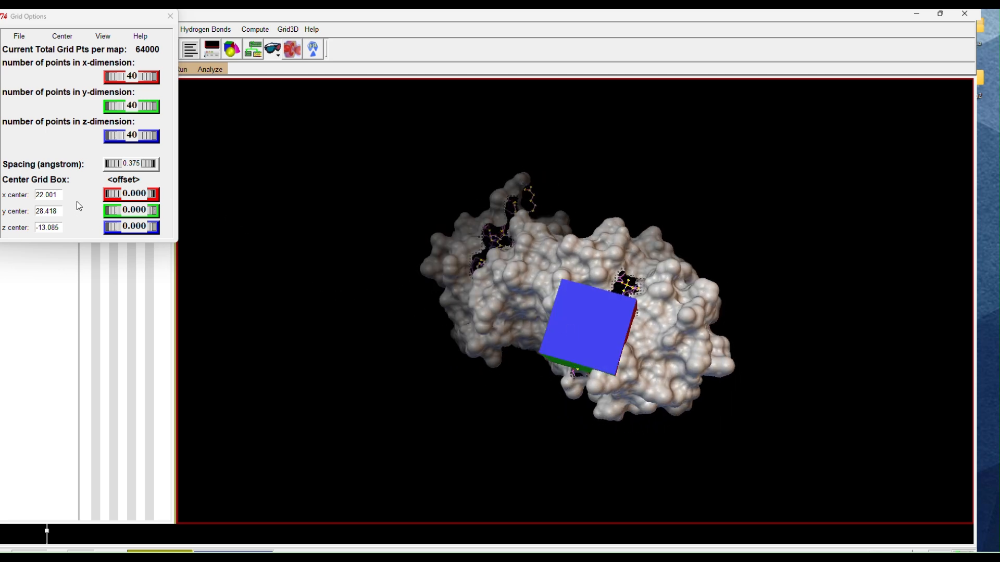
{"action": "left_click_drag", "start_coordinate": [594, 335], "coordinate": [601, 299]}
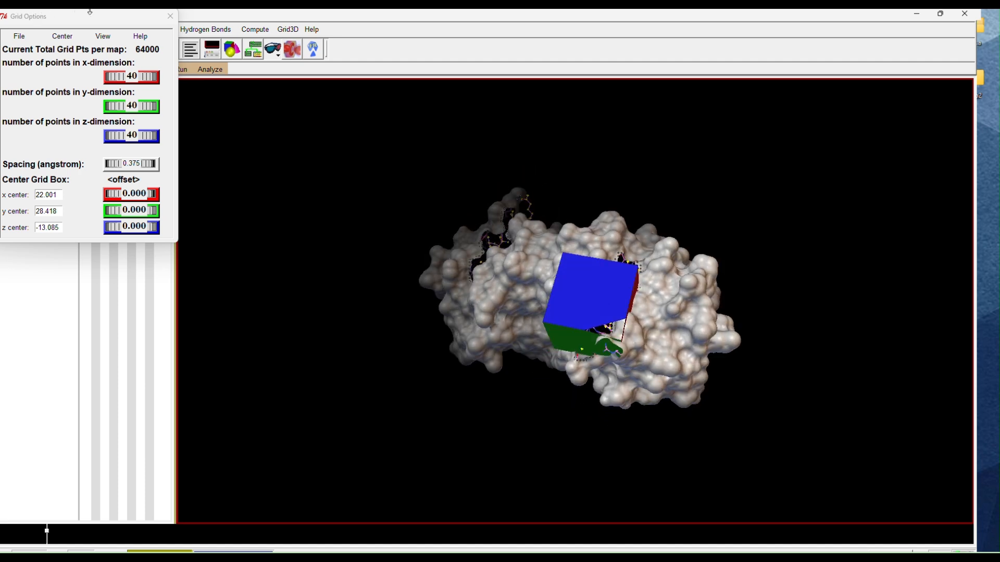
{"action": "left_click_drag", "start_coordinate": [625, 250], "coordinate": [526, 477]}
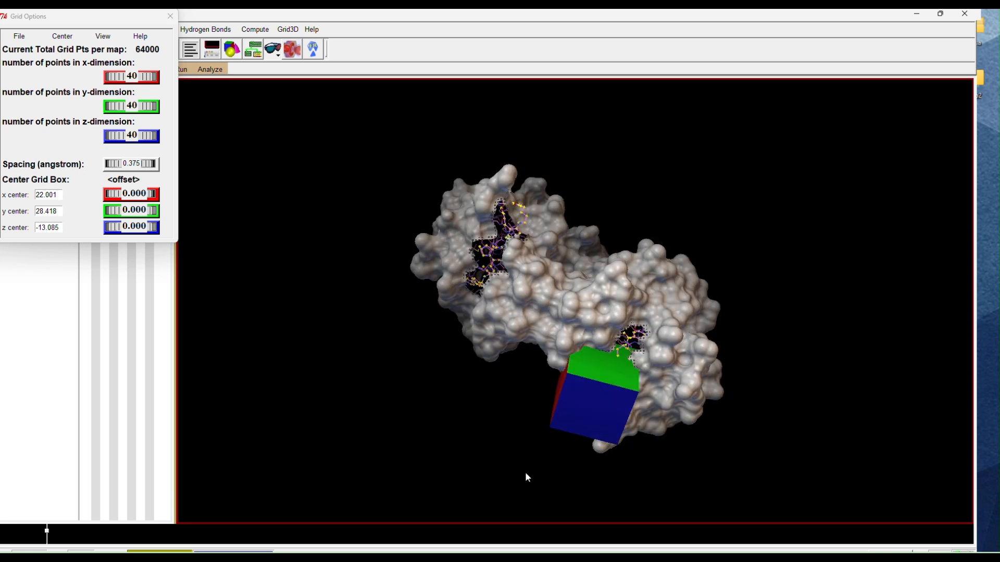
Step: Close the grid settings, then switch the molecular surface display from protein chains A and B to ligand chains I and O
{"action": "left_click", "coordinate": [170, 16]}
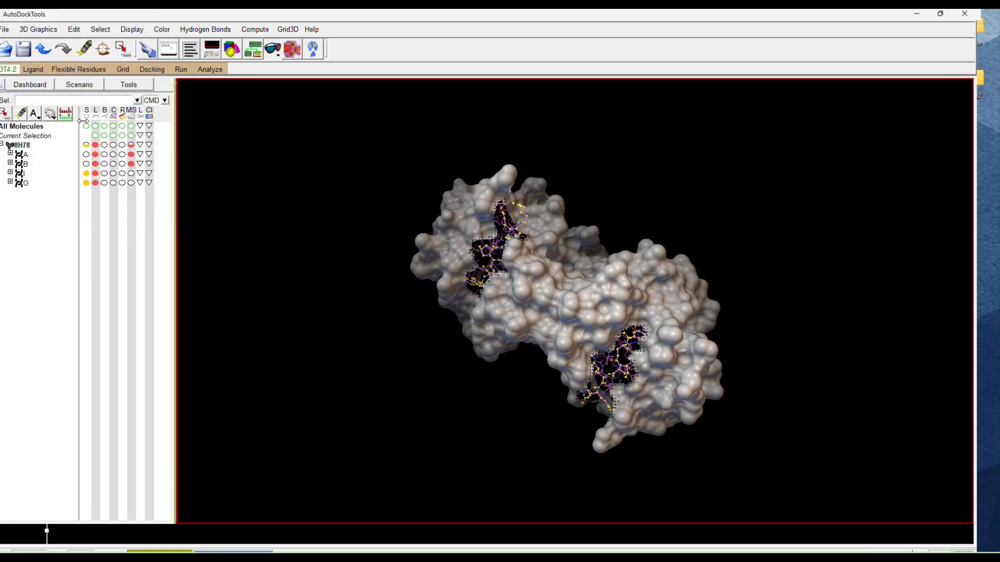
{"action": "left_click", "coordinate": [130, 155]}
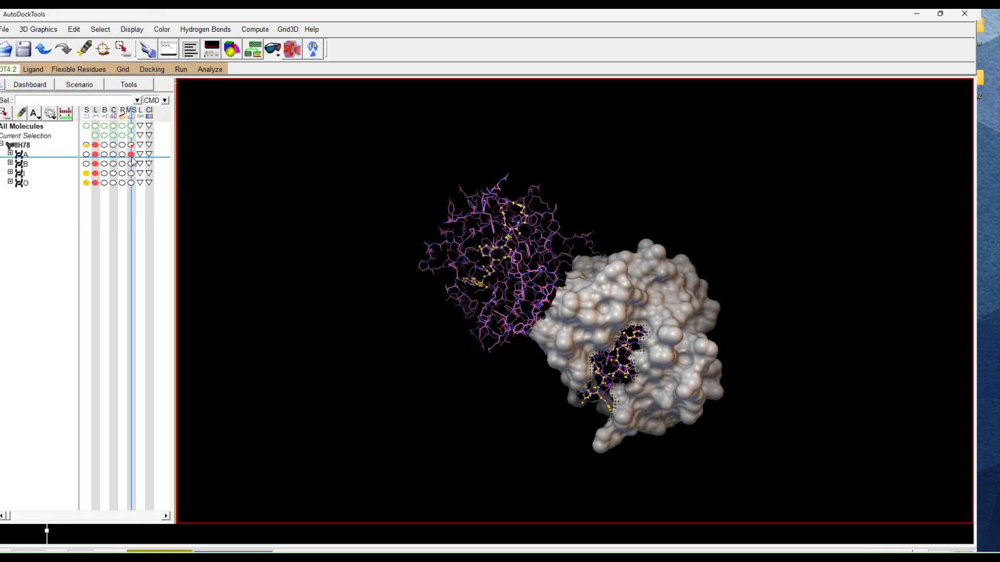
{"action": "left_click", "coordinate": [130, 155]}
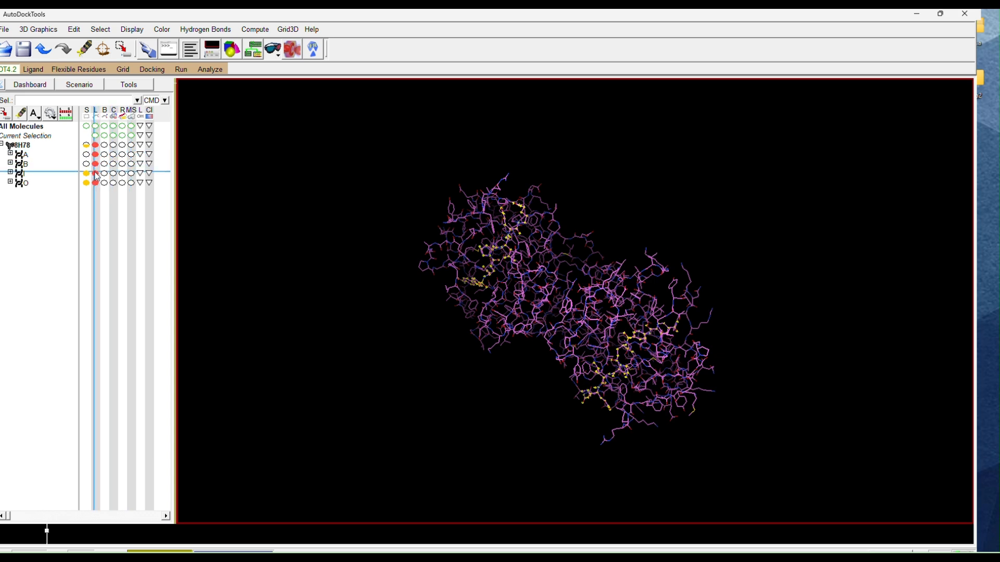
{"action": "left_click", "coordinate": [131, 172]}
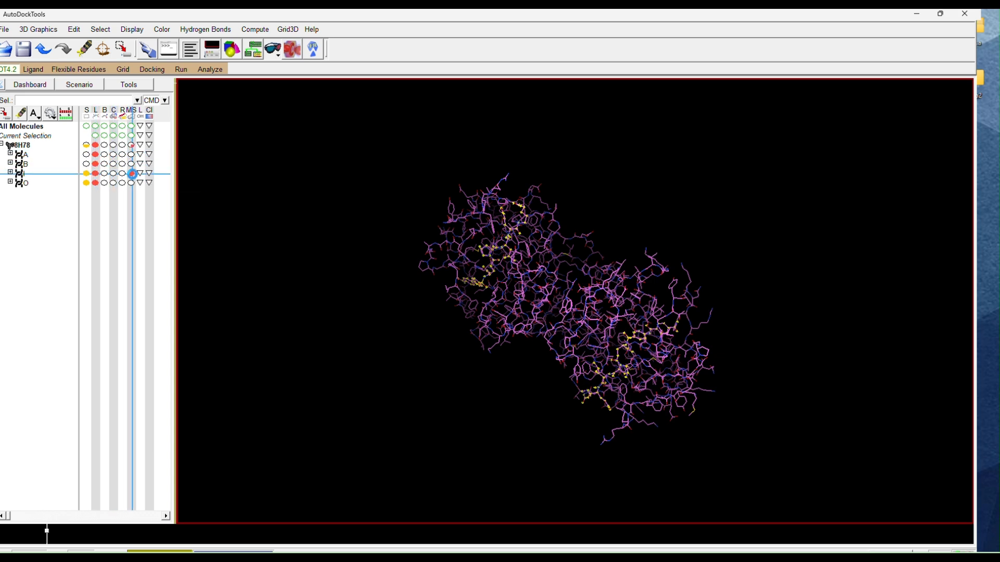
{"action": "left_click", "coordinate": [131, 182]}
{"action": "left_click_drag", "start_coordinate": [319, 276], "coordinate": [577, 358]}
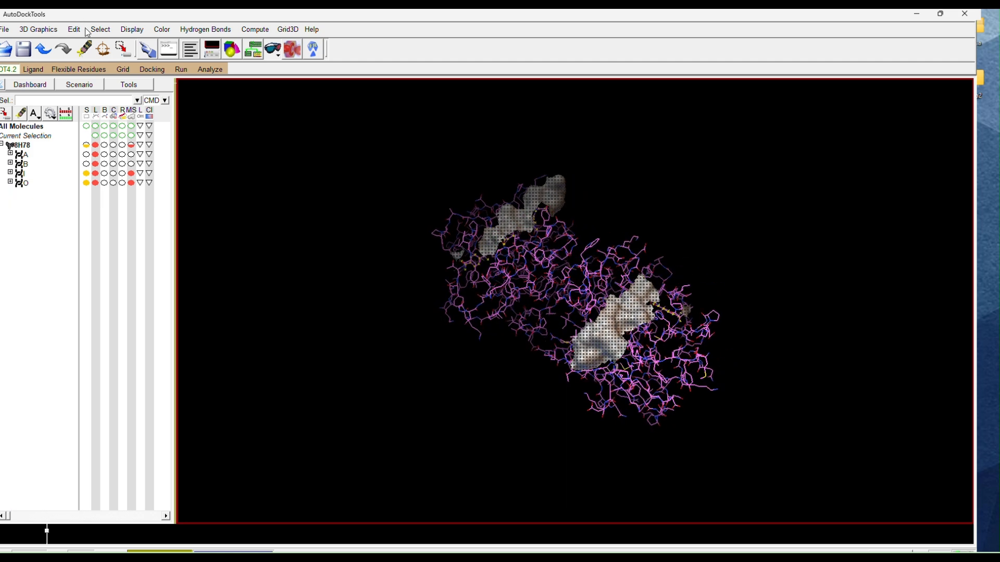
Step: Reopen the grid box settings and try to centre the box on an atom picked in the nearer ligand
{"action": "left_click", "coordinate": [124, 70]}
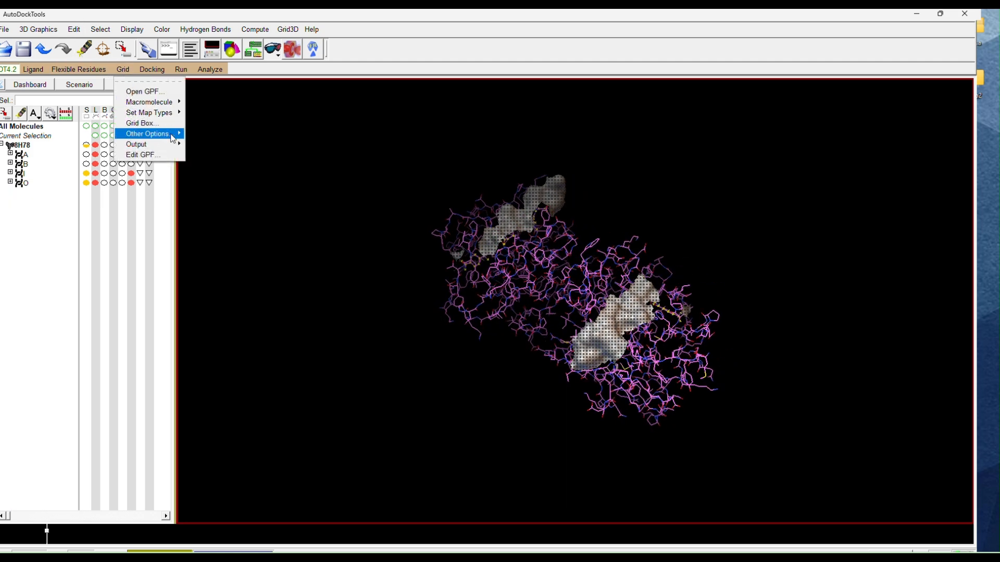
{"action": "left_click", "coordinate": [151, 123]}
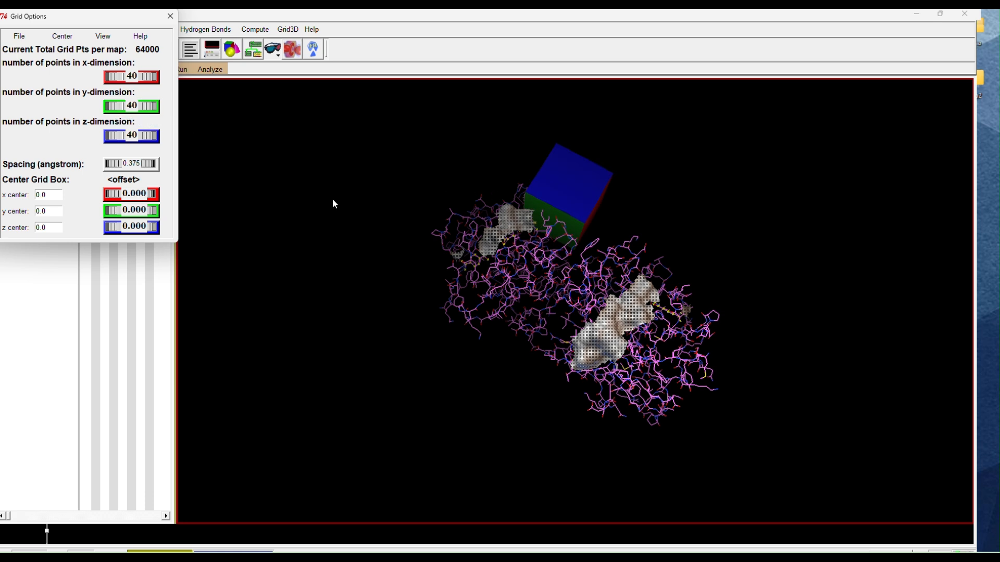
{"action": "left_click", "coordinate": [64, 37]}
{"action": "left_click", "coordinate": [86, 60]}
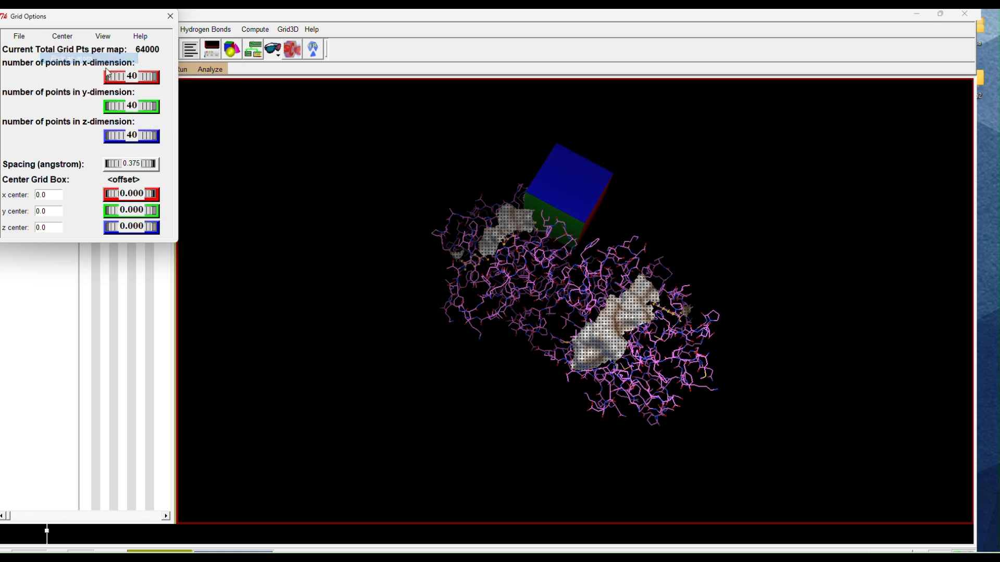
{"action": "left_click", "coordinate": [618, 331]}
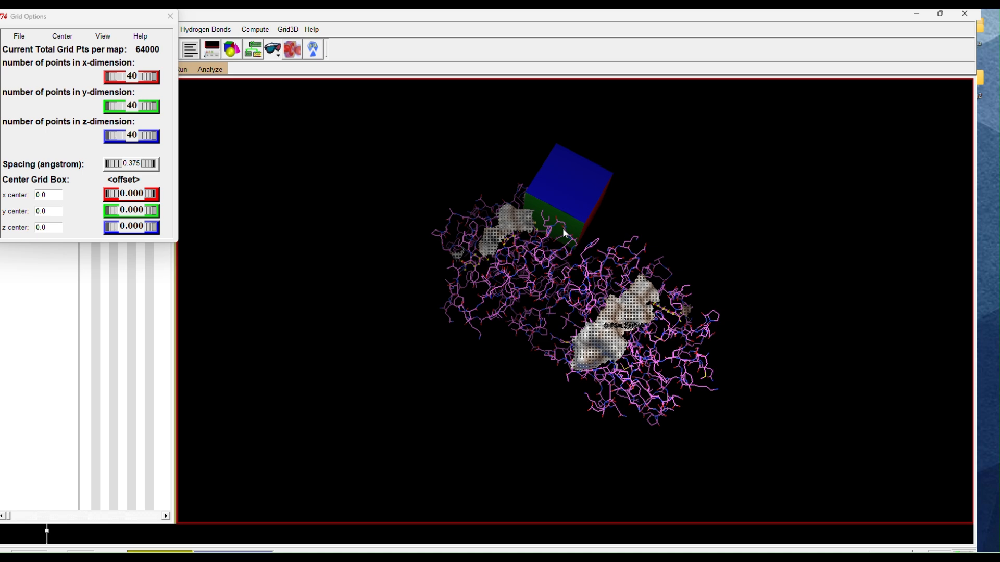
{"action": "left_click_drag", "start_coordinate": [563, 229], "coordinate": [567, 195]}
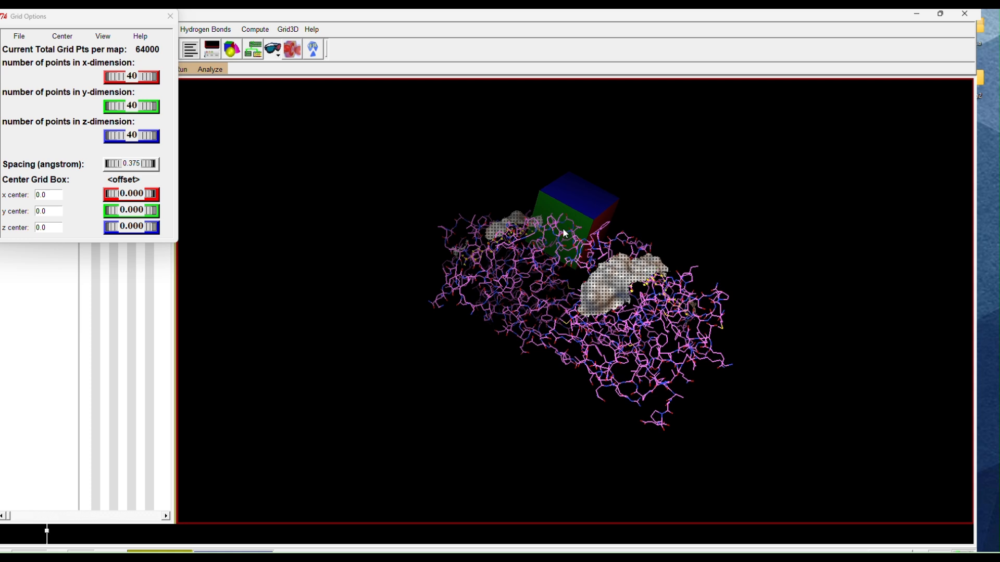
{"action": "left_click_drag", "start_coordinate": [581, 313], "coordinate": [569, 387]}
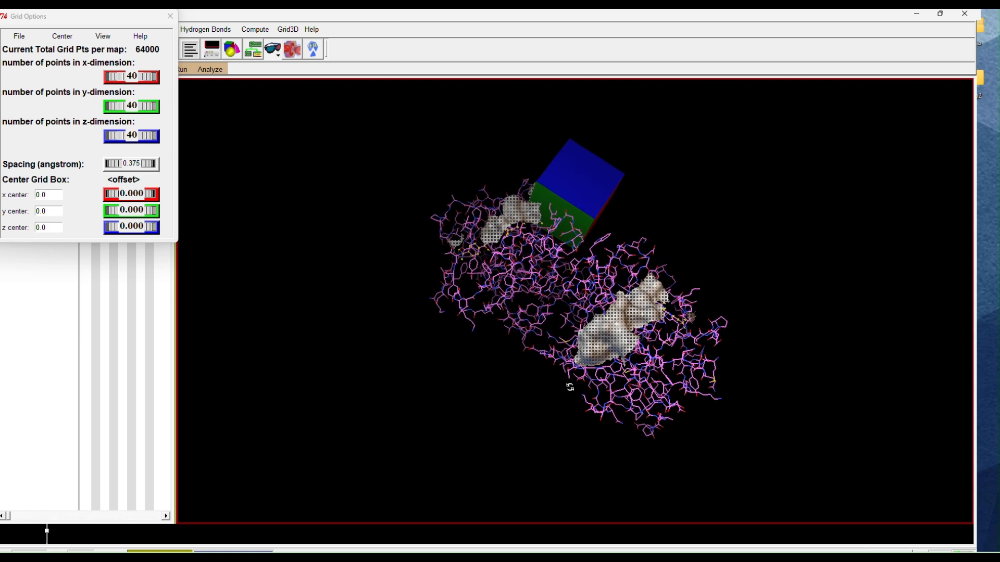
{"action": "left_click", "coordinate": [63, 36]}
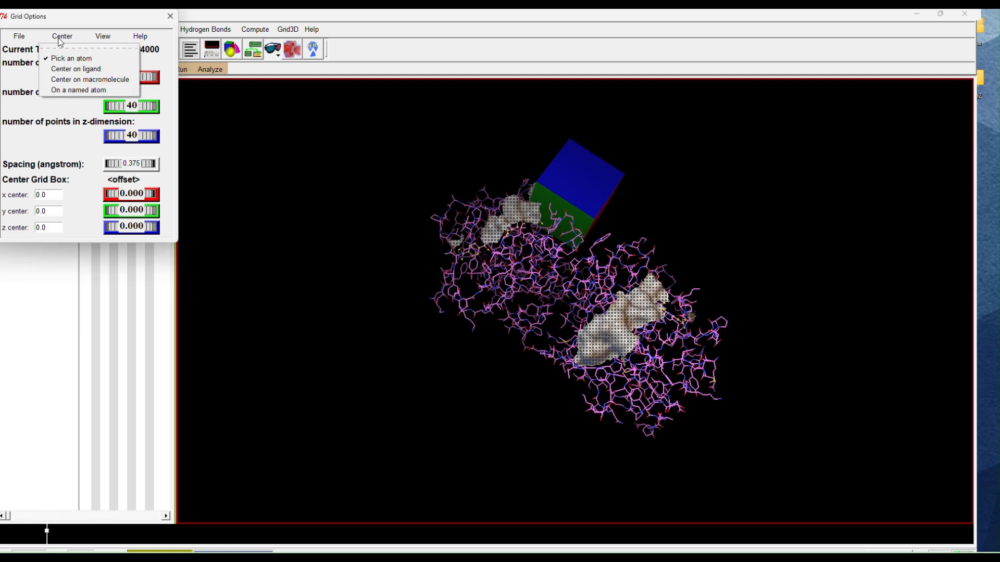
{"action": "left_click", "coordinate": [64, 48]}
{"action": "left_click", "coordinate": [634, 339]}
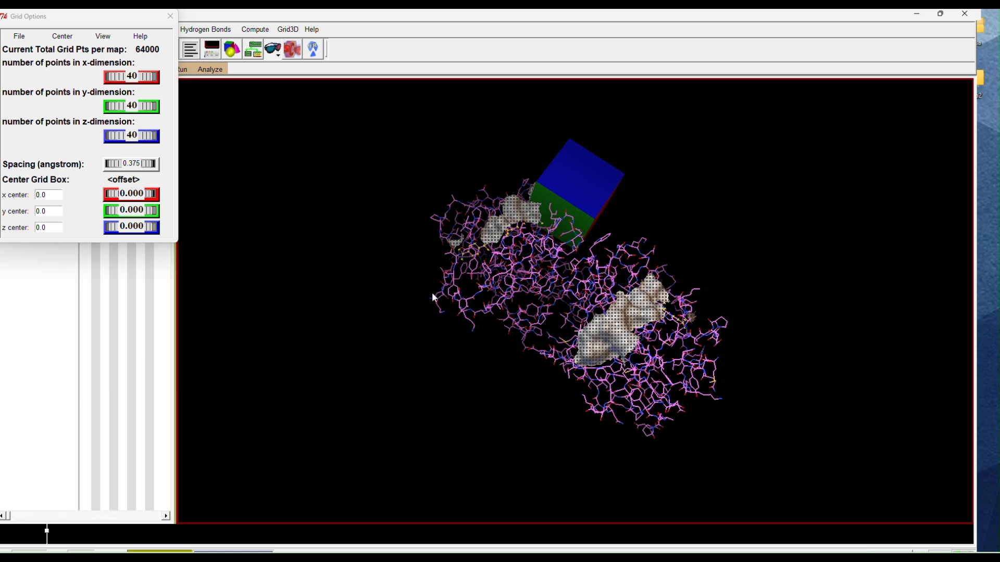
Step: Move the grid box onto the nearer ligand with offsets x 27.972, y 29.611, z -5.583, and set the spacing to 0.464 angstrom
{"action": "left_click_drag", "start_coordinate": [634, 335], "coordinate": [621, 306]}
{"action": "left_click_drag", "start_coordinate": [136, 228], "coordinate": [32, 214]}
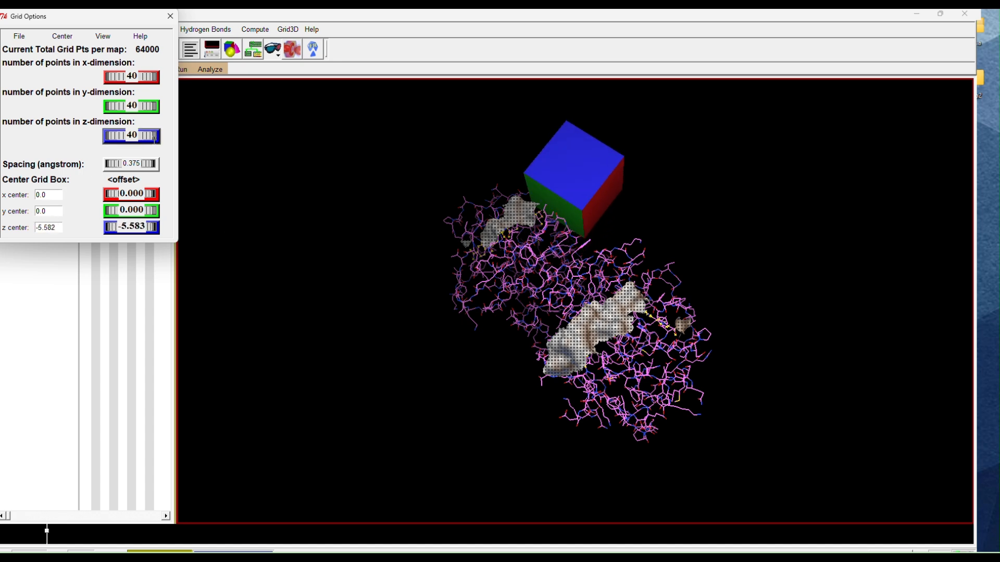
{"action": "left_click_drag", "start_coordinate": [134, 194], "coordinate": [357, 209]}
{"action": "left_click_drag", "start_coordinate": [133, 163], "coordinate": [131, 168]}
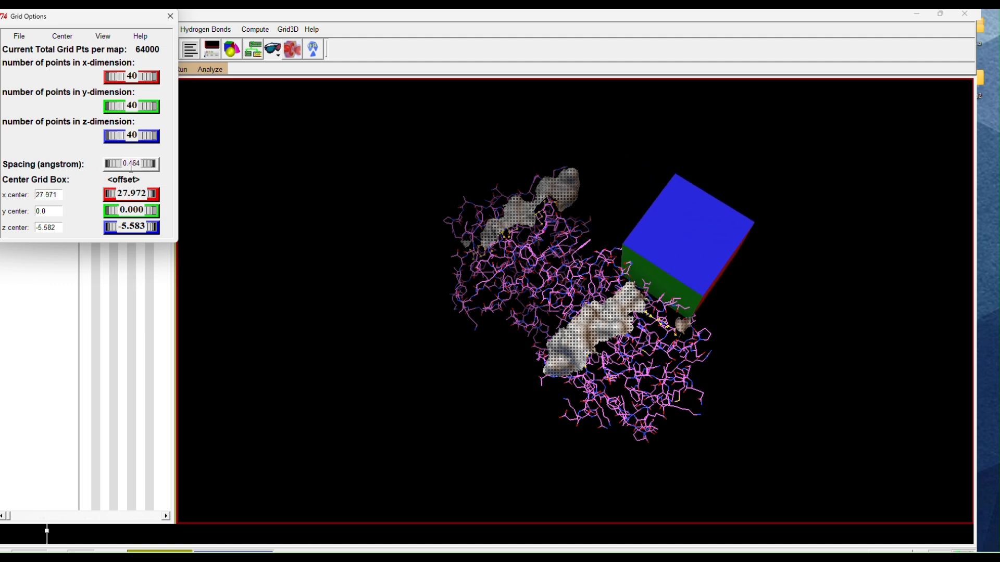
{"action": "left_click_drag", "start_coordinate": [131, 211], "coordinate": [689, 184]}
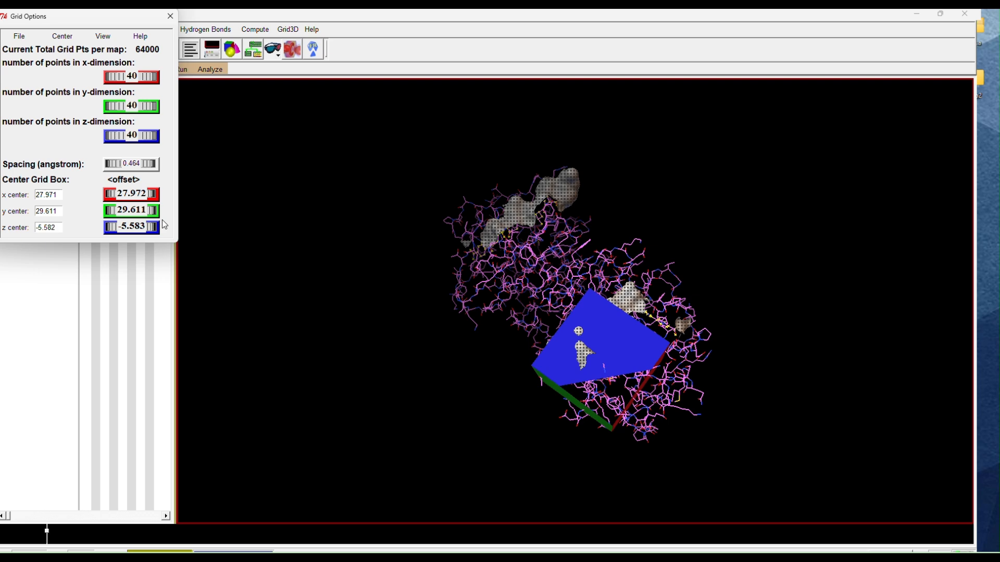
Step: Extend the grid box to 56 points in the y-dimension and check its coverage of the ligand from the side
{"action": "left_click_drag", "start_coordinate": [131, 106], "coordinate": [152, 111]}
{"action": "left_click_drag", "start_coordinate": [500, 324], "coordinate": [591, 333]}
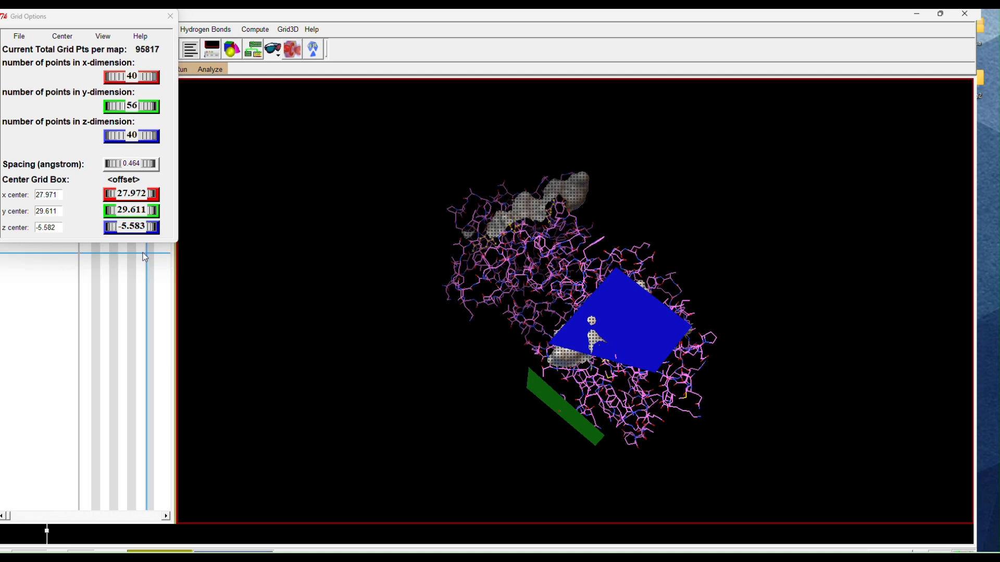
{"action": "left_click_drag", "start_coordinate": [609, 376], "coordinate": [381, 393]}
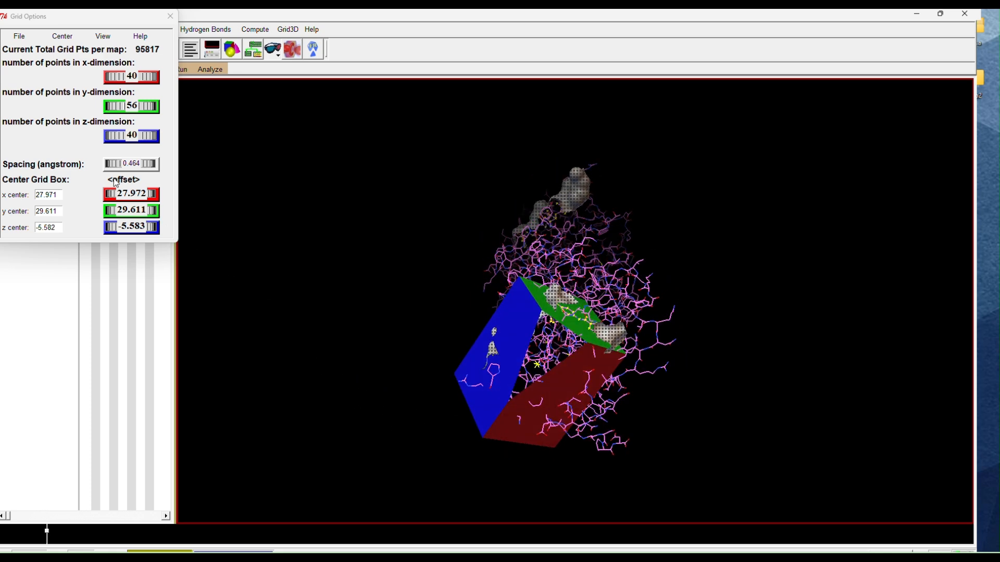
Step: Adjust the grid box position around the ligand to a y offset of 25.778 and an x offset of 25.583
{"action": "mouse_move", "coordinate": [125, 213]}
{"action": "left_mouse_down"}
{"action": "mouse_move", "coordinate": [136, 212]}
{"action": "mouse_move", "coordinate": [106, 212]}
{"action": "left_mouse_up"}
{"action": "left_click_drag", "start_coordinate": [46, 215], "coordinate": [85, 232]}
{"action": "left_click_drag", "start_coordinate": [505, 332], "coordinate": [672, 445]}
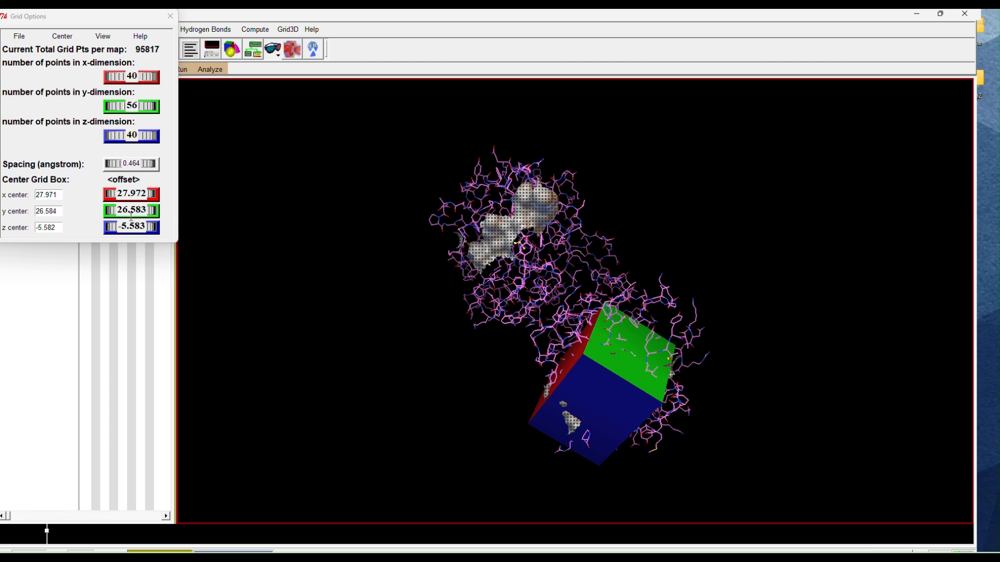
{"action": "left_click_drag", "start_coordinate": [140, 211], "coordinate": [134, 212]}
{"action": "left_click_drag", "start_coordinate": [558, 414], "coordinate": [660, 289]}
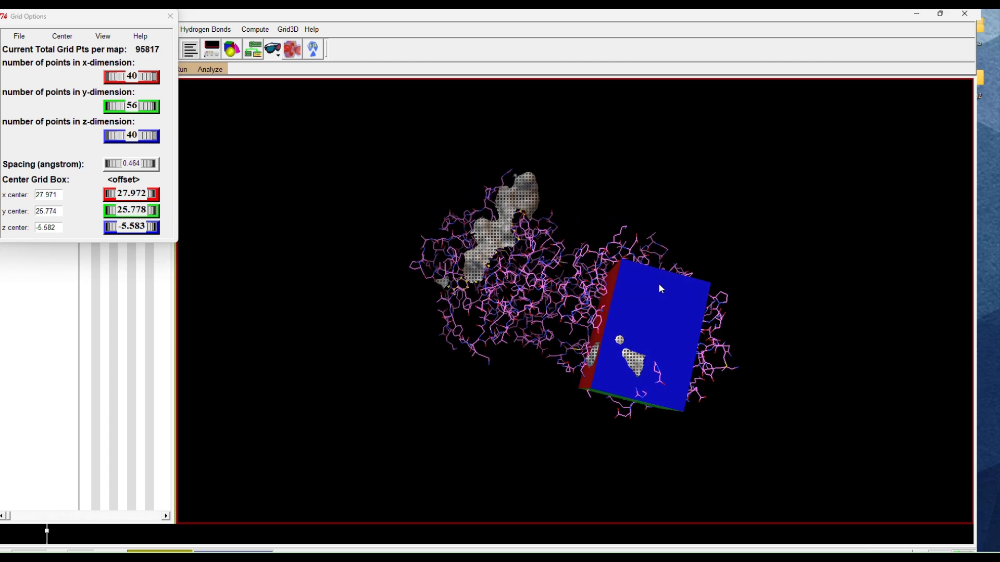
{"action": "left_click_drag", "start_coordinate": [139, 194], "coordinate": [97, 196]}
{"action": "left_click_drag", "start_coordinate": [598, 365], "coordinate": [316, 274]}
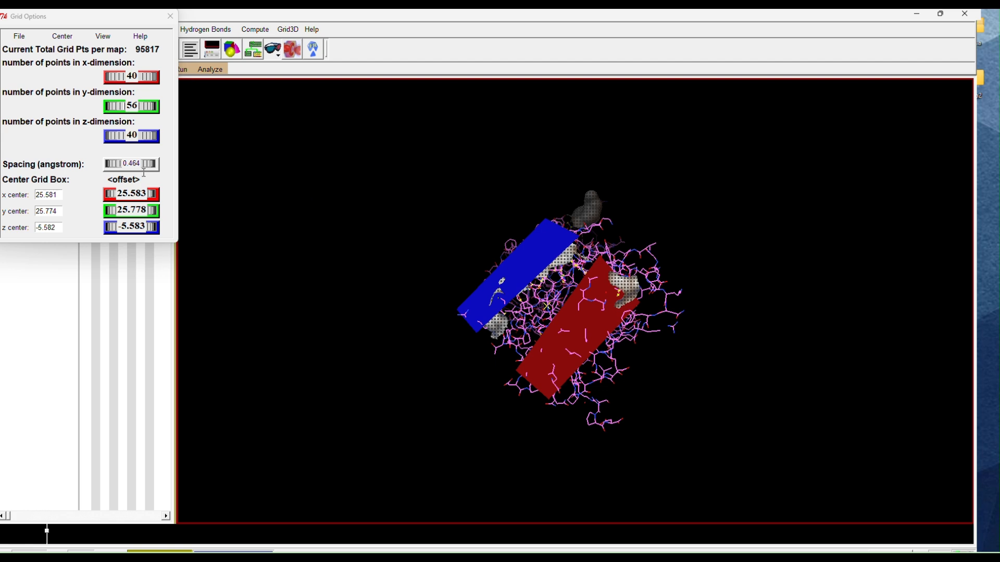
Step: Enlarge the grid box to 56 points in the x-dimension with a spacing of 0.500 angstrom
{"action": "left_click_drag", "start_coordinate": [118, 73], "coordinate": [133, 78]}
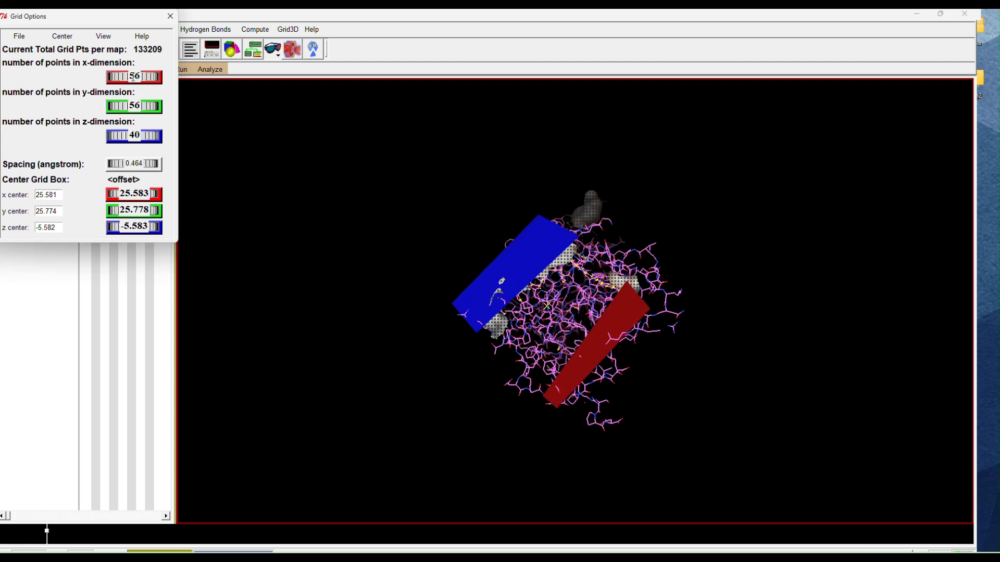
{"action": "left_click_drag", "start_coordinate": [648, 347], "coordinate": [734, 312]}
{"action": "left_click_drag", "start_coordinate": [123, 166], "coordinate": [239, 200]}
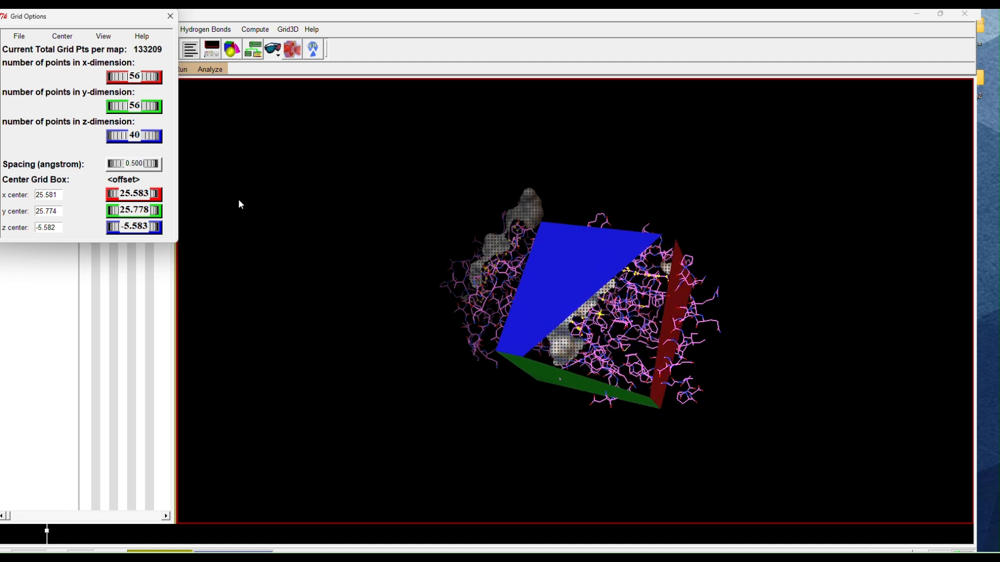
{"action": "left_click_drag", "start_coordinate": [734, 204], "coordinate": [771, 352]}
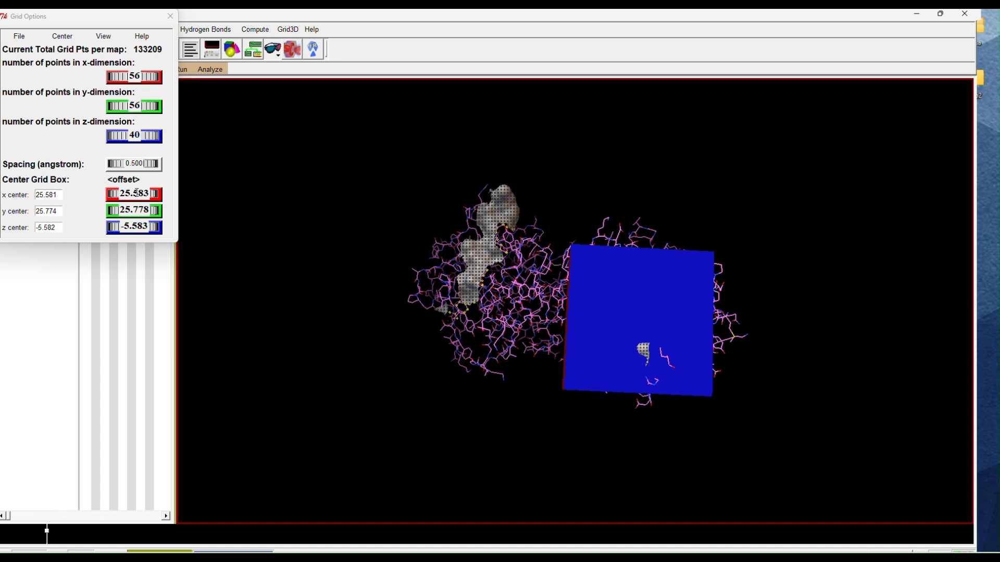
Step: Set the grid box offsets to x 24.000 and z -7.389 so it encloses the ligand, and close the settings saving the current grid
{"action": "left_click_drag", "start_coordinate": [141, 192], "coordinate": [114, 213]}
{"action": "left_click_drag", "start_coordinate": [590, 373], "coordinate": [407, 279]}
{"action": "left_click_drag", "start_coordinate": [136, 227], "coordinate": [190, 254]}
{"action": "left_click_drag", "start_coordinate": [439, 341], "coordinate": [498, 451]}
{"action": "left_click_drag", "start_coordinate": [130, 231], "coordinate": [106, 238]}
{"action": "left_click_drag", "start_coordinate": [547, 382], "coordinate": [453, 325]}
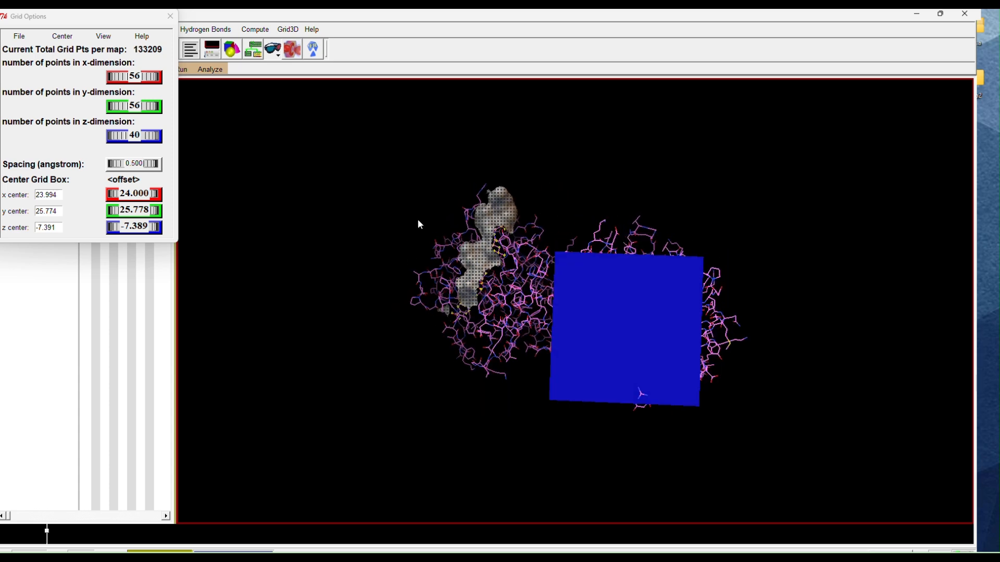
{"action": "left_click", "coordinate": [18, 40]}
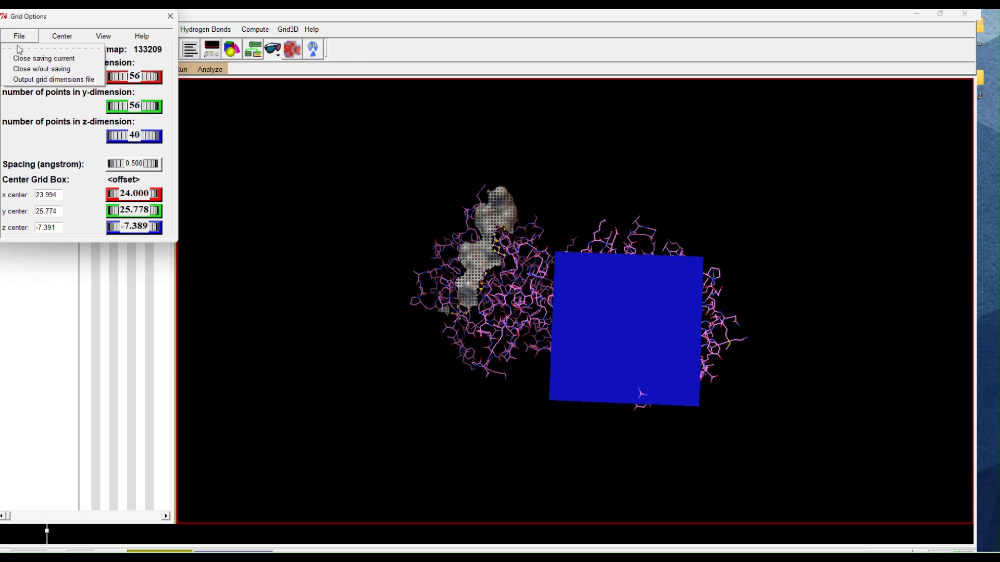
{"action": "left_click", "coordinate": [44, 58]}
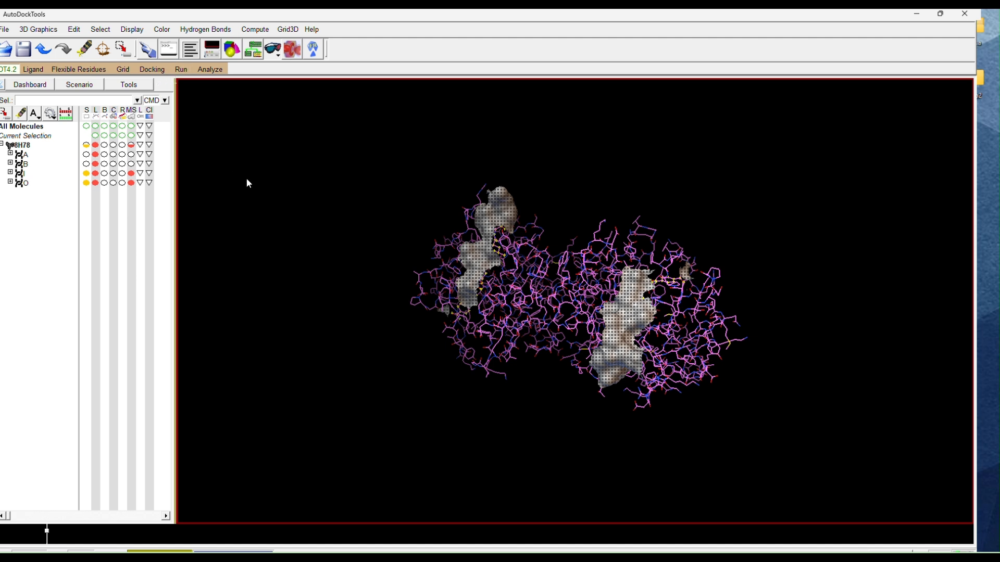
Step: Save a Vina configuration file named mmp2n.txt, entering the placeholder "a" for both receptor and ligand
{"action": "left_click", "coordinate": [162, 71]}
{"action": "mouse_move", "coordinate": [193, 156]}
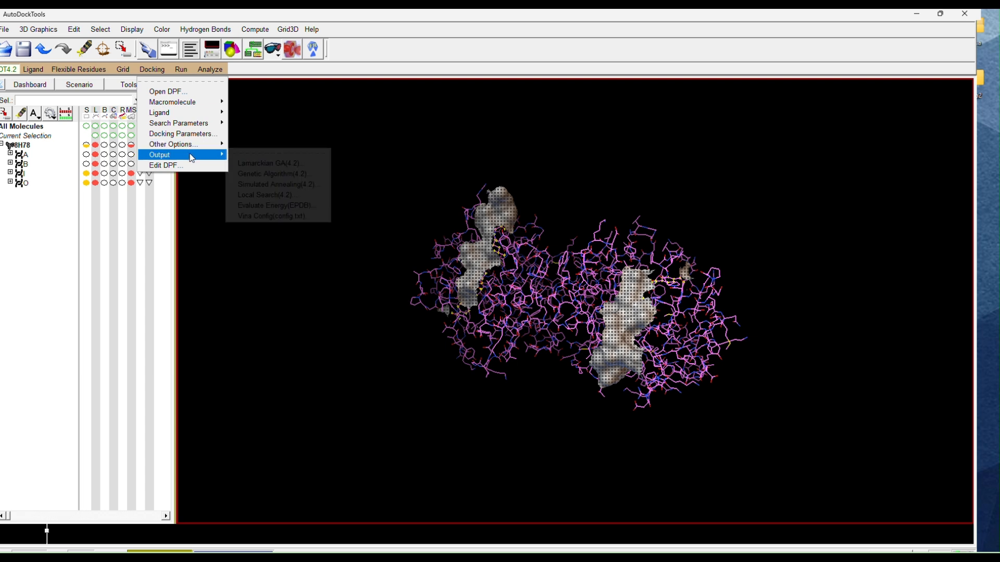
{"action": "left_click", "coordinate": [278, 216]}
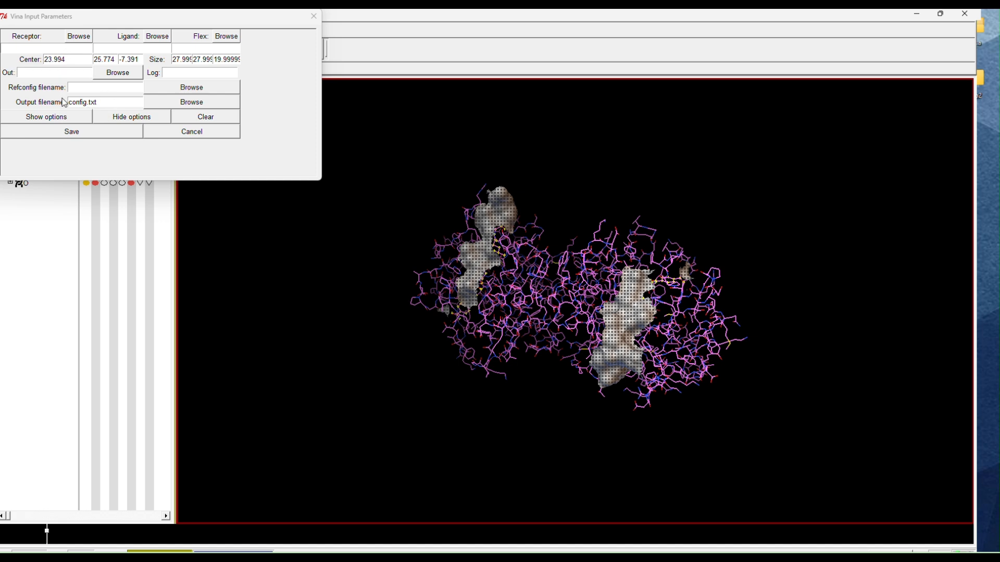
{"action": "left_click_drag", "start_coordinate": [87, 102], "coordinate": [60, 101]}
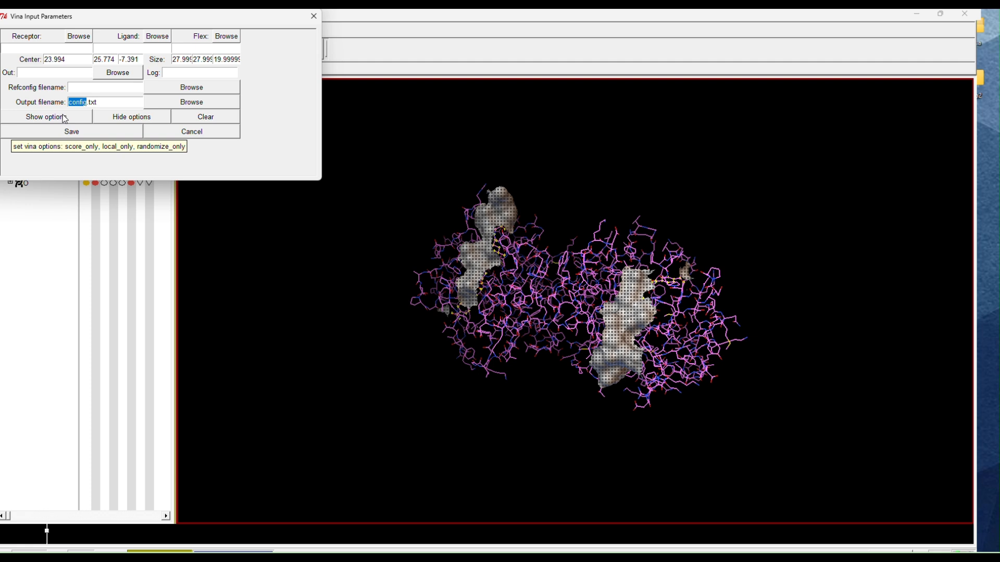
{"action": "type", "text": "mmp2n"}
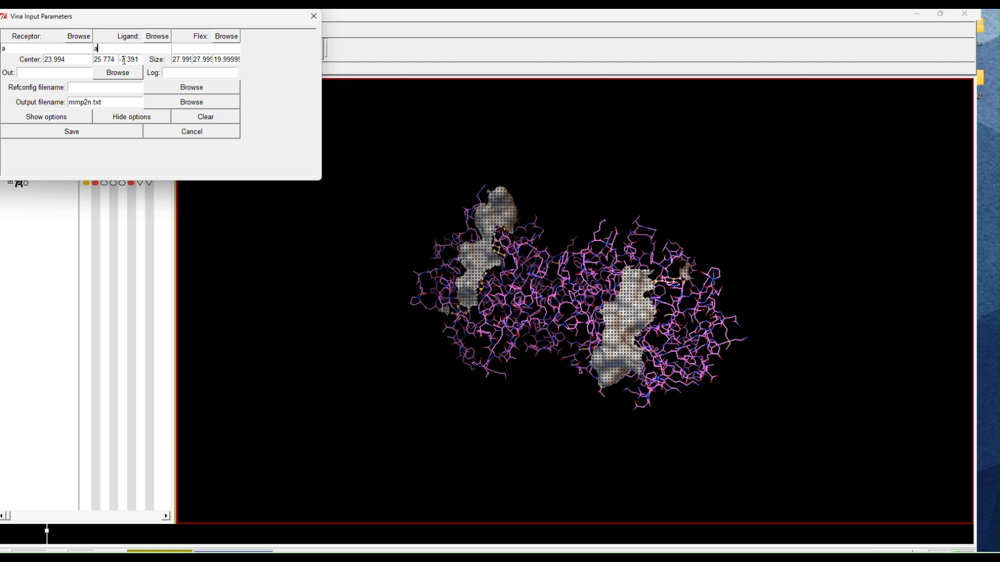
{"action": "left_click", "coordinate": [78, 131]}
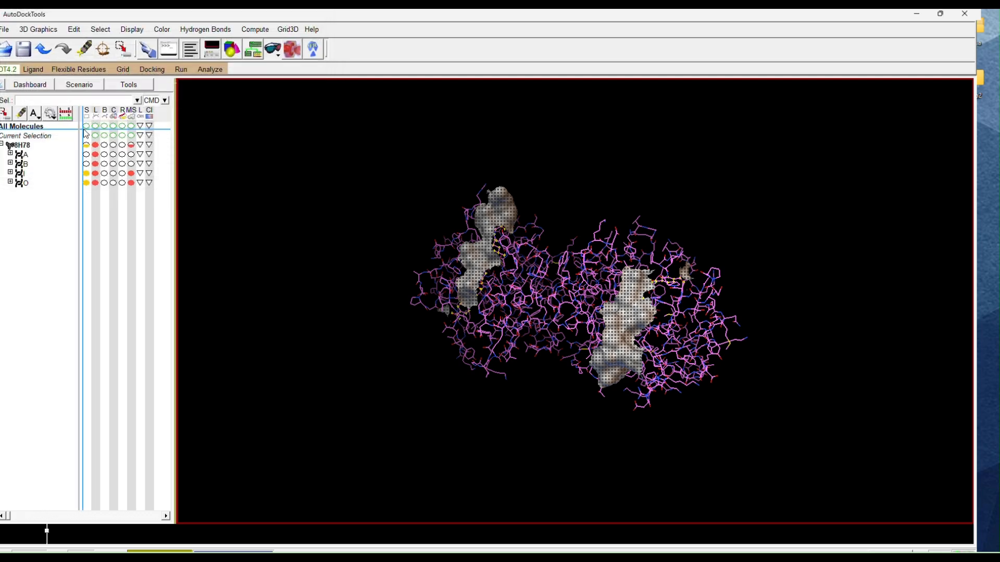
Step: Open the user preferences and inspect the full Startup Directory path
{"action": "left_click", "coordinate": [7, 31]}
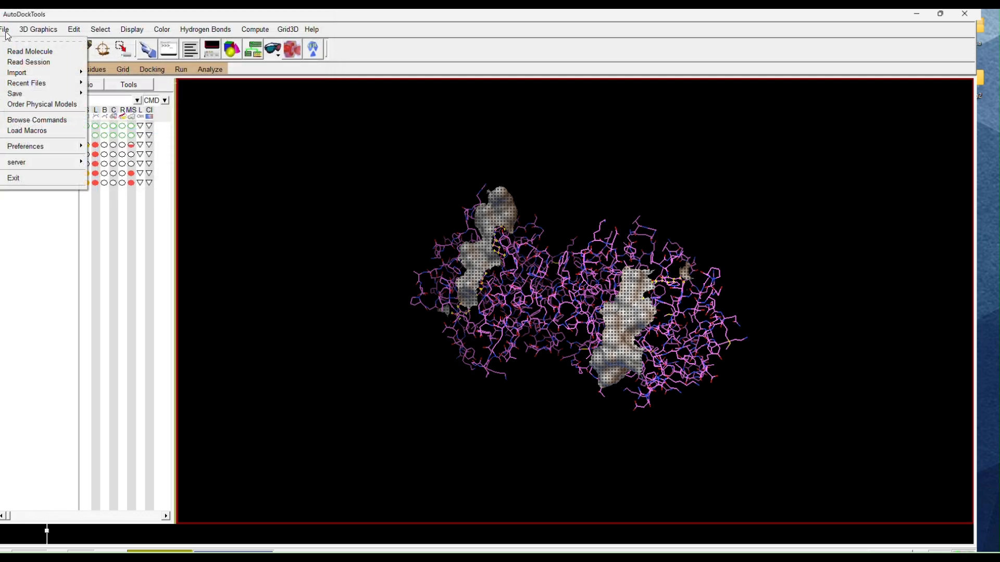
{"action": "left_click", "coordinate": [4, 30]}
{"action": "left_click", "coordinate": [4, 30]}
{"action": "mouse_move", "coordinate": [32, 146]}
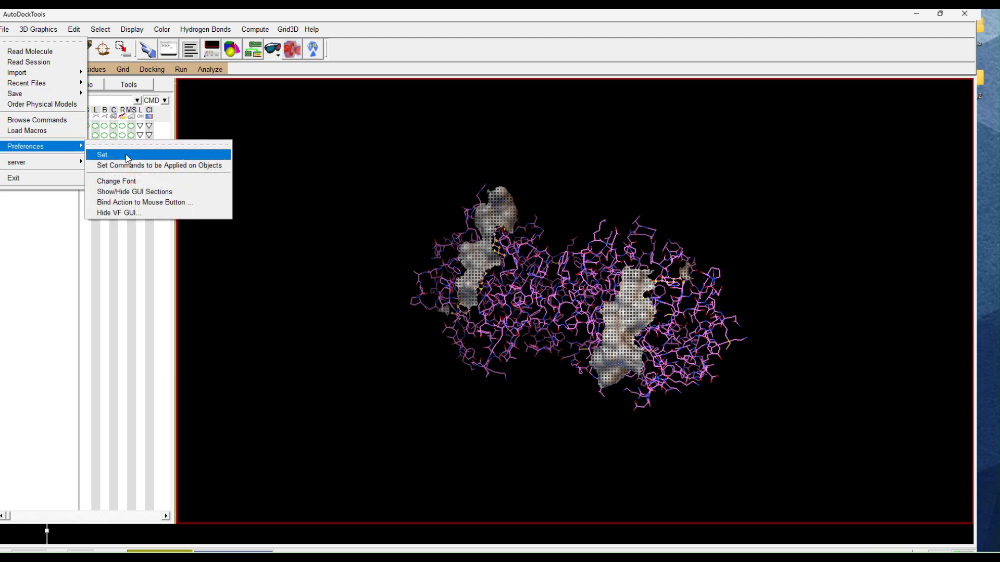
{"action": "left_click", "coordinate": [126, 154]}
{"action": "left_click_drag", "start_coordinate": [52, 158], "coordinate": [79, 160]}
{"action": "left_click", "coordinate": [80, 159]}
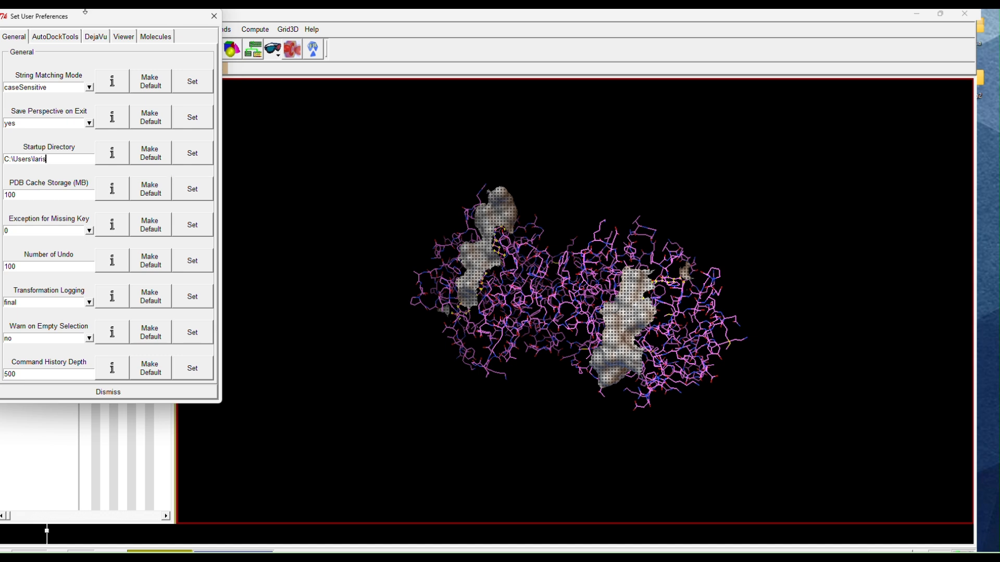
Step: Close the user preferences and delete the selected atoms of the two ligand chains from 8H78, continuing past the undo reset
{"action": "left_click", "coordinate": [215, 21]}
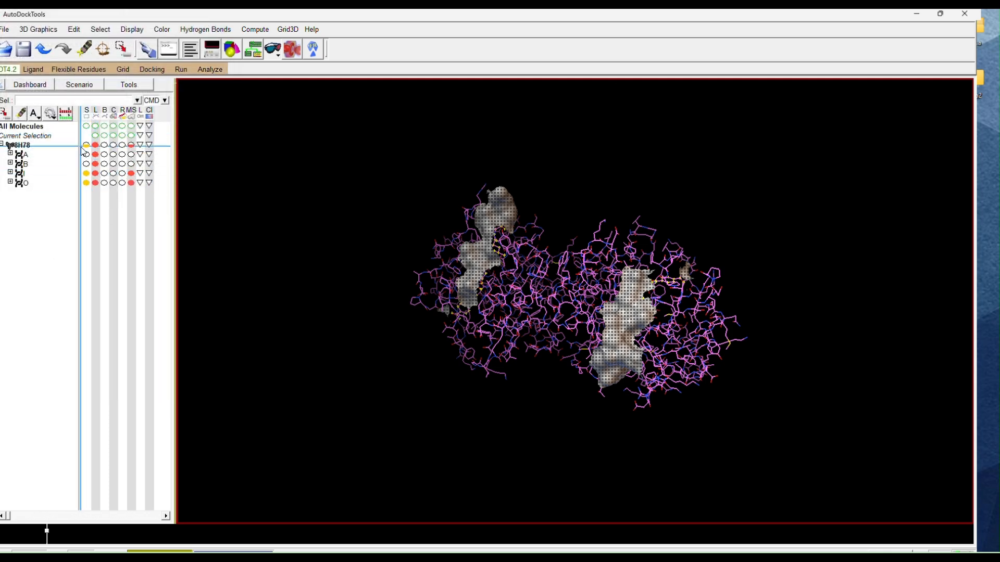
{"action": "left_click", "coordinate": [75, 30]}
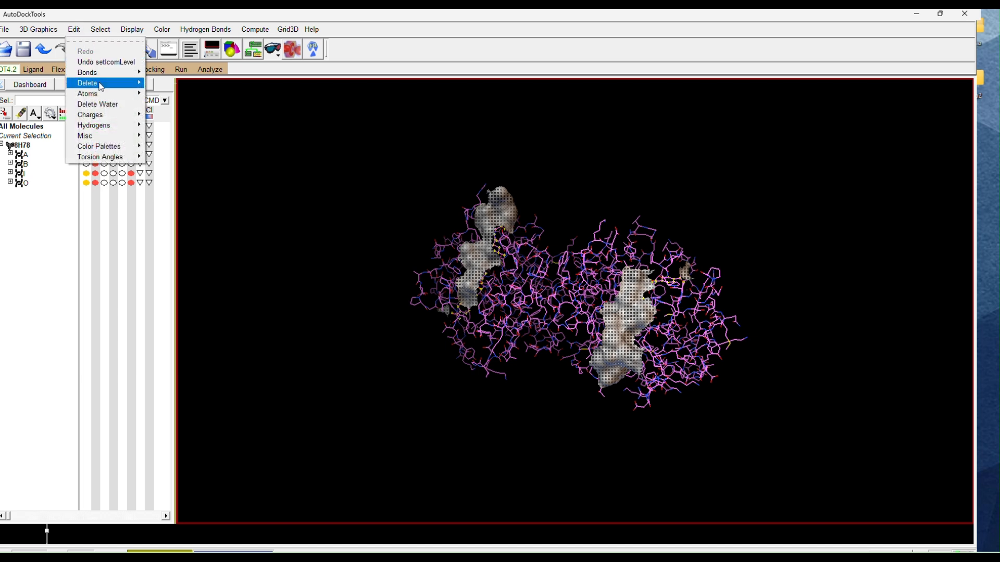
{"action": "mouse_move", "coordinate": [101, 84]}
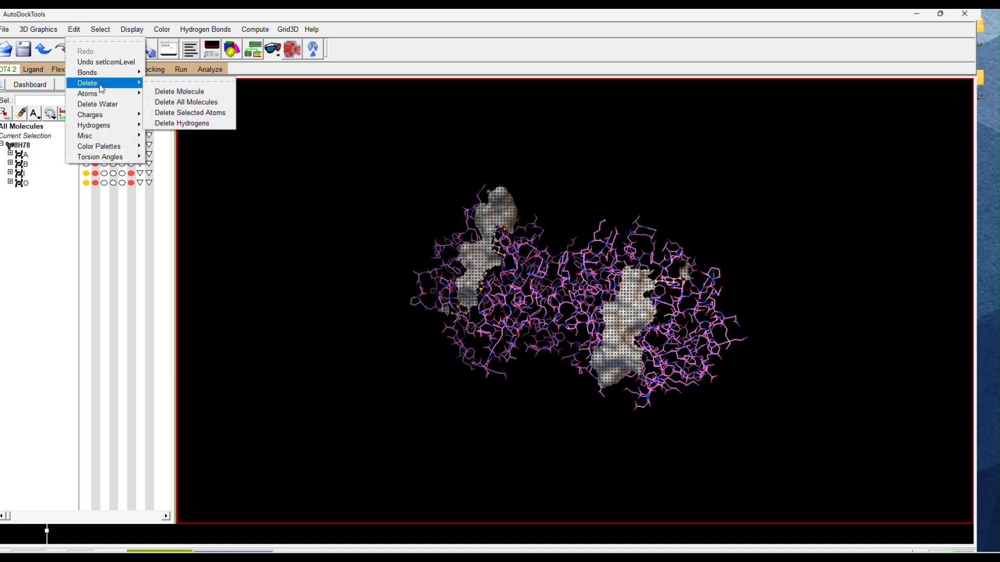
{"action": "left_click", "coordinate": [175, 114]}
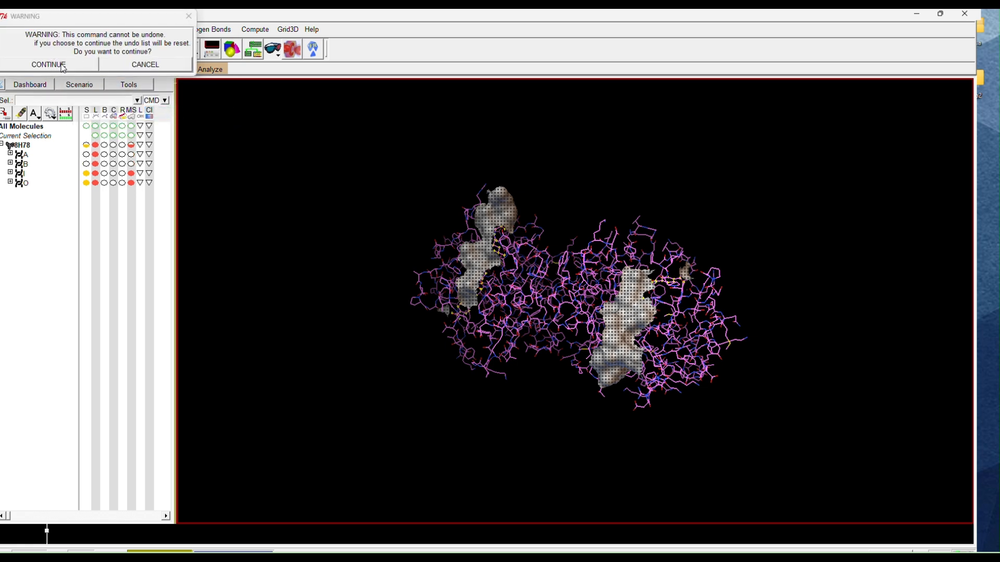
{"action": "left_click", "coordinate": [61, 65]}
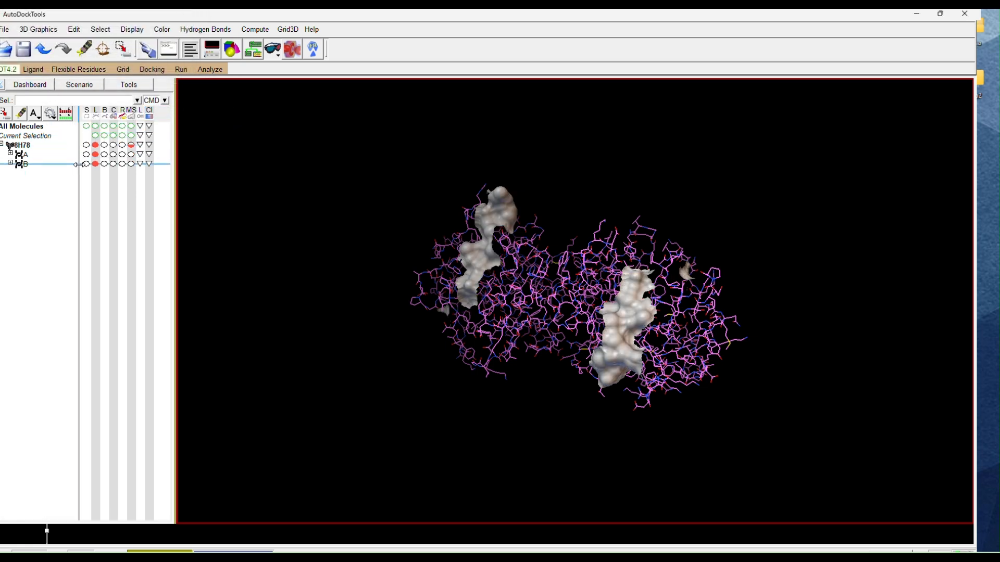
Step: Preview the molecular surface of the whole 8H78 structure and hide it again
{"action": "left_click_drag", "start_coordinate": [505, 229], "coordinate": [475, 211]}
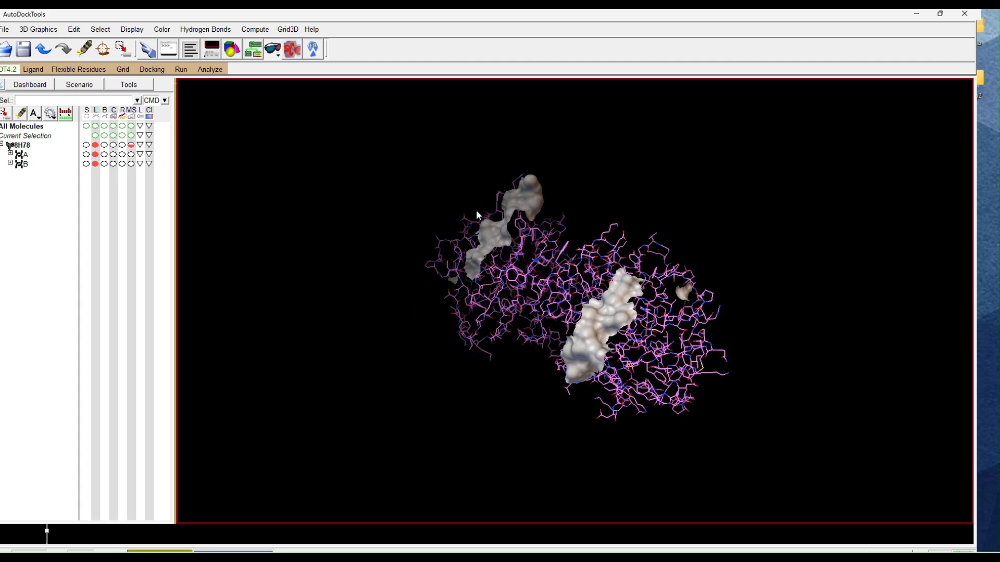
{"action": "left_click", "coordinate": [10, 154]}
{"action": "left_click", "coordinate": [11, 154]}
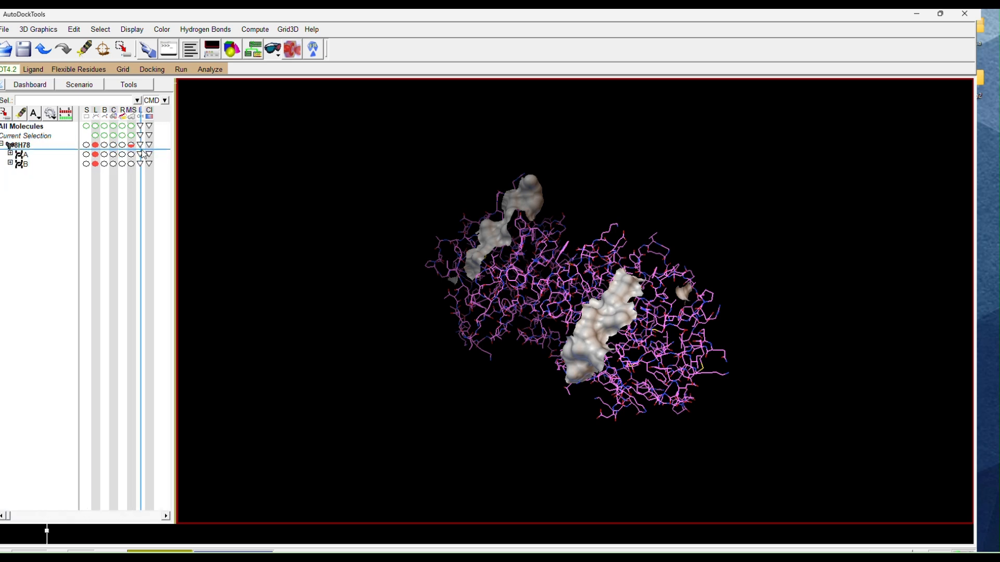
{"action": "left_click", "coordinate": [131, 145]}
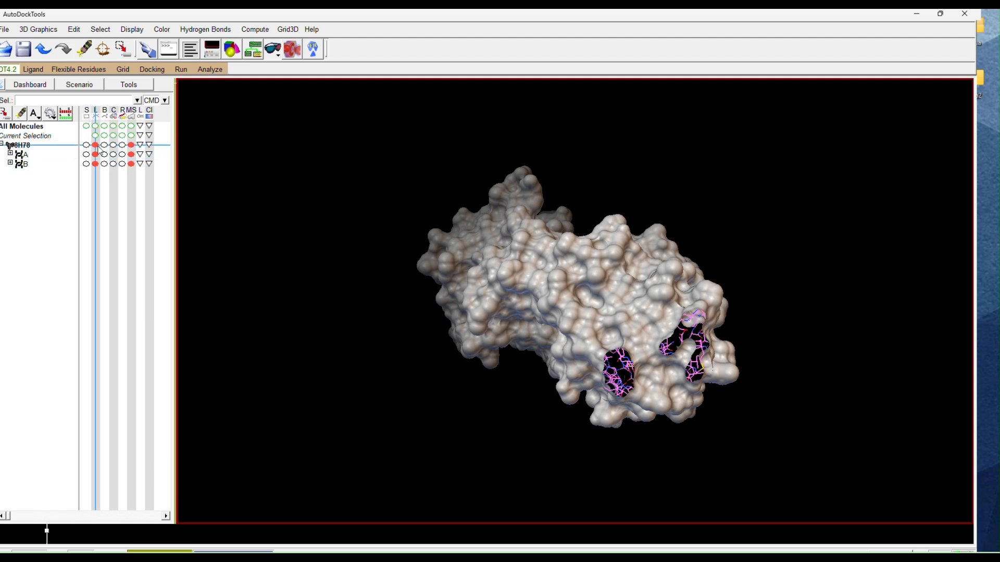
{"action": "left_click", "coordinate": [131, 145]}
{"action": "left_click_drag", "start_coordinate": [609, 248], "coordinate": [635, 224]}
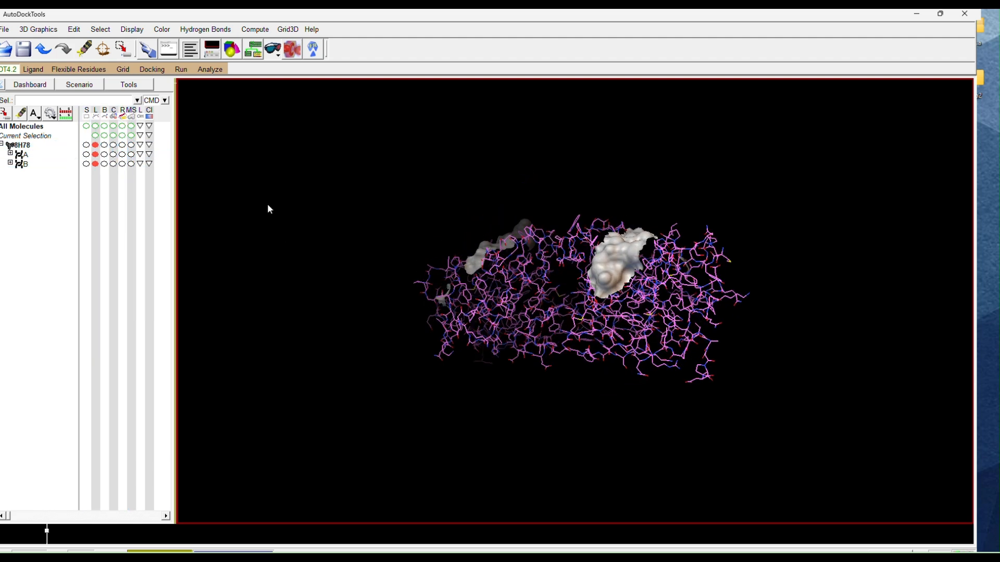
Step: Examine the full residue list of chain B and the structure from several angles, then collapse the chain
{"action": "left_click", "coordinate": [10, 163]}
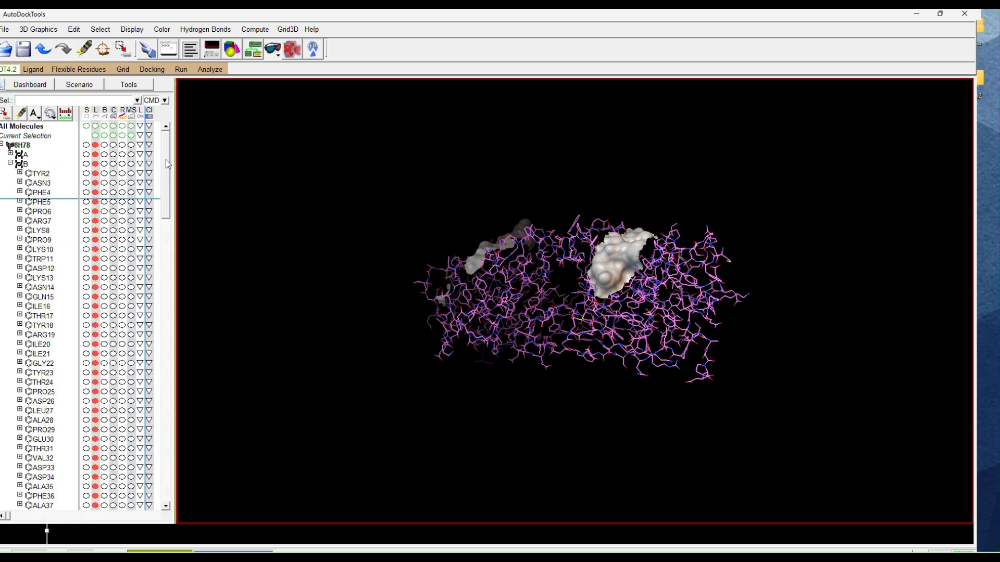
{"action": "left_click_drag", "start_coordinate": [165, 183], "coordinate": [165, 485]}
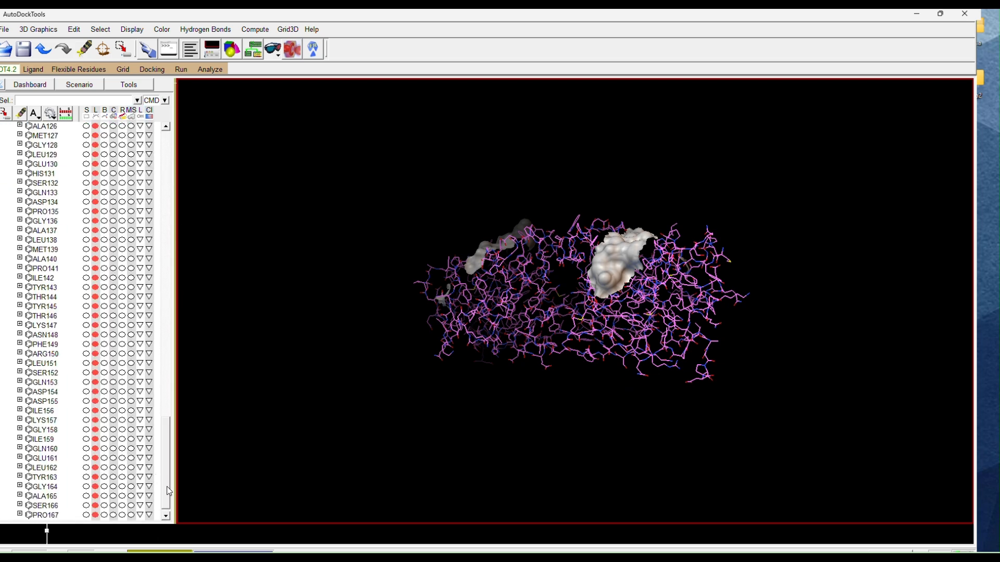
{"action": "left_click", "coordinate": [166, 517]}
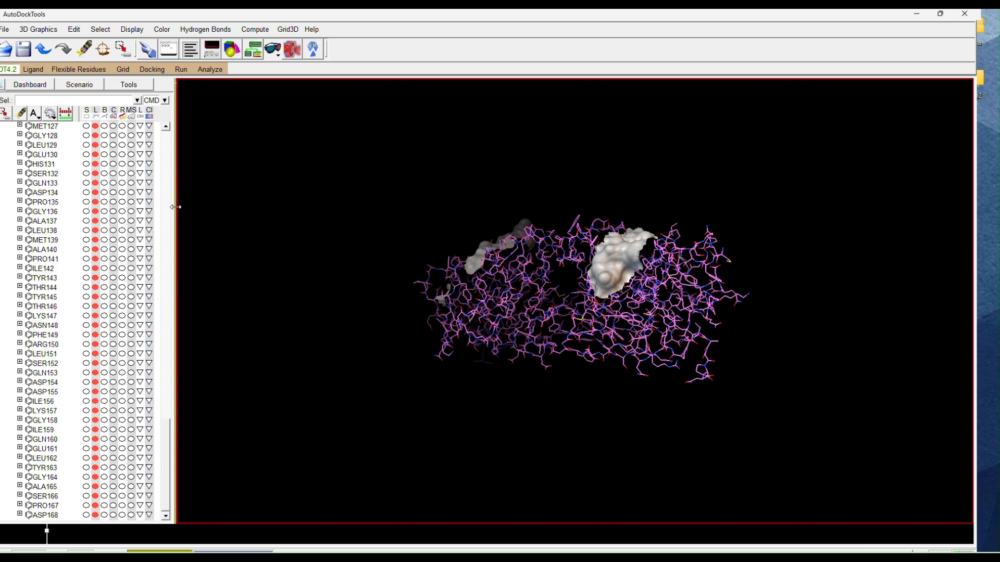
{"action": "left_click_drag", "start_coordinate": [162, 465], "coordinate": [165, 183]}
{"action": "left_click_drag", "start_coordinate": [583, 389], "coordinate": [622, 531]}
{"action": "left_click_drag", "start_coordinate": [668, 387], "coordinate": [362, 375]}
{"action": "left_click_drag", "start_coordinate": [578, 405], "coordinate": [457, 354]}
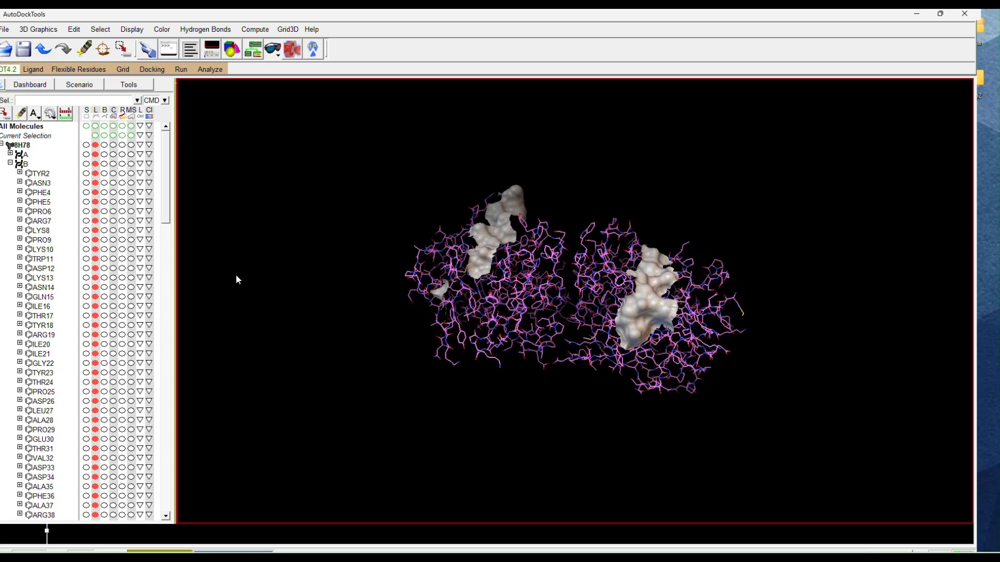
{"action": "left_click", "coordinate": [10, 163]}
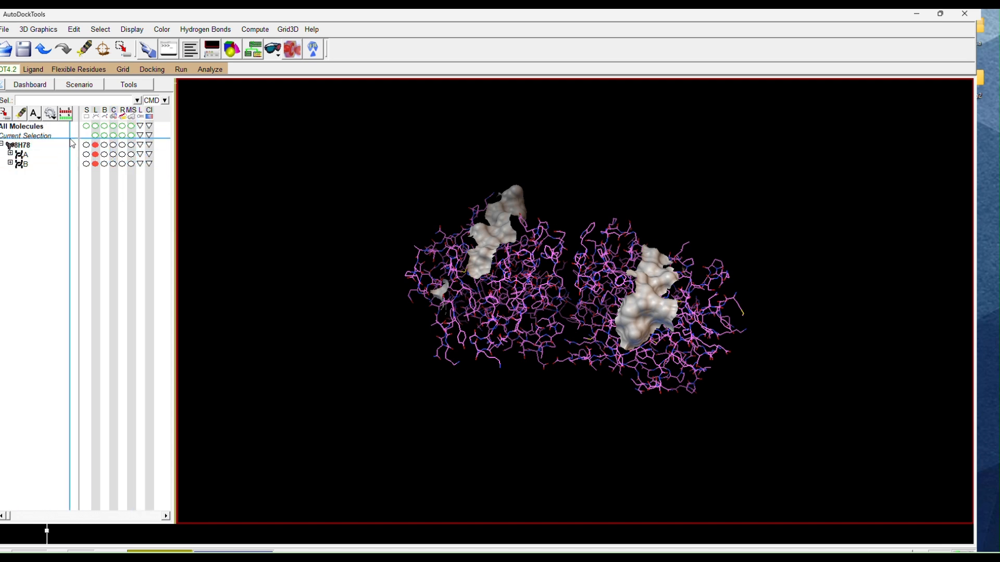
Step: Display the molecular surface for all of 8H78 and hide its line representation
{"action": "left_click", "coordinate": [86, 145]}
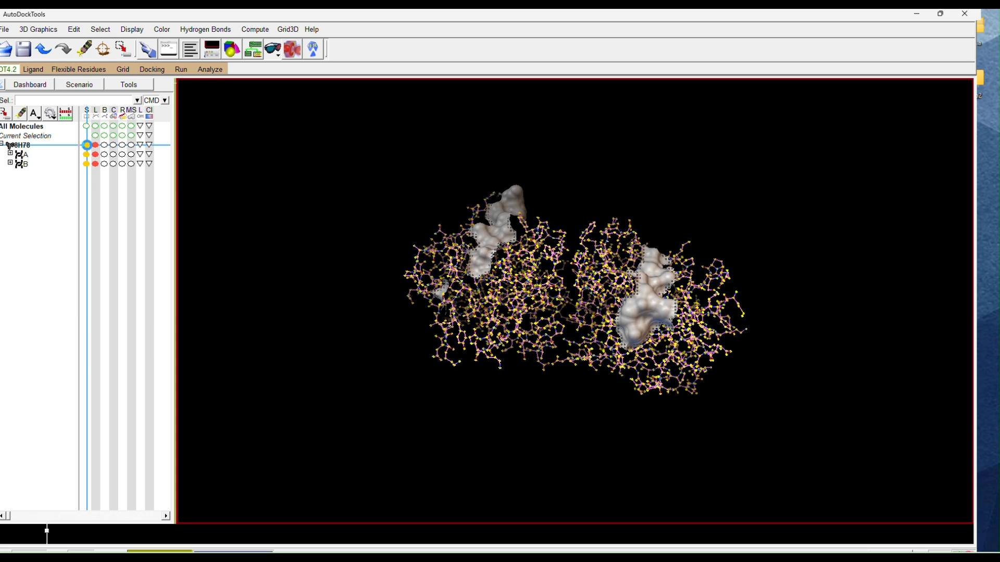
{"action": "left_click", "coordinate": [86, 144]}
{"action": "left_click", "coordinate": [130, 144]}
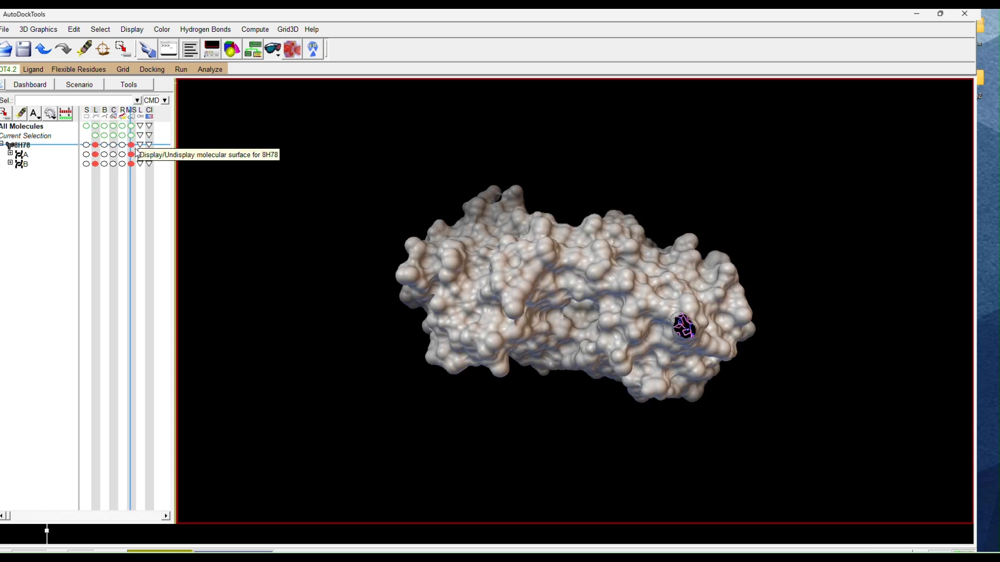
{"action": "mouse_move", "coordinate": [567, 320]}
{"action": "left_mouse_down"}
{"action": "mouse_move", "coordinate": [631, 192]}
{"action": "mouse_move", "coordinate": [633, 118]}
{"action": "mouse_move", "coordinate": [557, 369]}
{"action": "mouse_move", "coordinate": [542, 338]}
{"action": "left_mouse_up"}
{"action": "left_click_drag", "start_coordinate": [668, 452], "coordinate": [467, 213]}
{"action": "left_click", "coordinate": [96, 145]}
{"action": "left_click_drag", "start_coordinate": [607, 300], "coordinate": [462, 277]}
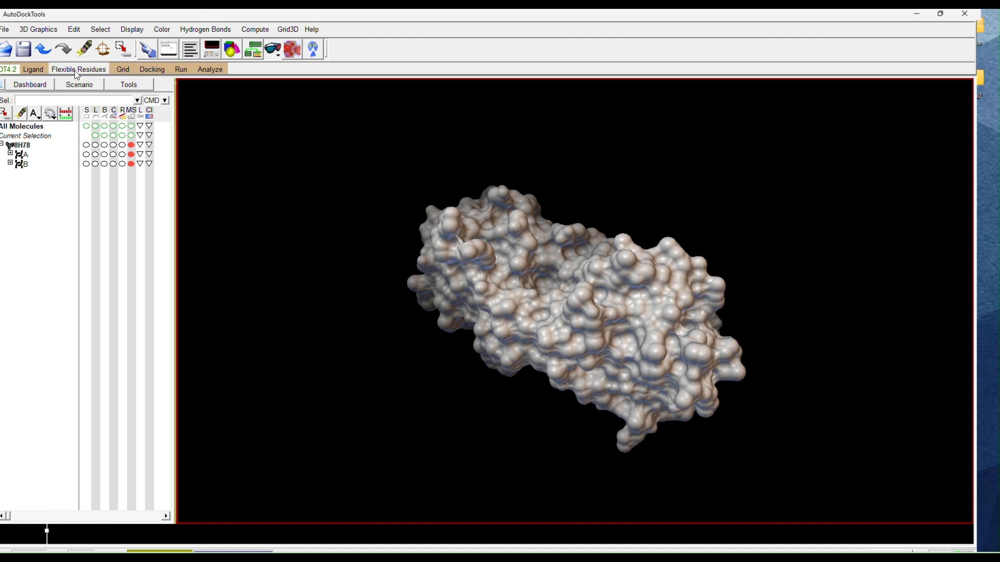
Step: Add Kollman charges to the 8H78 protein and dismiss the total charge message
{"action": "left_click", "coordinate": [74, 30]}
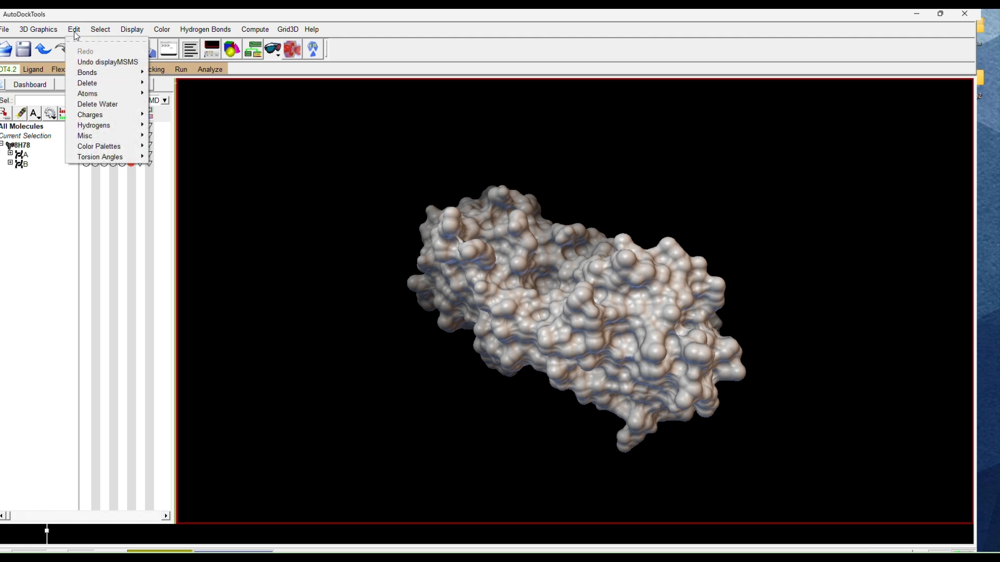
{"action": "mouse_move", "coordinate": [112, 117]}
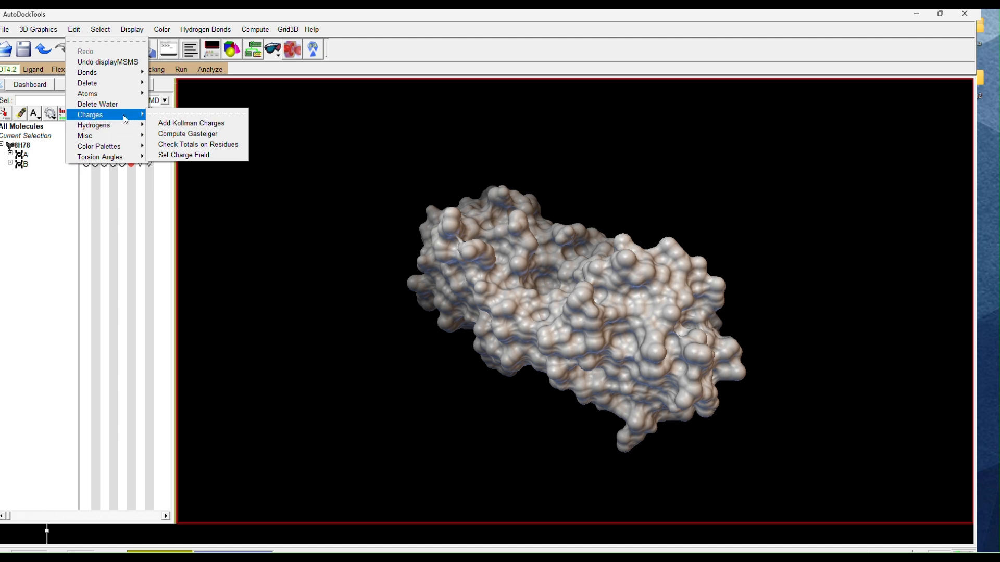
{"action": "left_click", "coordinate": [180, 124]}
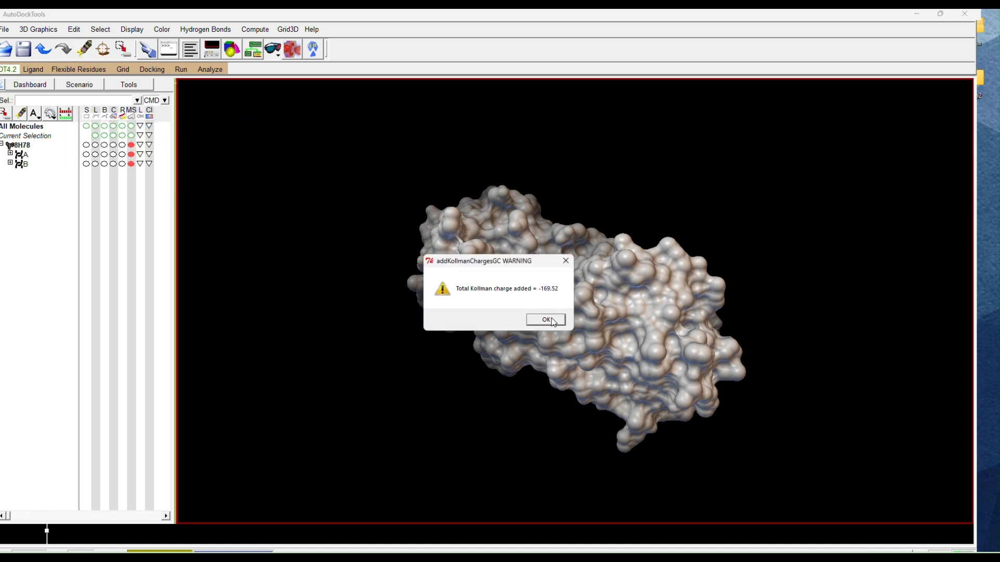
{"action": "left_click", "coordinate": [553, 321]}
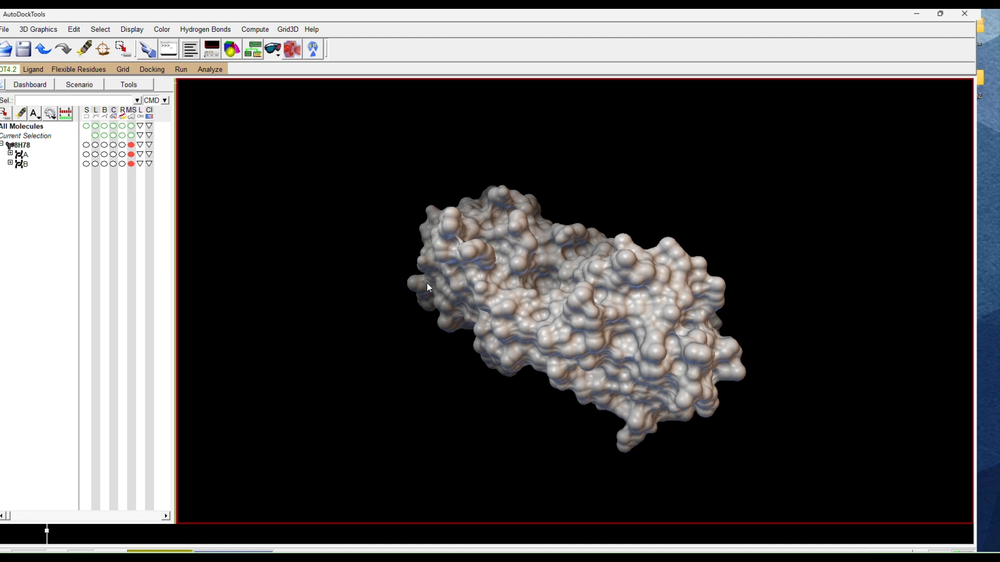
Step: Check 8H78 for residues with missing atoms, repeating the check once and closing the results each time
{"action": "left_click", "coordinate": [73, 30]}
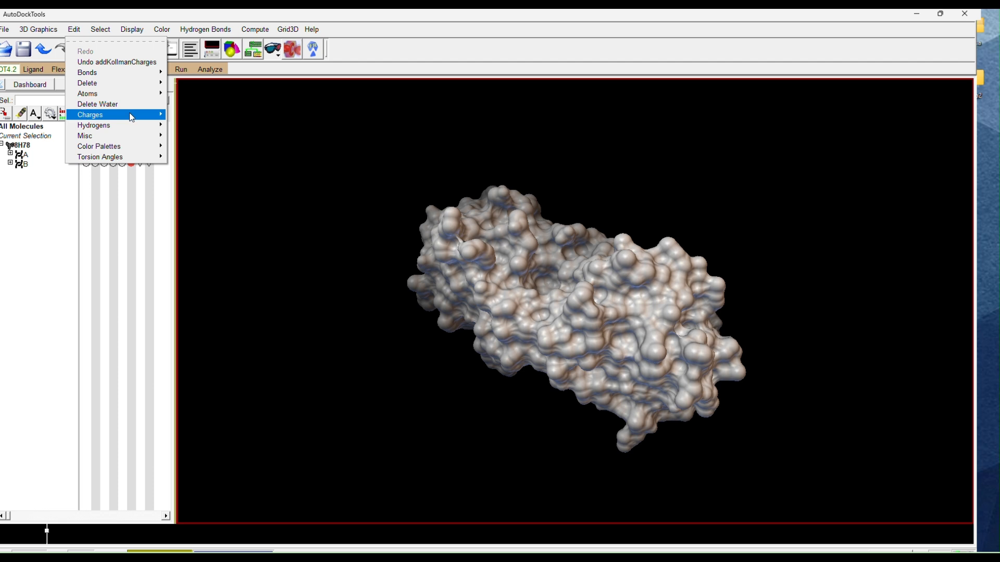
{"action": "mouse_move", "coordinate": [123, 137]}
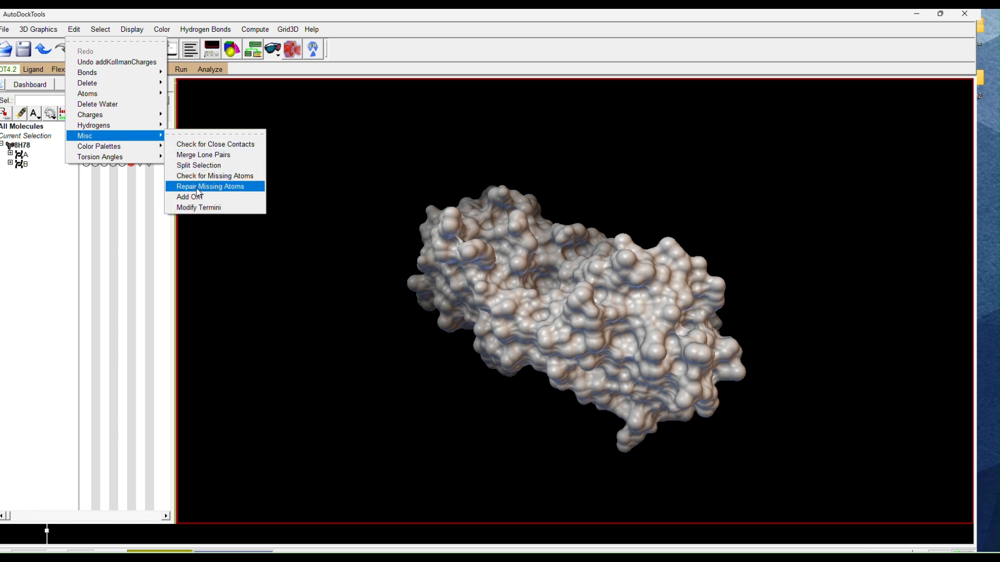
{"action": "left_click", "coordinate": [219, 176]}
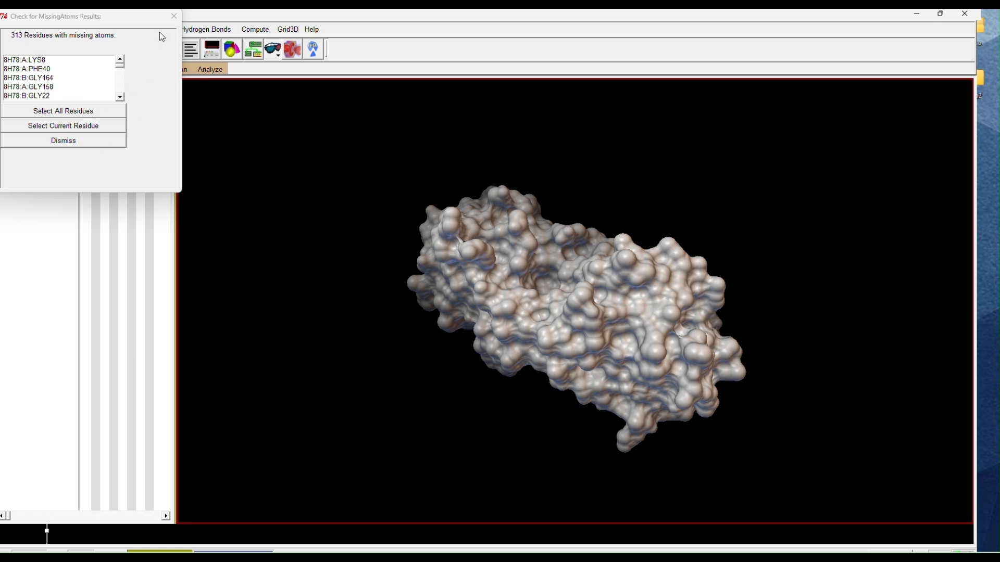
{"action": "left_click", "coordinate": [174, 17]}
{"action": "left_click", "coordinate": [75, 29]}
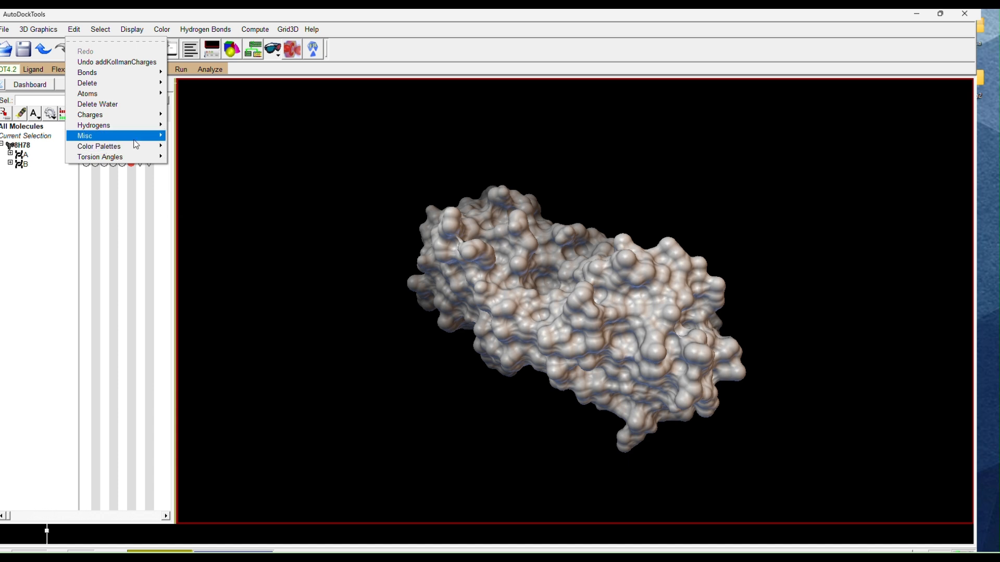
{"action": "mouse_move", "coordinate": [134, 136]}
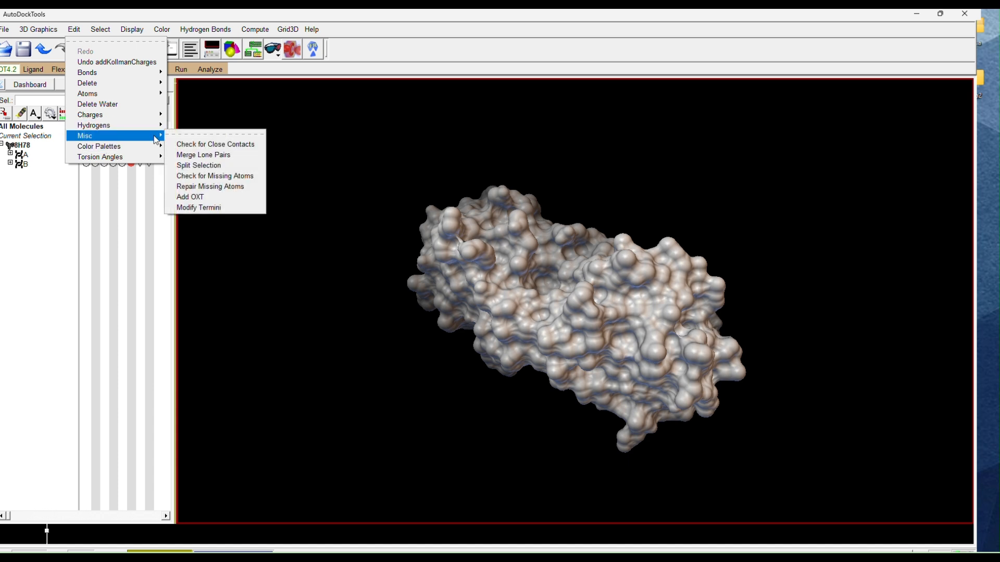
{"action": "left_click", "coordinate": [199, 176]}
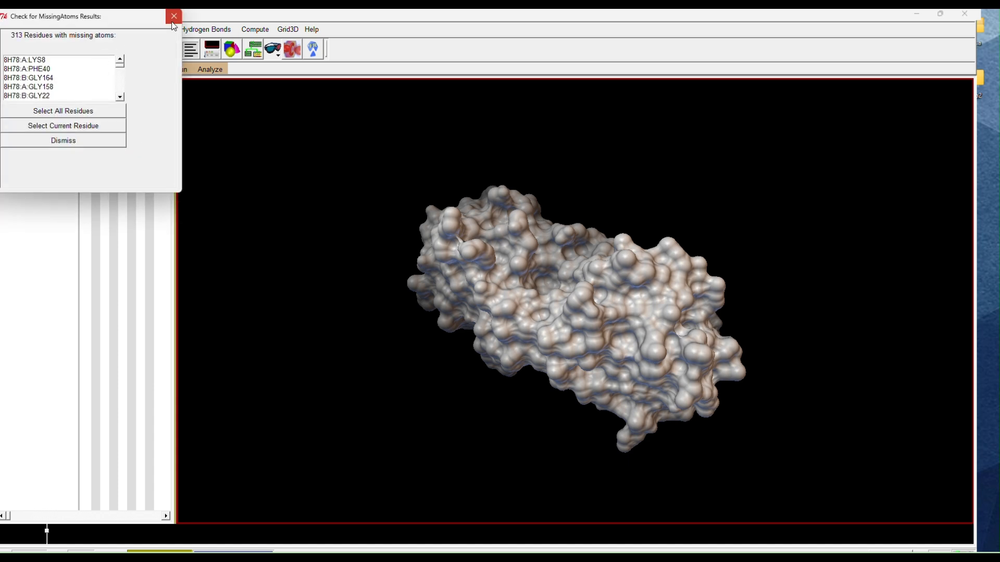
{"action": "left_click", "coordinate": [174, 16]}
Step: Try to repair the missing atoms in 8H78
{"action": "left_click", "coordinate": [74, 29]}
{"action": "mouse_move", "coordinate": [95, 137]}
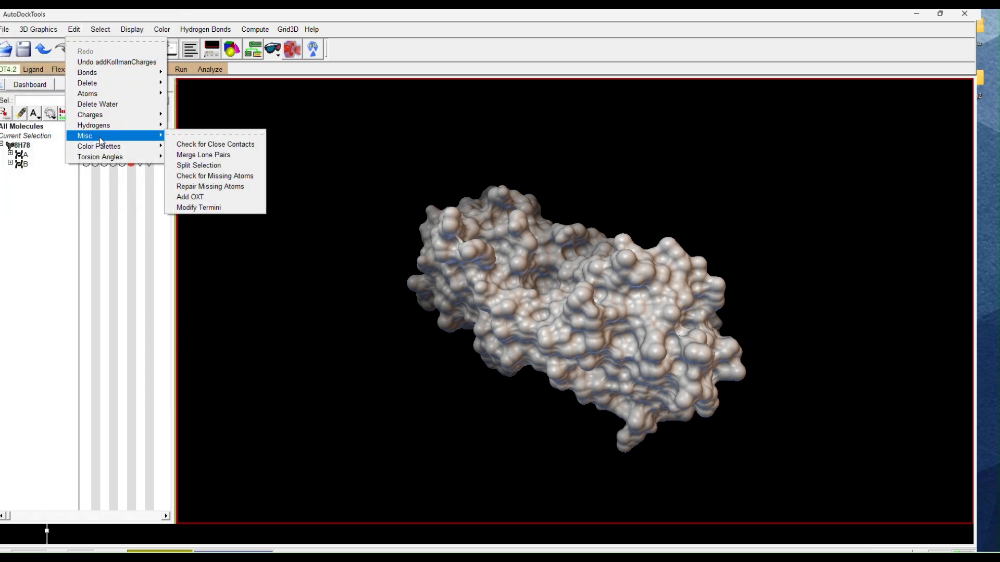
{"action": "left_click", "coordinate": [203, 186]}
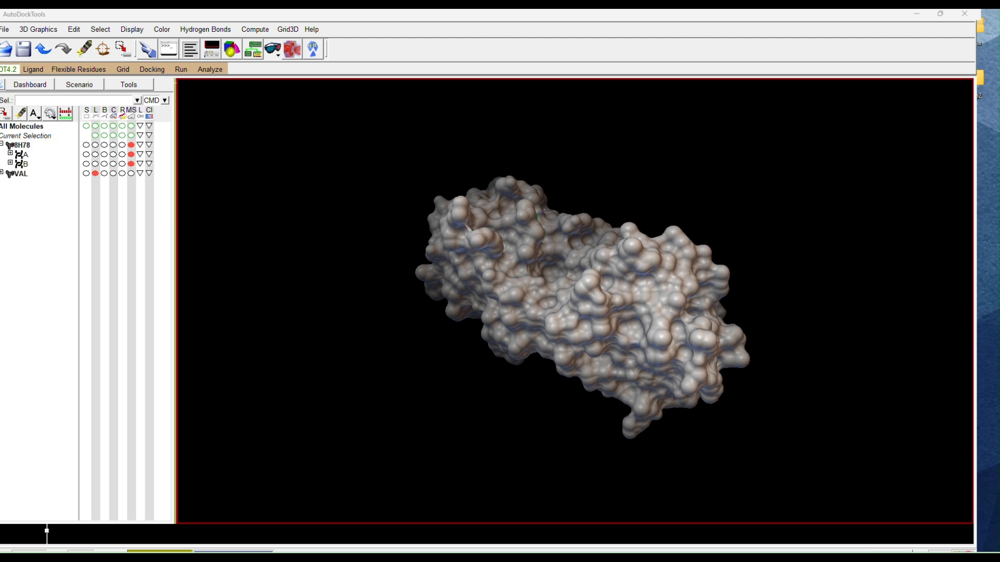
Step: Return to the desktop, launch a fresh AutoDockTools session and maximize its window
{"action": "mouse_move", "coordinate": [631, 550]}
{"action": "left_click", "coordinate": [760, 473]}
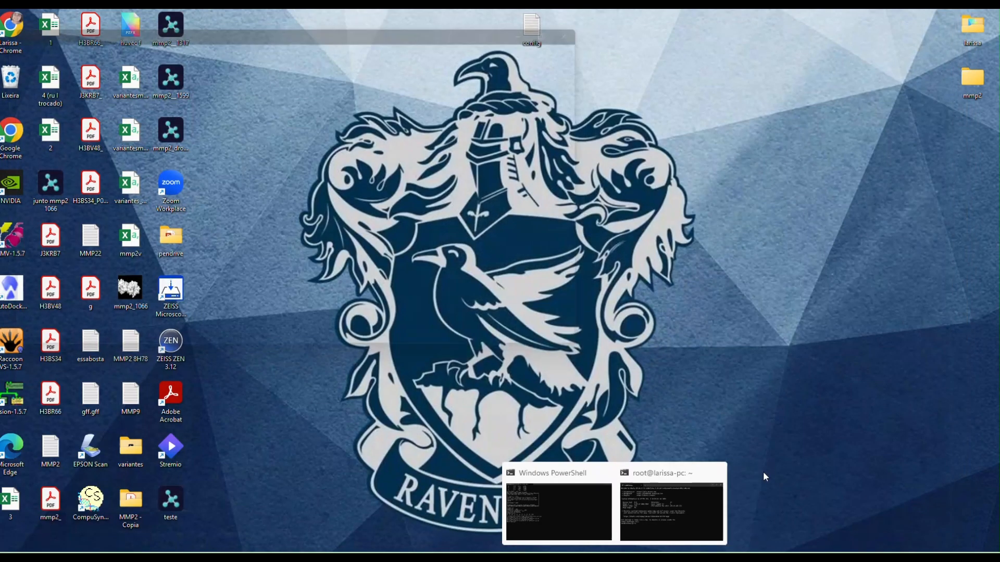
{"action": "double_click", "coordinate": [21, 301]}
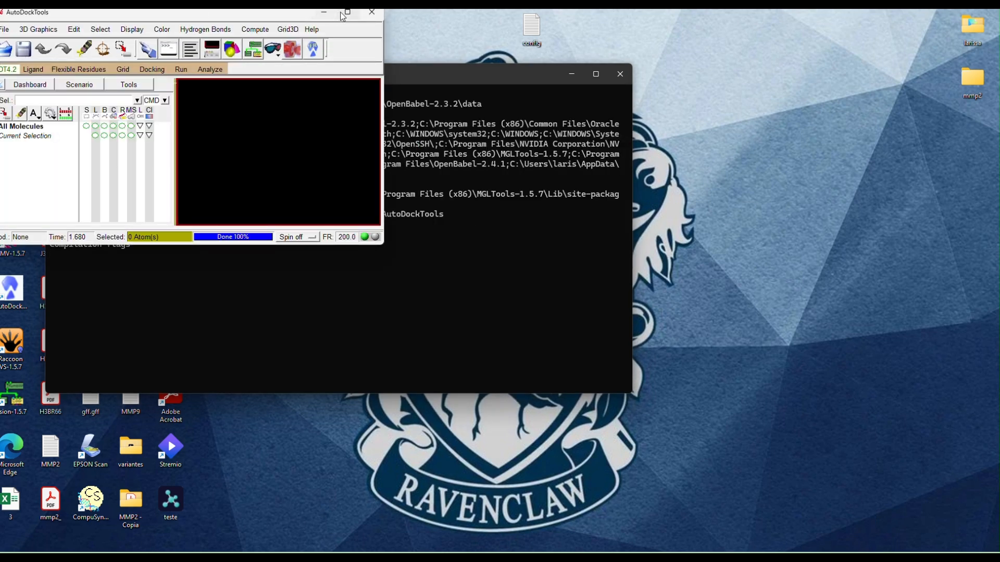
{"action": "left_click", "coordinate": [344, 13]}
Step: Load the 8H78 molecule from the Downloads folder into the empty session
{"action": "left_click", "coordinate": [7, 30]}
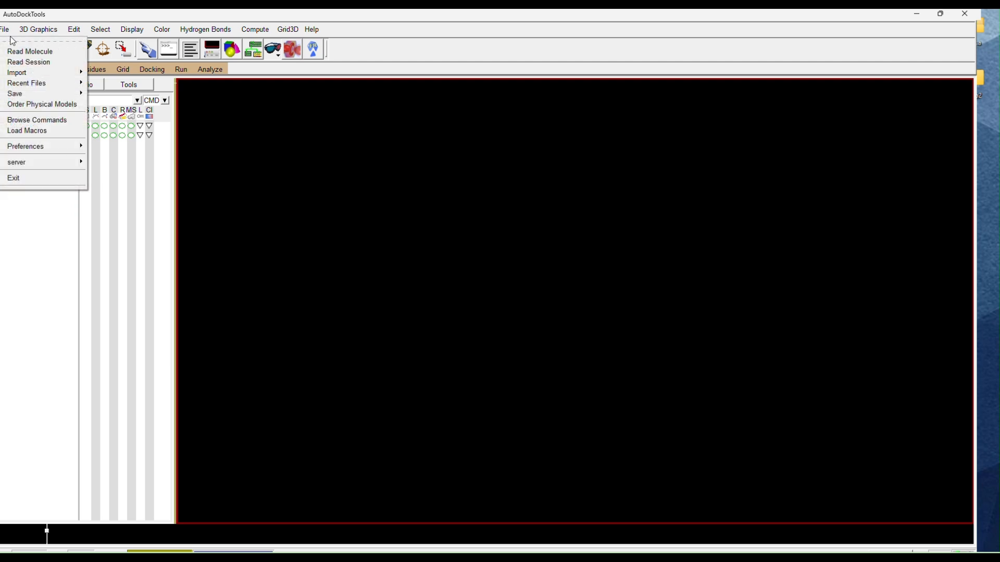
{"action": "left_click", "coordinate": [36, 51]}
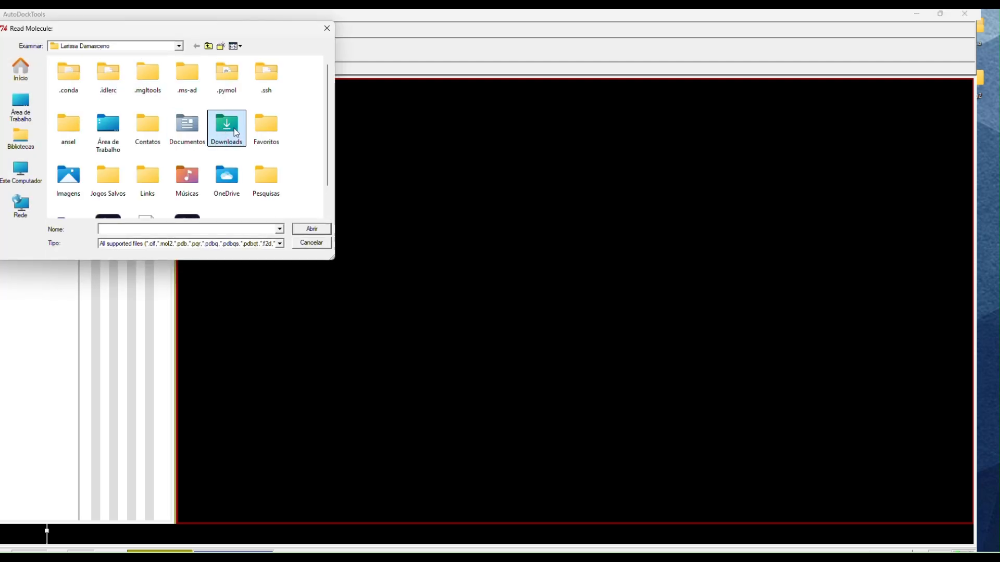
{"action": "double_click", "coordinate": [237, 132]}
{"action": "double_click", "coordinate": [76, 88]}
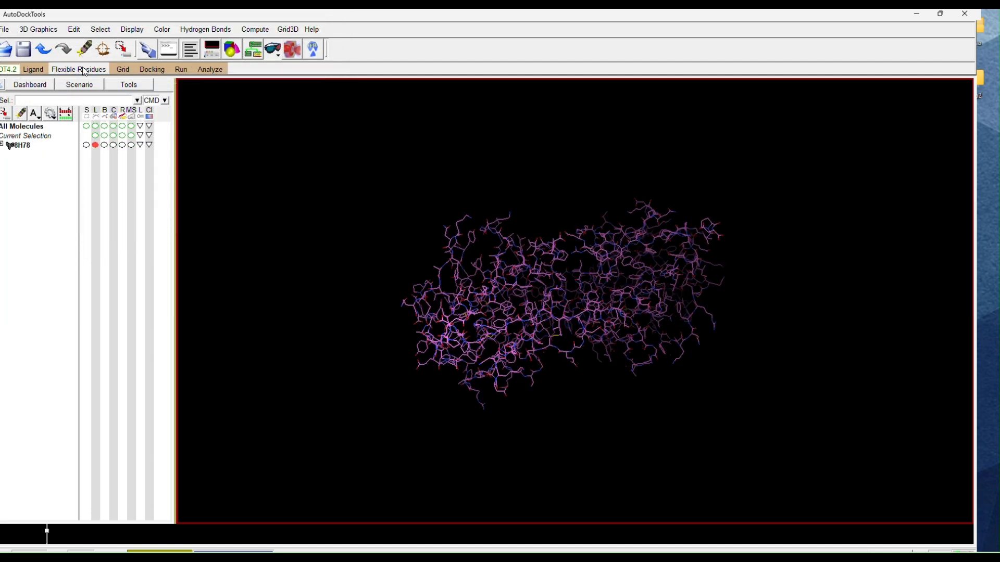
{"action": "left_click", "coordinate": [106, 31]}
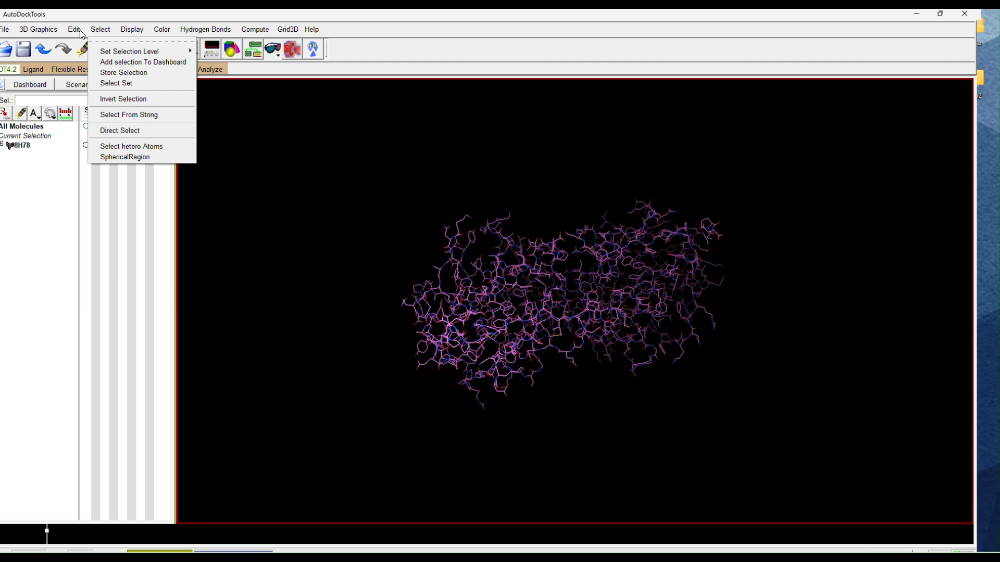
Step: Delete the water molecules from 8H78 and add hydrogens to the structure, proceeding despite the non-bonded zinc and calcium atoms
{"action": "left_click", "coordinate": [78, 35]}
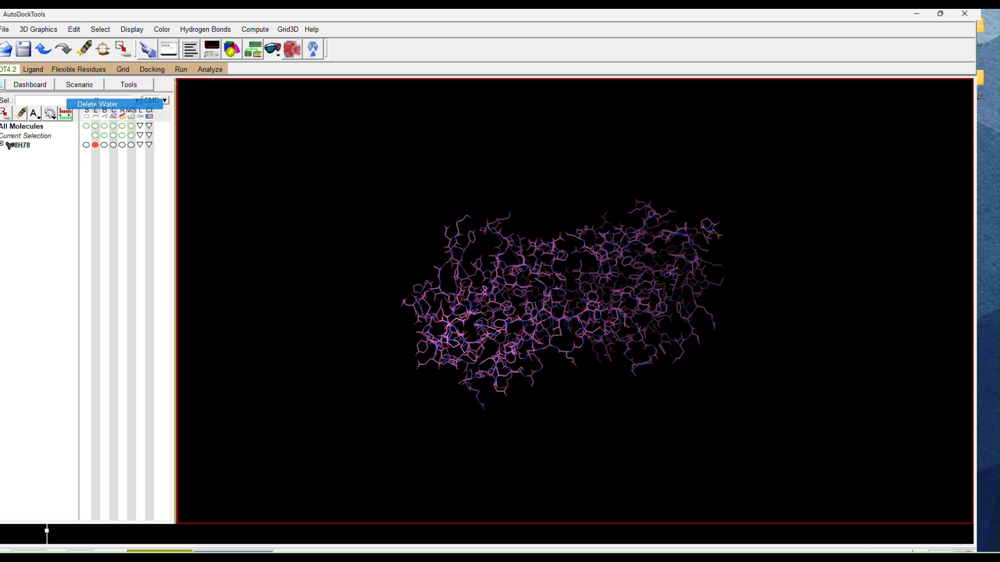
{"action": "left_click", "coordinate": [77, 32]}
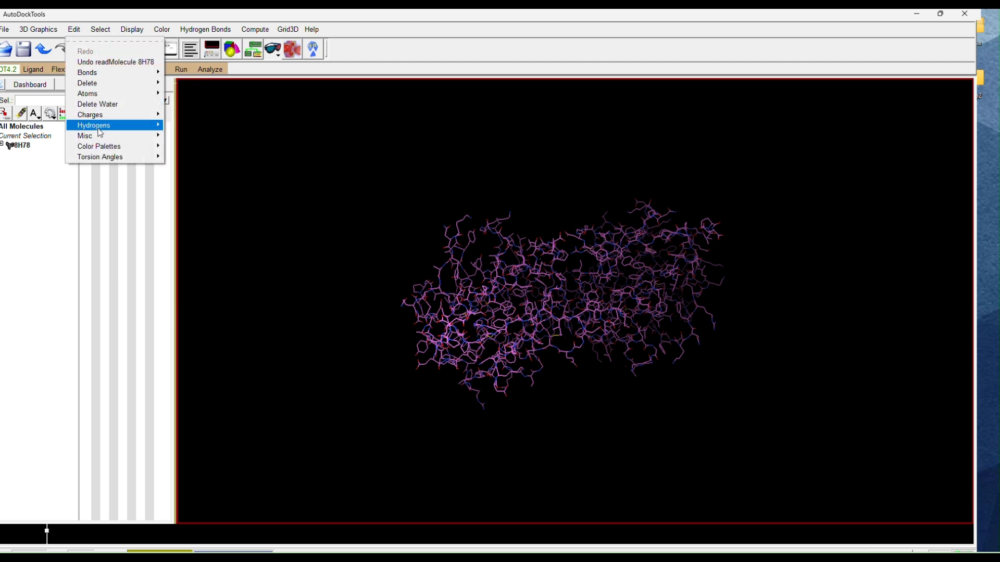
{"action": "mouse_move", "coordinate": [98, 128]}
{"action": "left_click", "coordinate": [200, 134]}
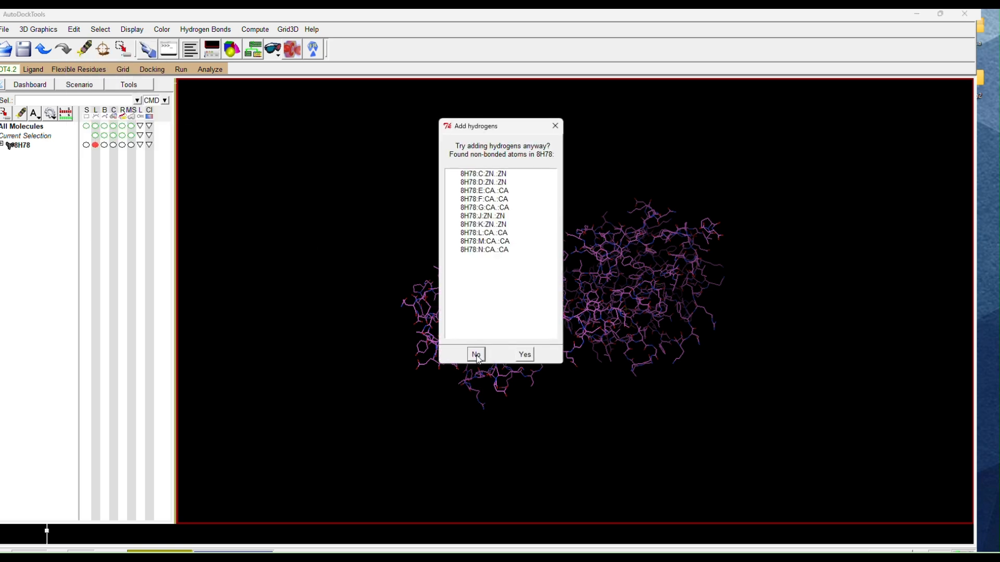
{"action": "left_click", "coordinate": [554, 125]}
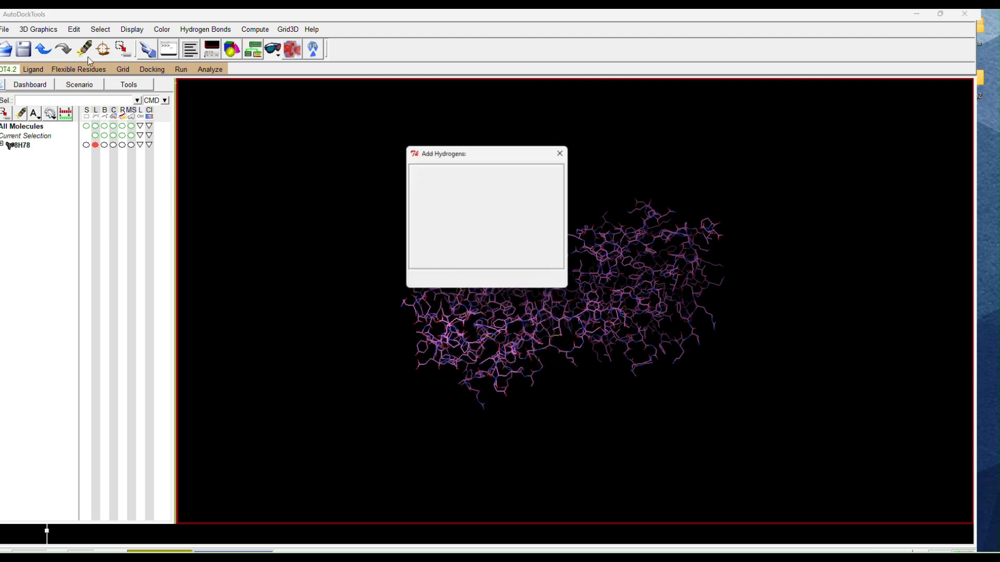
{"action": "left_click", "coordinate": [453, 279]}
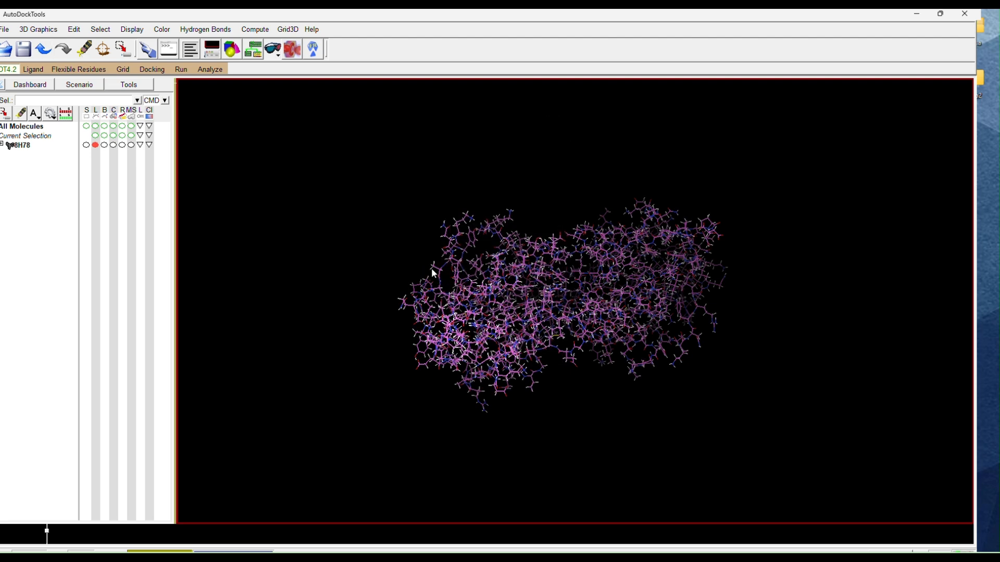
Step: Examine the hydrogenated 8H78 structure from different angles and expand its entry in the molecule tree
{"action": "left_click_drag", "start_coordinate": [551, 320], "coordinate": [673, 341]}
{"action": "left_click_drag", "start_coordinate": [611, 315], "coordinate": [430, 208]}
{"action": "left_click", "coordinate": [2, 141]}
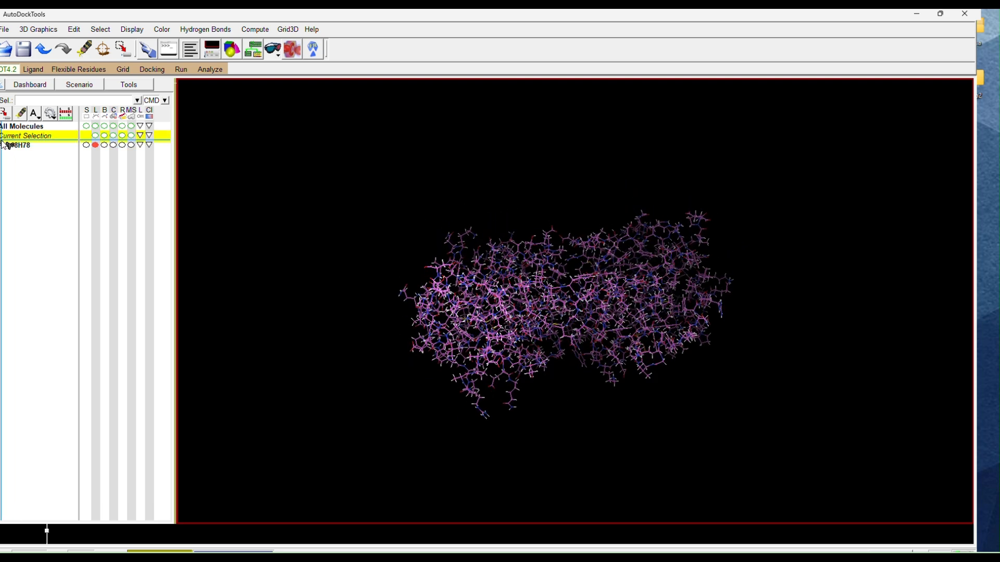
Step: Delete chains C through O from the 8H78 molecule, keeping only chains A and B
{"action": "left_click", "coordinate": [2, 145]}
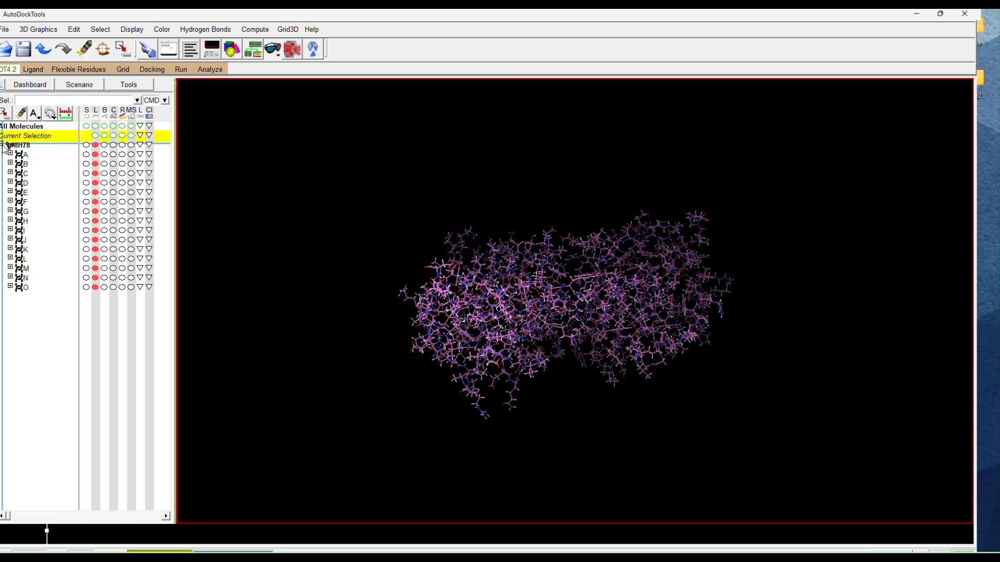
{"action": "left_click", "coordinate": [87, 174]}
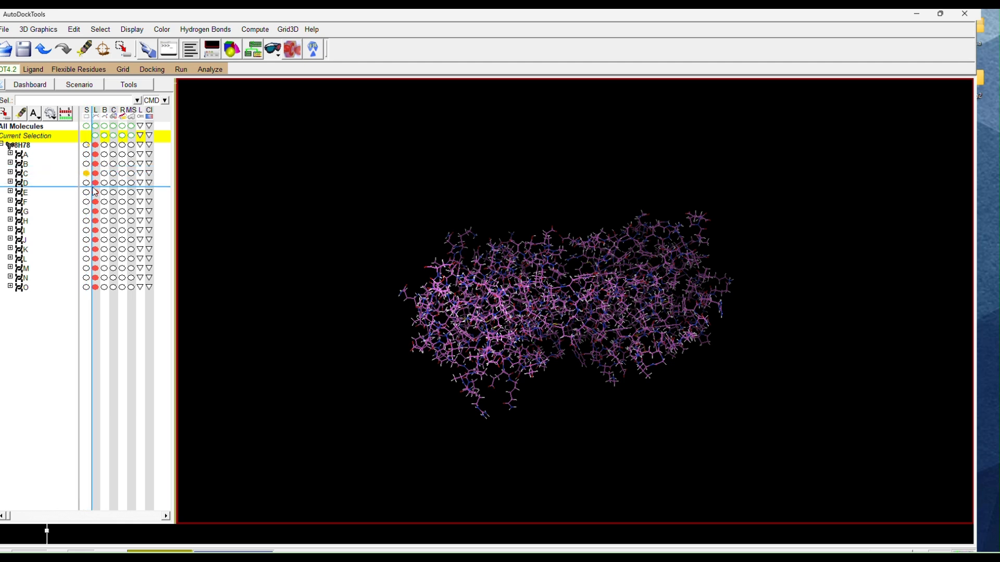
{"action": "left_click", "coordinate": [87, 183]}
{"action": "left_click", "coordinate": [88, 192]}
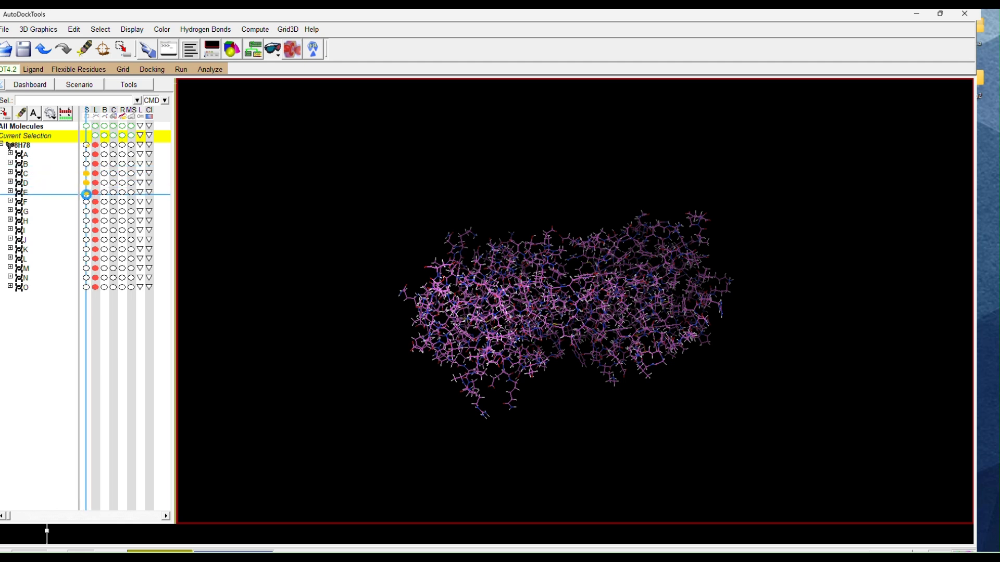
{"action": "left_click", "coordinate": [86, 202]}
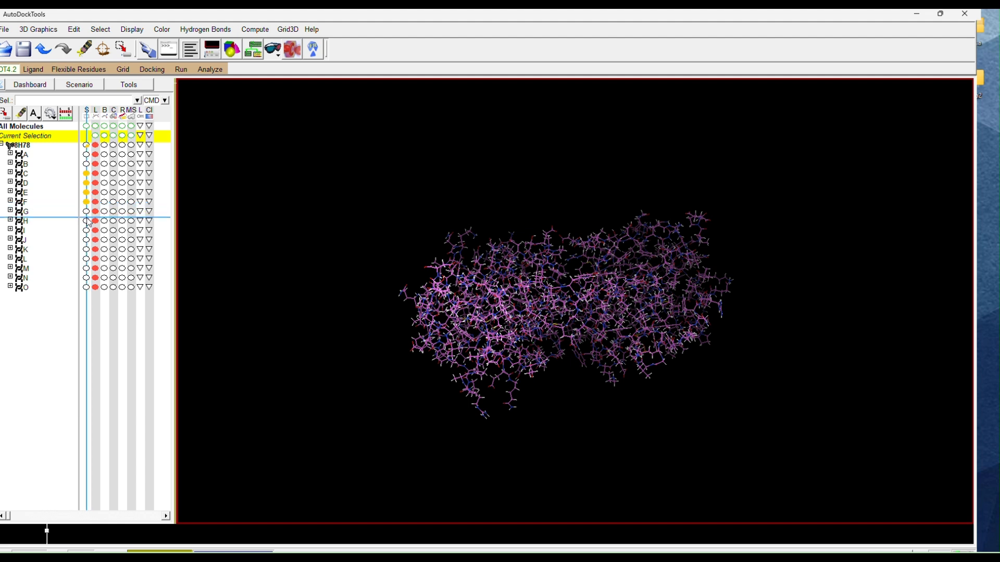
{"action": "left_click", "coordinate": [87, 211]}
{"action": "left_click", "coordinate": [86, 221]}
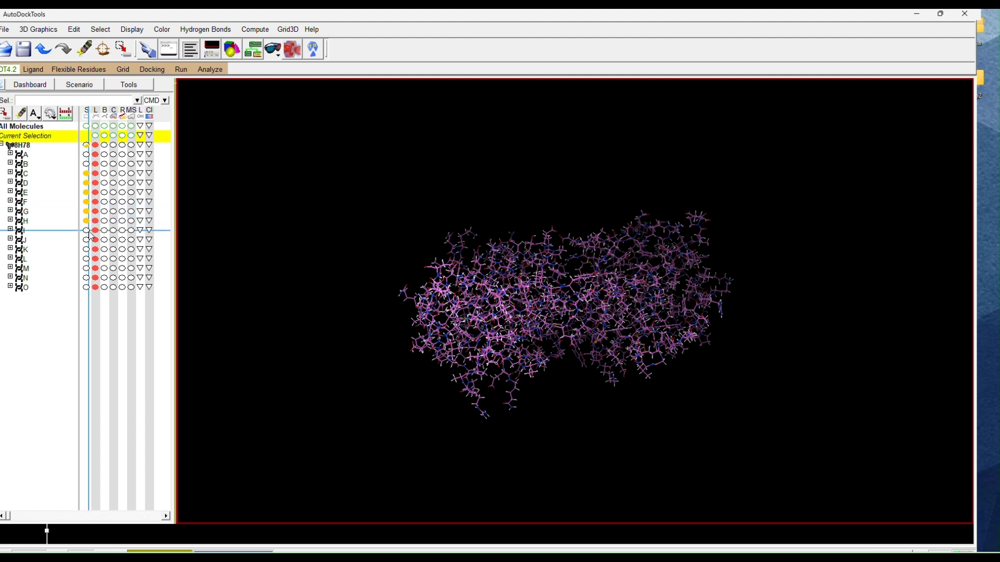
{"action": "left_click", "coordinate": [87, 230]}
{"action": "left_click", "coordinate": [87, 239]}
{"action": "left_click", "coordinate": [87, 249]}
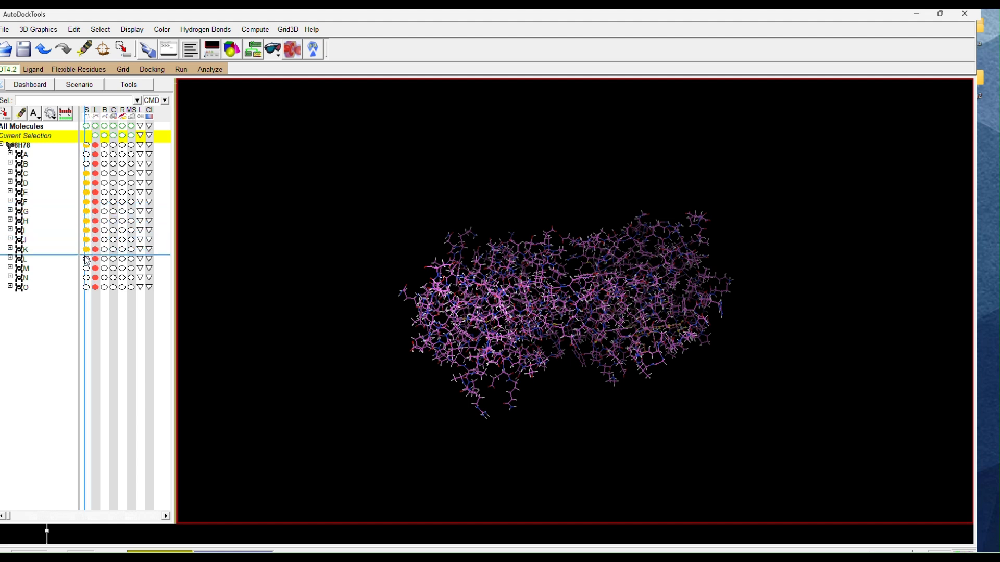
{"action": "left_click", "coordinate": [86, 259]}
{"action": "left_click", "coordinate": [86, 268]}
{"action": "left_click", "coordinate": [87, 277]}
{"action": "left_click", "coordinate": [87, 287]}
{"action": "left_click", "coordinate": [75, 32]}
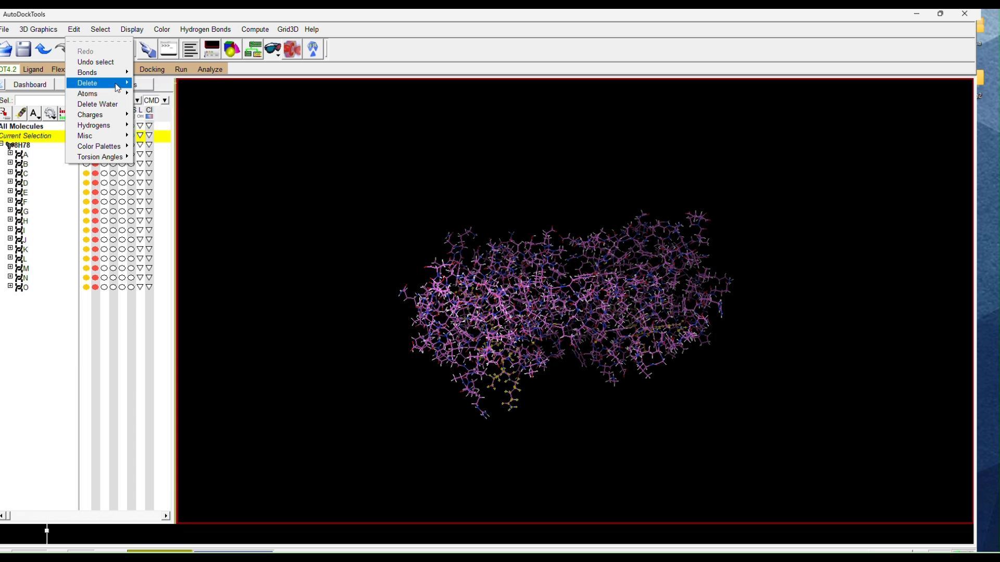
{"action": "mouse_move", "coordinate": [125, 84]}
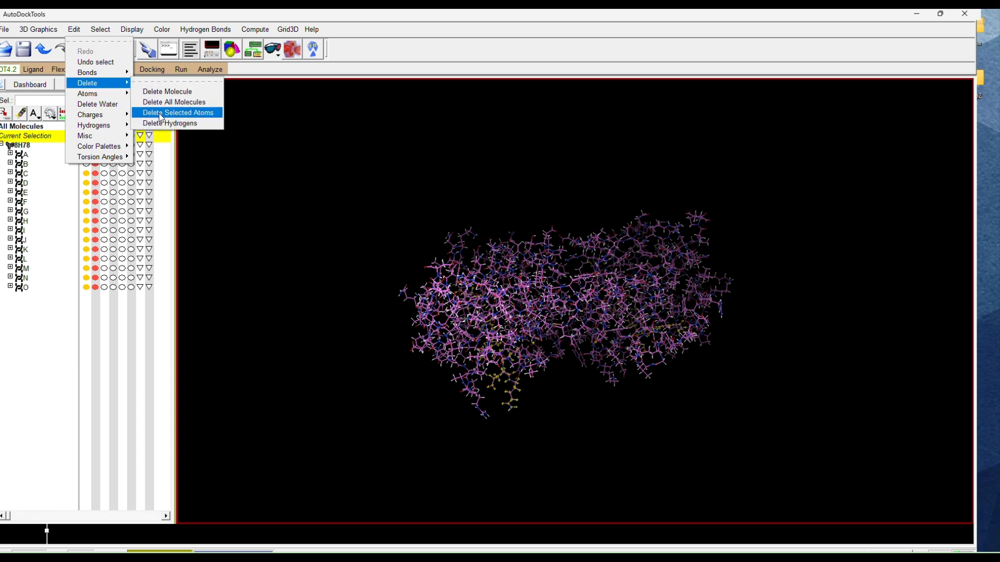
{"action": "left_click", "coordinate": [164, 118]}
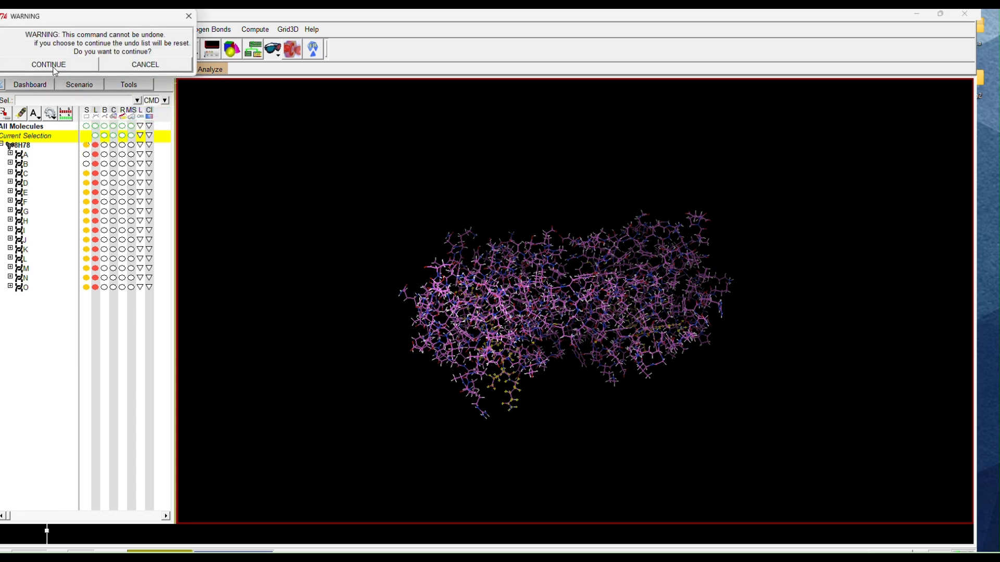
{"action": "left_click", "coordinate": [60, 64]}
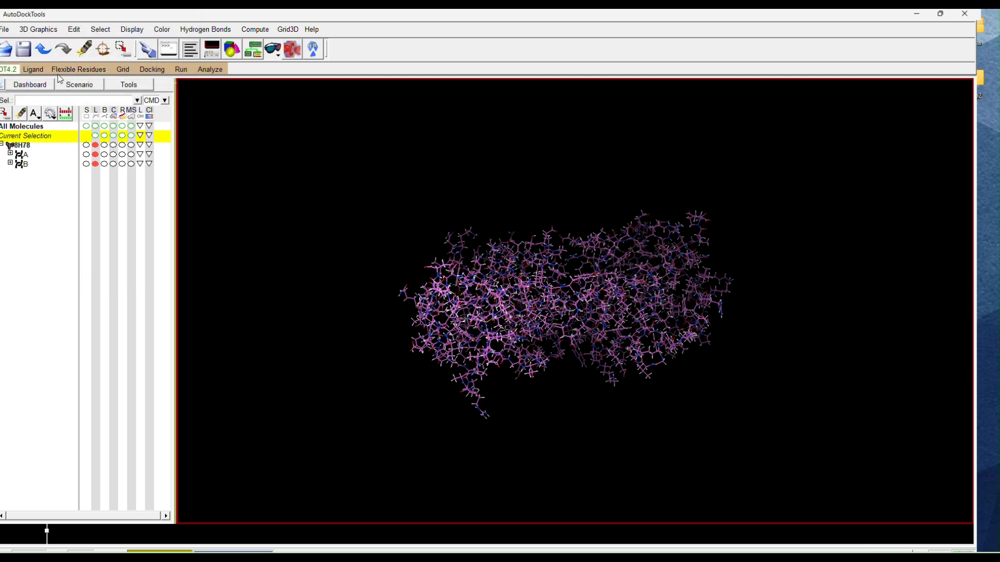
Step: Add Kollman charges to the 8H78 protein and accept the charge notice
{"action": "left_click", "coordinate": [76, 32]}
{"action": "mouse_move", "coordinate": [92, 117]}
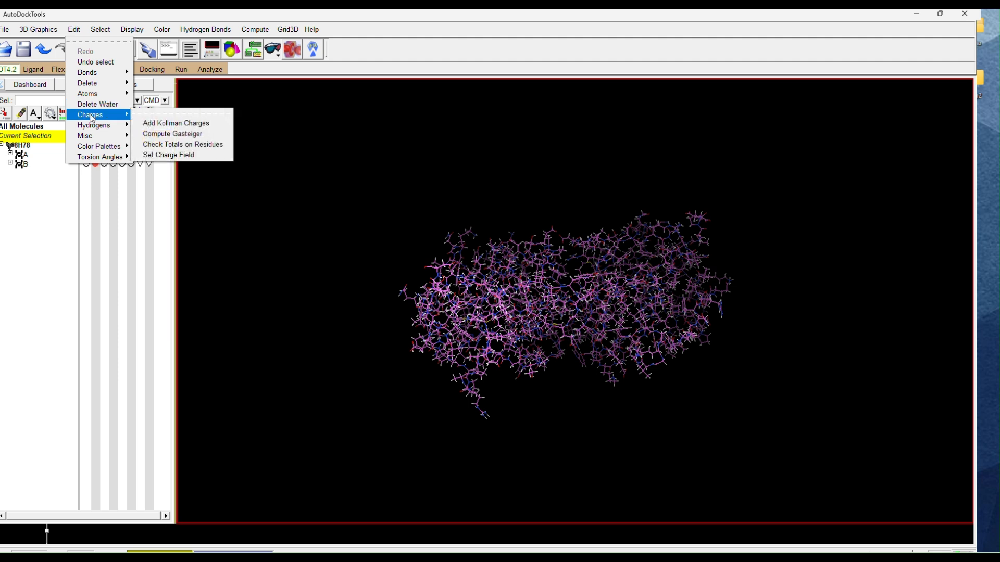
{"action": "left_click", "coordinate": [165, 127]}
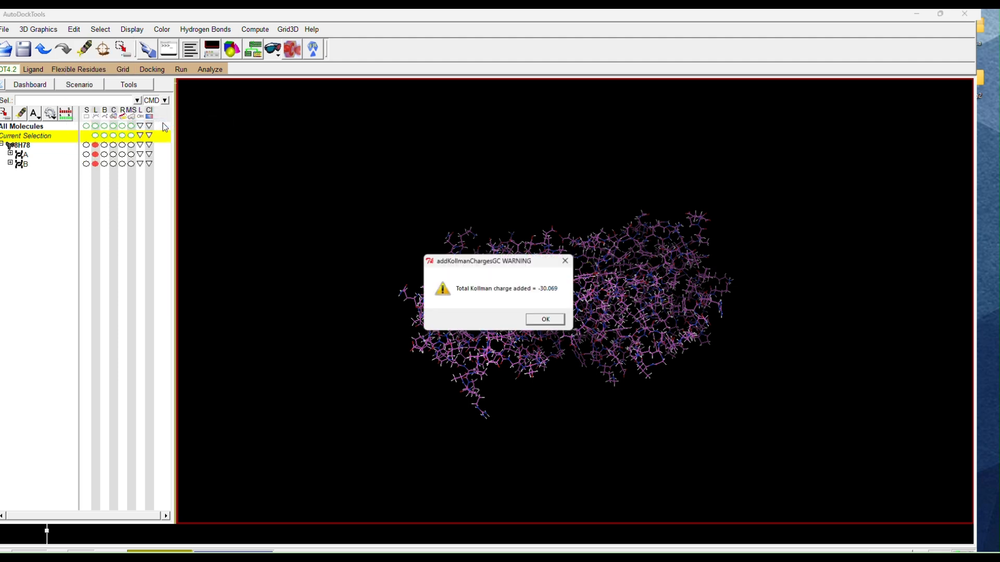
{"action": "left_click", "coordinate": [547, 322]}
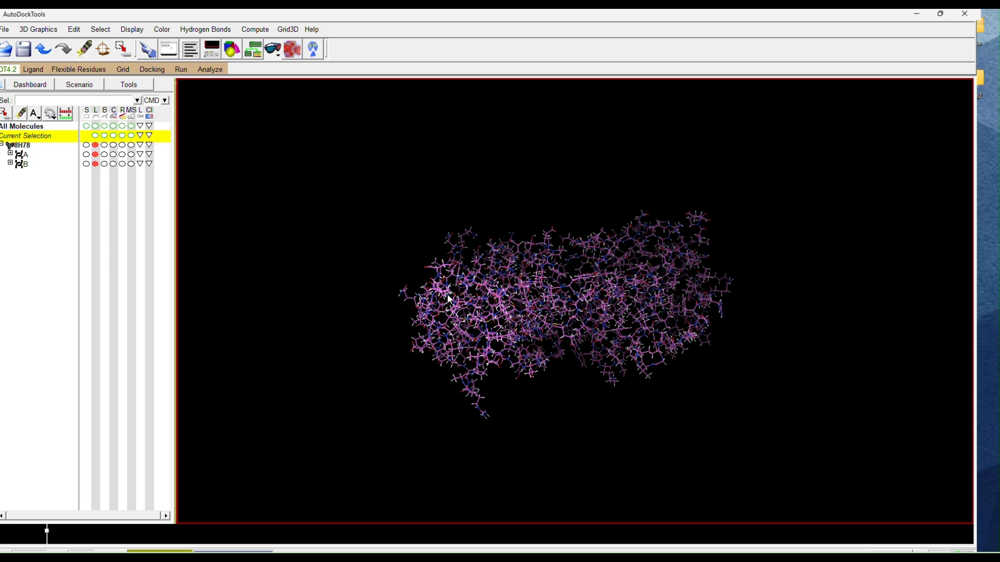
Step: Check the 8H78 protein for residues with missing atoms and close the results
{"action": "left_click_drag", "start_coordinate": [425, 327], "coordinate": [508, 379]}
{"action": "left_click", "coordinate": [76, 30]}
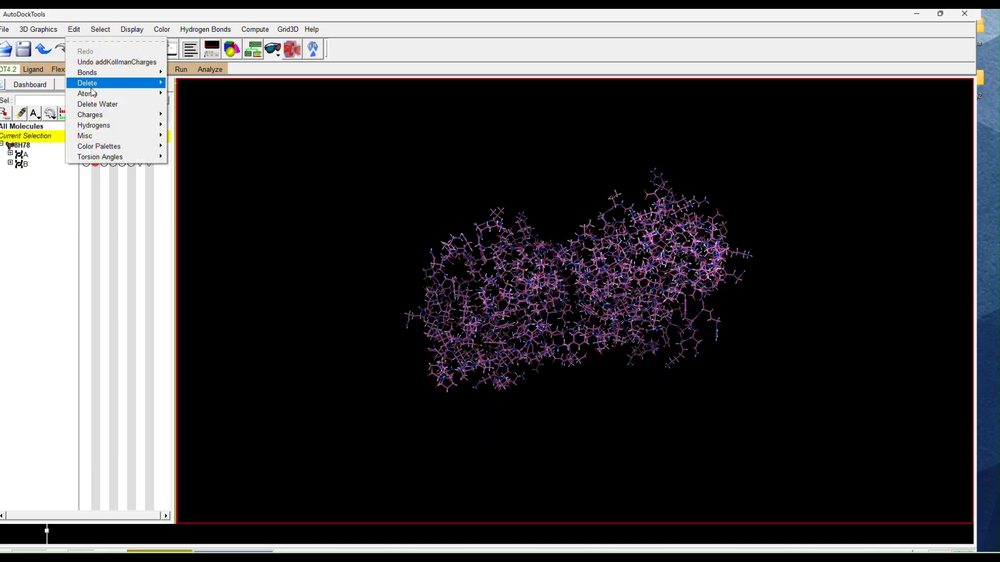
{"action": "mouse_move", "coordinate": [122, 139]}
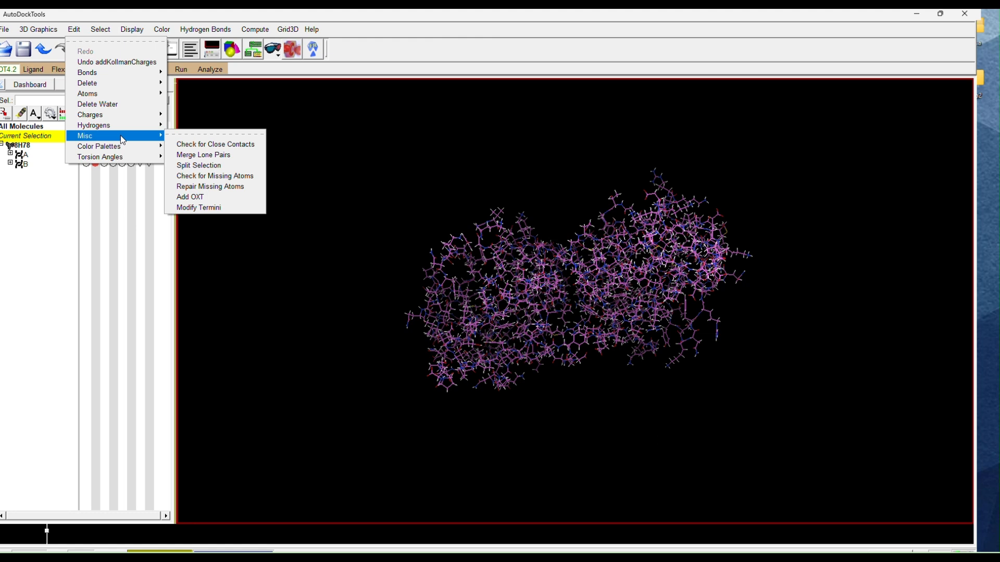
{"action": "left_click", "coordinate": [203, 177]}
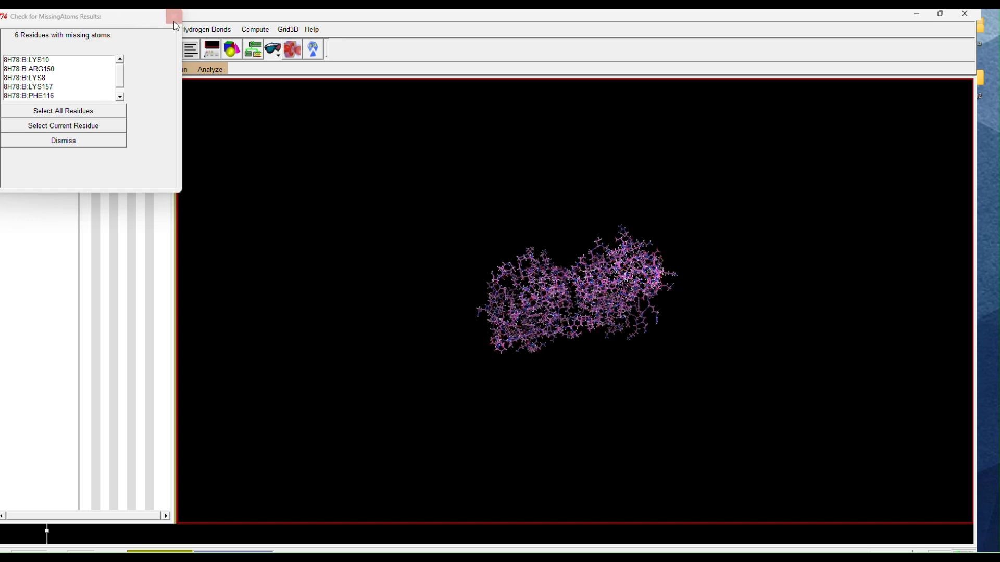
{"action": "left_click", "coordinate": [174, 16]}
Step: Repair the missing atoms in the 8H78 protein and dismiss the close-contacts results
{"action": "left_click", "coordinate": [75, 31]}
{"action": "mouse_move", "coordinate": [127, 118]}
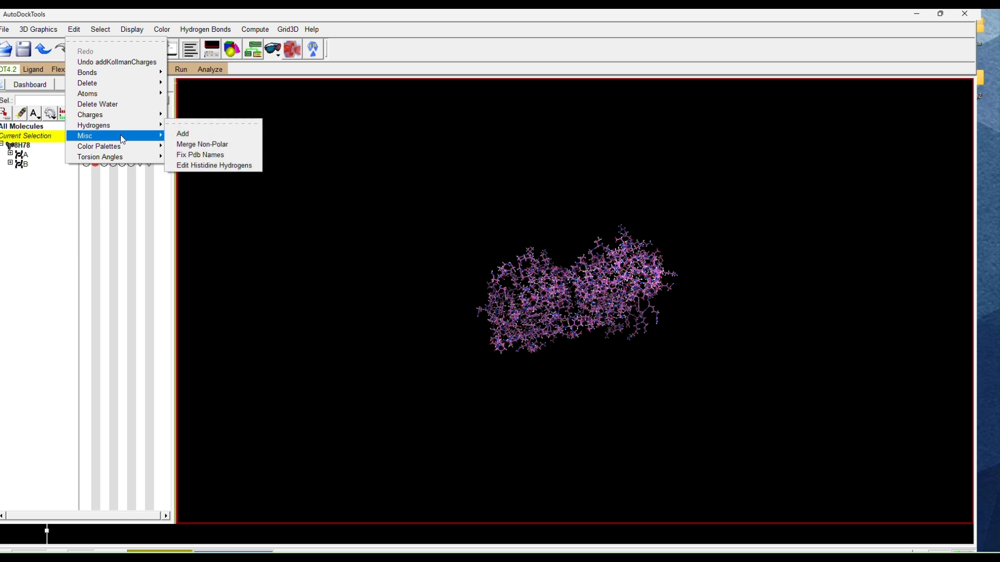
{"action": "mouse_move", "coordinate": [132, 138]}
{"action": "left_click", "coordinate": [213, 176]}
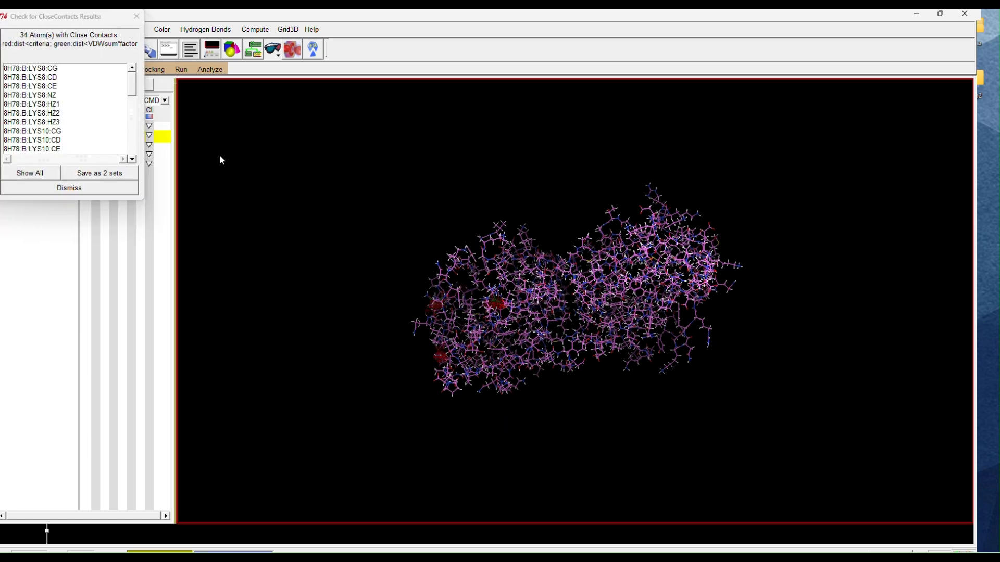
{"action": "left_click", "coordinate": [66, 191]}
Step: Recheck the repaired 8H78 protein for missing atoms and close the results
{"action": "left_click", "coordinate": [73, 31]}
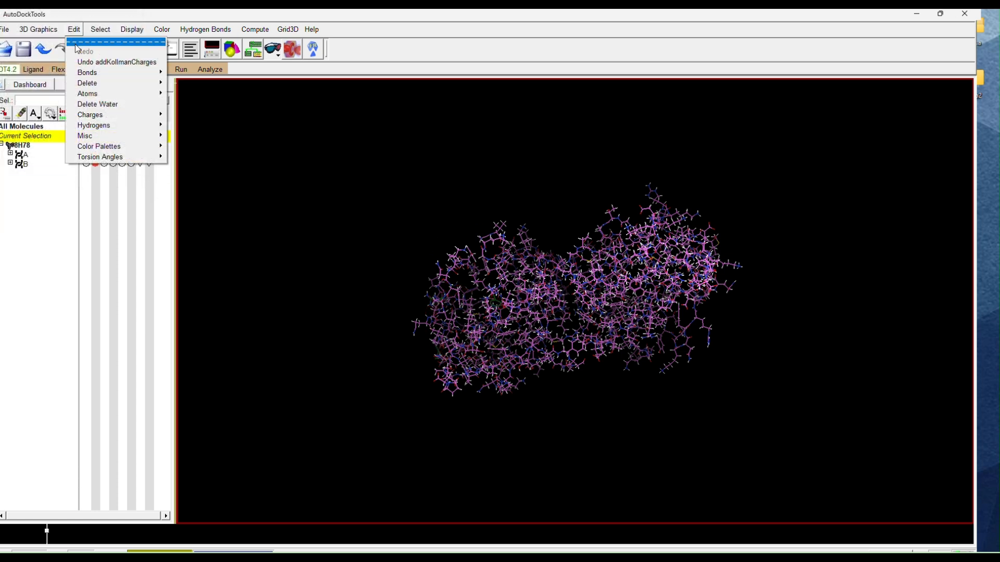
{"action": "mouse_move", "coordinate": [150, 138]}
{"action": "left_click", "coordinate": [201, 175]}
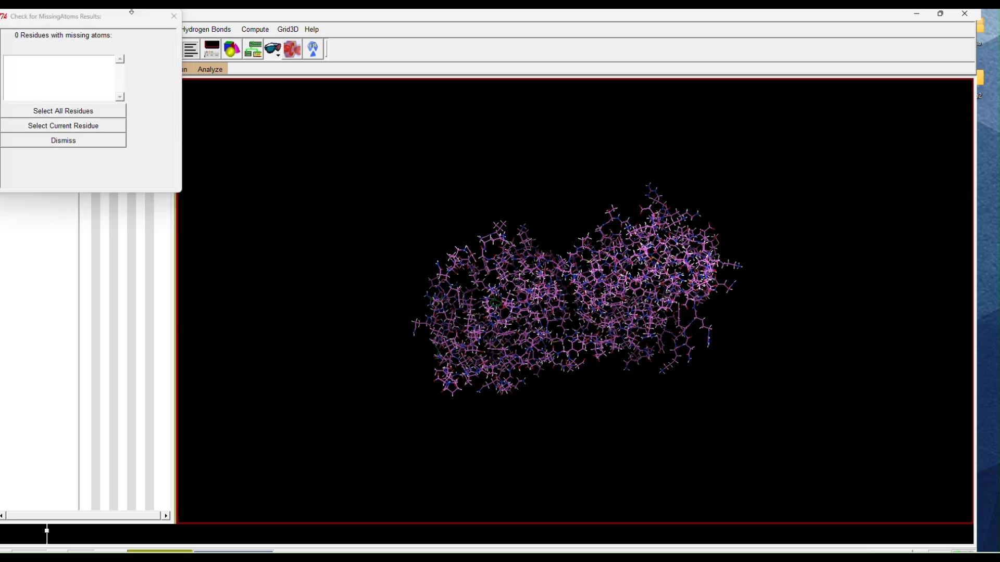
{"action": "left_click", "coordinate": [174, 16]}
Step: Choose 8H78 as the grid macromolecule and accept the initialization notice
{"action": "mouse_move", "coordinate": [482, 329]}
{"action": "left_mouse_down"}
{"action": "mouse_move", "coordinate": [307, 340]}
{"action": "mouse_move", "coordinate": [505, 239]}
{"action": "mouse_move", "coordinate": [451, 219]}
{"action": "mouse_move", "coordinate": [493, 328]}
{"action": "left_mouse_up"}
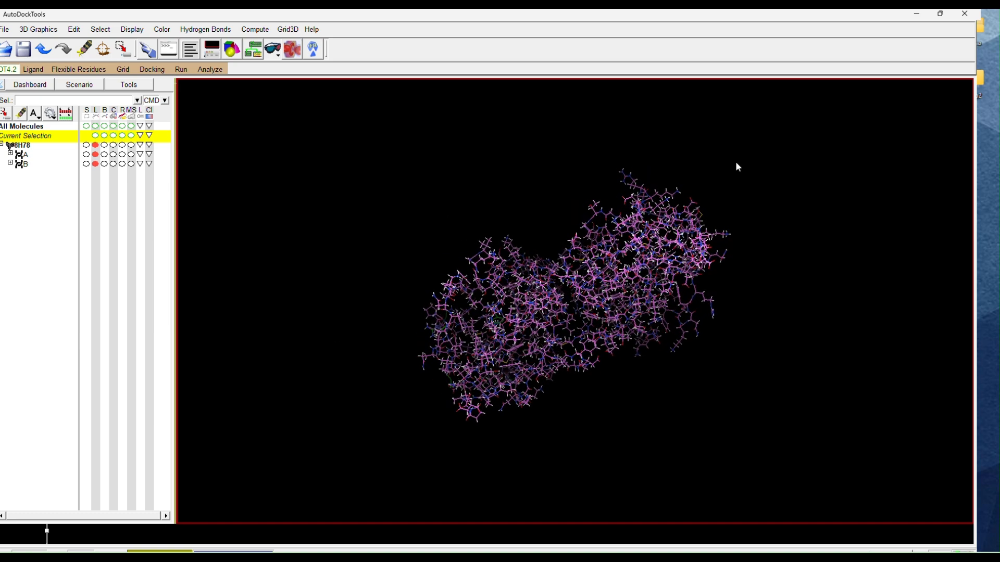
{"action": "left_click_drag", "start_coordinate": [599, 336], "coordinate": [557, 342]}
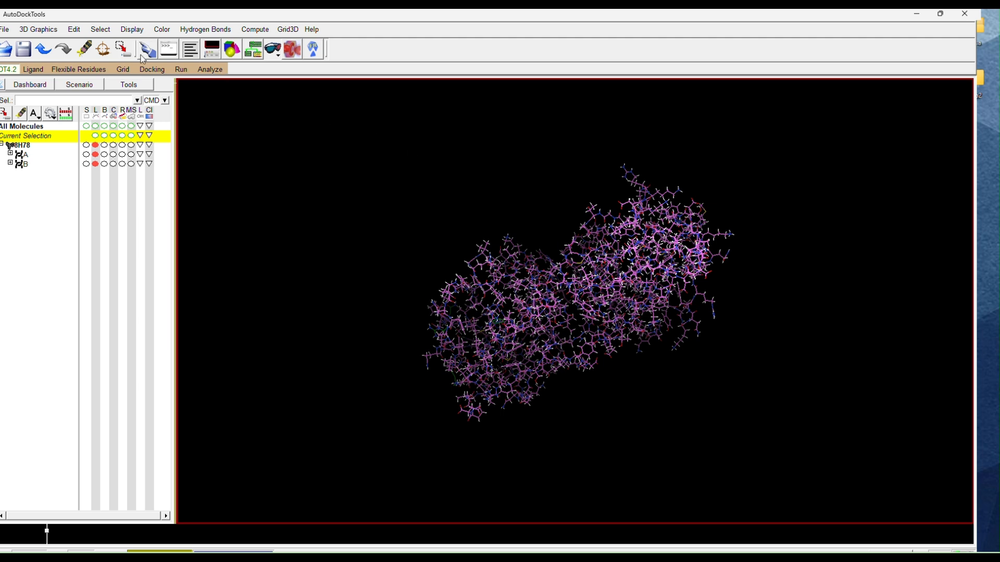
{"action": "left_click", "coordinate": [120, 71]}
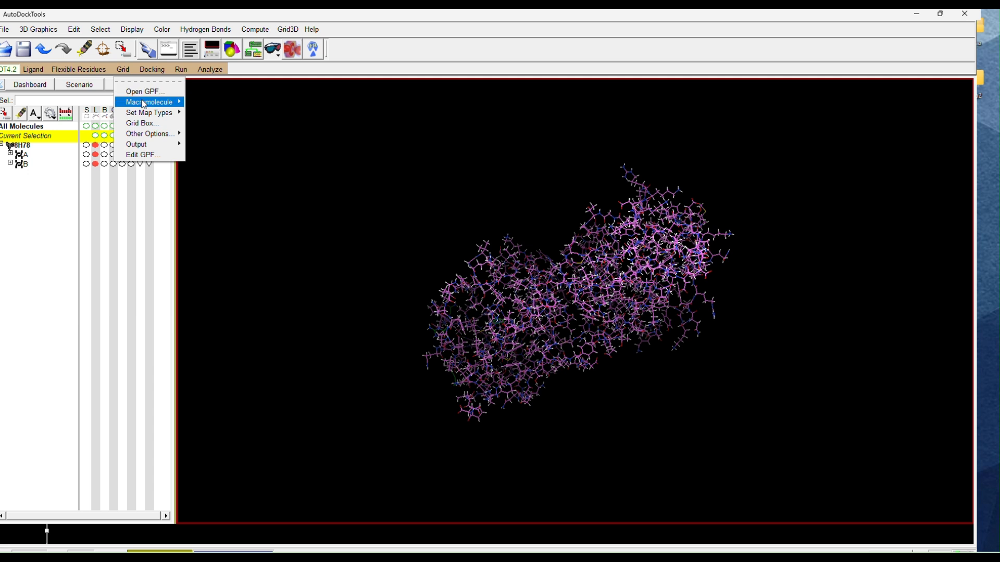
{"action": "mouse_move", "coordinate": [139, 103]}
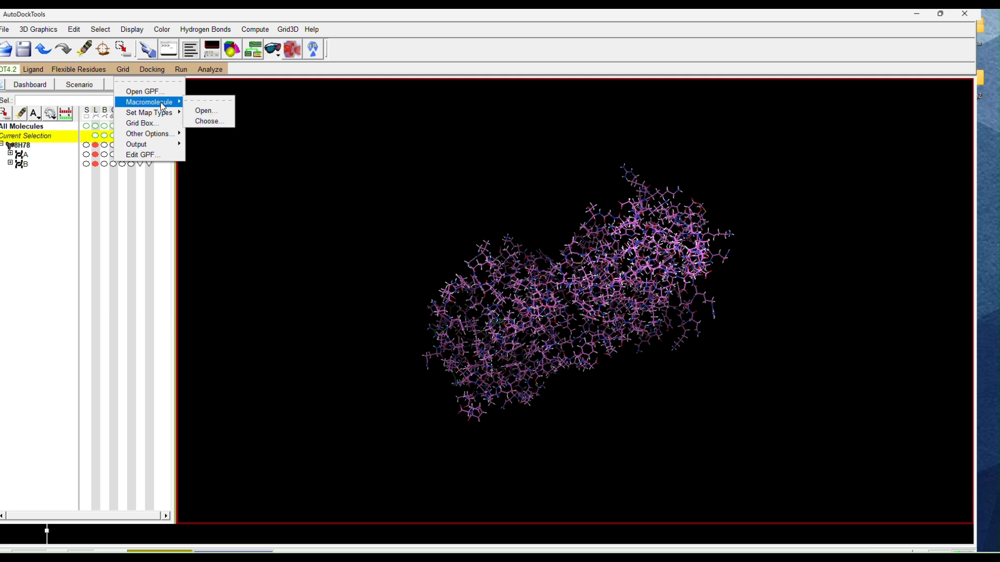
{"action": "left_click", "coordinate": [203, 122]}
{"action": "double_click", "coordinate": [38, 55]}
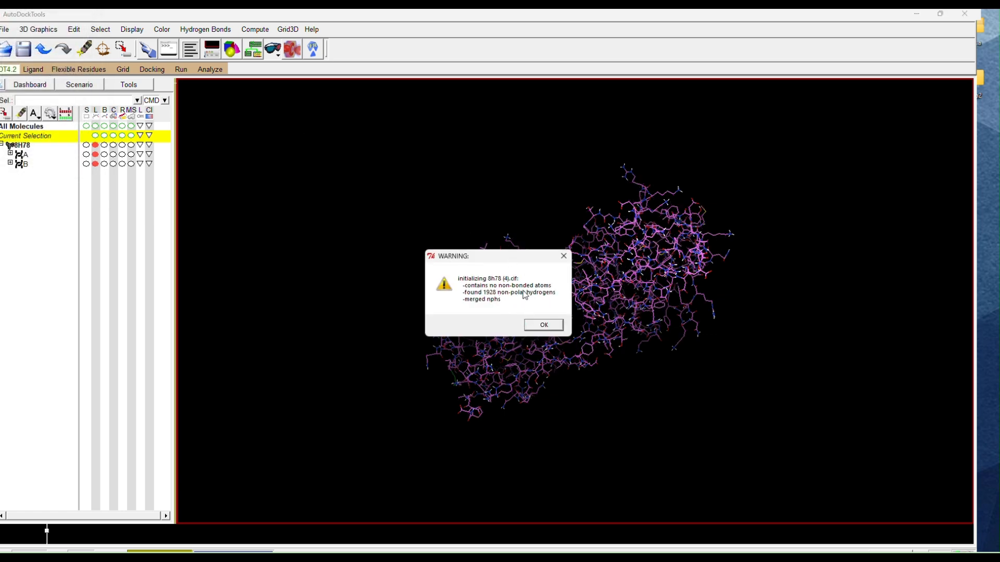
{"action": "left_click", "coordinate": [547, 326]}
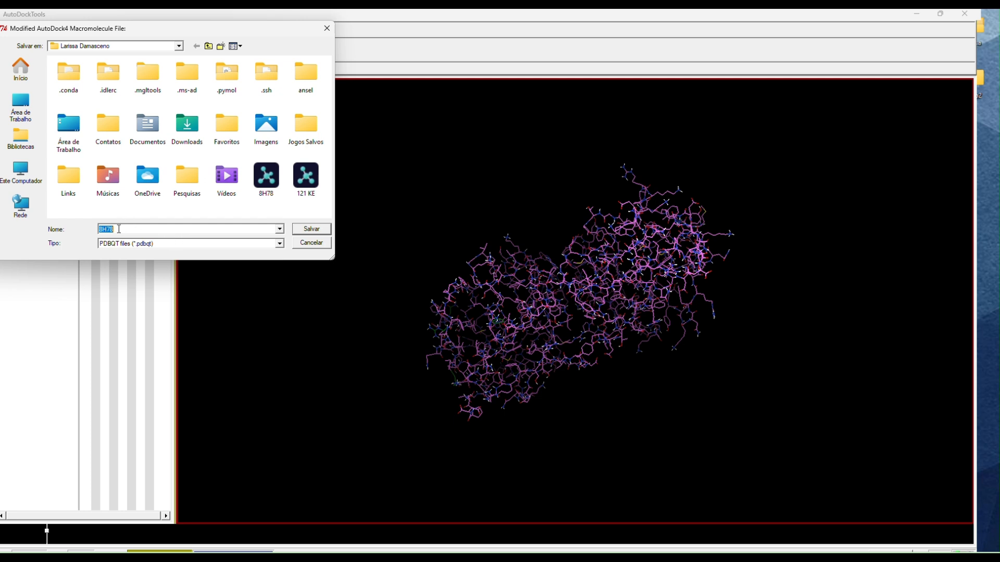
Step: Save the prepared macromolecule as the PDBQT file 8H78, replacing the existing file
{"action": "left_click", "coordinate": [144, 228]}
{"action": "left_click", "coordinate": [311, 229]}
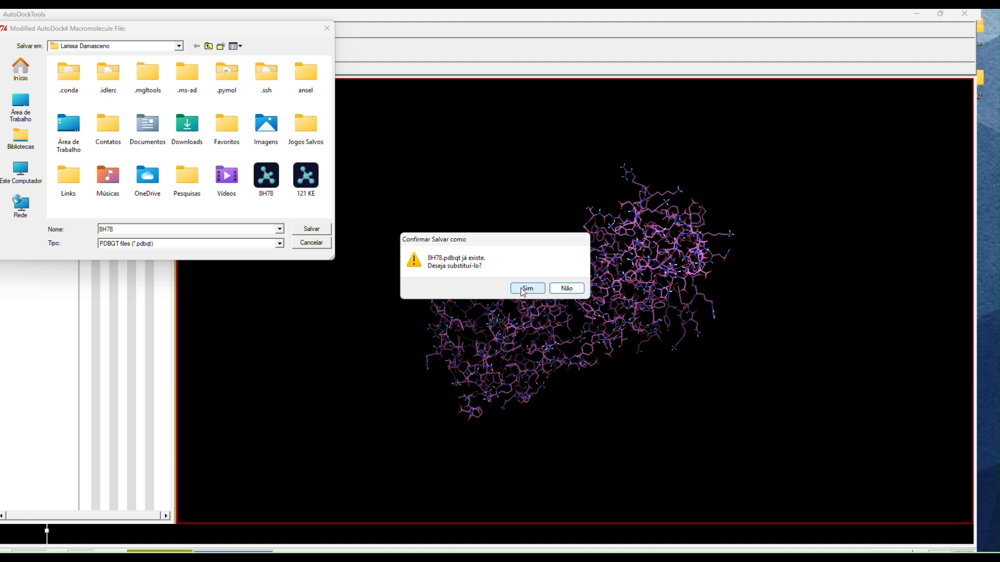
{"action": "left_click", "coordinate": [526, 289]}
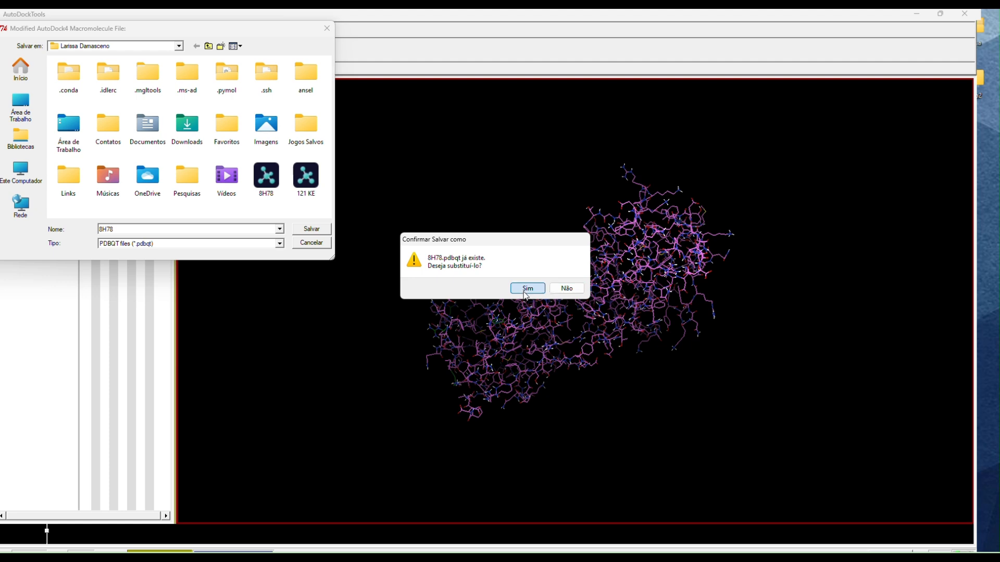
Step: Quit AutoDockTools by closing its AutoDockTools-1.5.7 console window
{"action": "left_click_drag", "start_coordinate": [563, 354], "coordinate": [596, 203]}
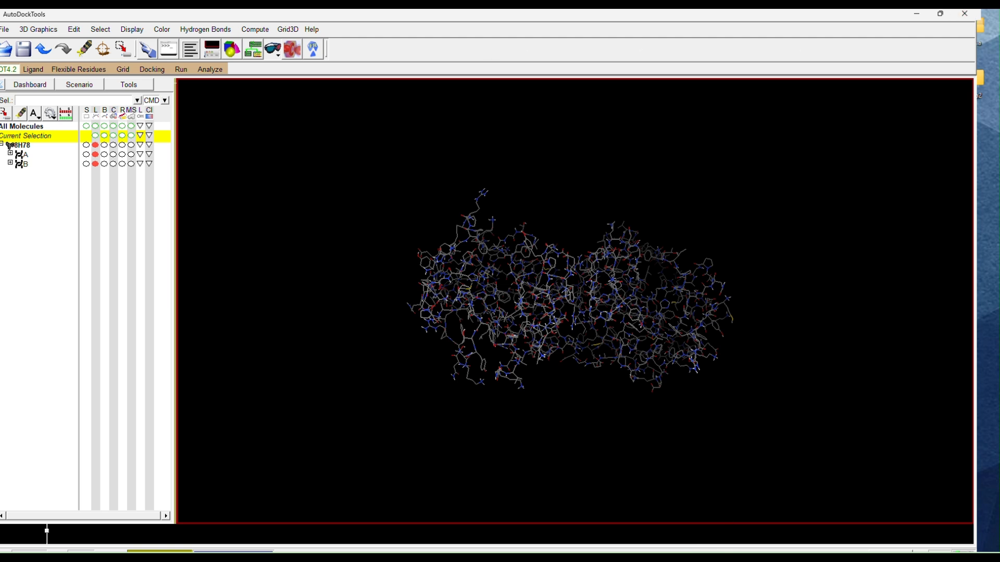
{"action": "mouse_move", "coordinate": [603, 558]}
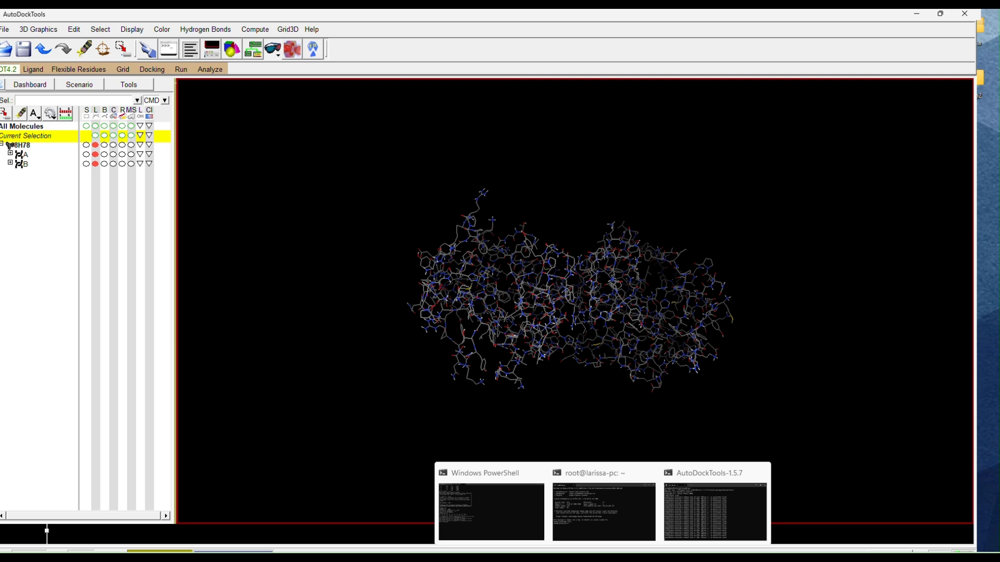
{"action": "left_click", "coordinate": [761, 473]}
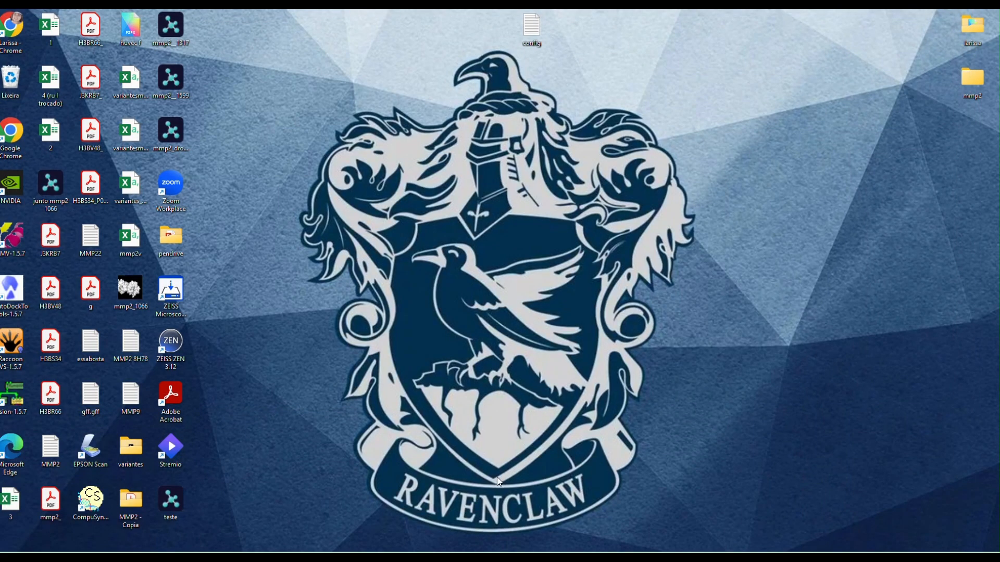
Step: Switch to Chrome and open the PubChem website from the existing "pubchem database" search results
{"action": "mouse_move", "coordinate": [568, 558]}
{"action": "left_click", "coordinate": [569, 518]}
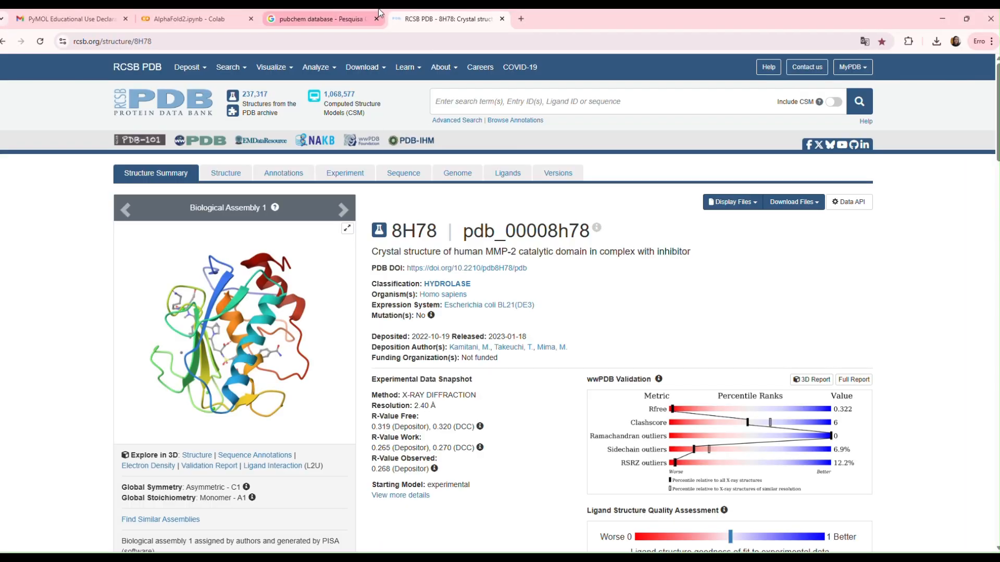
{"action": "left_click", "coordinate": [341, 21]}
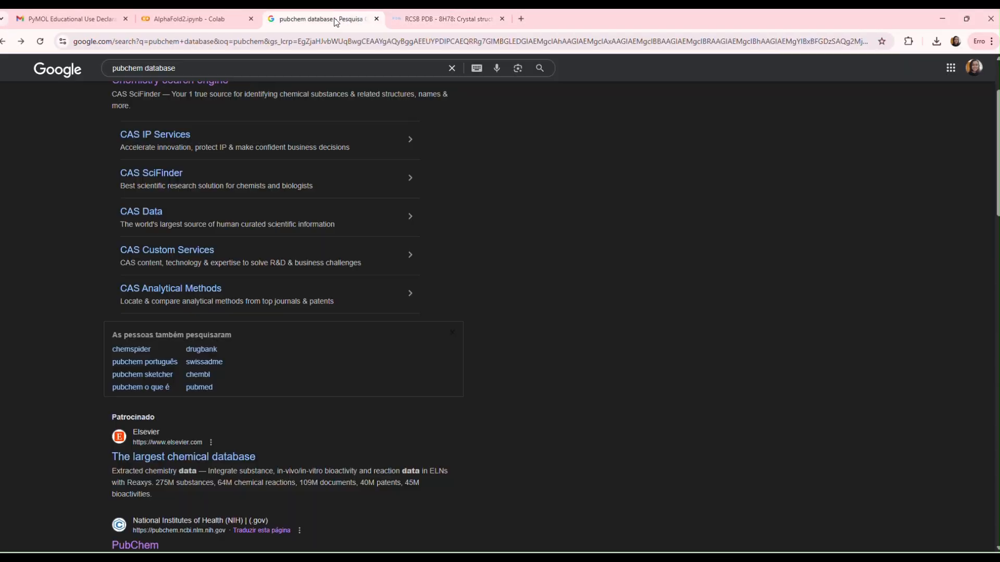
{"action": "left_click", "coordinate": [303, 68]}
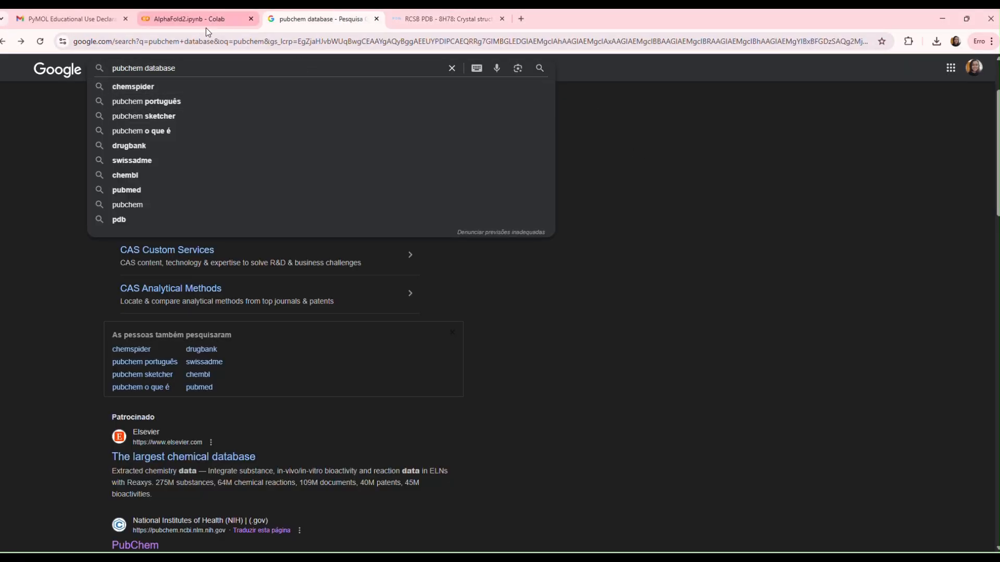
{"action": "left_click_drag", "start_coordinate": [207, 69], "coordinate": [18, 72]}
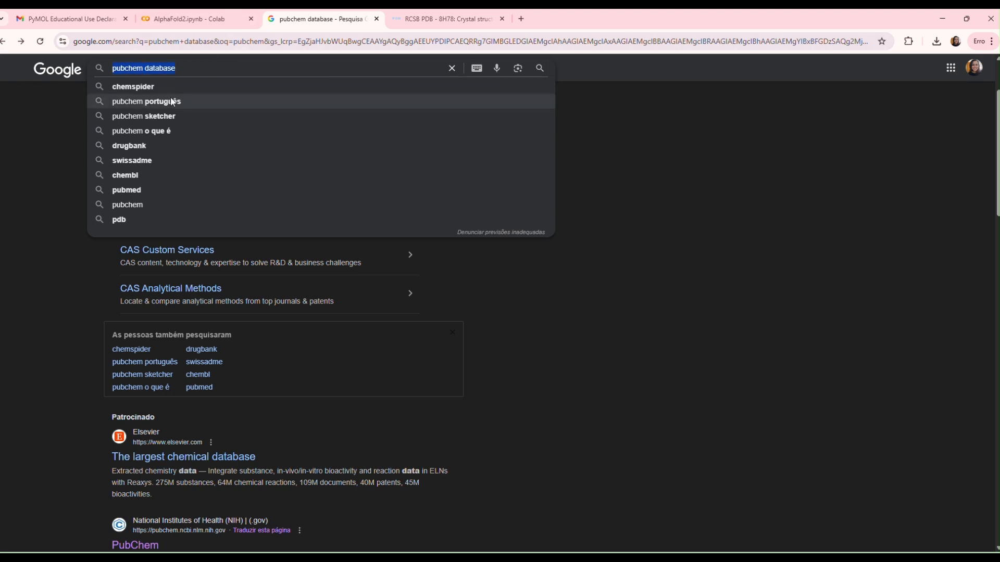
{"action": "left_click", "coordinate": [725, 177]}
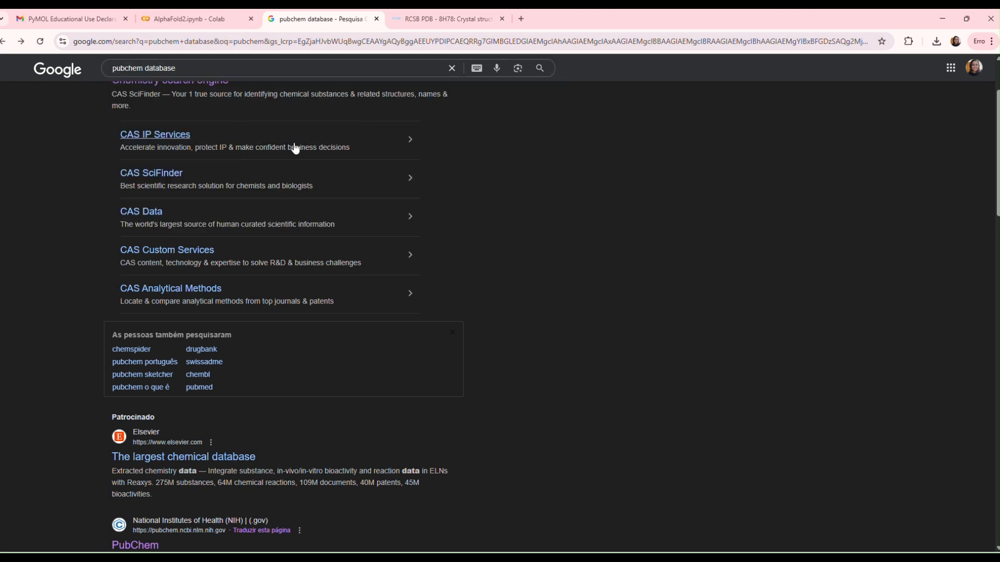
{"action": "scroll", "coordinate": [154, 132], "scroll_direction": "down", "scroll_amount": 2}
{"action": "scroll", "coordinate": [154, 131], "scroll_direction": "down", "scroll_amount": 4}
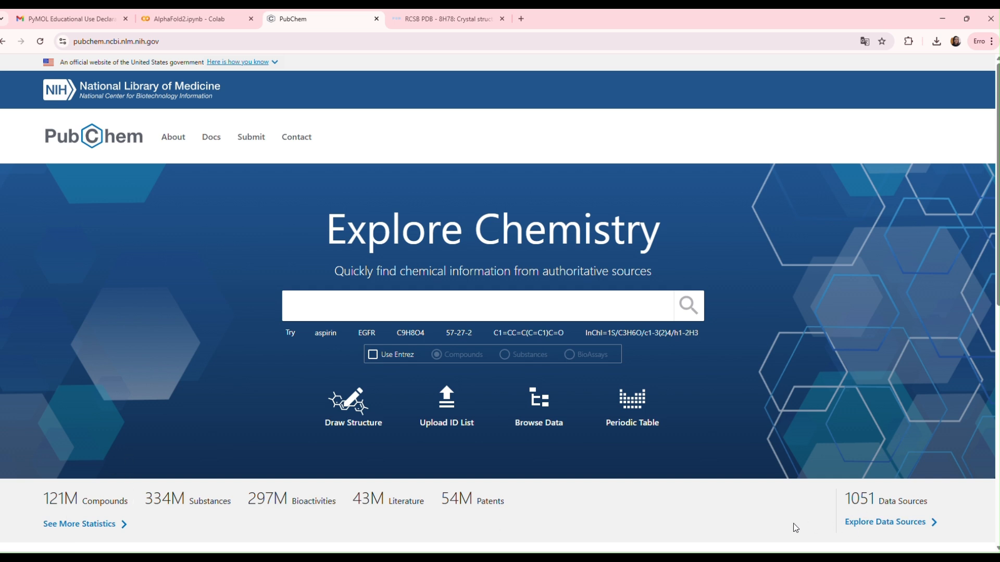
Step: Open PubChem's data sources list in a separate tab and look through the contributing sources
{"action": "right_click", "coordinate": [871, 526]}
{"action": "left_click", "coordinate": [906, 400]}
{"action": "left_click", "coordinate": [407, 21]}
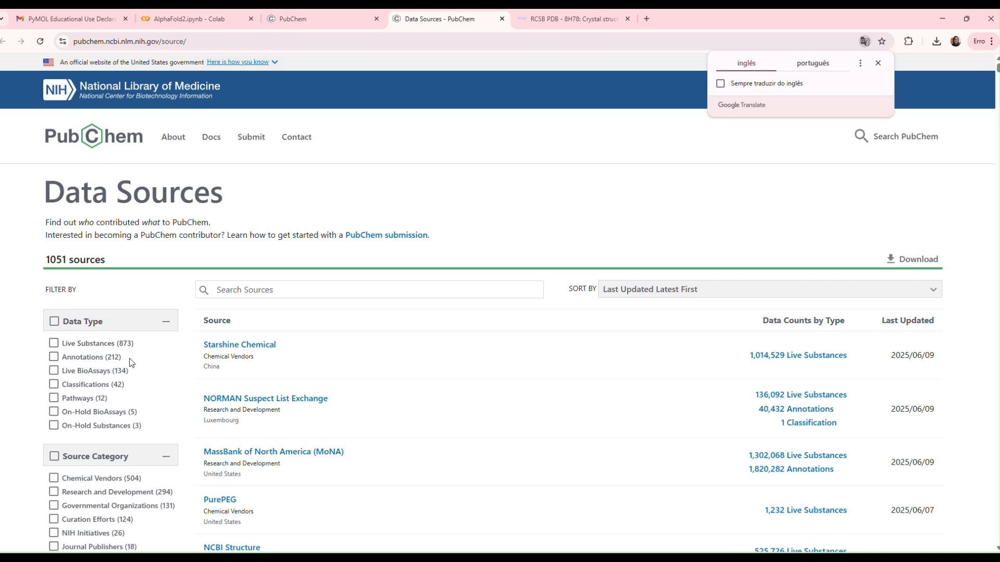
{"action": "scroll", "coordinate": [155, 376], "scroll_direction": "down", "scroll_amount": 1}
{"action": "scroll", "coordinate": [155, 376], "scroll_direction": "down", "scroll_amount": 8}
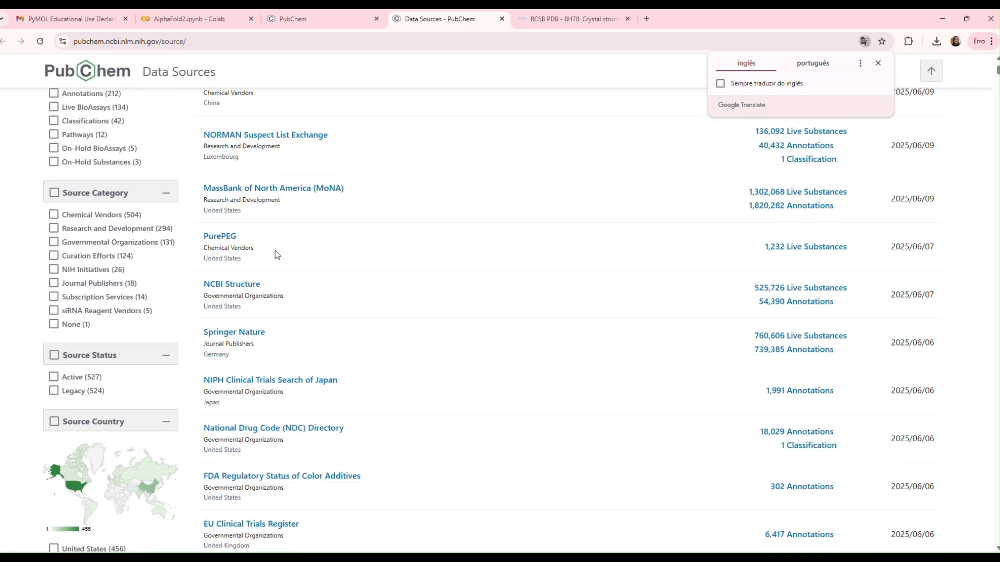
{"action": "scroll", "coordinate": [120, 395], "scroll_direction": "down", "scroll_amount": 8}
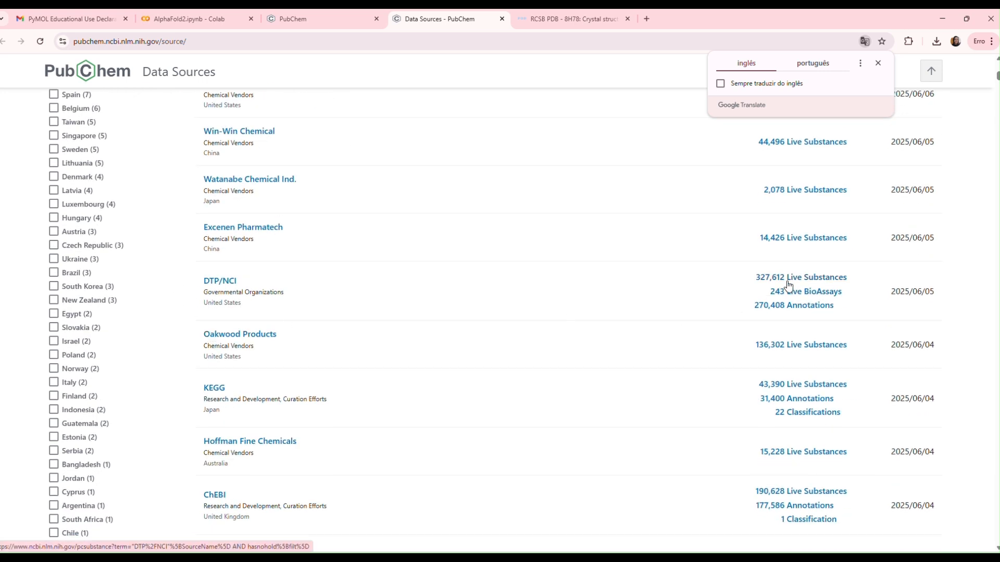
Step: Search PubChem for aspirin from its home page and open the best-match compound summary, CID 2244
{"action": "left_click", "coordinate": [360, 19]}
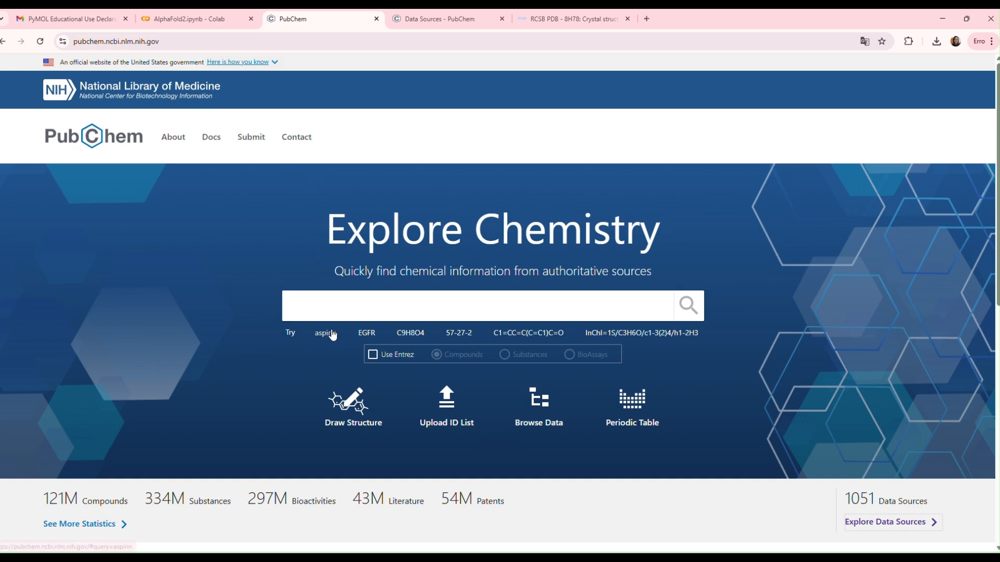
{"action": "scroll", "coordinate": [281, 406], "scroll_direction": "down", "scroll_amount": 2}
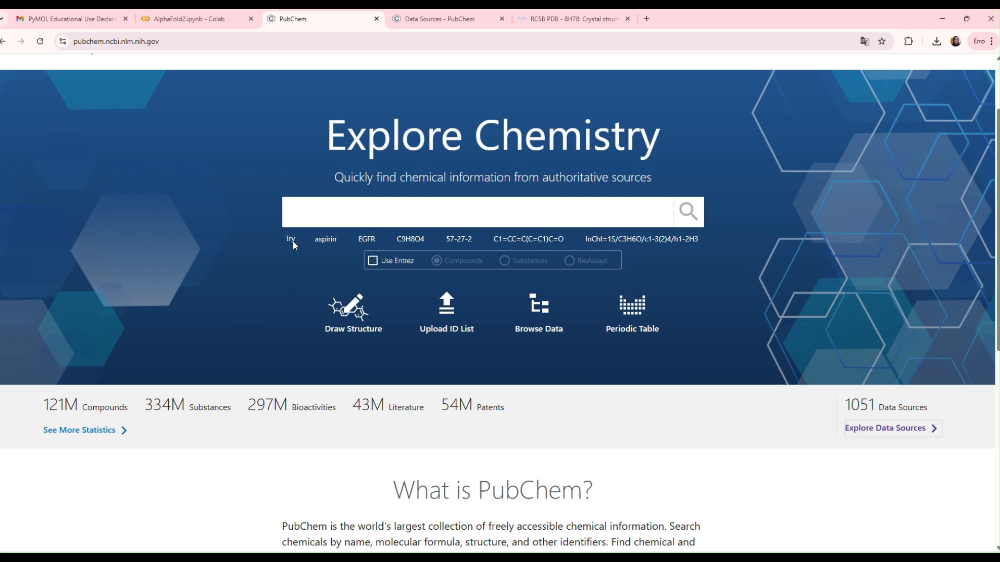
{"action": "scroll", "coordinate": [305, 242], "scroll_direction": "down", "scroll_amount": 1}
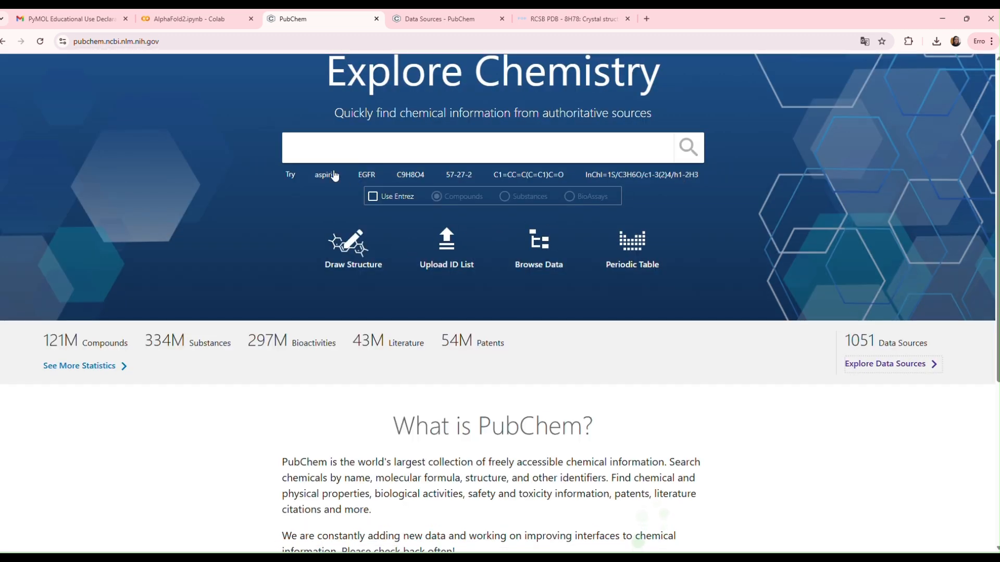
{"action": "left_click", "coordinate": [446, 145]}
{"action": "left_click", "coordinate": [332, 179]}
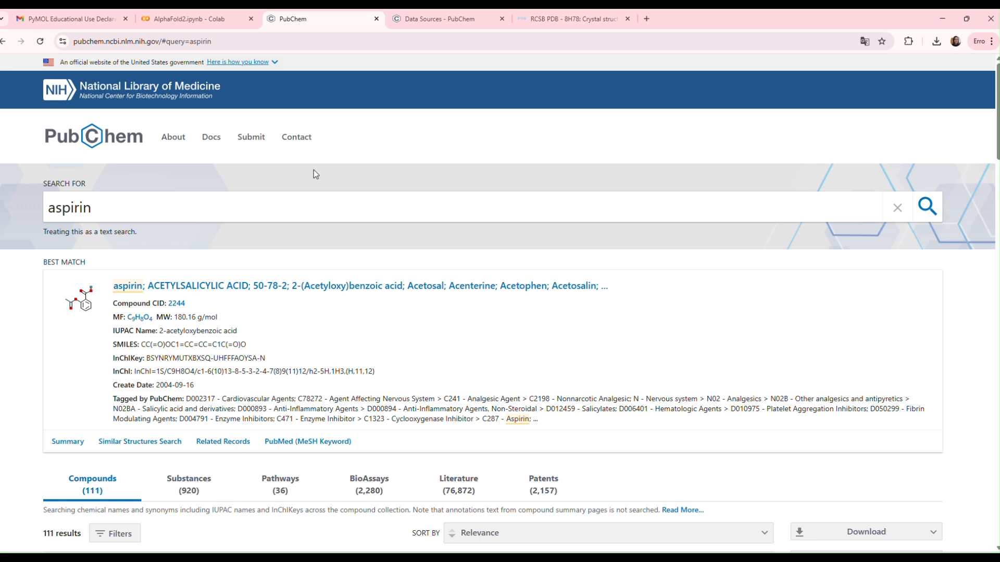
{"action": "left_click", "coordinate": [410, 290]}
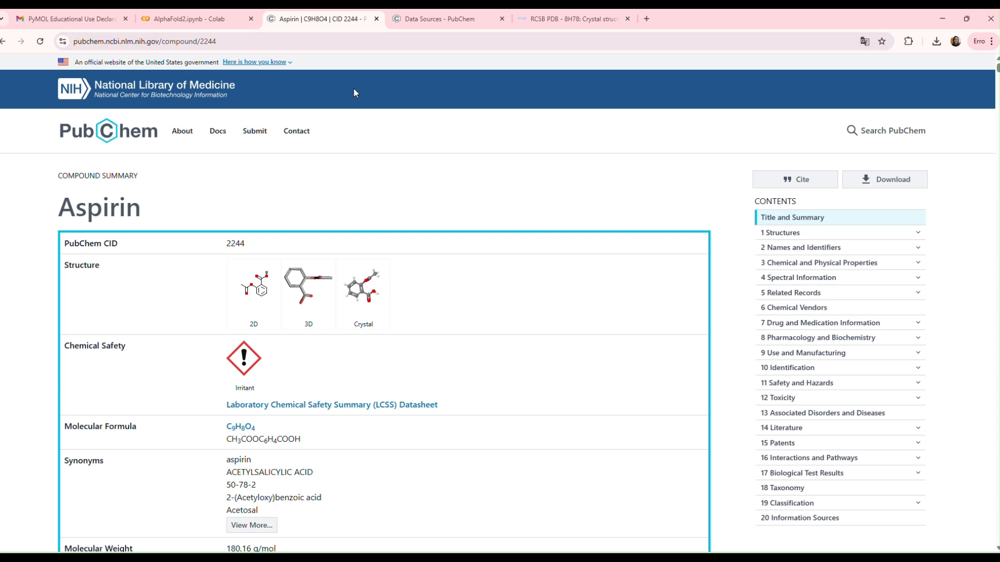
Step: Decline the site survey and download aspirin's 3D conformer as an SDF file
{"action": "scroll", "coordinate": [398, 210], "scroll_direction": "down", "scroll_amount": 2}
{"action": "scroll", "coordinate": [398, 190], "scroll_direction": "down", "scroll_amount": 2}
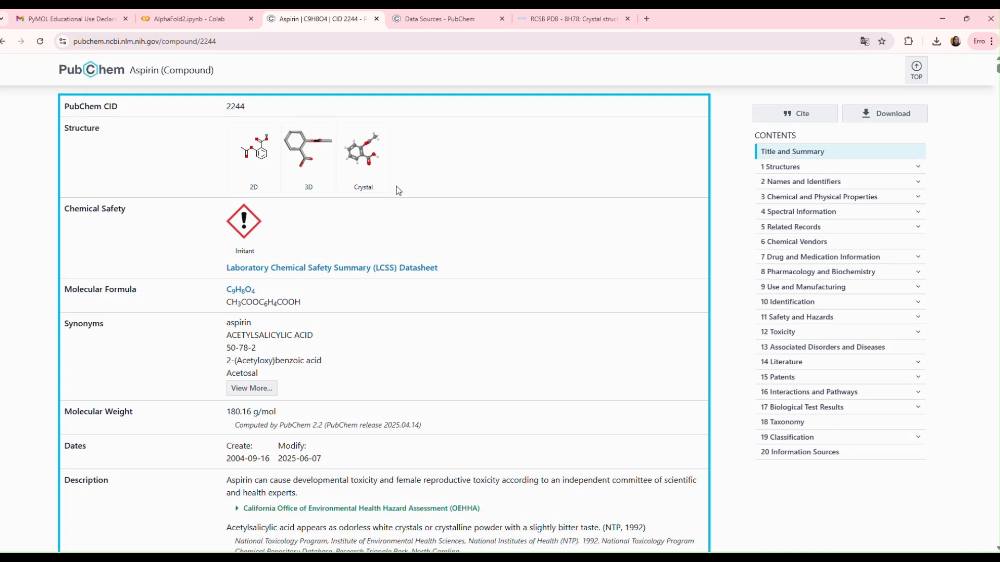
{"action": "scroll", "coordinate": [565, 208], "scroll_direction": "up", "scroll_amount": 5}
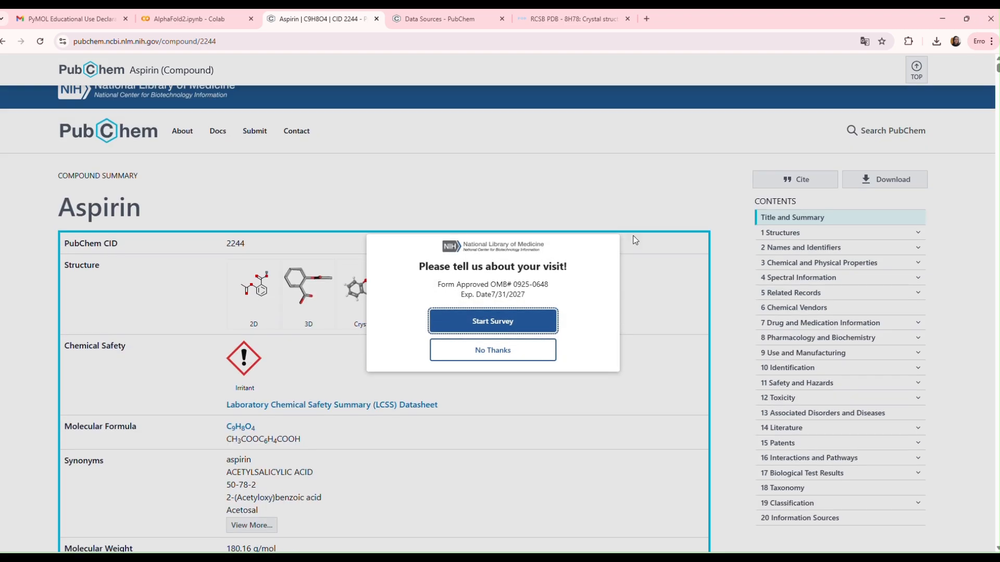
{"action": "left_click", "coordinate": [509, 358]}
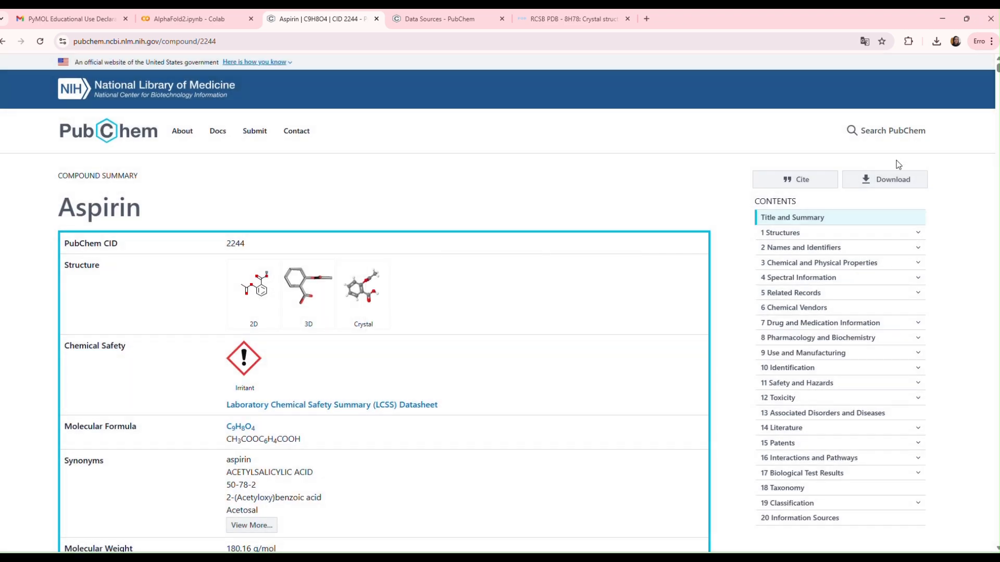
{"action": "left_click", "coordinate": [877, 180]}
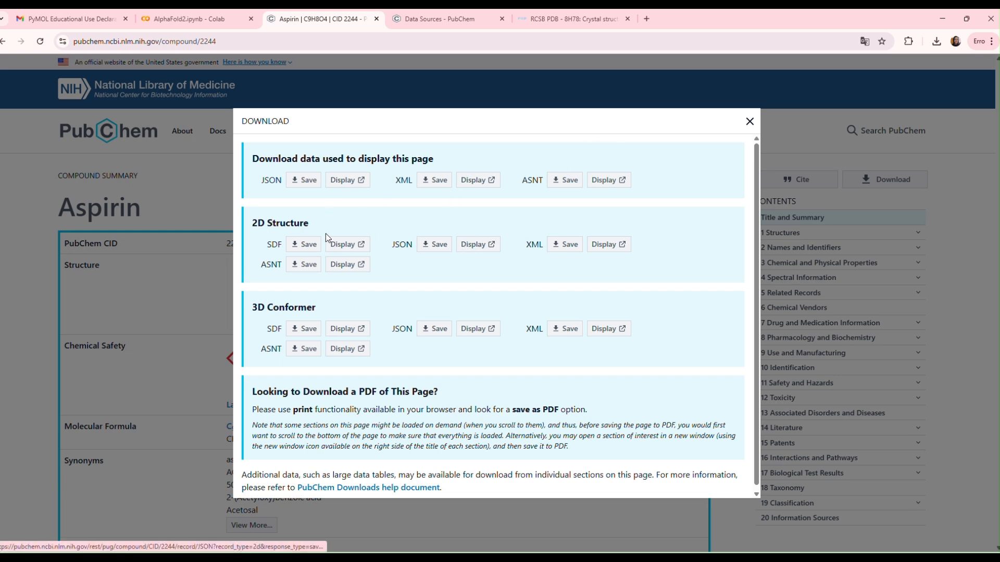
{"action": "left_click", "coordinate": [309, 332]}
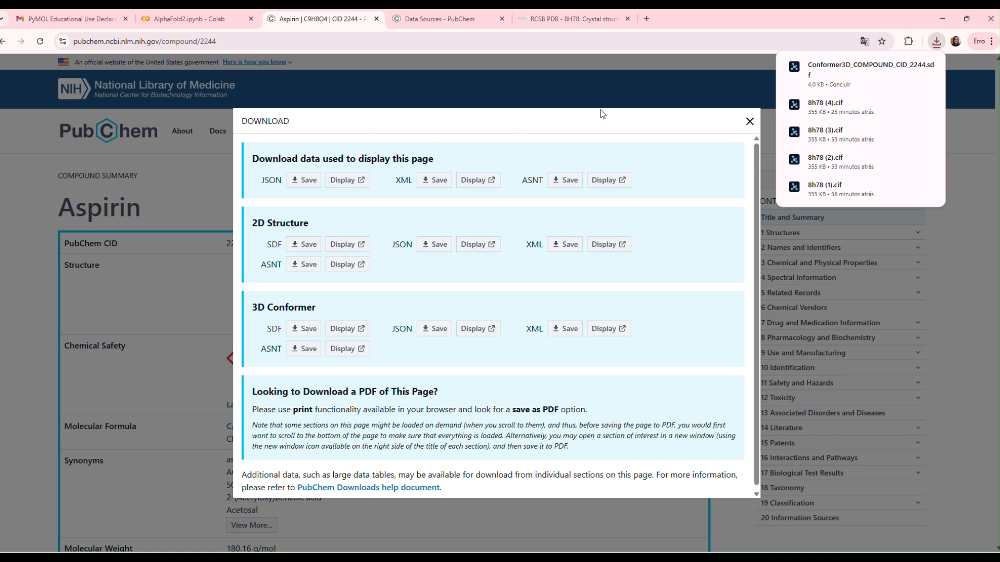
{"action": "left_click", "coordinate": [750, 123]}
Step: Examine the structures, names and identifiers sections of the aspirin compound page
{"action": "scroll", "coordinate": [359, 441], "scroll_direction": "down", "scroll_amount": 8}
{"action": "scroll", "coordinate": [309, 387], "scroll_direction": "down", "scroll_amount": 4}
{"action": "scroll", "coordinate": [365, 235], "scroll_direction": "up", "scroll_amount": 3}
{"action": "scroll", "coordinate": [348, 268], "scroll_direction": "down", "scroll_amount": 5}
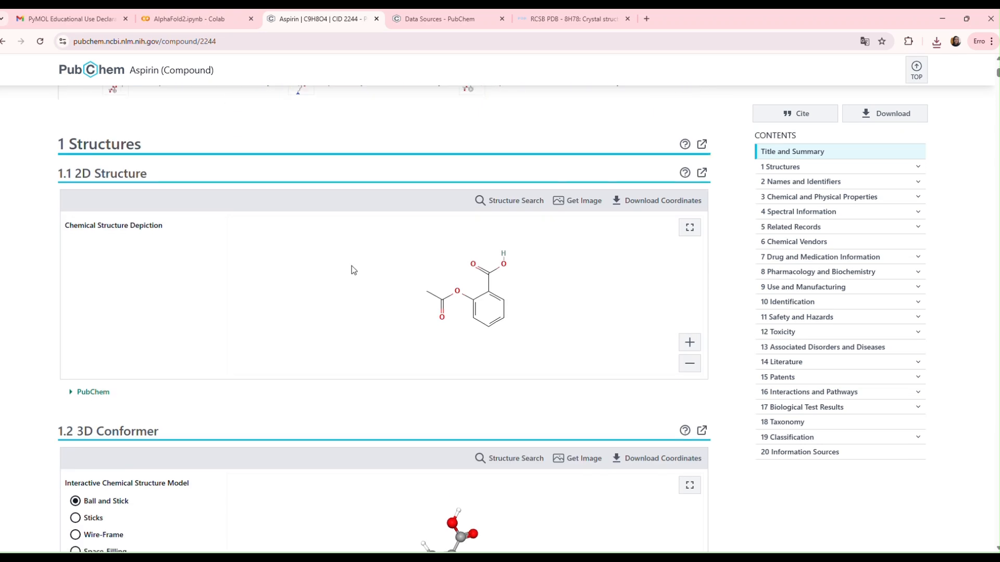
{"action": "scroll", "coordinate": [353, 269], "scroll_direction": "down", "scroll_amount": 15}
{"action": "scroll", "coordinate": [191, 211], "scroll_direction": "down", "scroll_amount": 7}
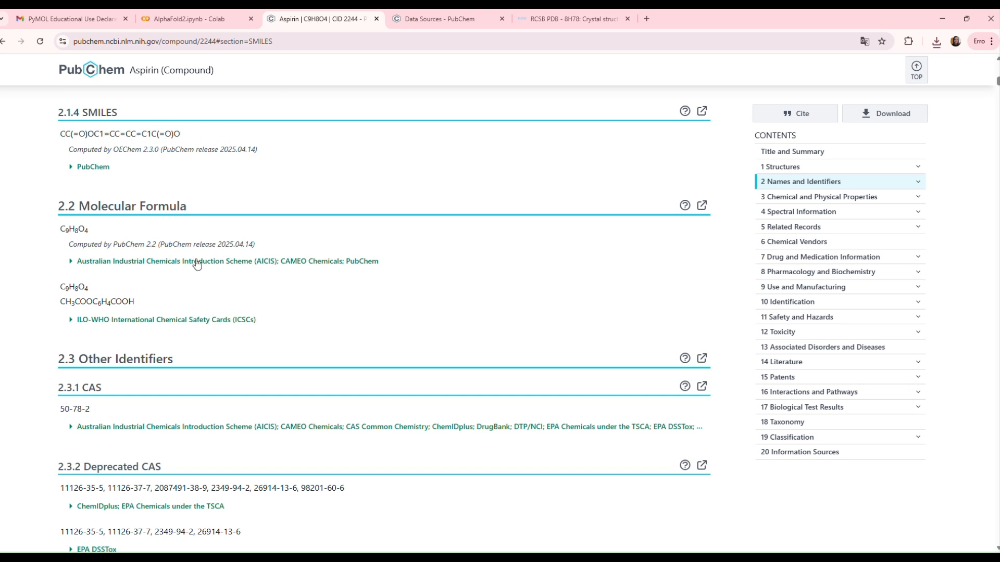
{"action": "scroll", "coordinate": [192, 277], "scroll_direction": "down", "scroll_amount": 12}
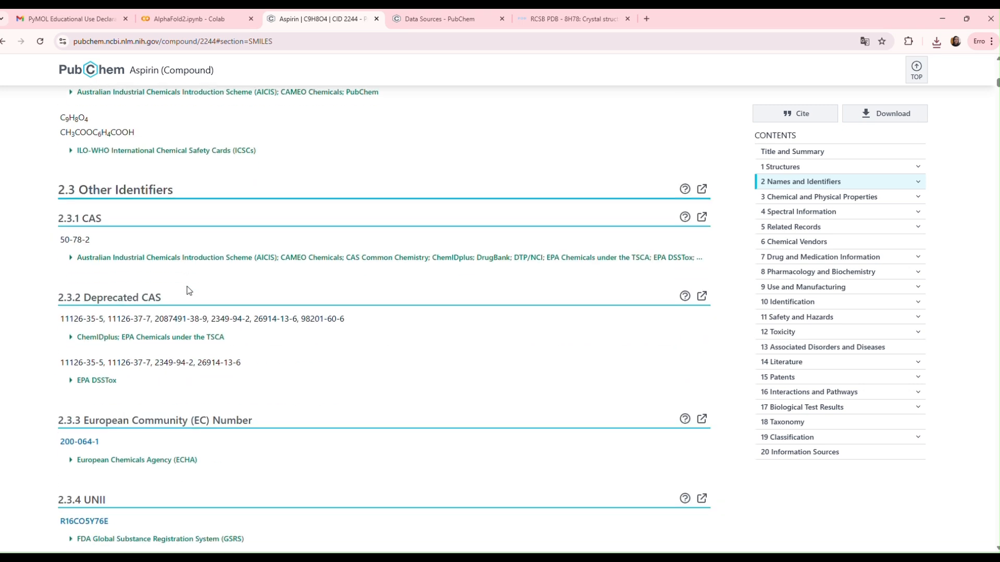
{"action": "scroll", "coordinate": [232, 465], "scroll_direction": "down", "scroll_amount": 15}
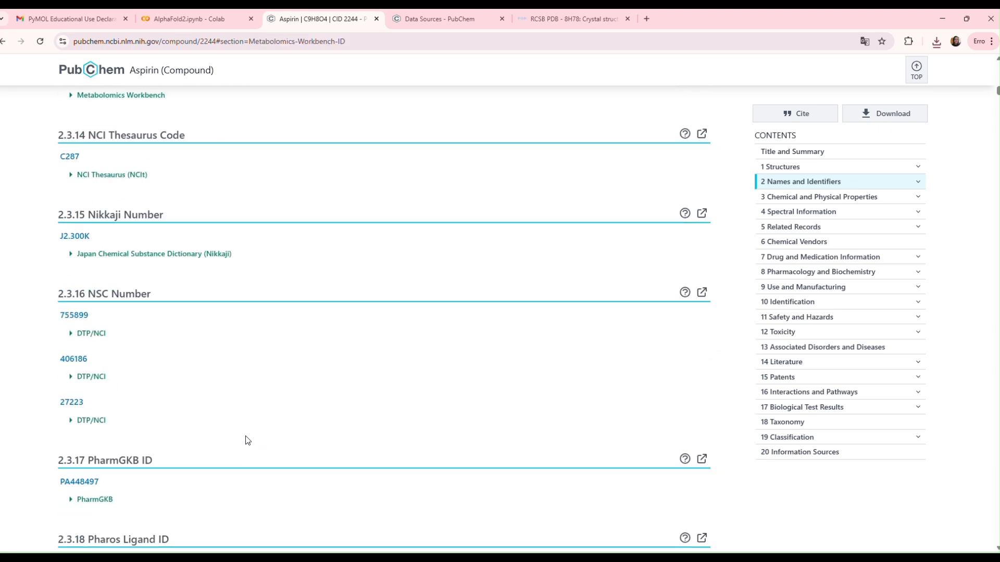
{"action": "scroll", "coordinate": [261, 439], "scroll_direction": "down", "scroll_amount": 3}
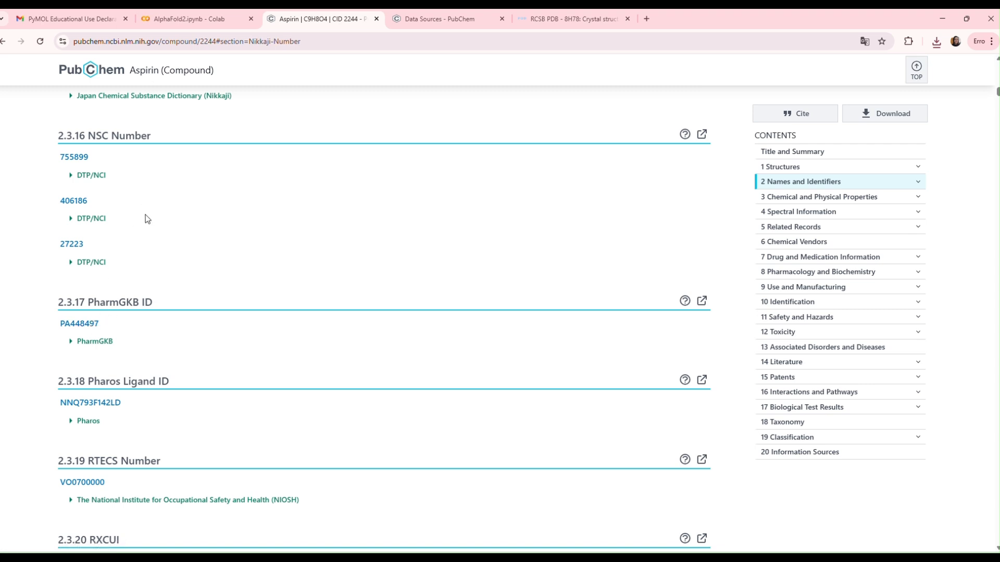
{"action": "scroll", "coordinate": [208, 91], "scroll_direction": "up", "scroll_amount": 9}
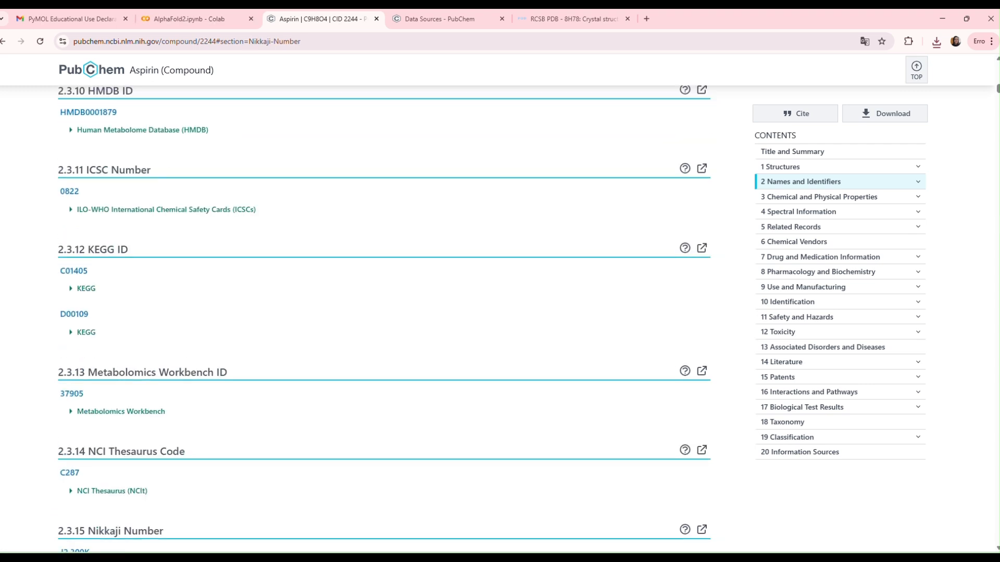
{"action": "left_click_drag", "start_coordinate": [999, 91], "coordinate": [999, 67]}
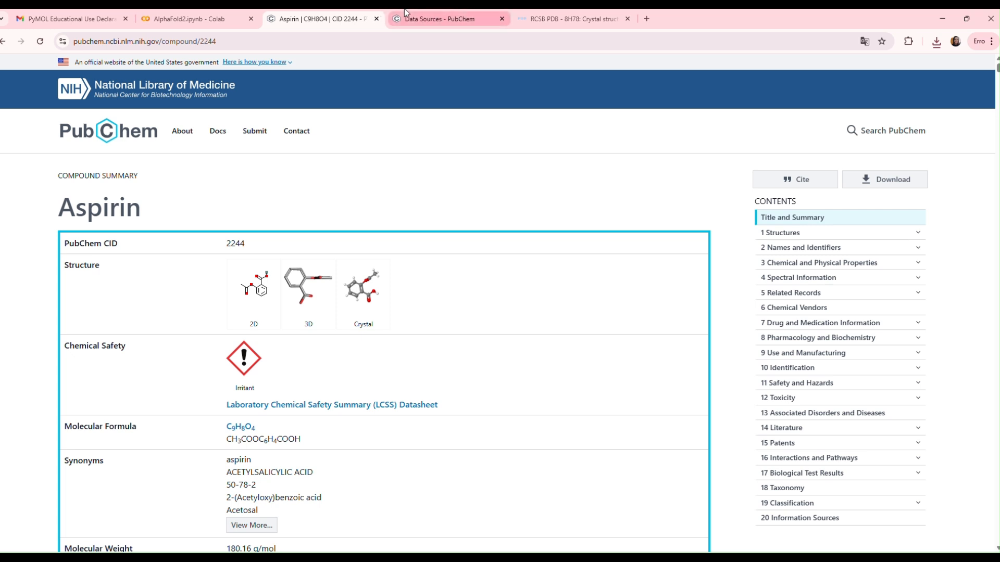
Step: Minimize Chrome, start AutoDockTools from the desktop and maximize its window
{"action": "left_click", "coordinate": [942, 18]}
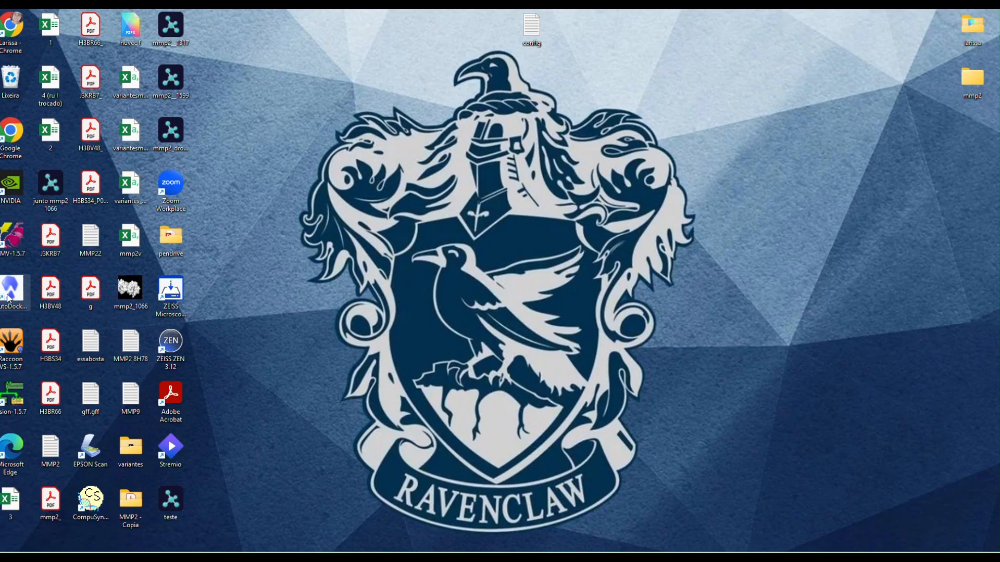
{"action": "double_click", "coordinate": [22, 288]}
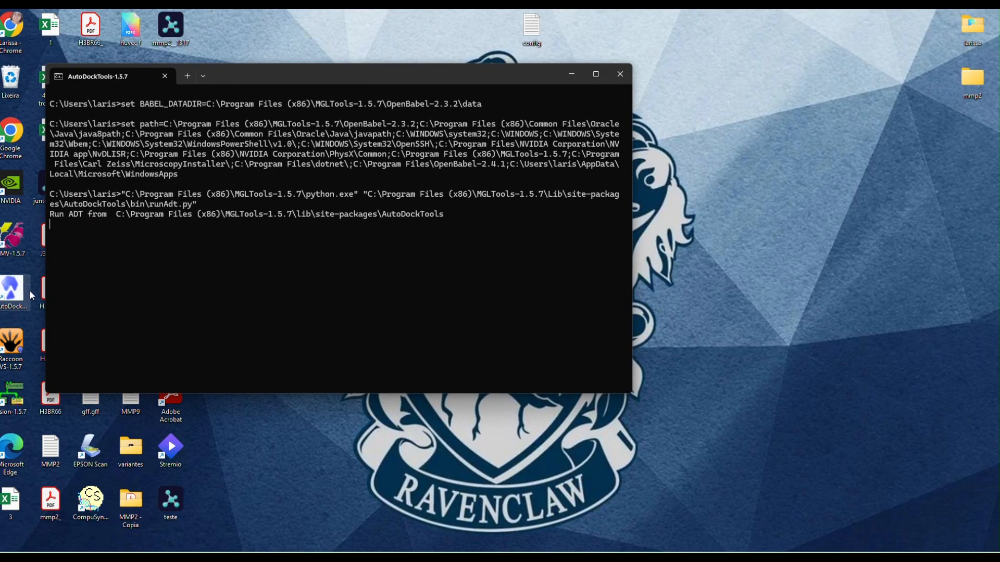
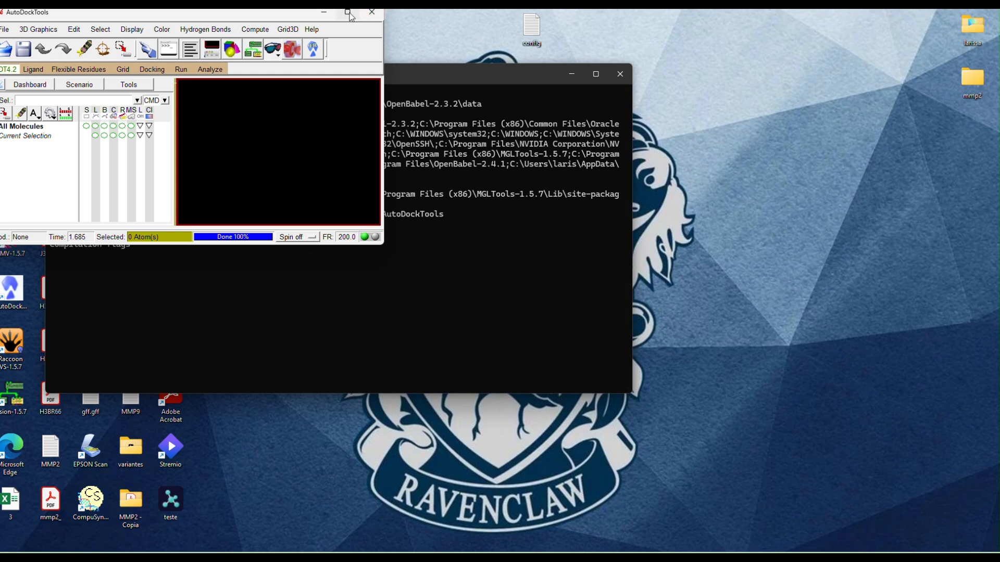
{"action": "left_click", "coordinate": [348, 12]}
Step: Load the aspirin molecule 2244 from the Downloads folder and show it in the Dashboard
{"action": "left_click", "coordinate": [5, 30]}
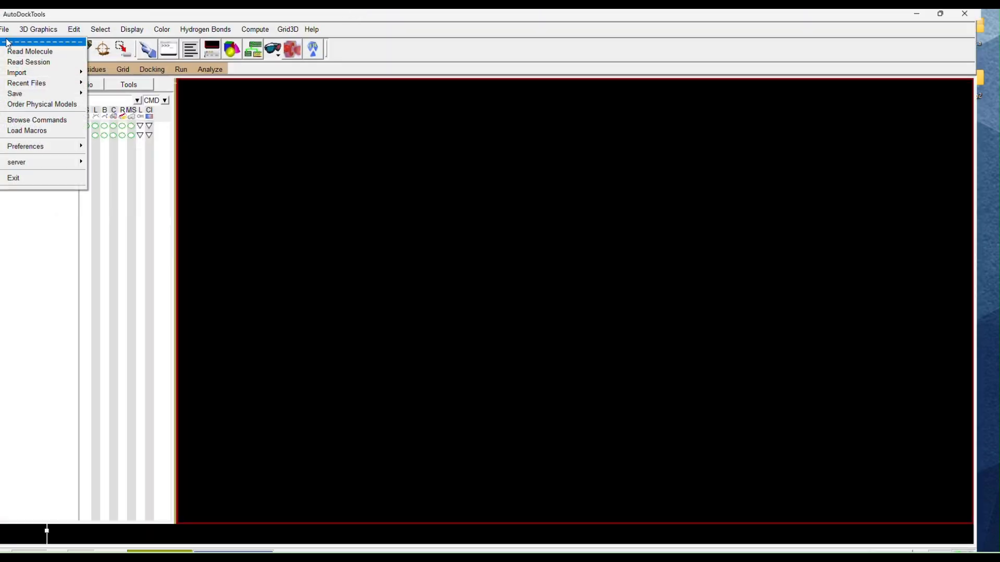
{"action": "left_click", "coordinate": [28, 52]}
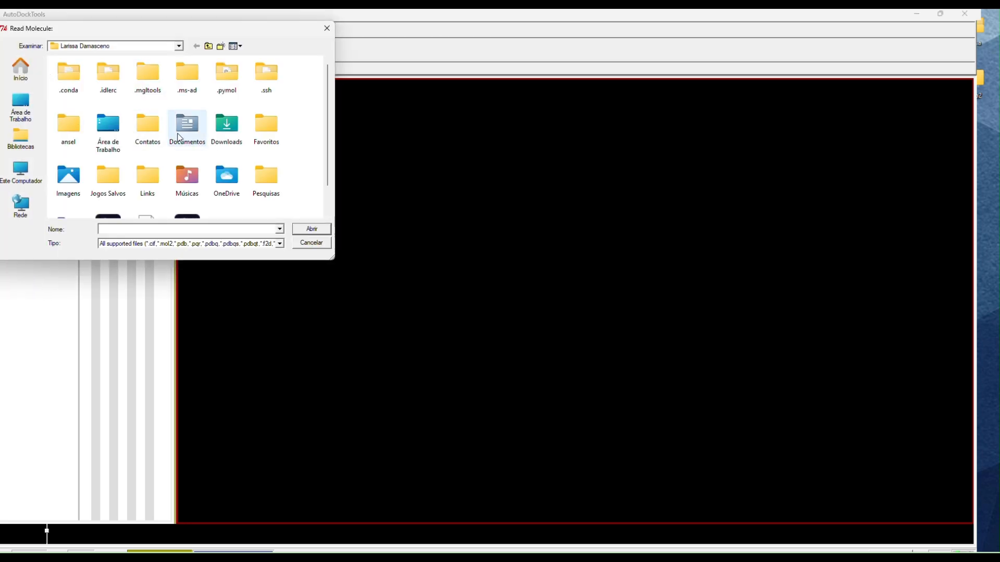
{"action": "double_click", "coordinate": [225, 125]}
{"action": "double_click", "coordinate": [94, 84]}
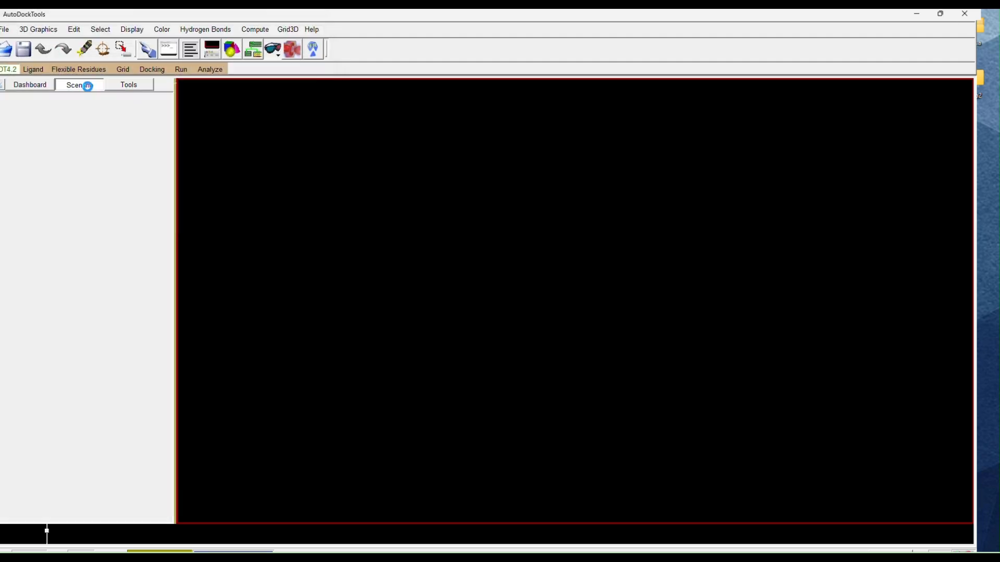
{"action": "left_click_drag", "start_coordinate": [509, 263], "coordinate": [292, 239]}
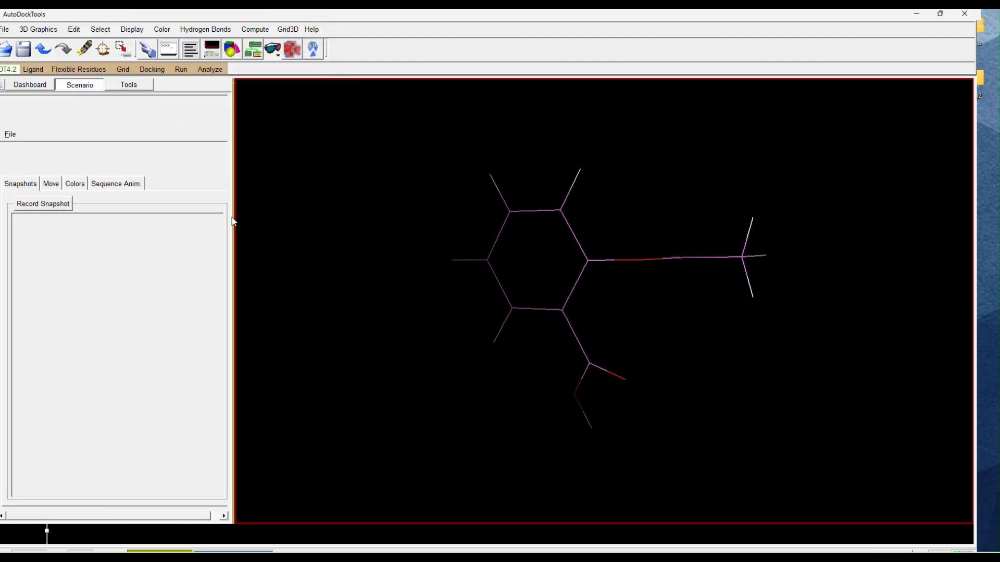
{"action": "left_click", "coordinate": [27, 86]}
{"action": "left_click_drag", "start_coordinate": [523, 257], "coordinate": [598, 283]}
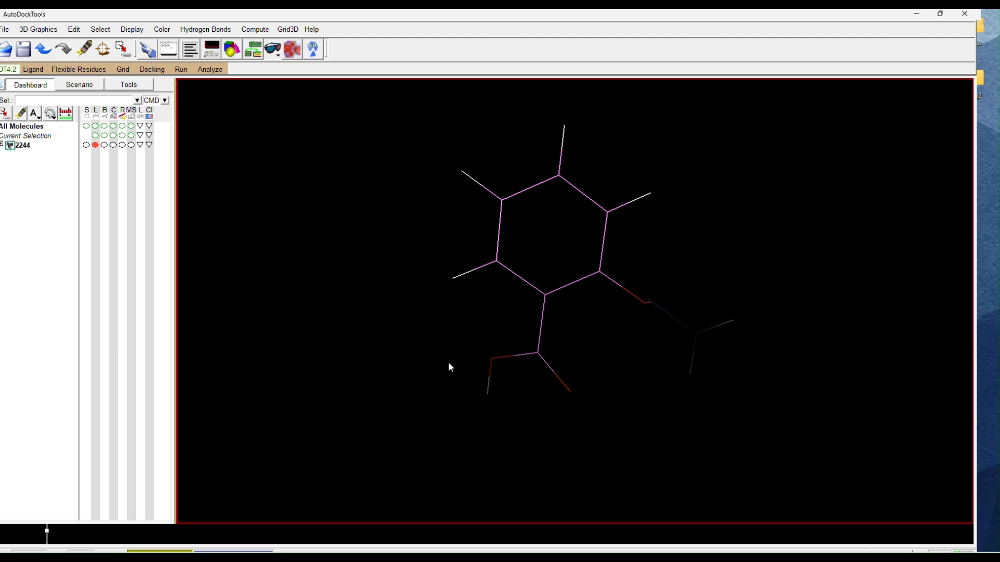
{"action": "left_click_drag", "start_coordinate": [596, 370], "coordinate": [473, 297]}
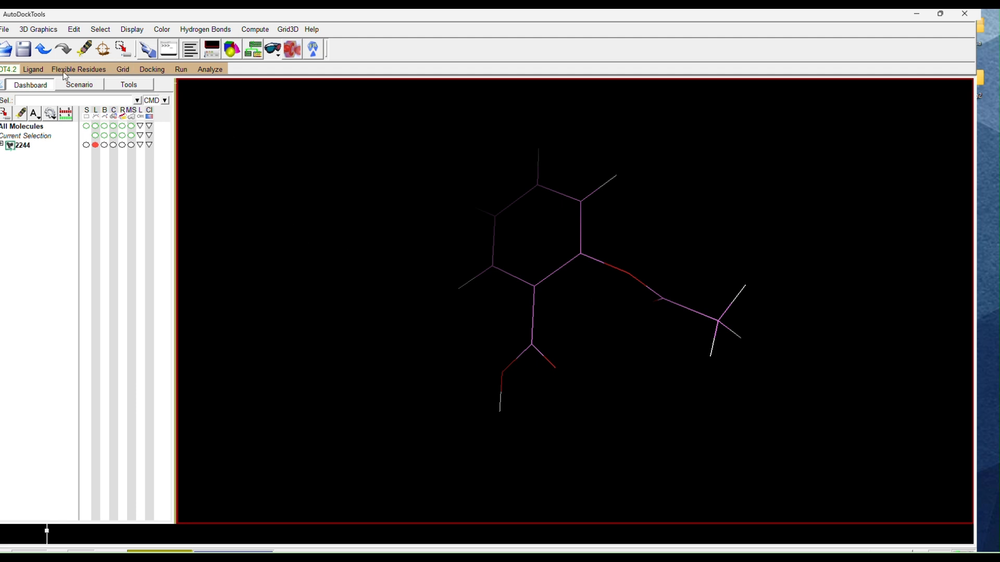
Step: Try to save molecule 2244 as a PDBQT ligand file
{"action": "left_click", "coordinate": [34, 74]}
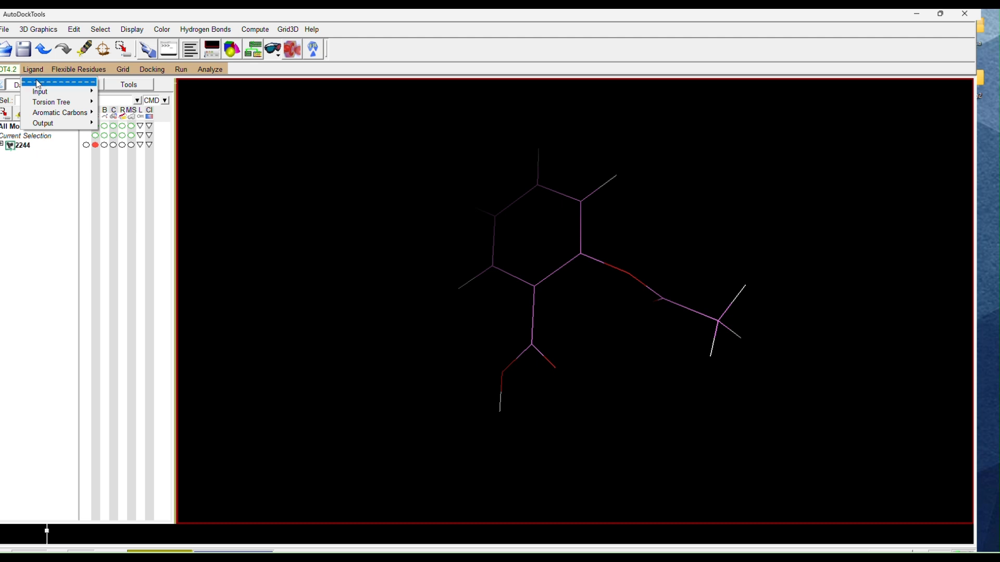
{"action": "mouse_move", "coordinate": [48, 125]}
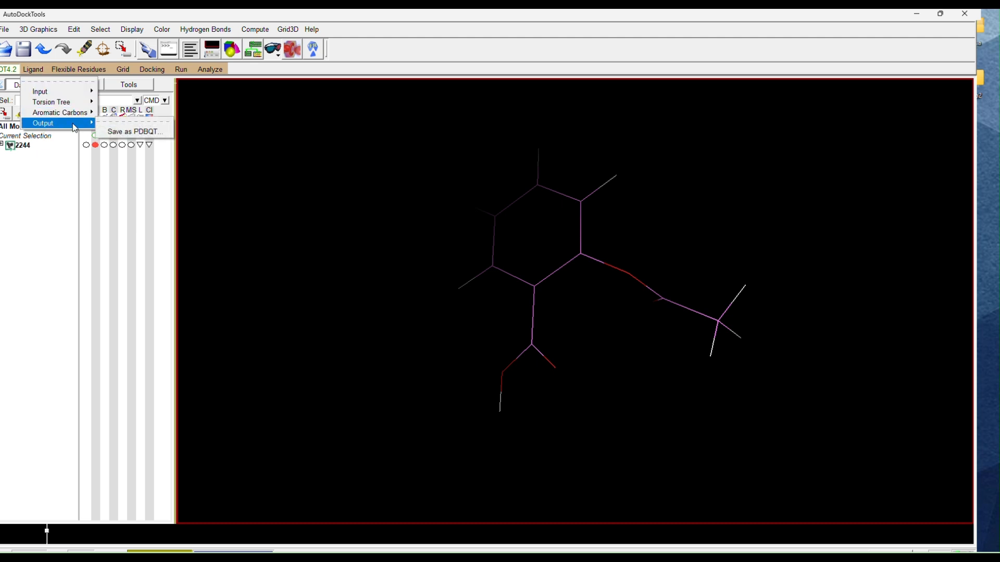
{"action": "left_click", "coordinate": [125, 132]}
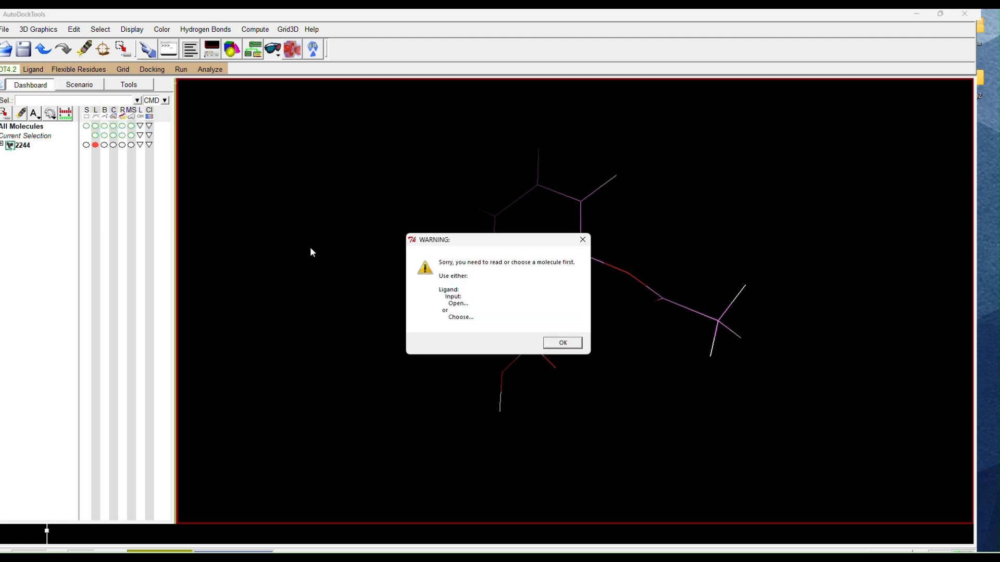
{"action": "left_click", "coordinate": [562, 343]}
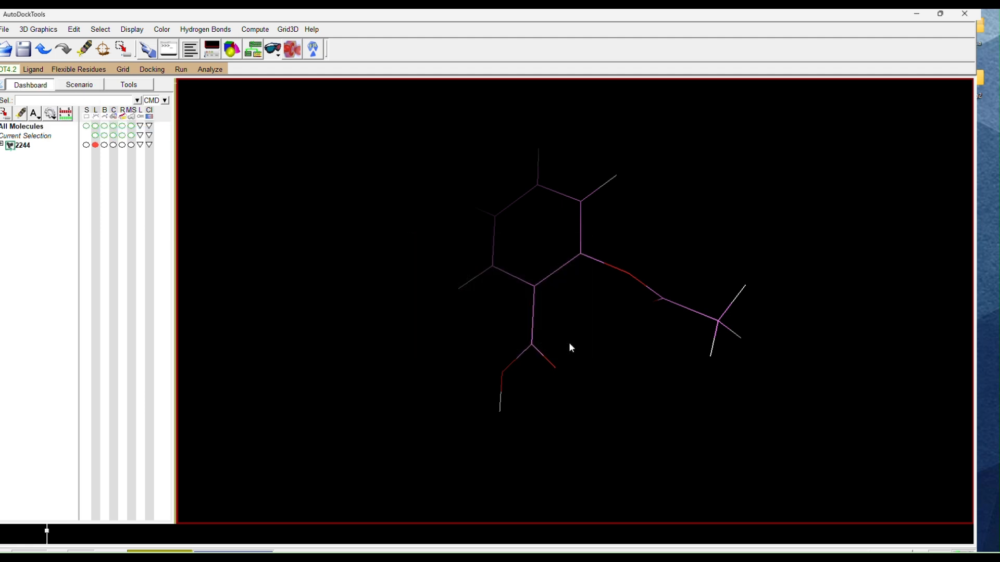
Step: Choose molecule 2244 as the AutoDock4 ligand, and close AutoDockTools
{"action": "left_click", "coordinate": [33, 69]}
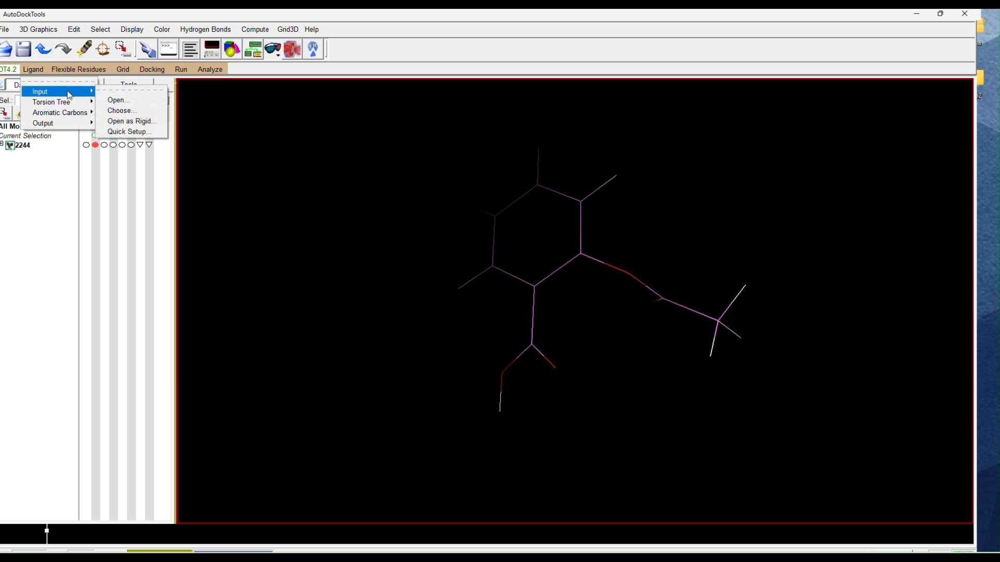
{"action": "left_click", "coordinate": [111, 110]}
{"action": "double_click", "coordinate": [46, 50]}
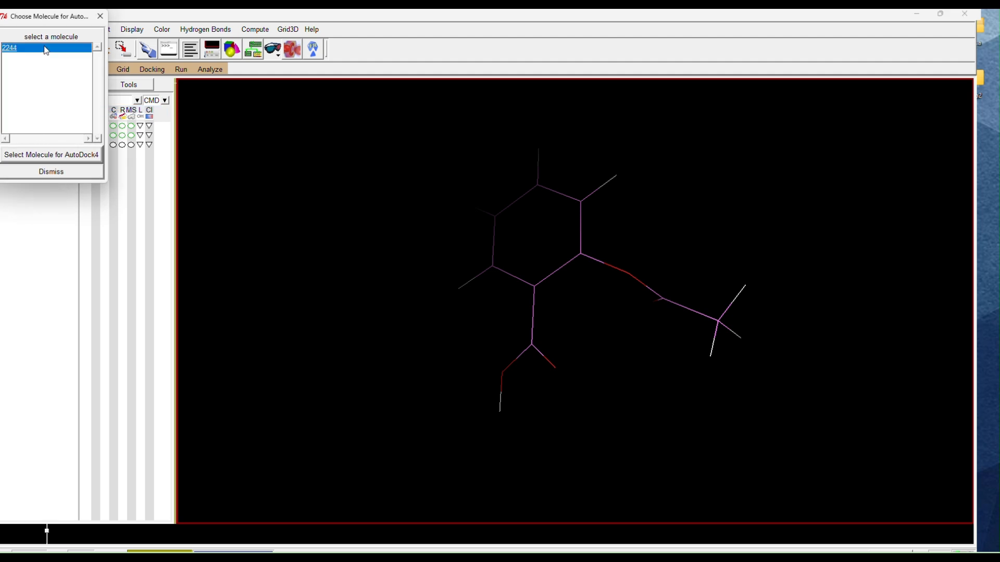
{"action": "left_click", "coordinate": [529, 319]}
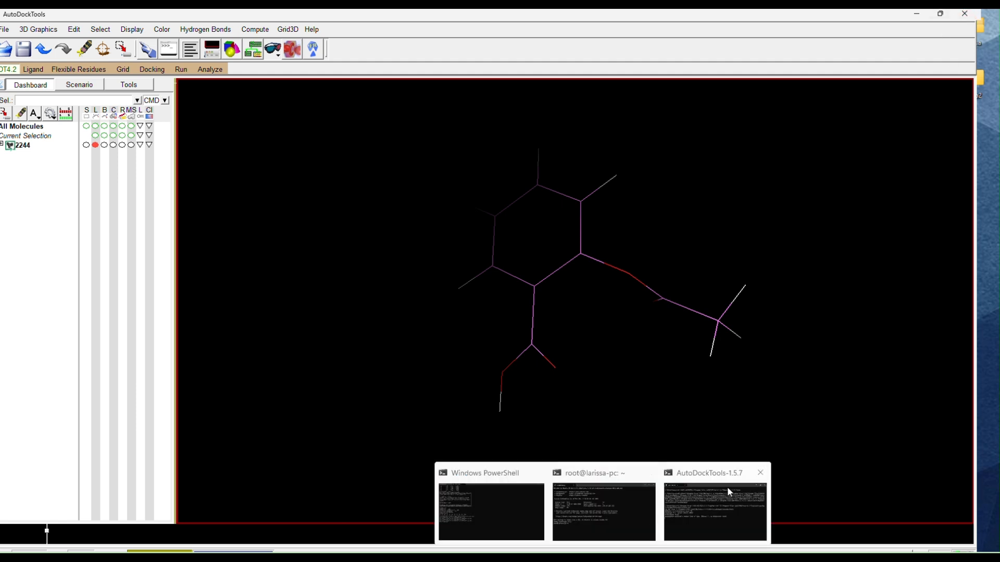
{"action": "left_click", "coordinate": [760, 473]}
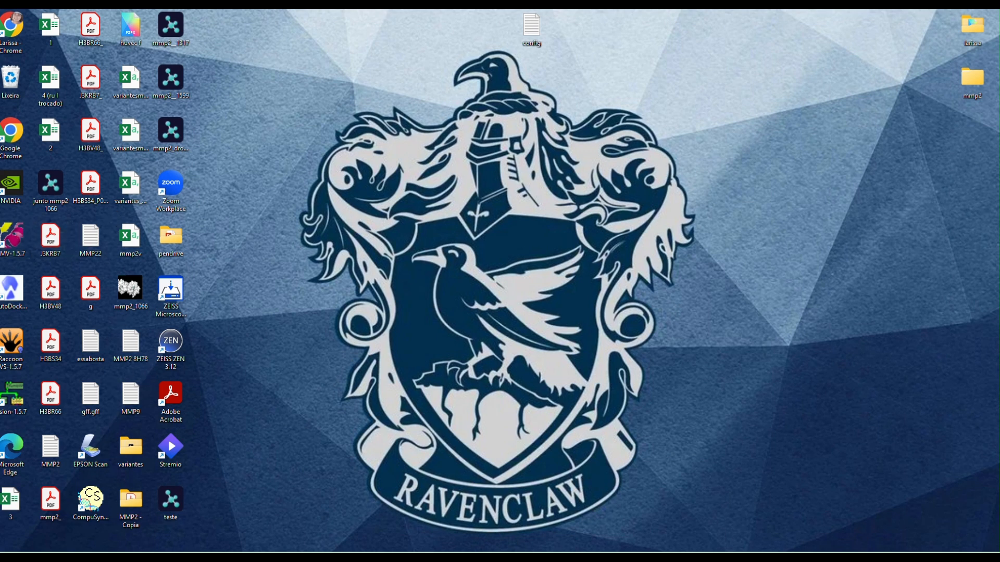
{"action": "key", "text": "super"}
{"action": "type", "text": "pw"}
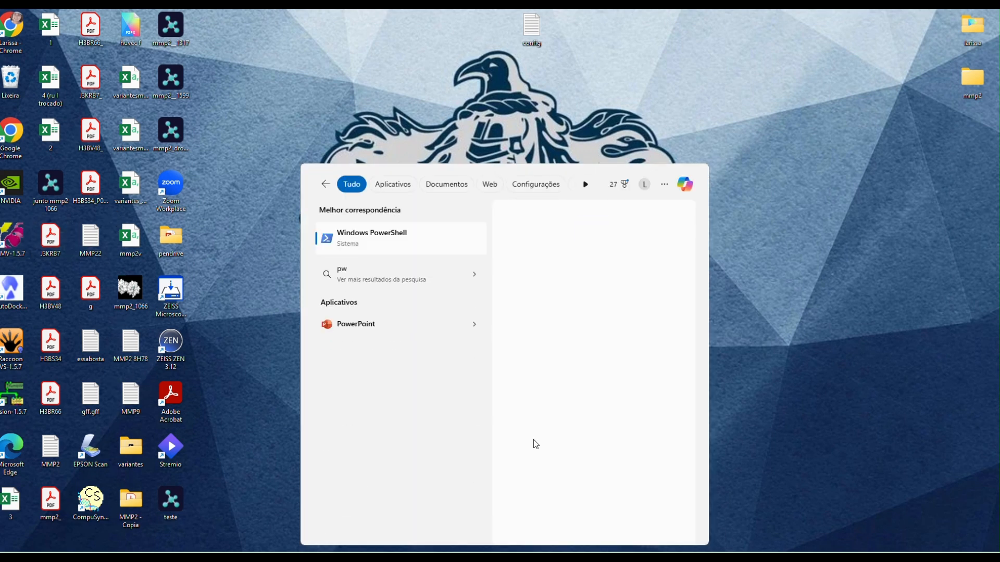
{"action": "left_click", "coordinate": [221, 66]}
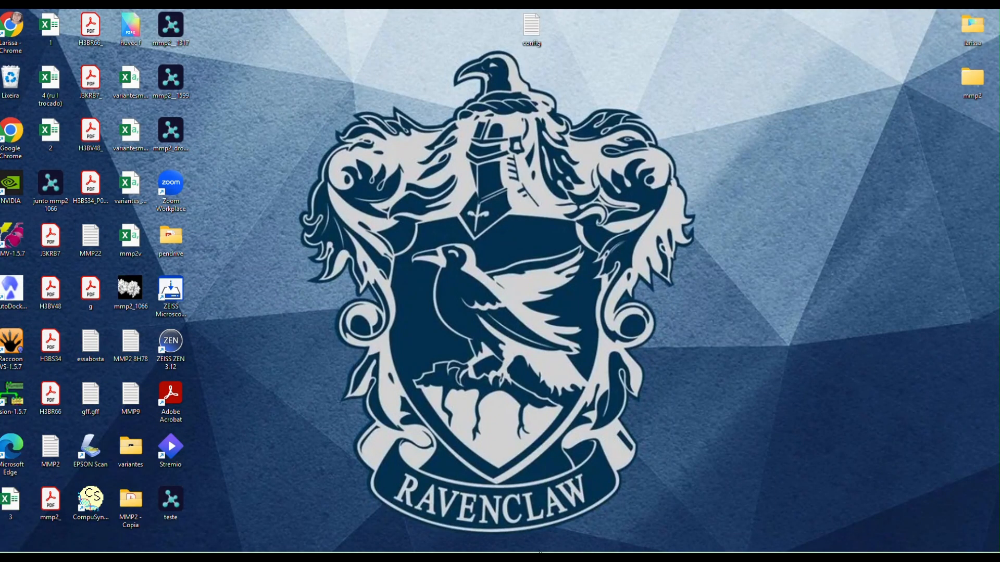
Step: Refresh the Downloads folder in File Explorer and open Conformer3D_COMPOUND_CID_2244 in PyMOL
{"action": "left_click", "coordinate": [499, 513]}
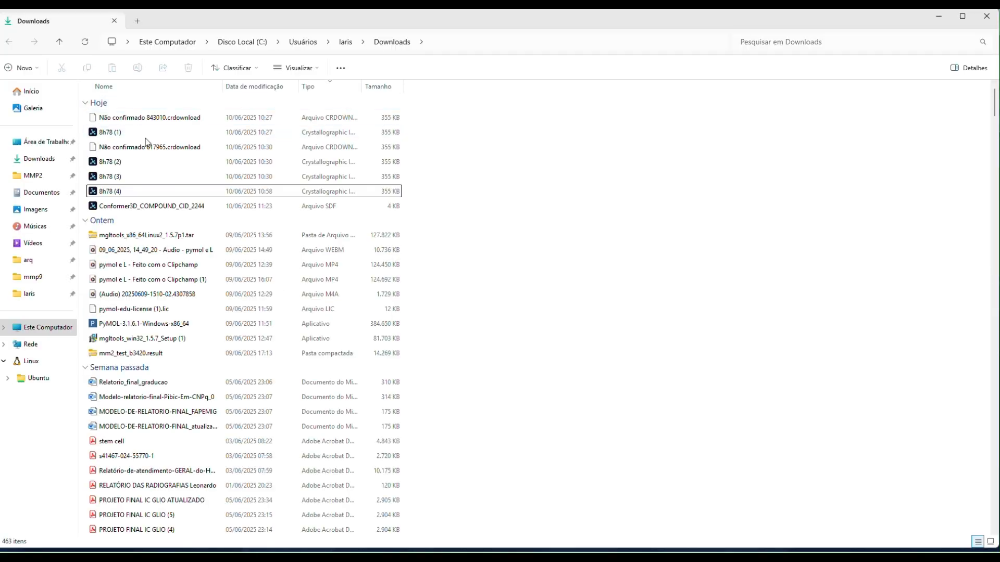
{"action": "left_click", "coordinate": [85, 42]}
{"action": "left_click", "coordinate": [151, 177]}
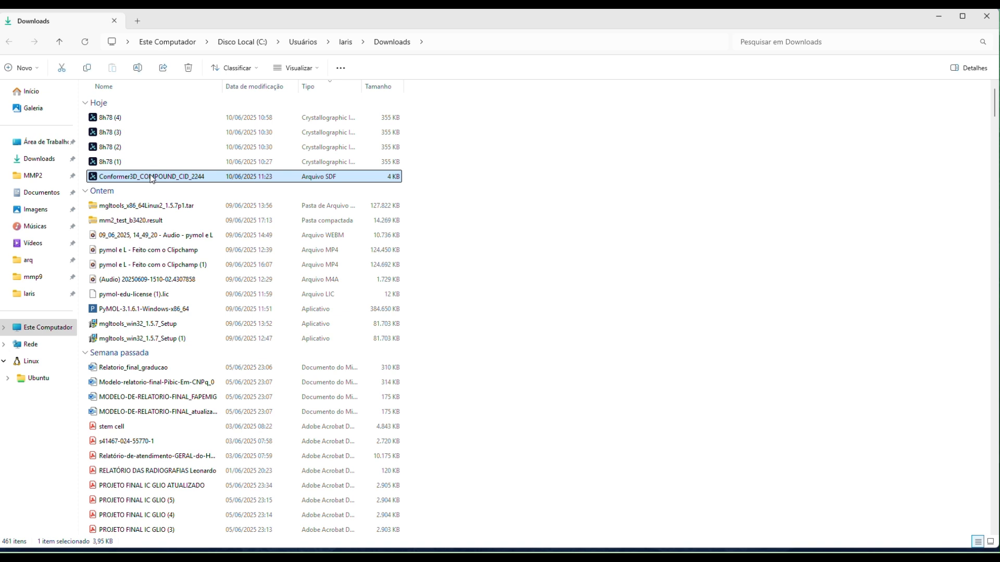
{"action": "double_click", "coordinate": [175, 179]}
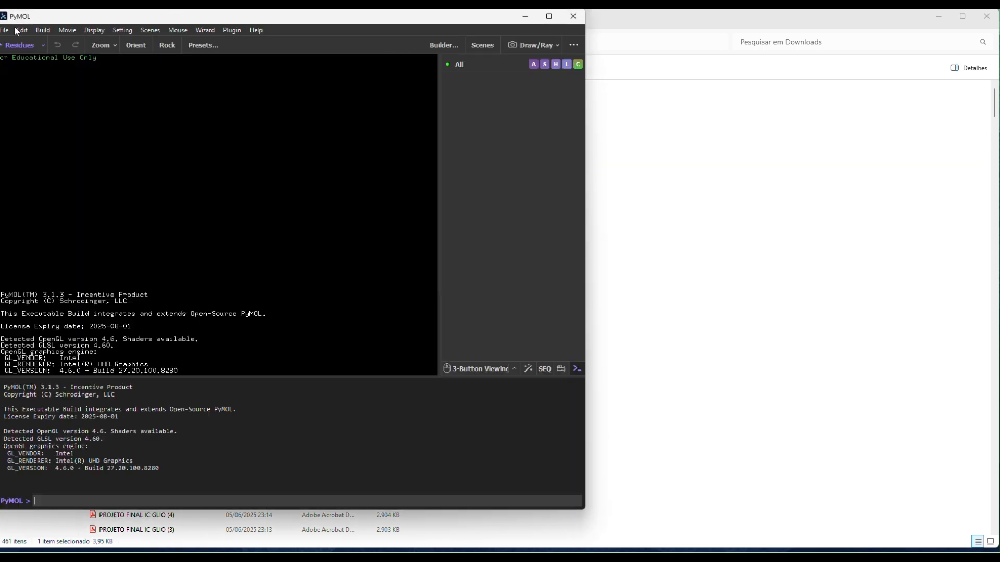
{"action": "left_click_drag", "start_coordinate": [134, 260], "coordinate": [18, 99]}
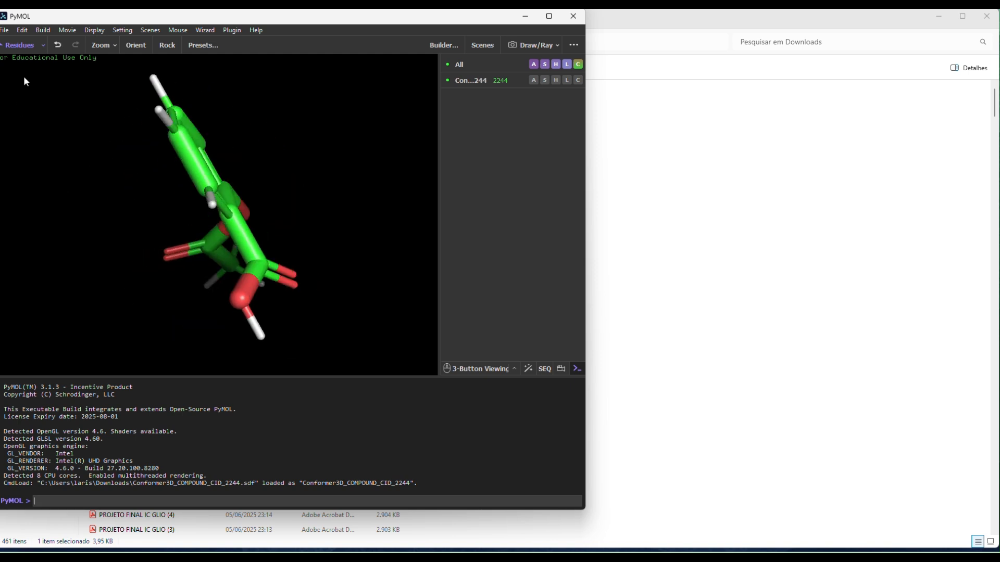
Step: Export the aspirin molecule to the Downloads folder as a PDB file named aspirin
{"action": "left_click", "coordinate": [6, 31]}
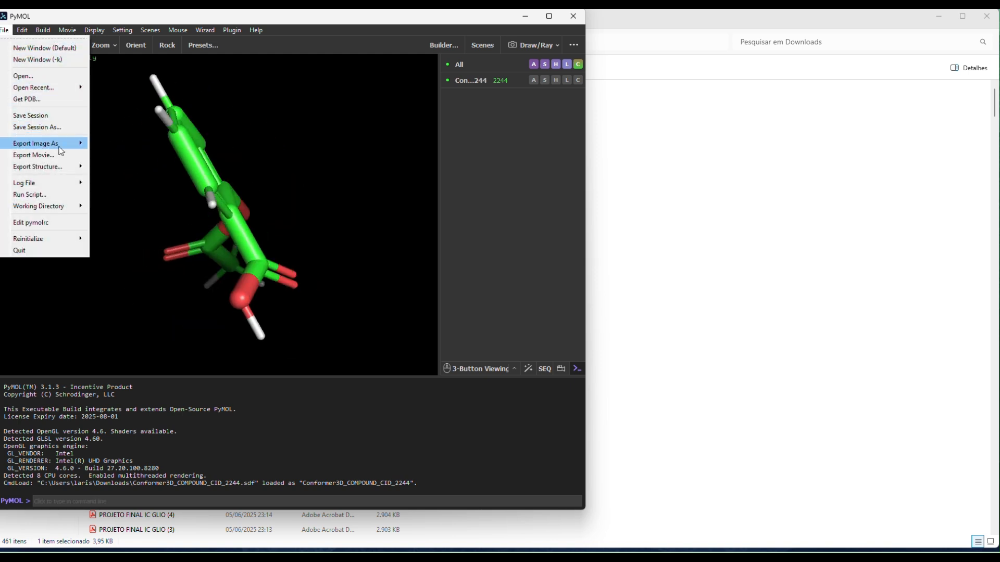
{"action": "mouse_move", "coordinate": [68, 167]}
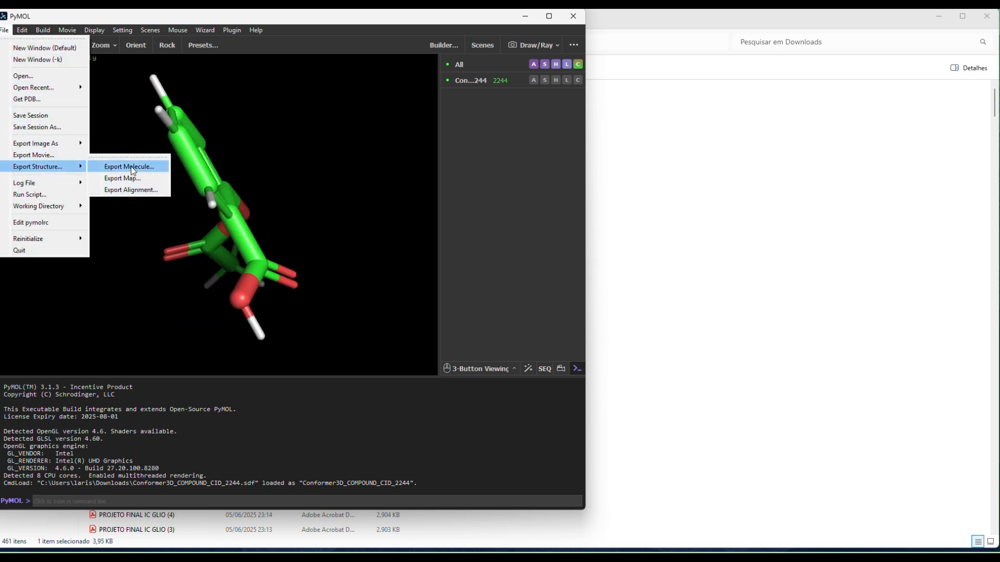
{"action": "left_click", "coordinate": [130, 166]}
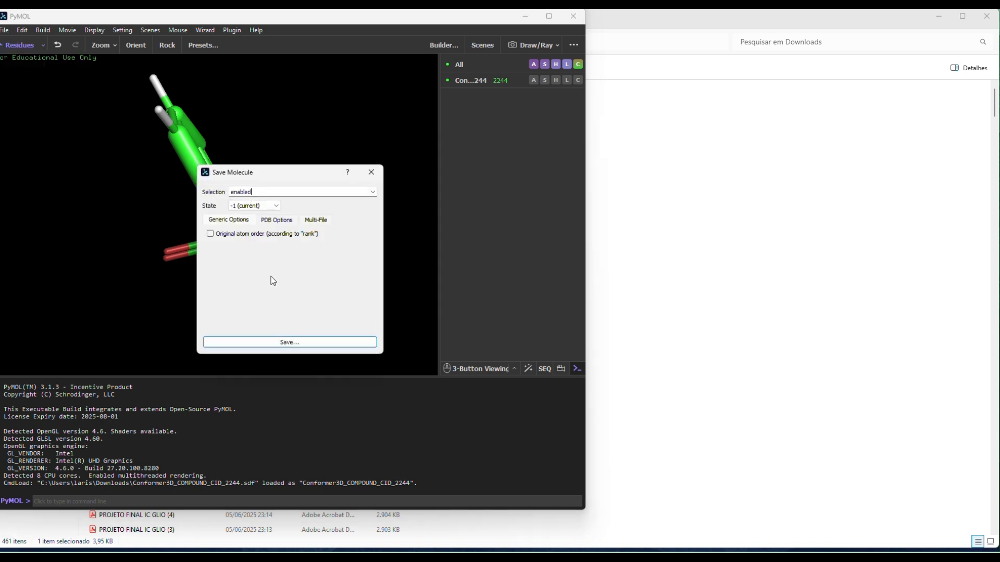
{"action": "left_click", "coordinate": [284, 222]}
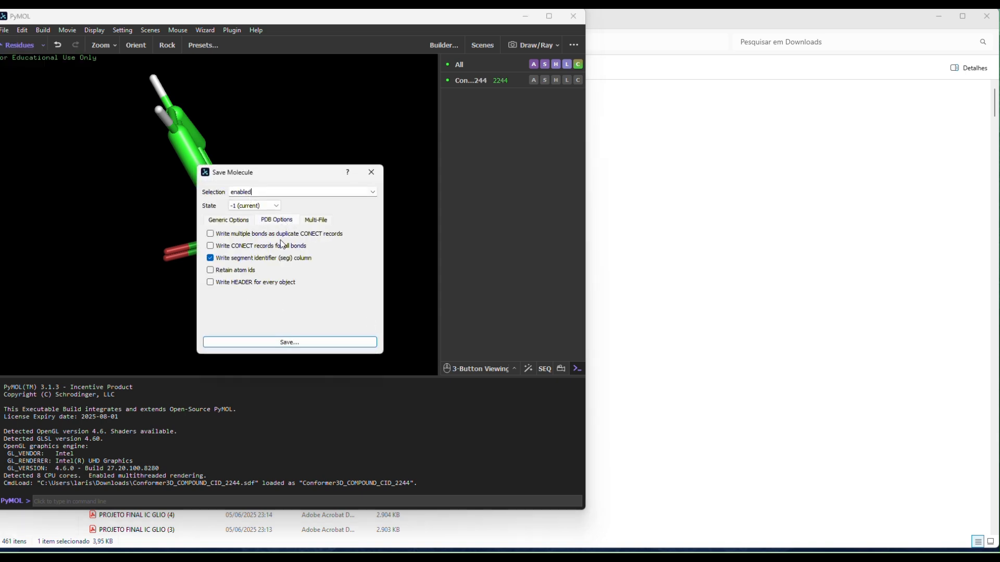
{"action": "left_click", "coordinate": [284, 342]}
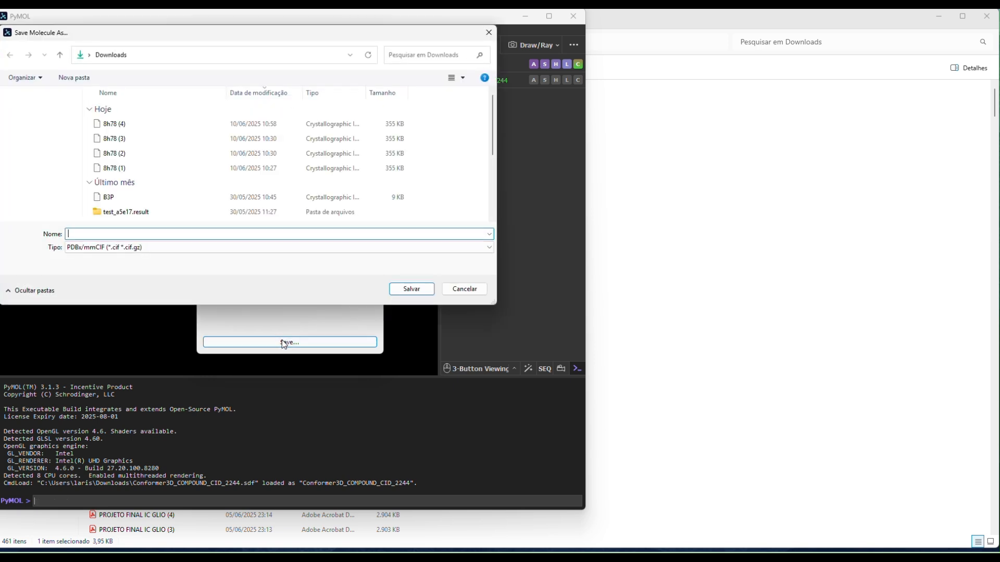
{"action": "left_click", "coordinate": [106, 247]}
{"action": "left_click", "coordinate": [108, 267]}
{"action": "left_click", "coordinate": [136, 234]}
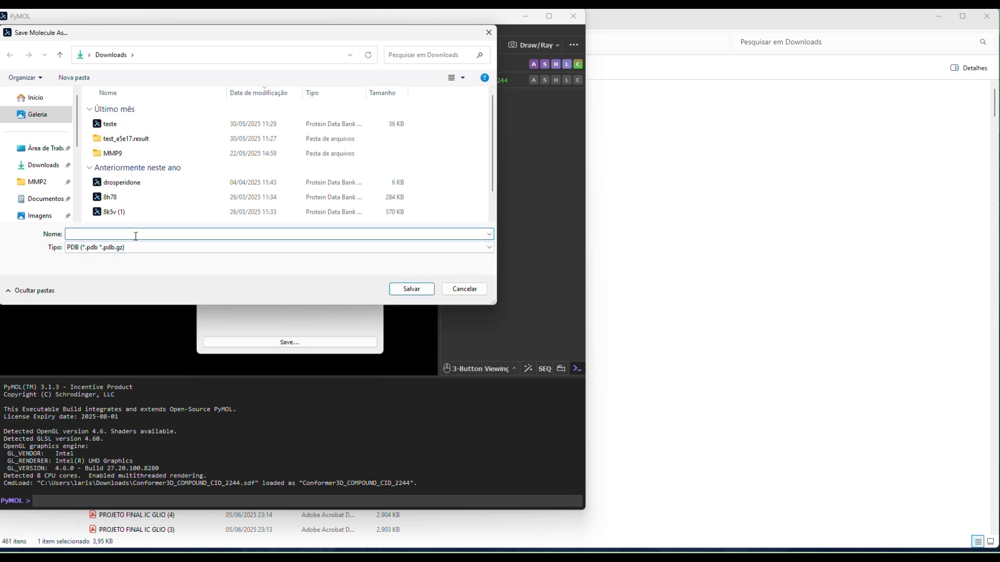
{"action": "type", "text": "aspi"}
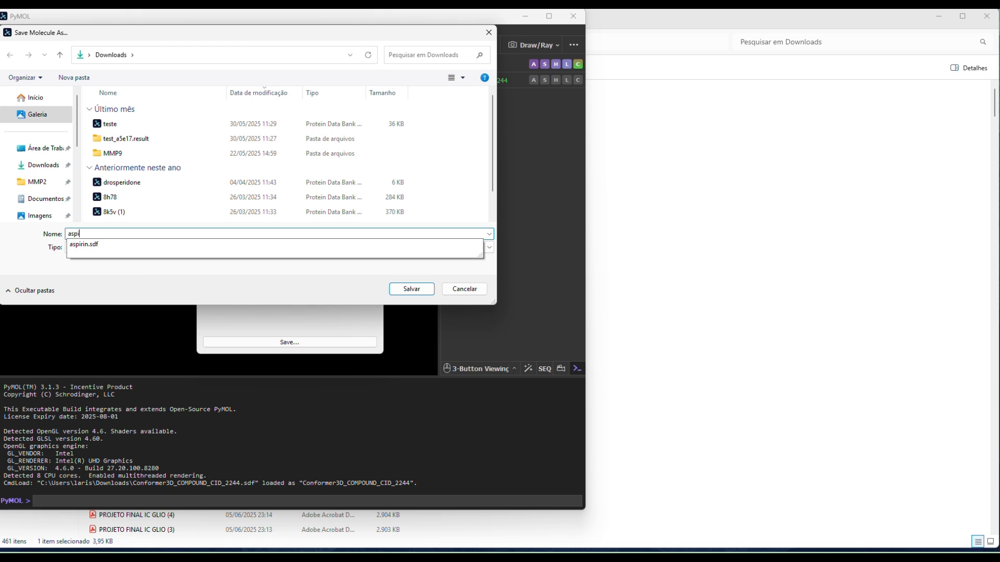
{"action": "type", "text": "rin"}
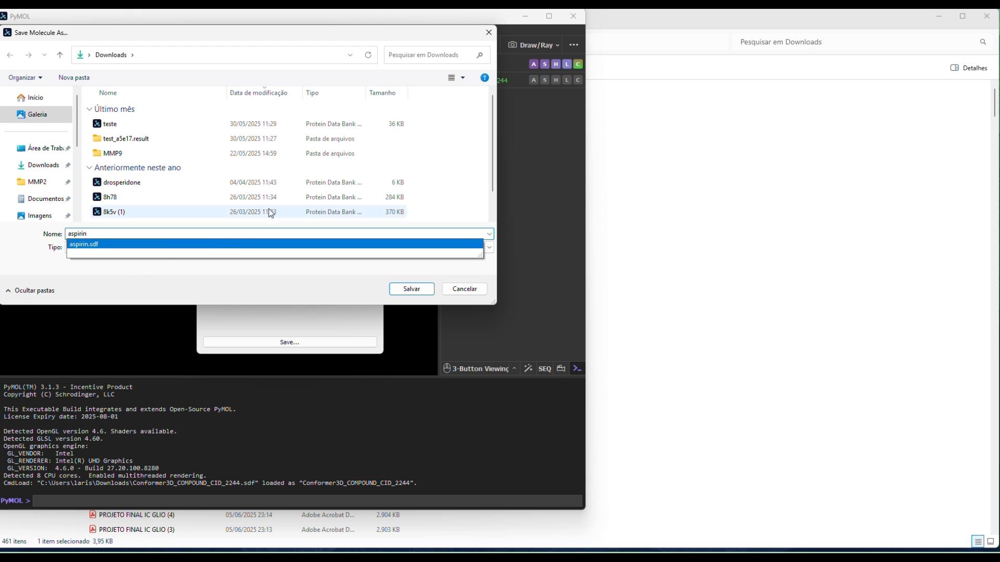
{"action": "type", "text": "."}
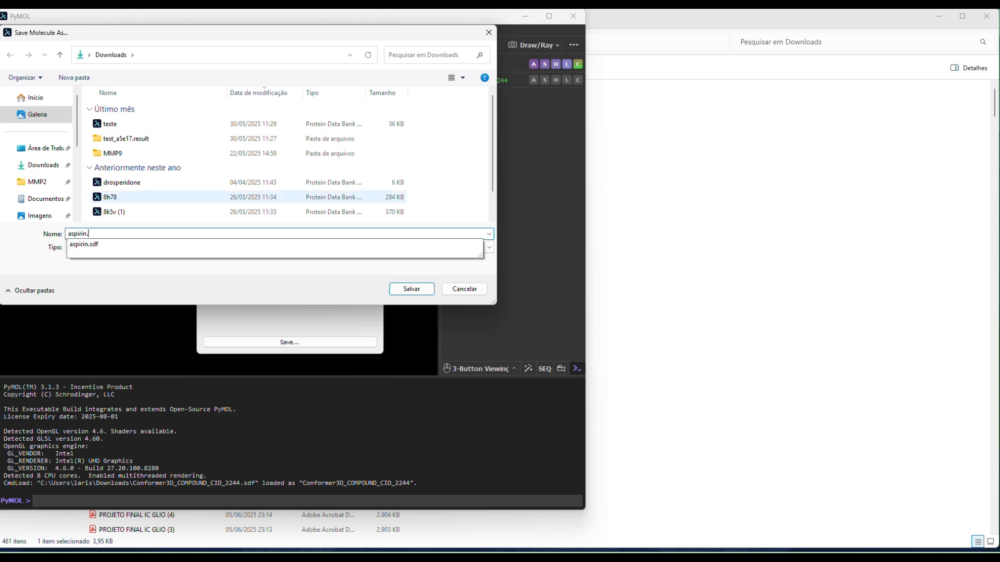
{"action": "left_click", "coordinate": [415, 289]}
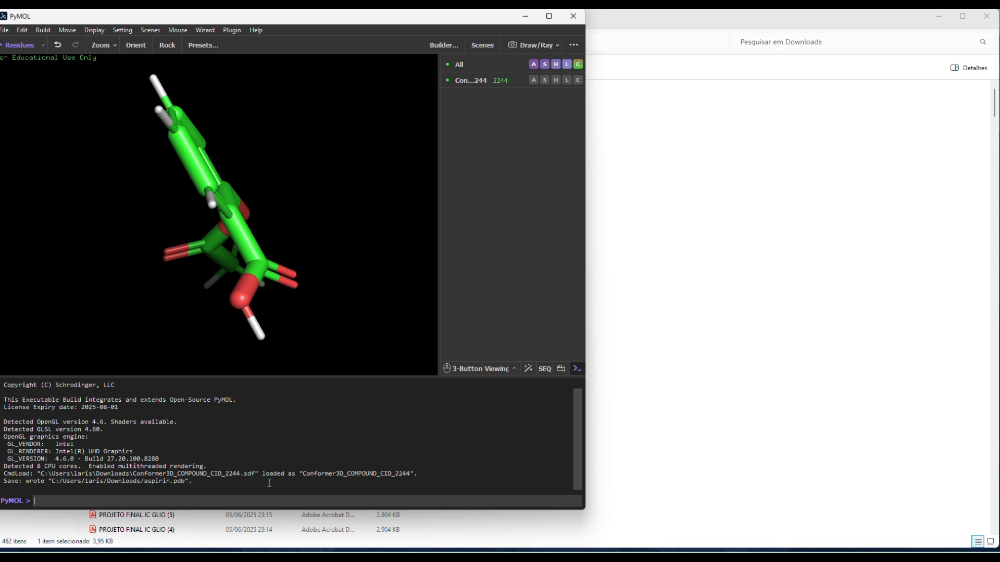
Step: Close PyMOL and minimize the Downloads folder window
{"action": "left_click_drag", "start_coordinate": [107, 286], "coordinate": [234, 328]}
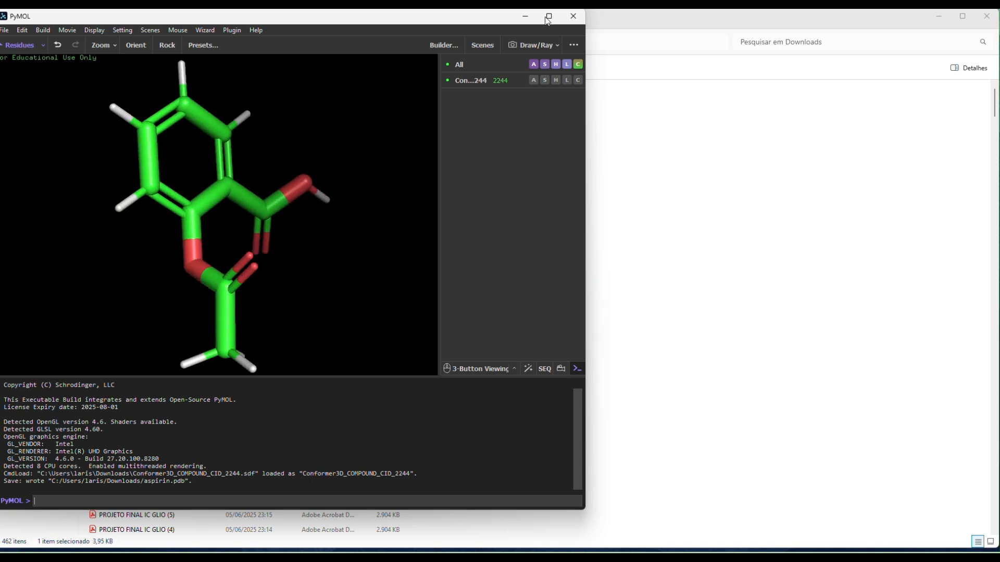
{"action": "left_click", "coordinate": [573, 17]}
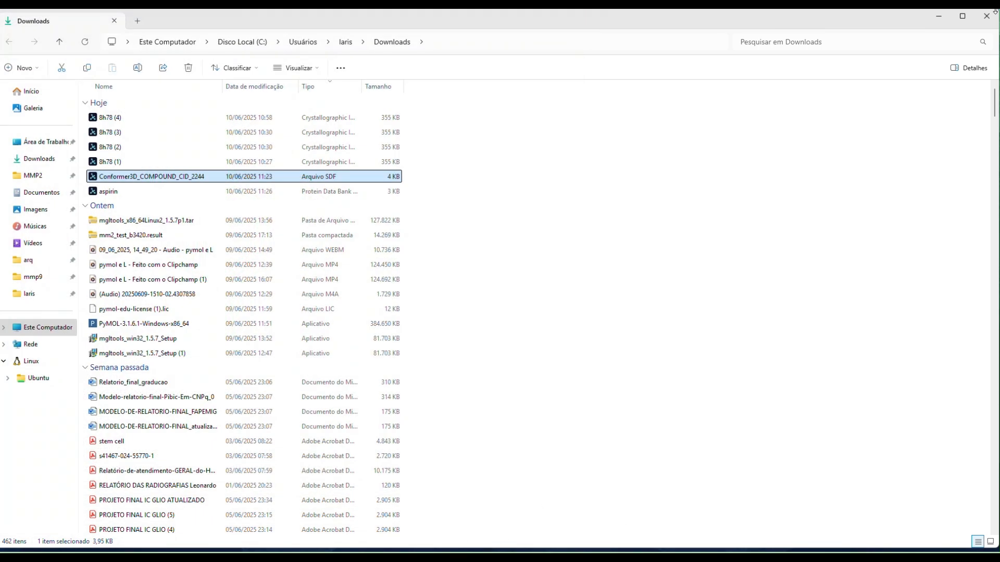
{"action": "left_click", "coordinate": [938, 17]}
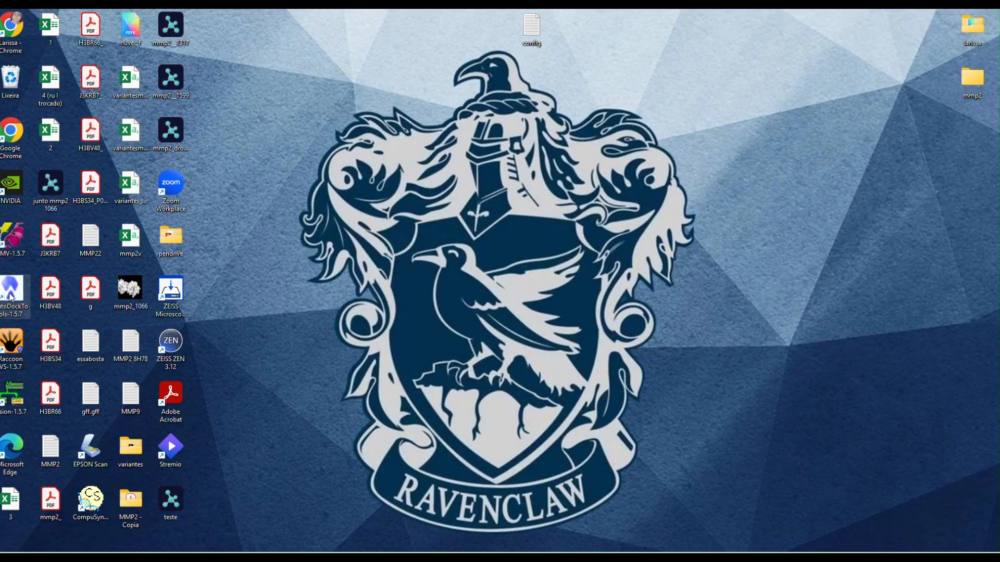
Step: Start AutoDockTools from the desktop, postpone the registration and maximize its window
{"action": "double_click", "coordinate": [4, 315]}
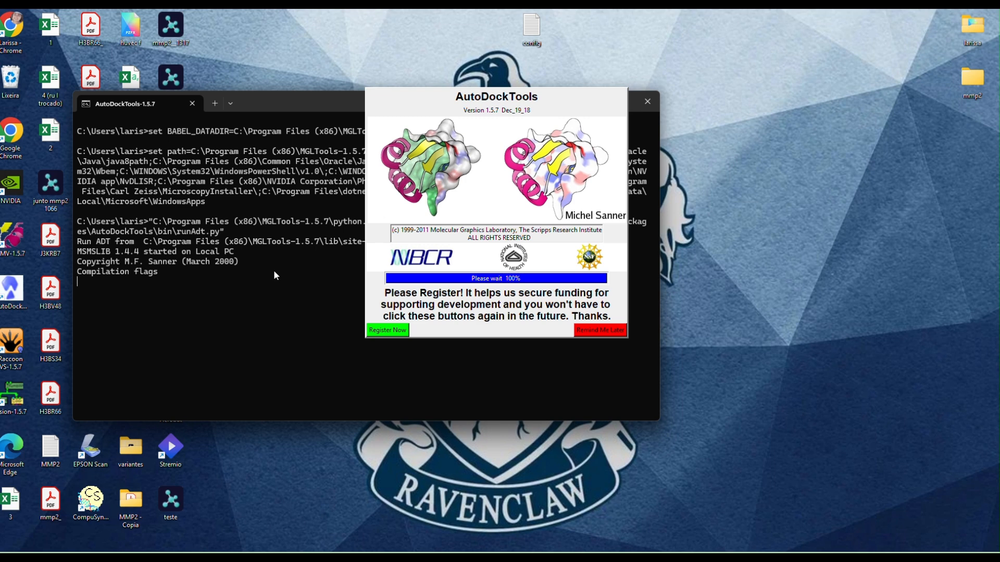
{"action": "left_click", "coordinate": [589, 328]}
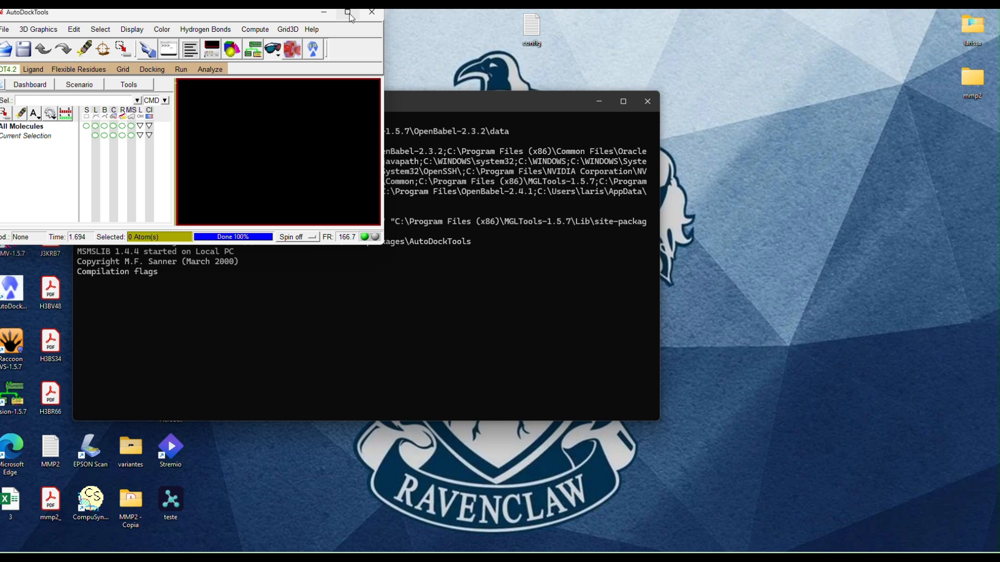
{"action": "left_click", "coordinate": [348, 14]}
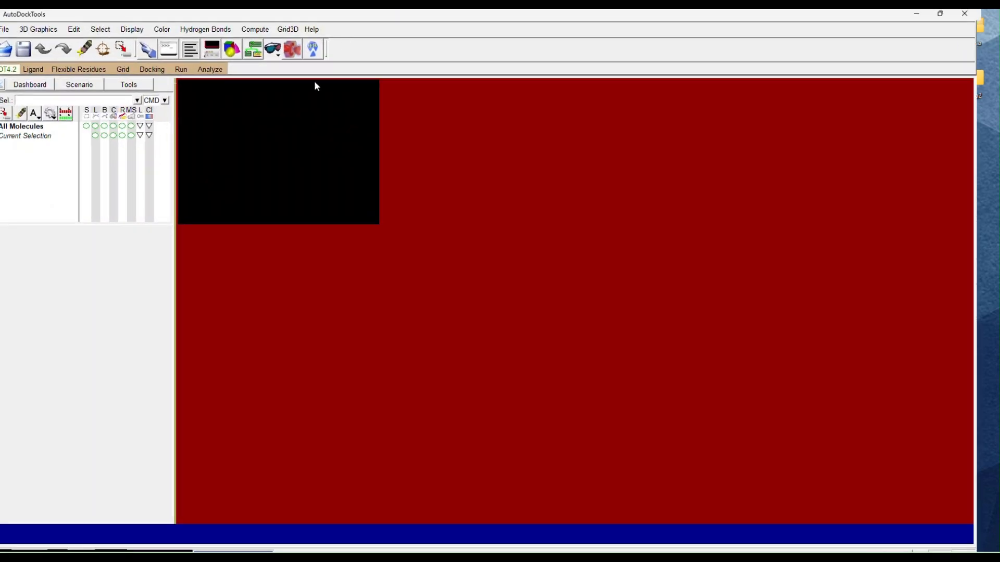
Step: Load the aspirin PDB molecule from the Downloads folder
{"action": "left_click", "coordinate": [5, 31]}
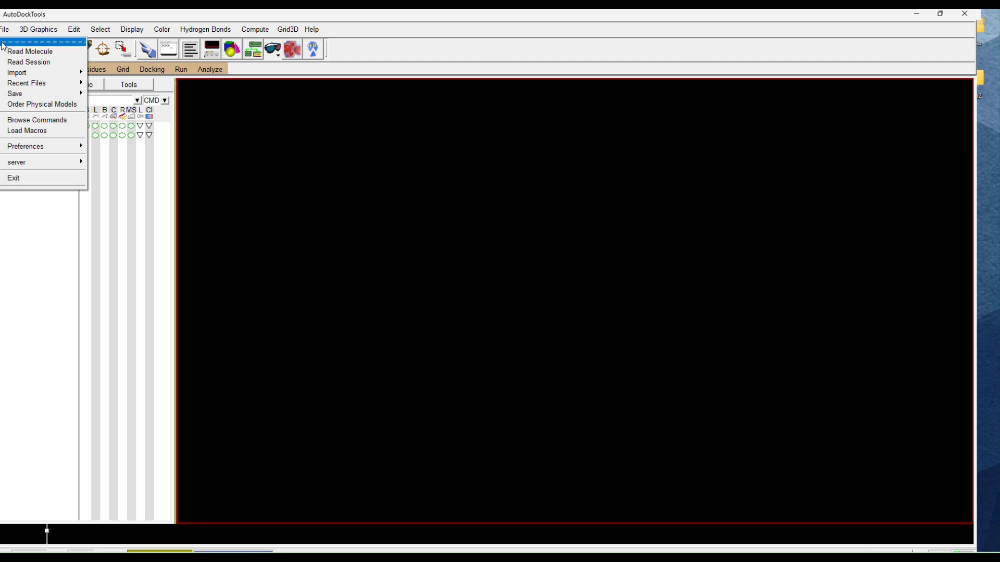
{"action": "left_click", "coordinate": [8, 55]}
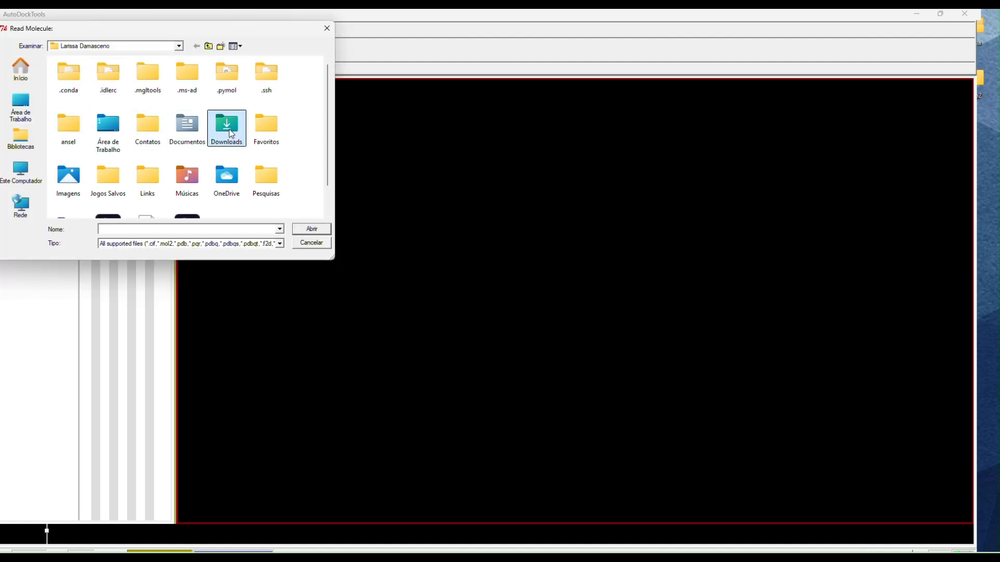
{"action": "double_click", "coordinate": [231, 136]}
{"action": "double_click", "coordinate": [98, 85]}
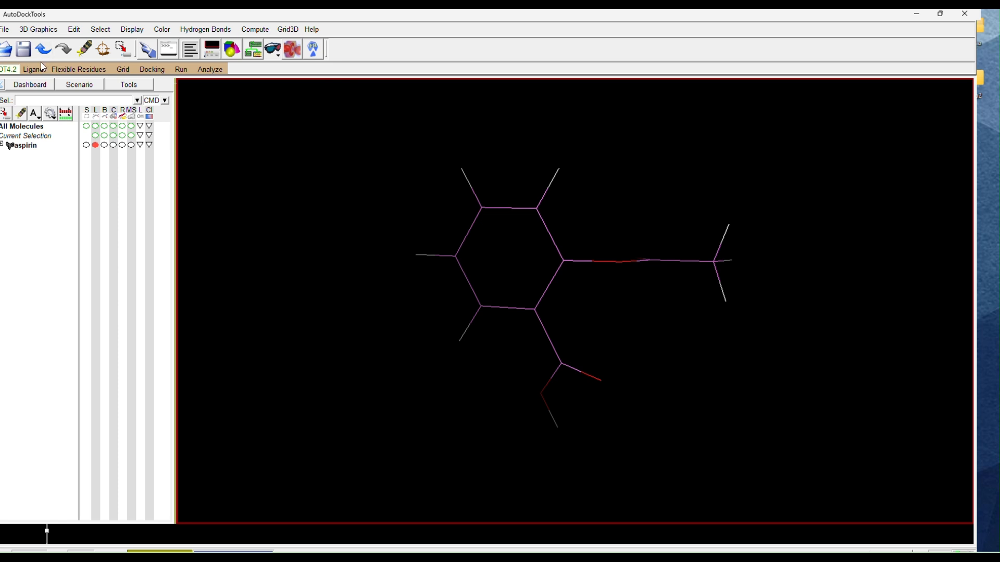
Step: Choose the loaded aspirin molecule as the ligand for AutoDock4 and accept its preparation summary
{"action": "left_click", "coordinate": [34, 69]}
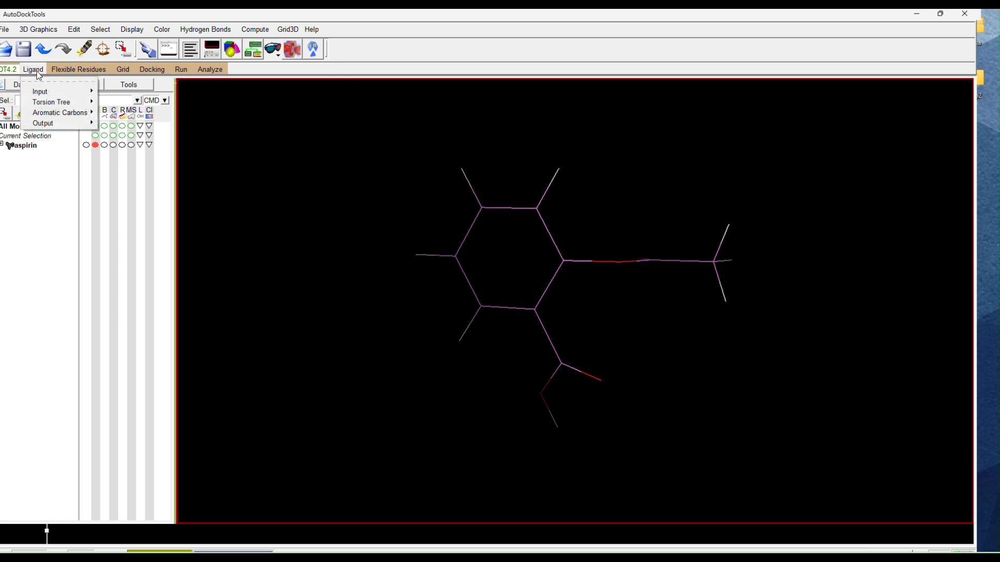
{"action": "mouse_move", "coordinate": [55, 96]}
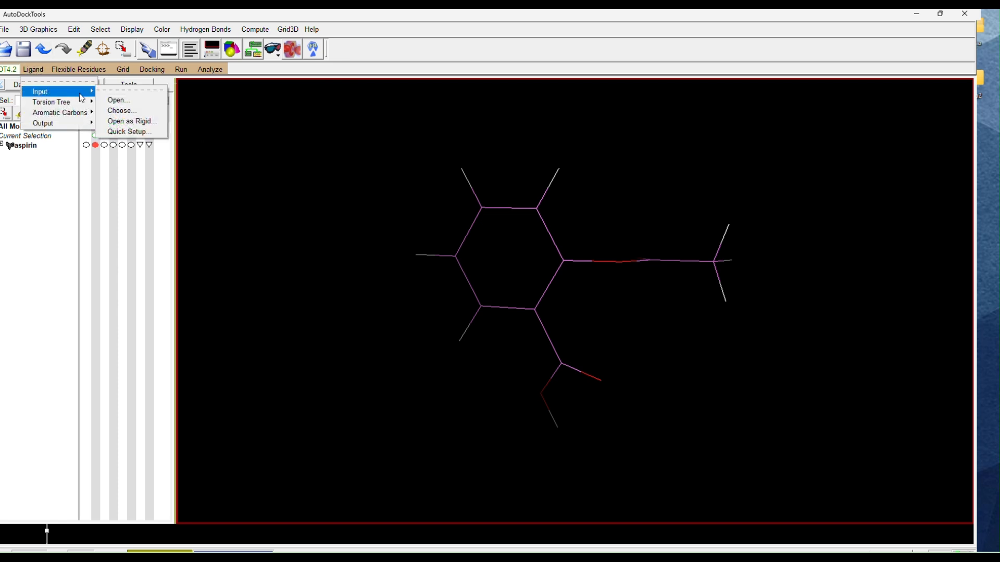
{"action": "left_click", "coordinate": [123, 111]}
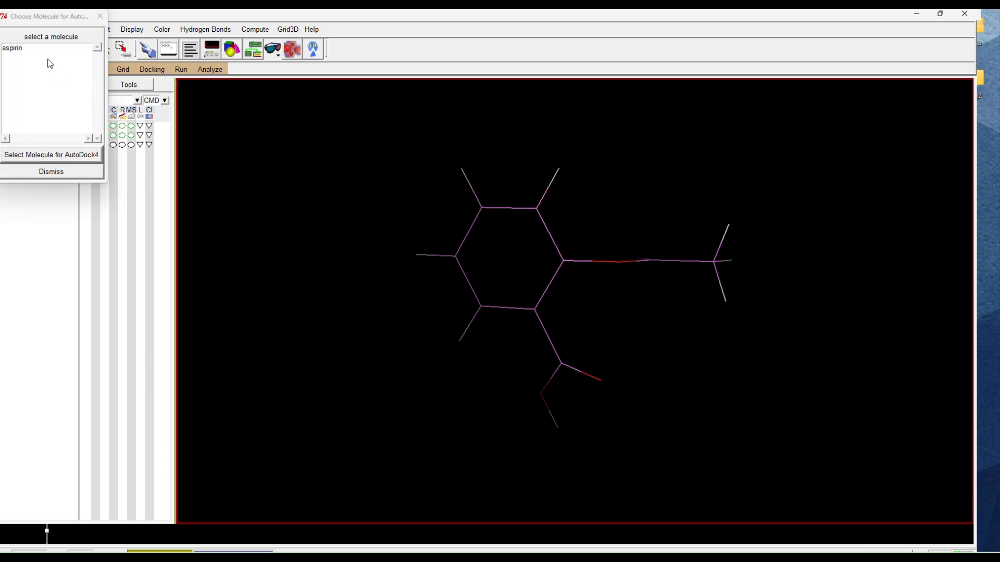
{"action": "double_click", "coordinate": [36, 51]}
{"action": "left_click", "coordinate": [531, 336]}
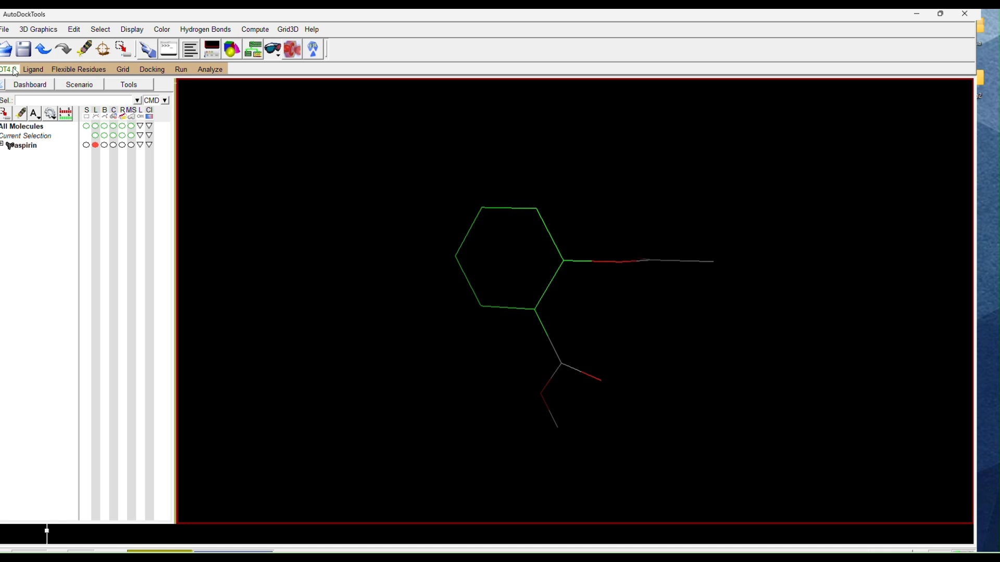
Step: Save the prepared aspirin ligand as a PDBQT file named aspirin in the user's home folder
{"action": "left_click", "coordinate": [33, 69]}
{"action": "mouse_move", "coordinate": [58, 122]}
{"action": "left_click", "coordinate": [123, 134]}
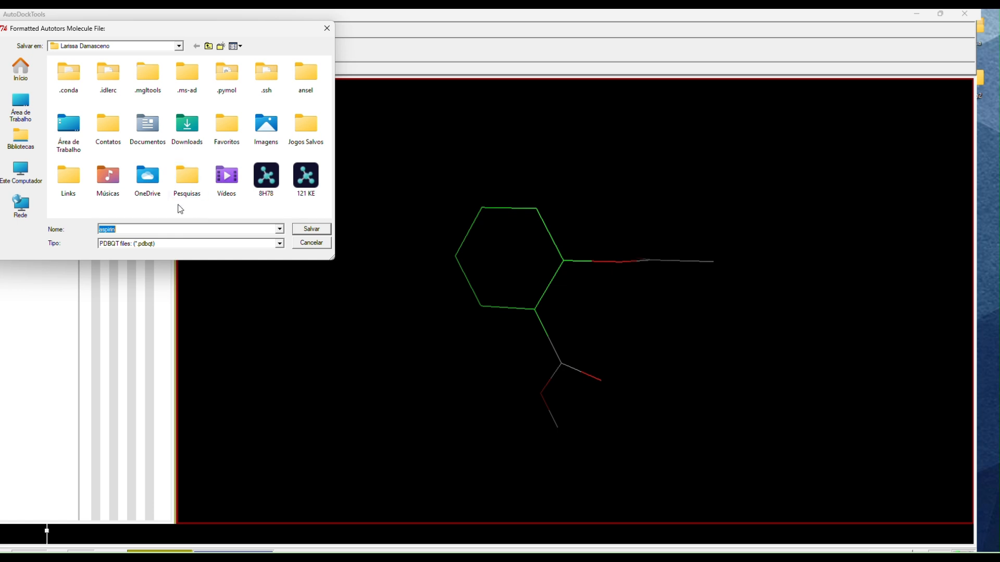
{"action": "left_click", "coordinate": [315, 233]}
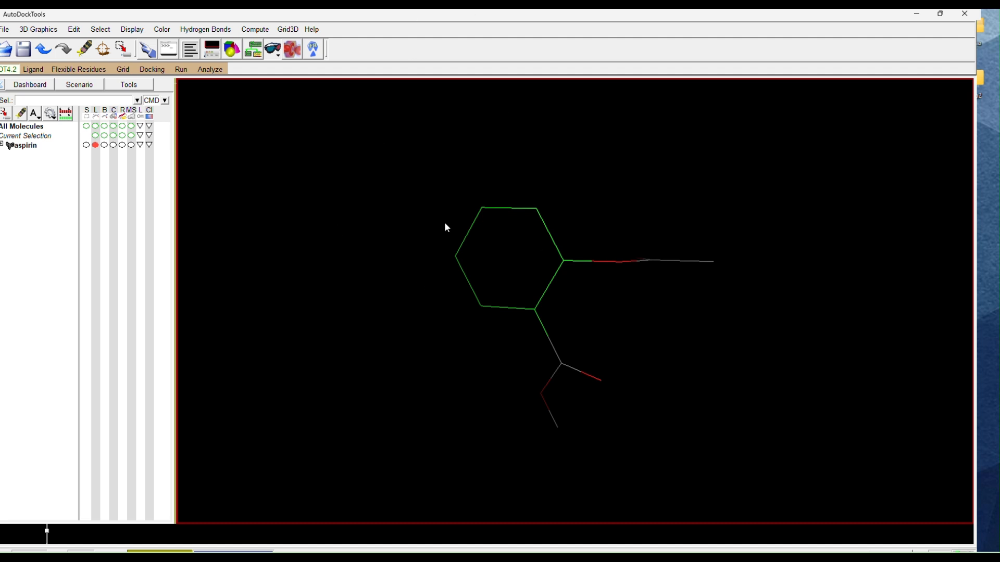
Step: Quit AutoDockTools, start it again from the desktop and postpone the registration
{"action": "left_click", "coordinate": [969, 20]}
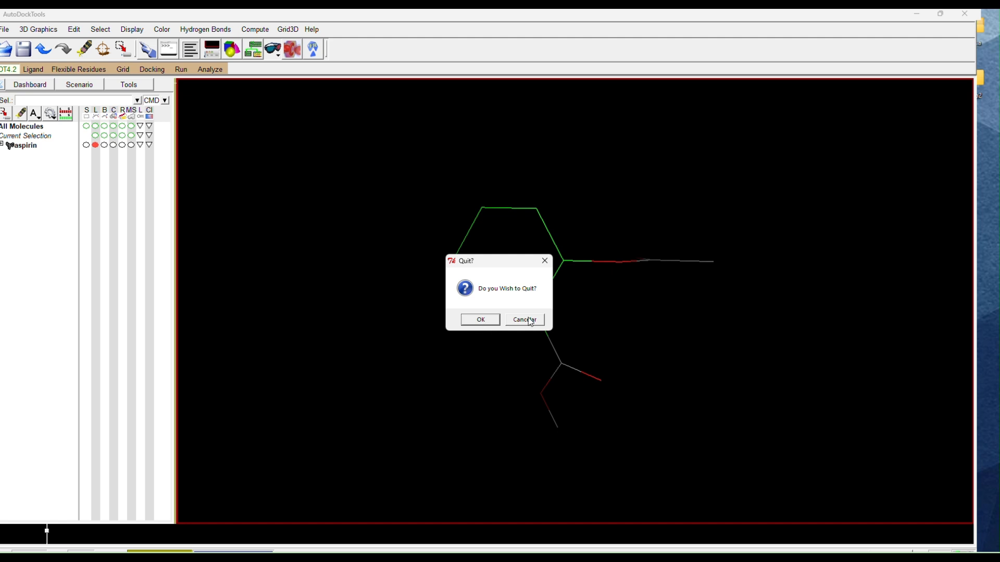
{"action": "left_click", "coordinate": [480, 320]}
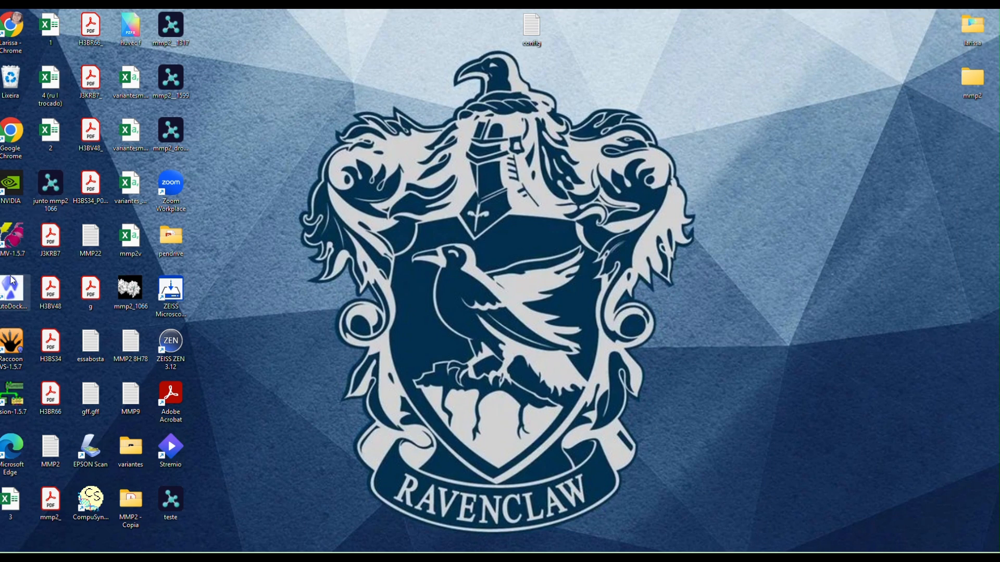
{"action": "left_click", "coordinate": [10, 300]}
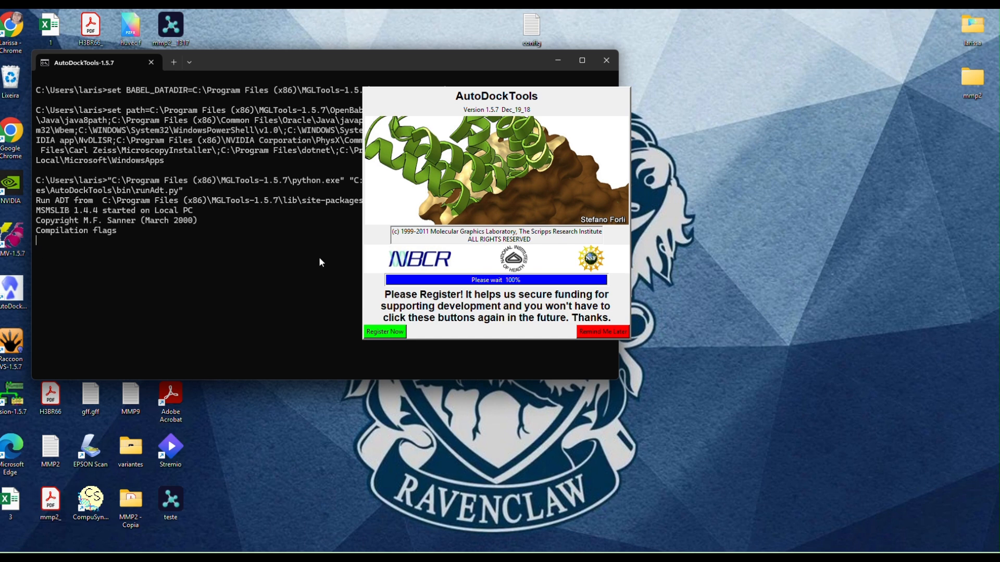
{"action": "left_click", "coordinate": [609, 331]}
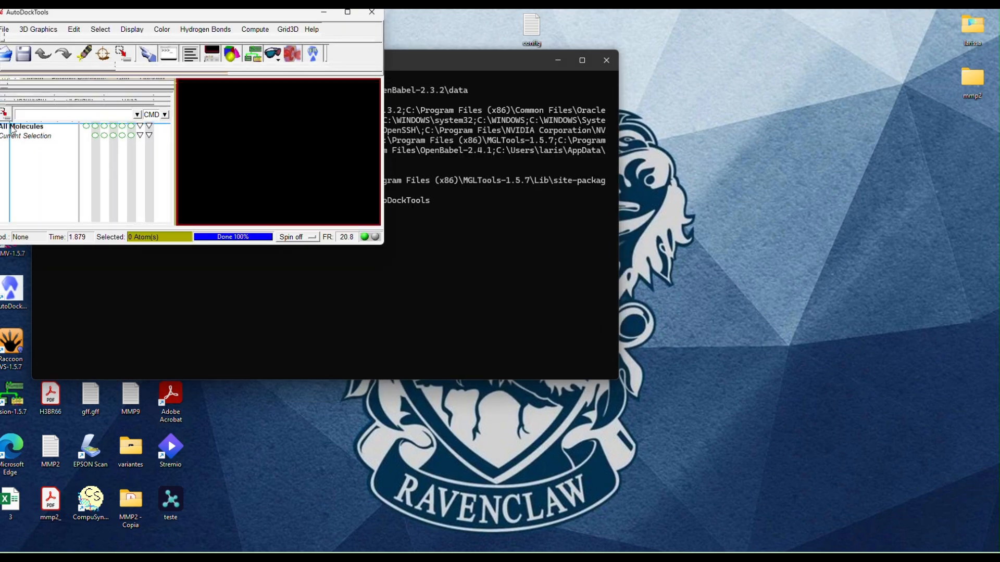
Step: Load the 8h78 (4) structure from the Downloads folder and maximize the AutoDockTools window
{"action": "left_click", "coordinate": [5, 31]}
{"action": "left_click", "coordinate": [16, 54]}
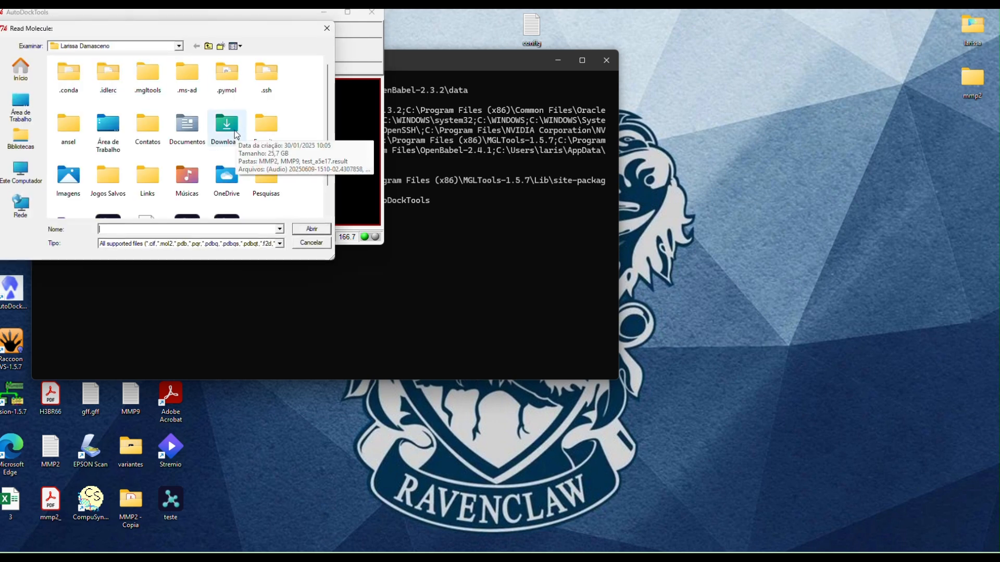
{"action": "double_click", "coordinate": [235, 135]}
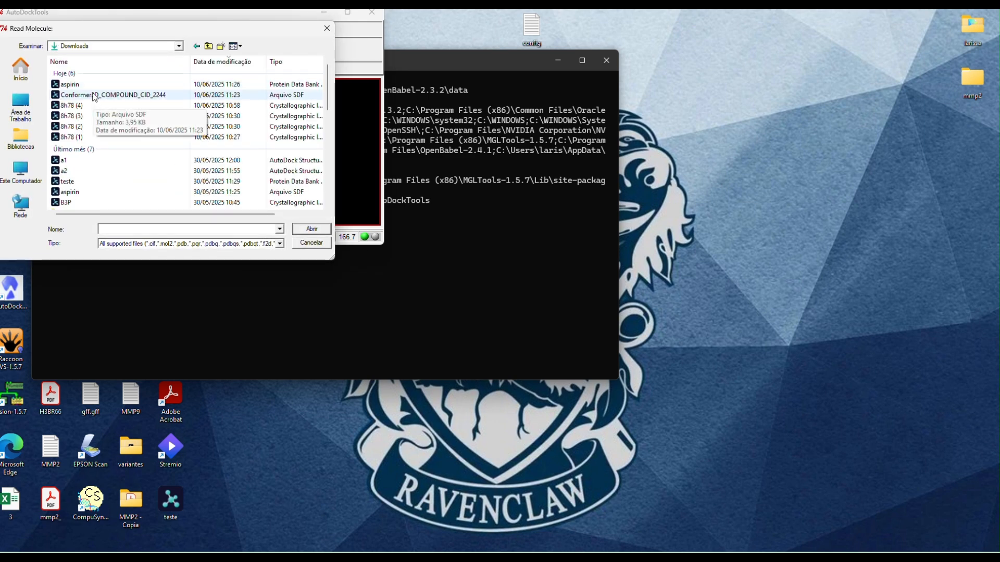
{"action": "double_click", "coordinate": [87, 107]}
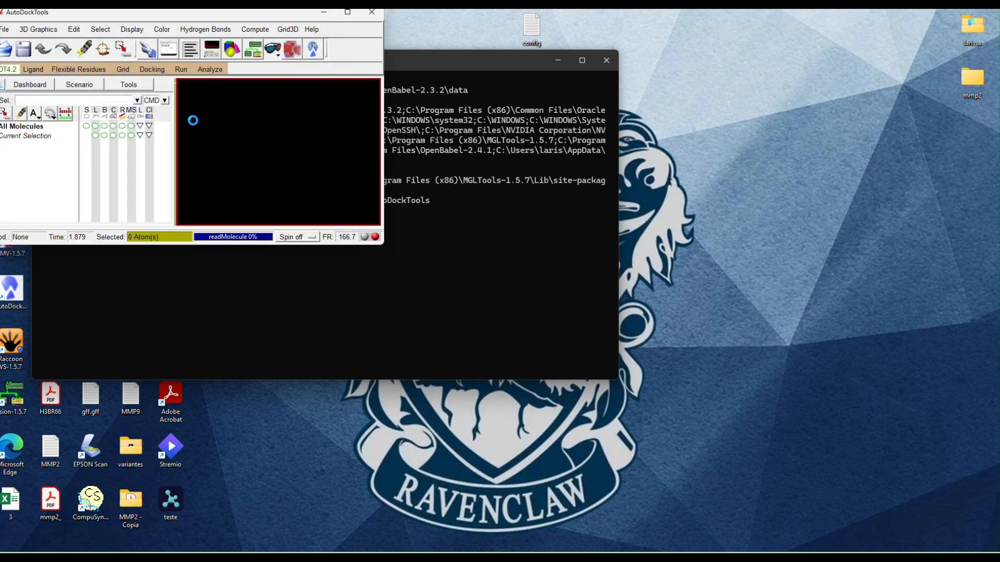
{"action": "left_click", "coordinate": [353, 16]}
Step: Try to delete the atoms of all 8H78 chains except chain I
{"action": "left_click", "coordinate": [3, 145]}
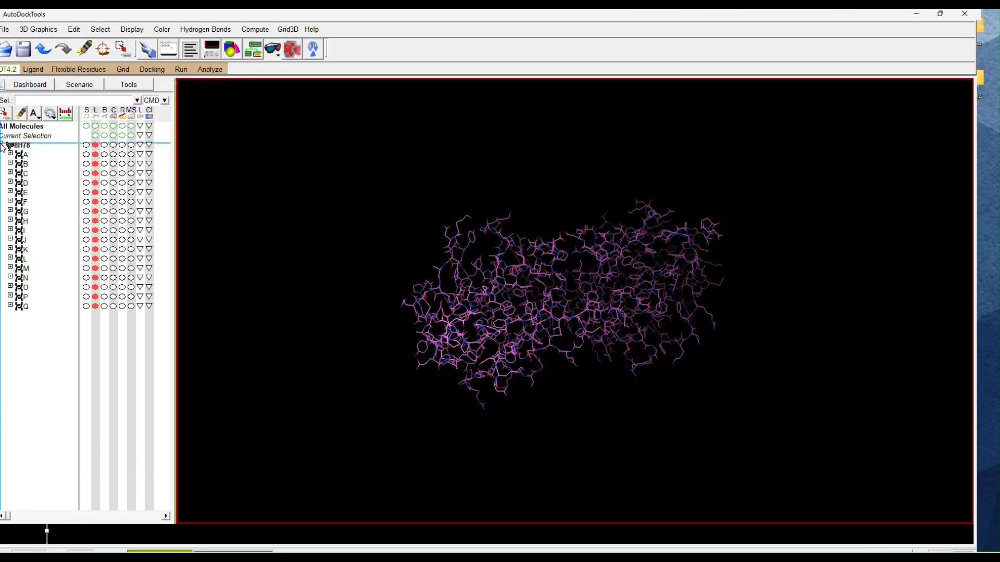
{"action": "left_click", "coordinate": [86, 155]}
{"action": "left_click", "coordinate": [87, 173]}
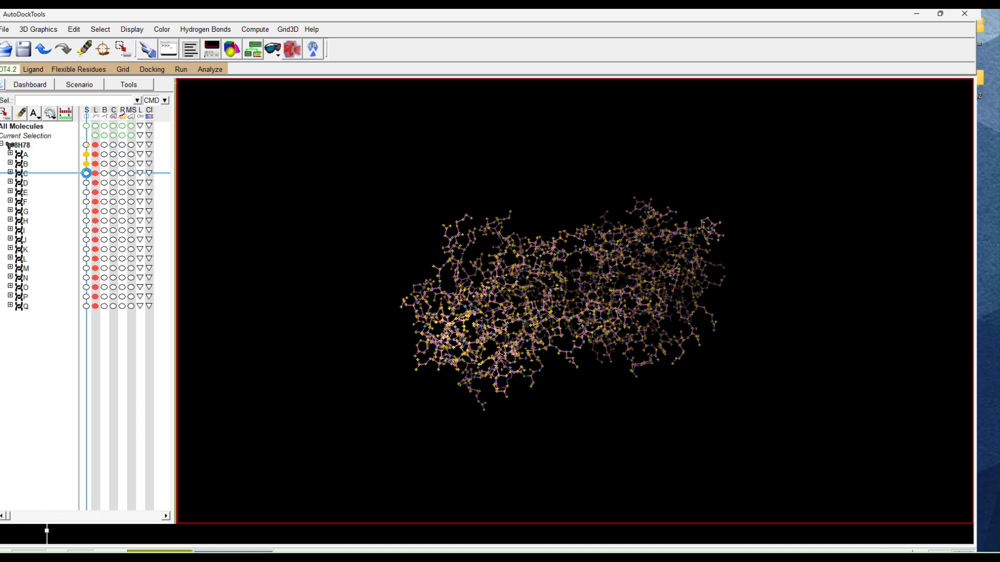
{"action": "left_click", "coordinate": [86, 183]}
{"action": "left_click", "coordinate": [87, 193]}
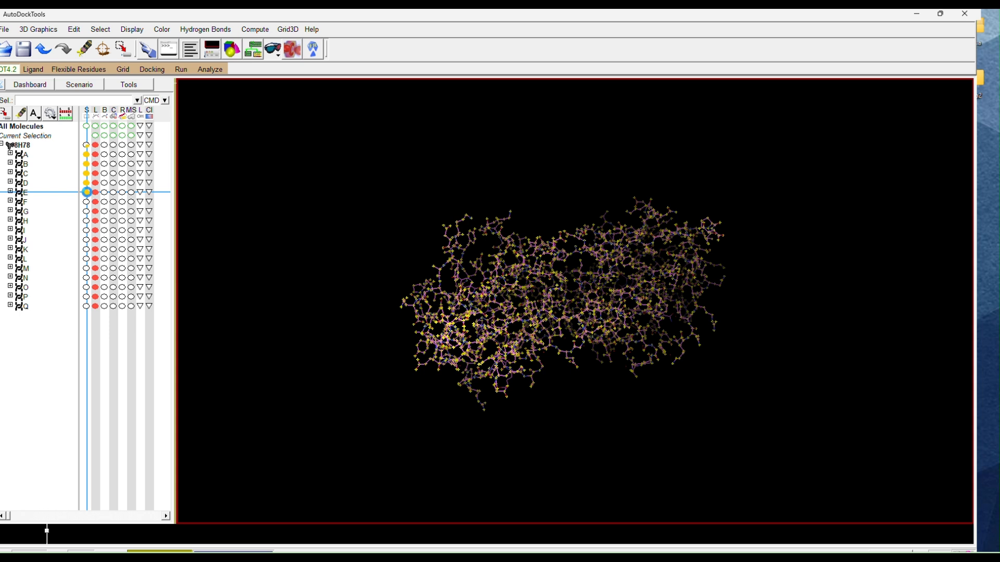
{"action": "left_click", "coordinate": [86, 202]}
{"action": "left_click", "coordinate": [87, 211]}
{"action": "left_click", "coordinate": [86, 221]}
{"action": "left_click", "coordinate": [87, 239]}
{"action": "left_click", "coordinate": [86, 249]}
{"action": "left_click", "coordinate": [87, 258]}
{"action": "left_click", "coordinate": [87, 268]}
{"action": "left_click", "coordinate": [86, 278]}
{"action": "left_click", "coordinate": [86, 297]}
{"action": "right_click", "coordinate": [85, 306]}
{"action": "left_click", "coordinate": [86, 309]}
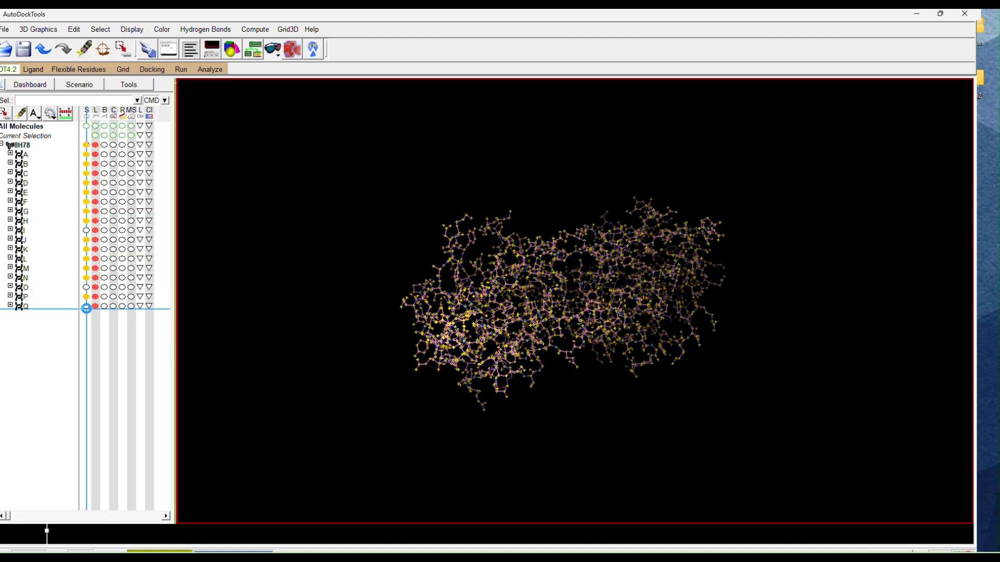
{"action": "left_click", "coordinate": [86, 287]}
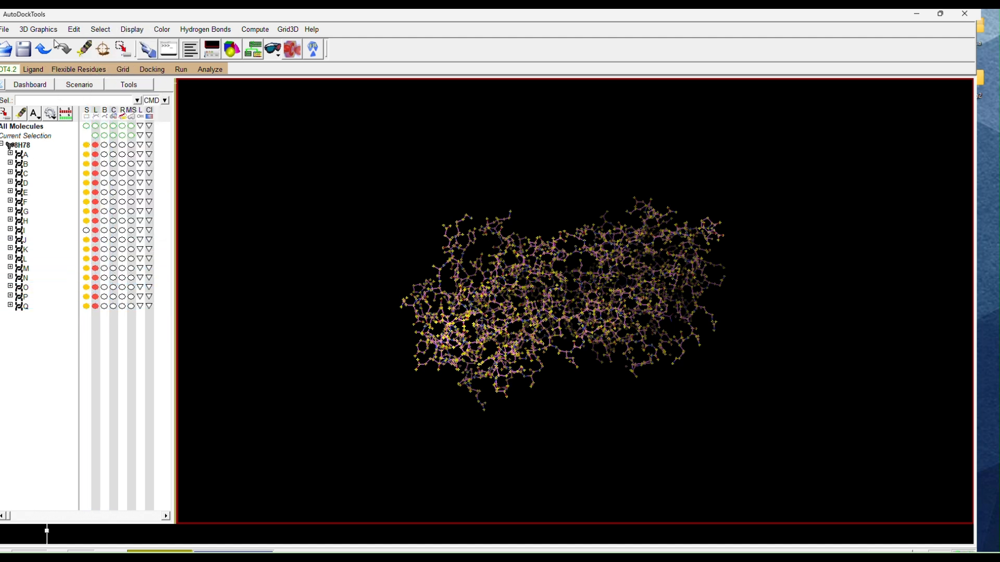
{"action": "left_click", "coordinate": [72, 30]}
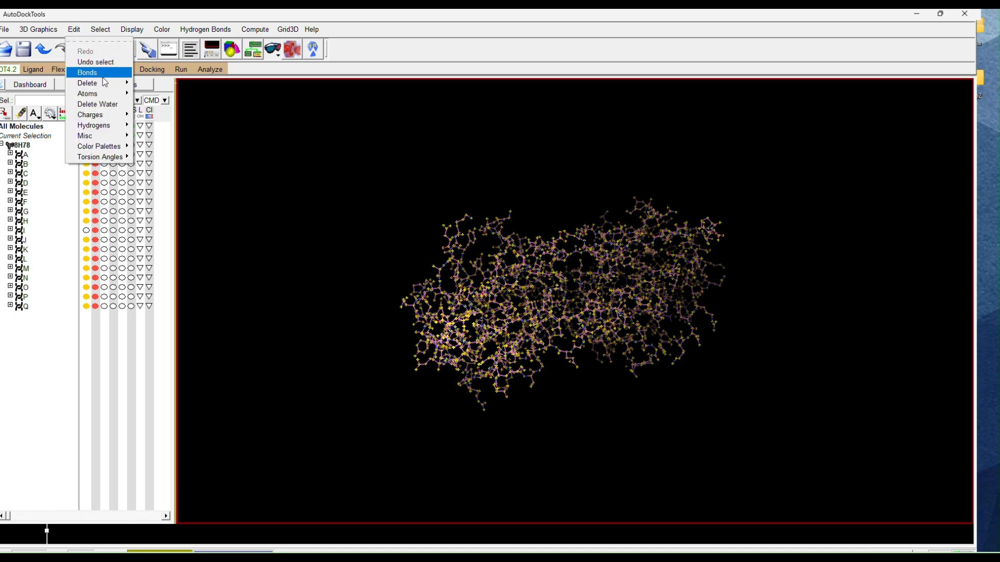
{"action": "mouse_move", "coordinate": [110, 85]}
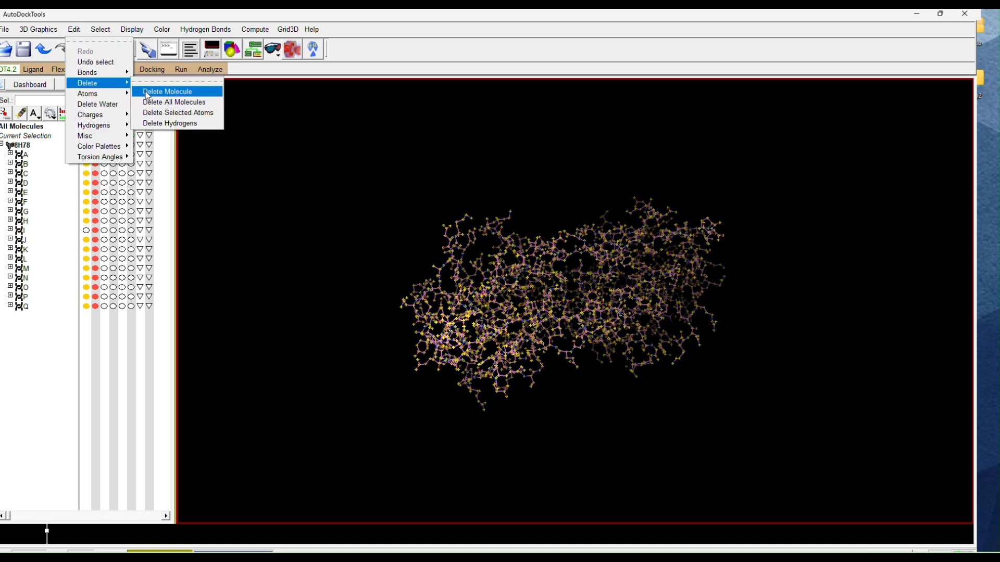
{"action": "left_click", "coordinate": [155, 114]}
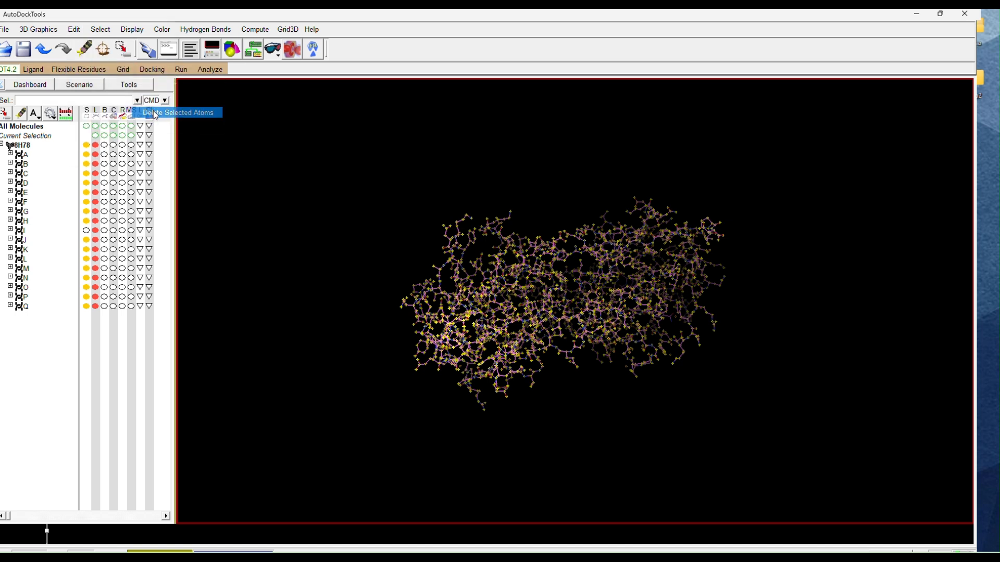
{"action": "left_click", "coordinate": [83, 67]}
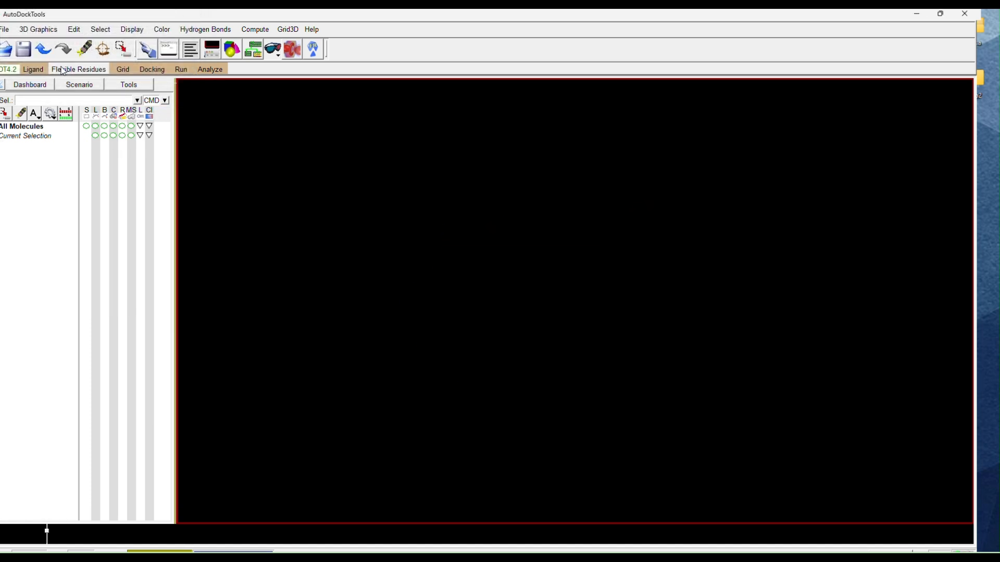
Step: Load the 8H78 receptor structure again from the Downloads folder
{"action": "left_click", "coordinate": [6, 30]}
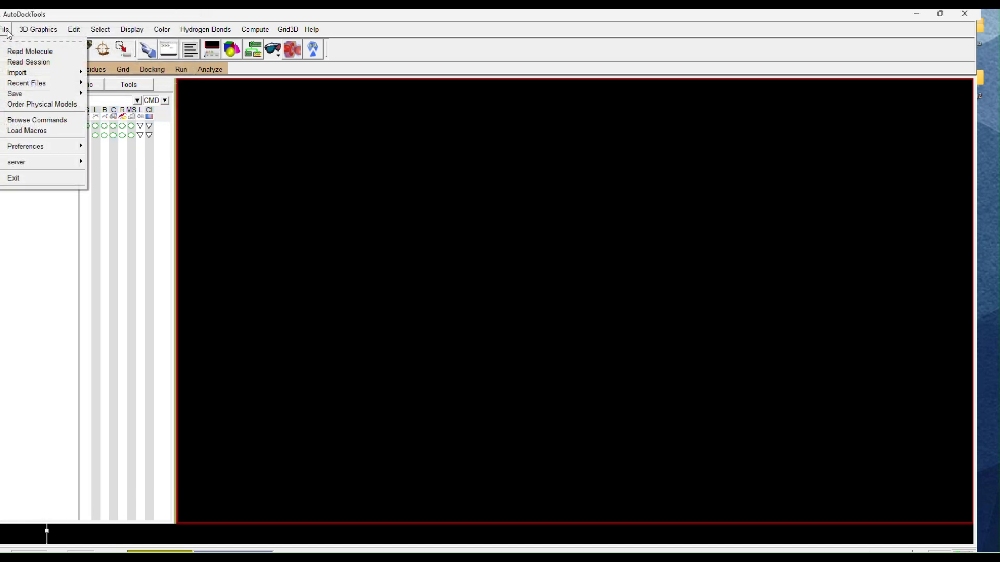
{"action": "left_click", "coordinate": [58, 52]}
{"action": "left_click", "coordinate": [100, 106]}
{"action": "double_click", "coordinate": [100, 105]}
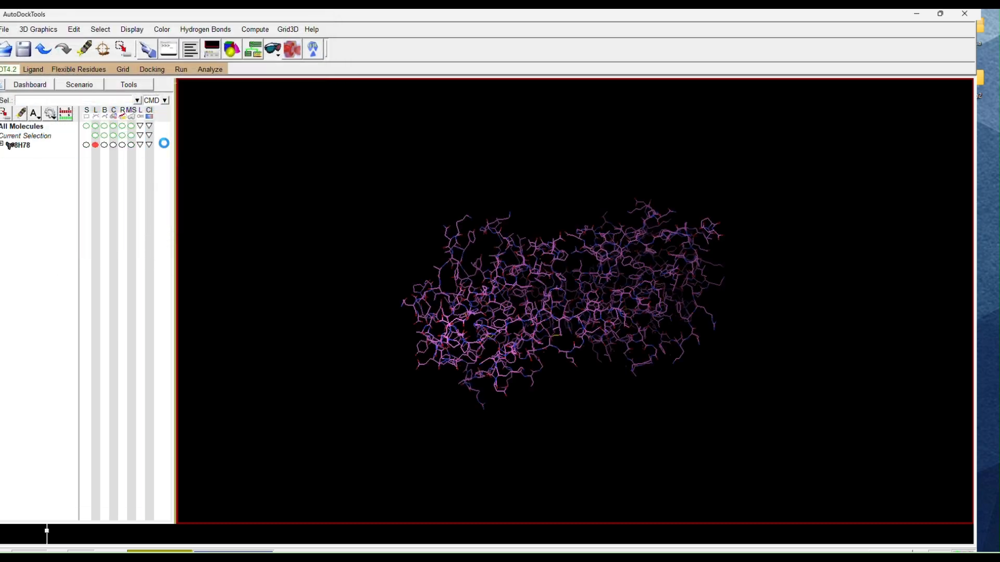
Step: Select chains A to H and J of 8H78 and display the molecular surface of chain I
{"action": "left_click", "coordinate": [8, 148]}
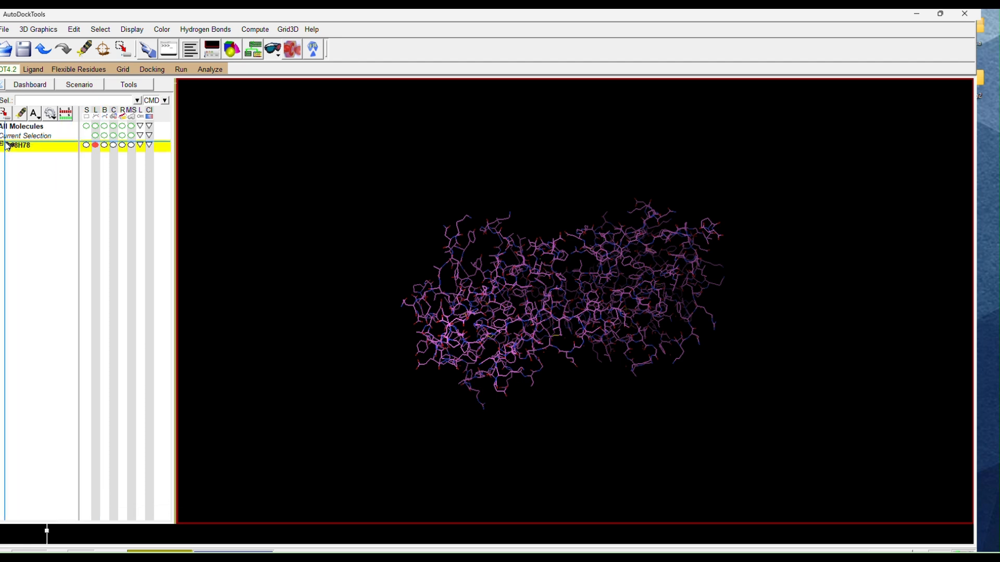
{"action": "left_click", "coordinate": [2, 145]}
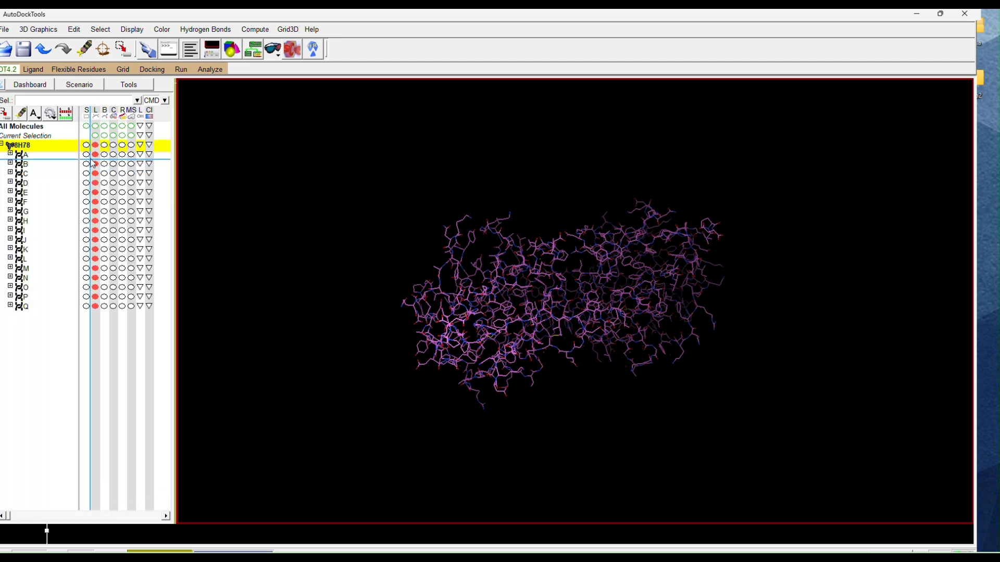
{"action": "left_click", "coordinate": [87, 155]}
{"action": "left_click", "coordinate": [87, 164]}
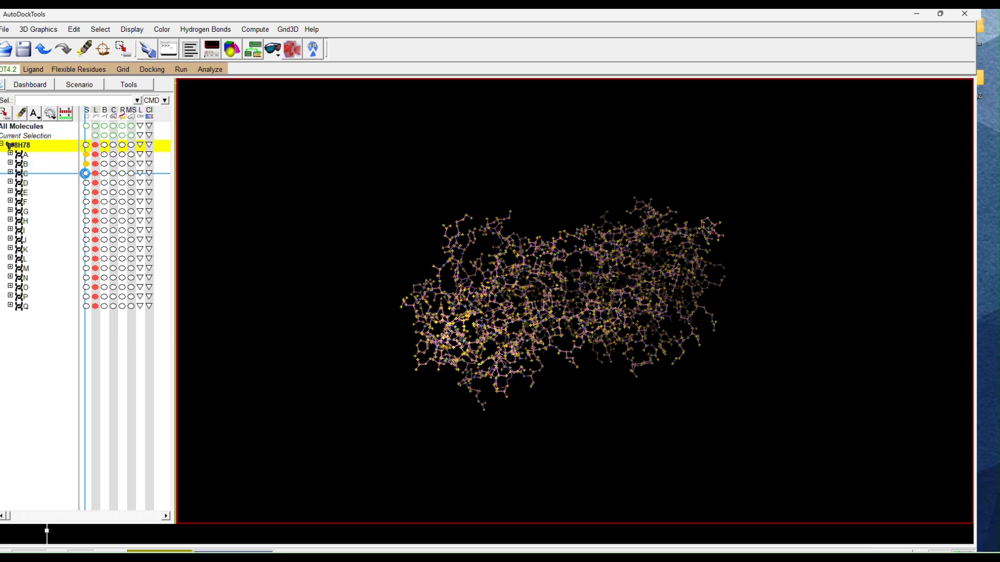
{"action": "left_click", "coordinate": [87, 173]}
{"action": "left_click", "coordinate": [86, 182]}
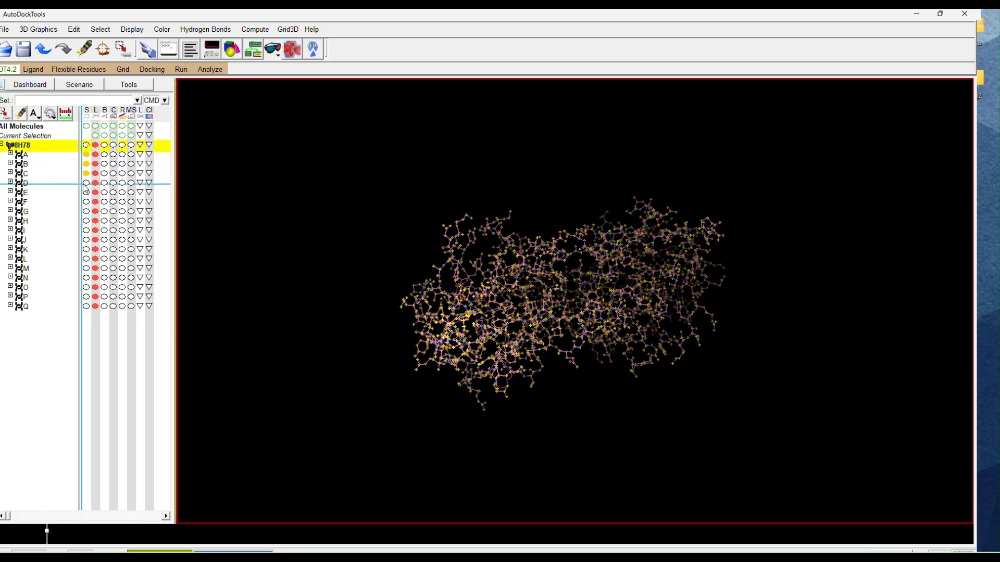
{"action": "left_click", "coordinate": [87, 192]}
{"action": "left_click", "coordinate": [86, 202]}
{"action": "left_click", "coordinate": [87, 210]}
{"action": "left_click", "coordinate": [86, 220]}
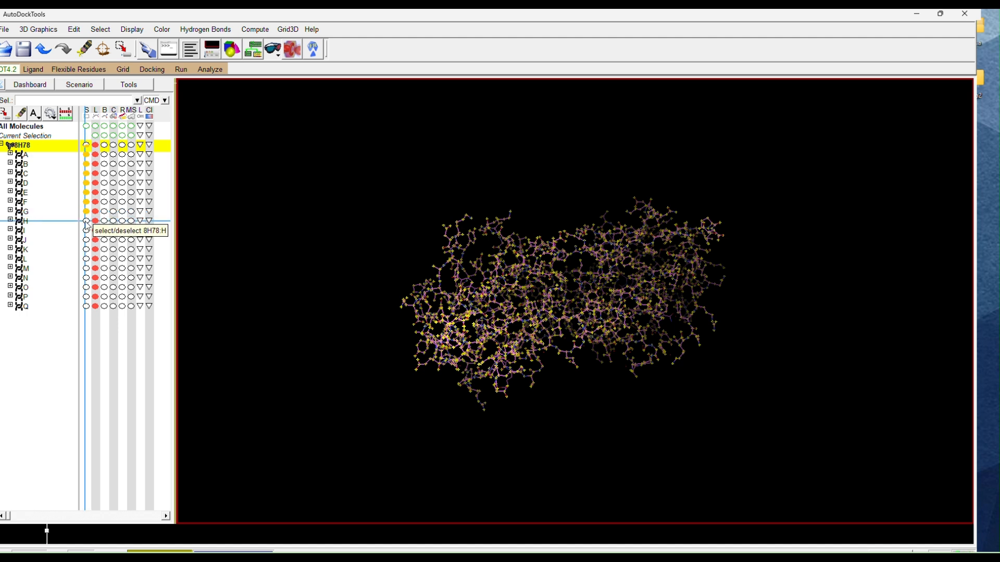
{"action": "left_click", "coordinate": [87, 240]}
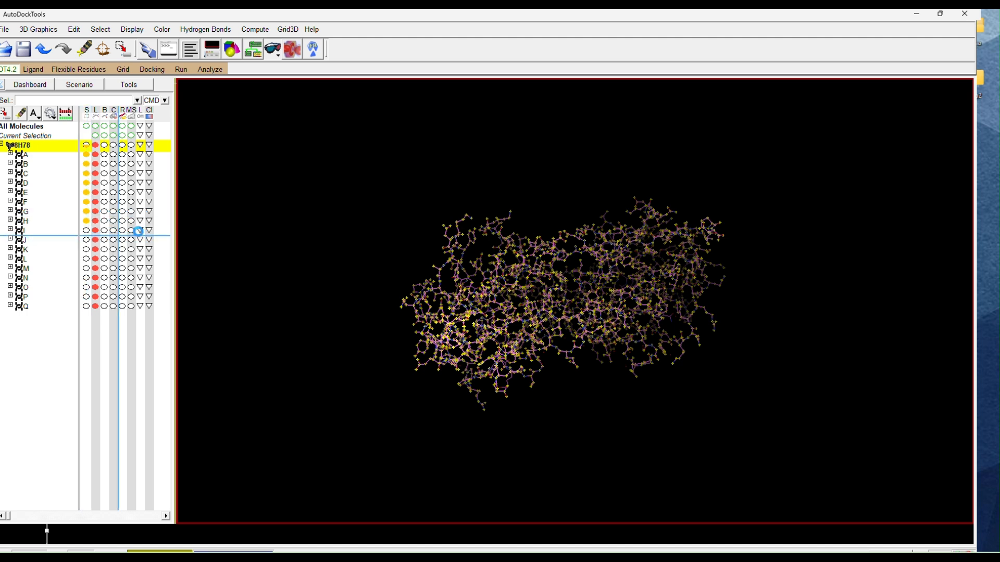
{"action": "left_click", "coordinate": [131, 232]}
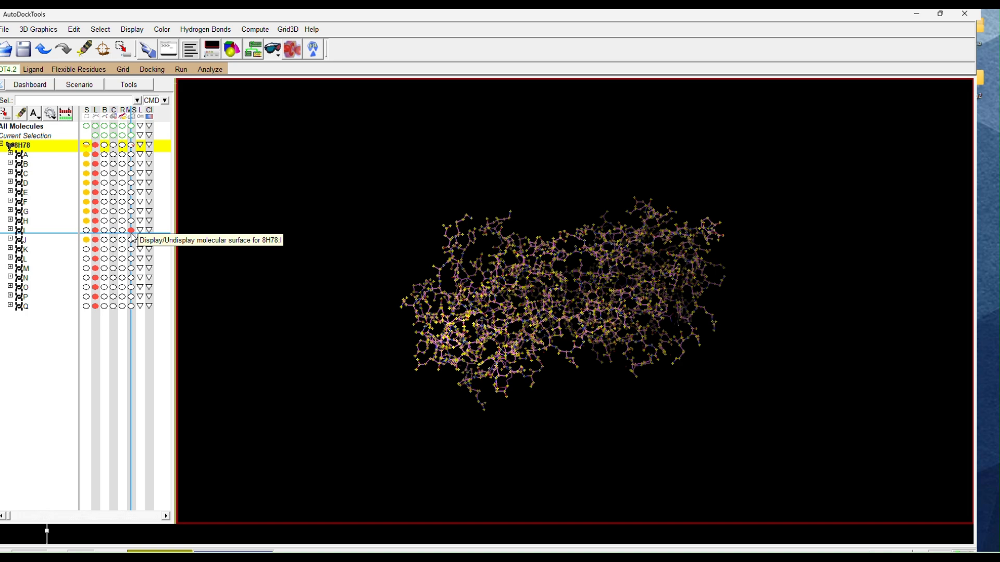
{"action": "left_click_drag", "start_coordinate": [448, 224], "coordinate": [159, 224]}
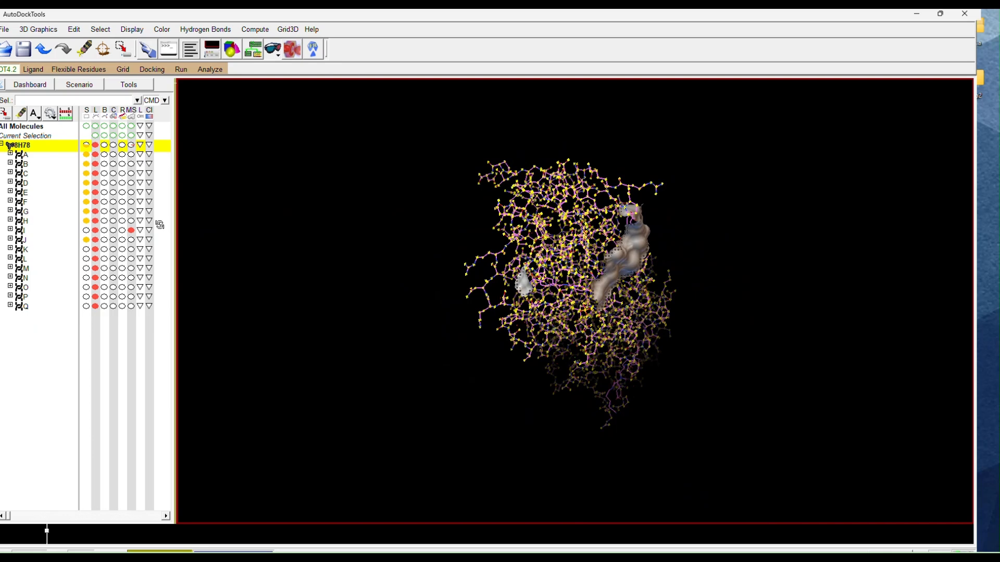
Step: Add chains K to Q of 8H78 to the selection and delete all selected atoms, keeping only chain I
{"action": "left_click", "coordinate": [87, 249]}
{"action": "left_click", "coordinate": [86, 259]}
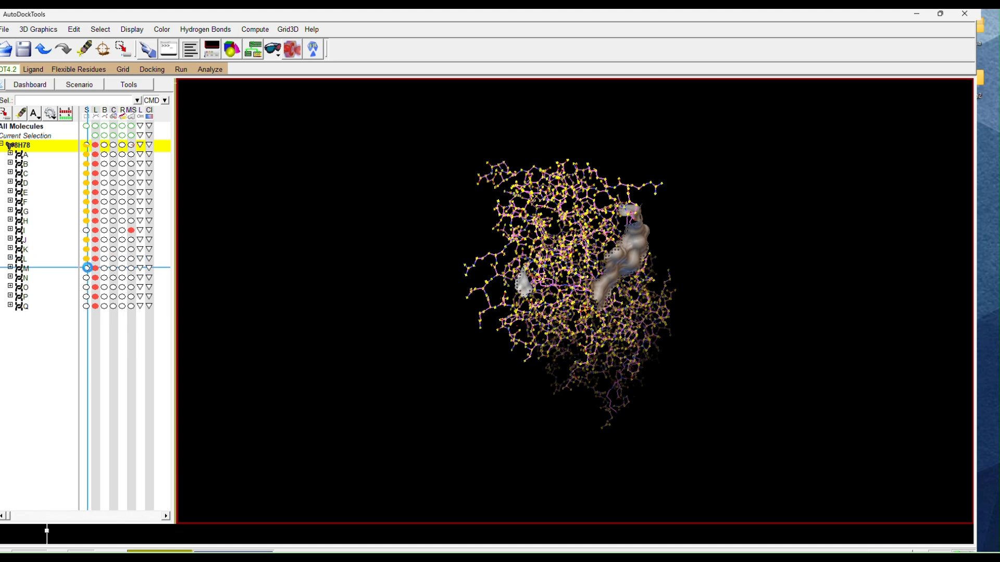
{"action": "left_click", "coordinate": [86, 268]}
{"action": "left_click", "coordinate": [86, 278]}
{"action": "left_click", "coordinate": [86, 296]}
{"action": "left_click", "coordinate": [86, 287]}
{"action": "left_click", "coordinate": [86, 306]}
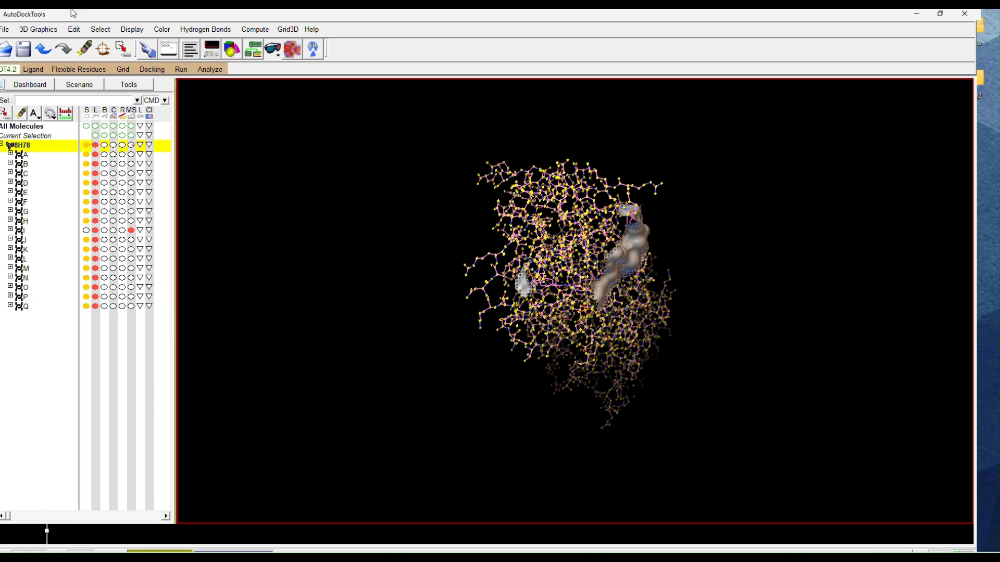
{"action": "left_click", "coordinate": [73, 30]}
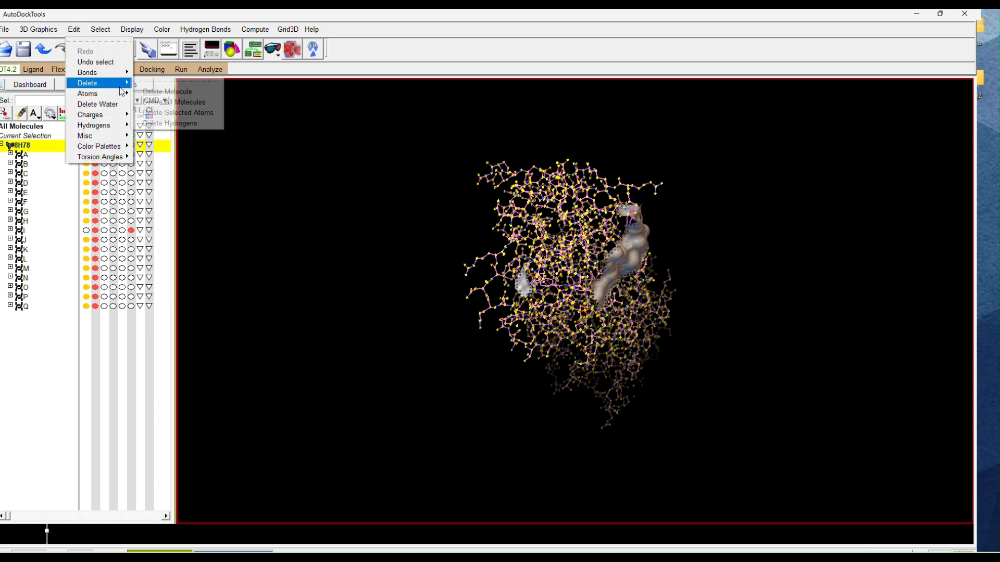
{"action": "left_click", "coordinate": [143, 93]}
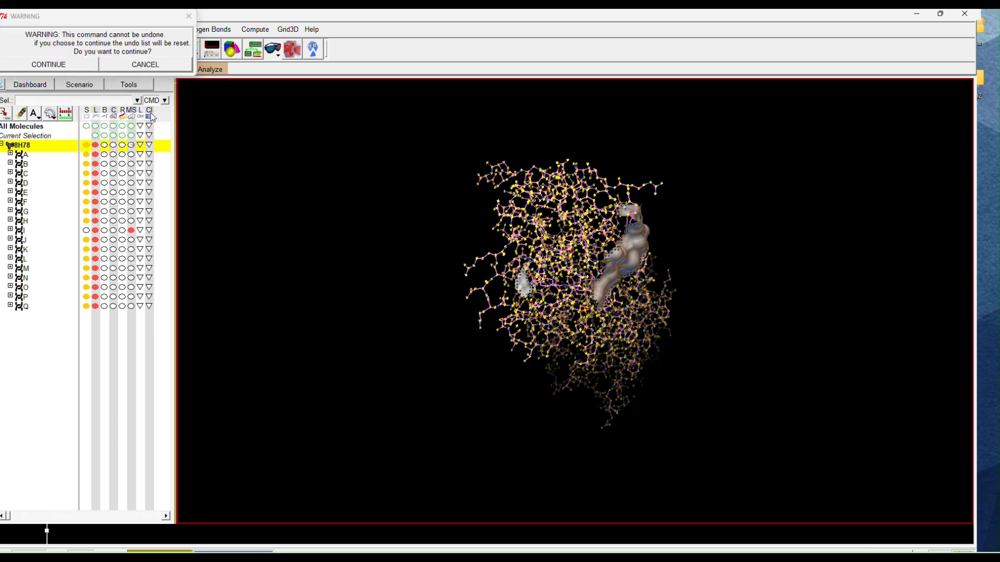
{"action": "left_click", "coordinate": [62, 65]}
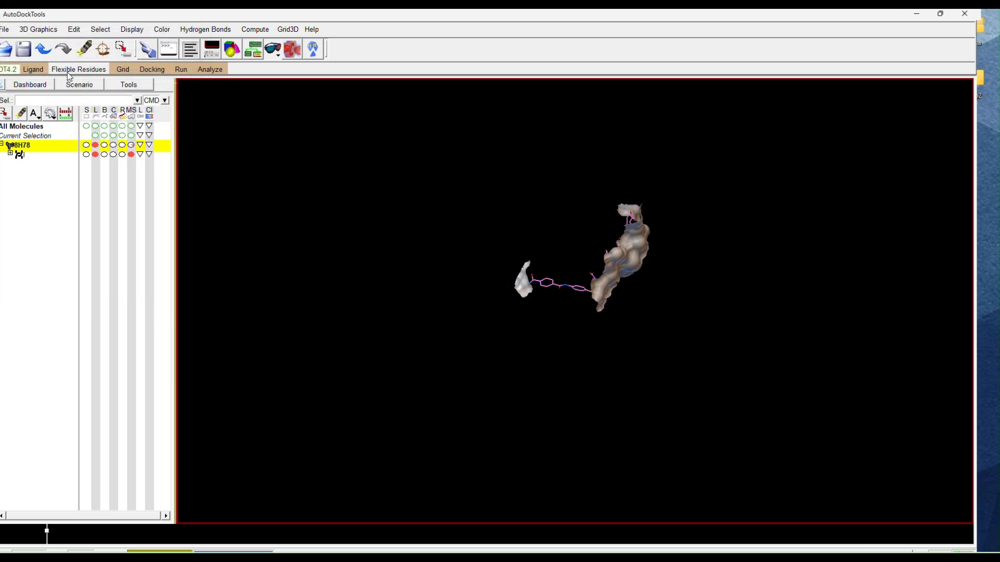
Step: Hide the molecular surface of the remaining 8H78 chain and inspect its line structure
{"action": "left_click_drag", "start_coordinate": [721, 199], "coordinate": [377, 263]}
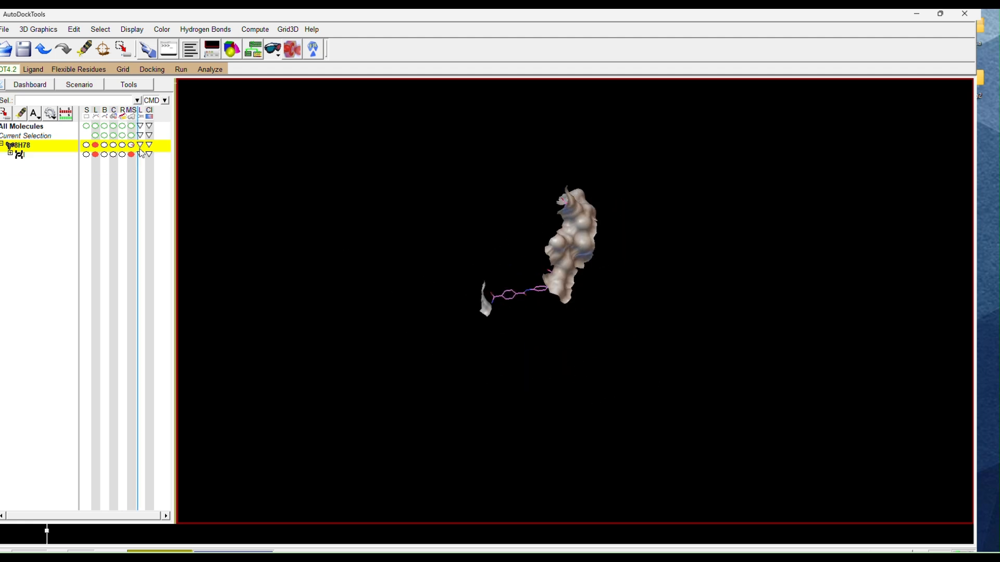
{"action": "left_click", "coordinate": [132, 154]}
{"action": "left_click_drag", "start_coordinate": [322, 210], "coordinate": [442, 239]}
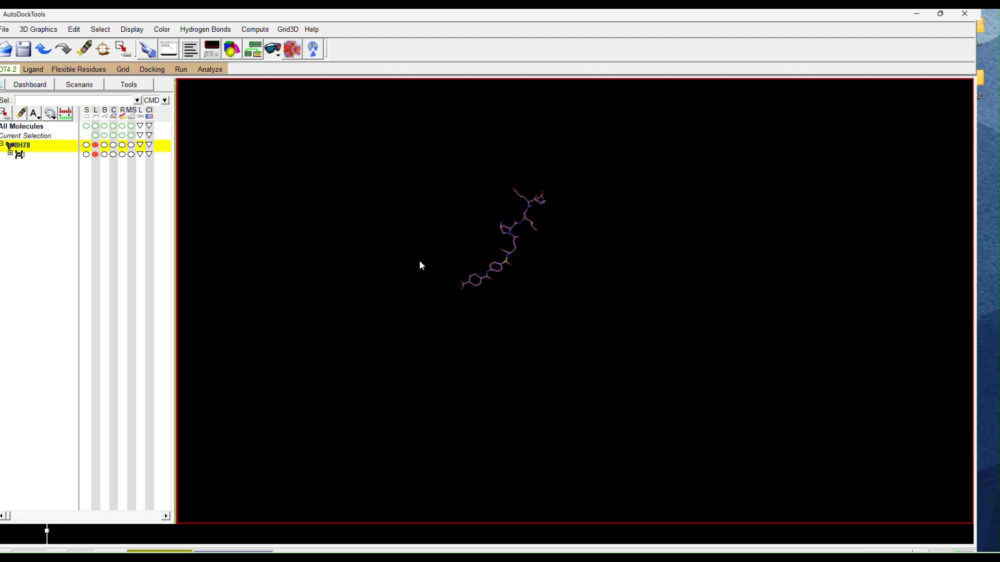
Step: Add all hydrogens to 8H78 with the withBondOrder method, renumbering atoms to include the new hydrogens
{"action": "left_click", "coordinate": [74, 30]}
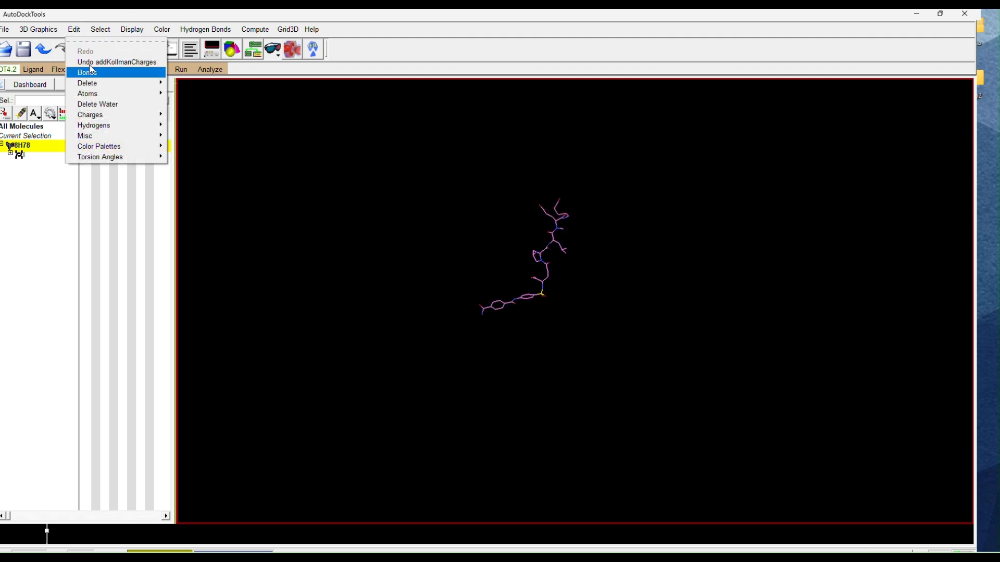
{"action": "mouse_move", "coordinate": [127, 136]}
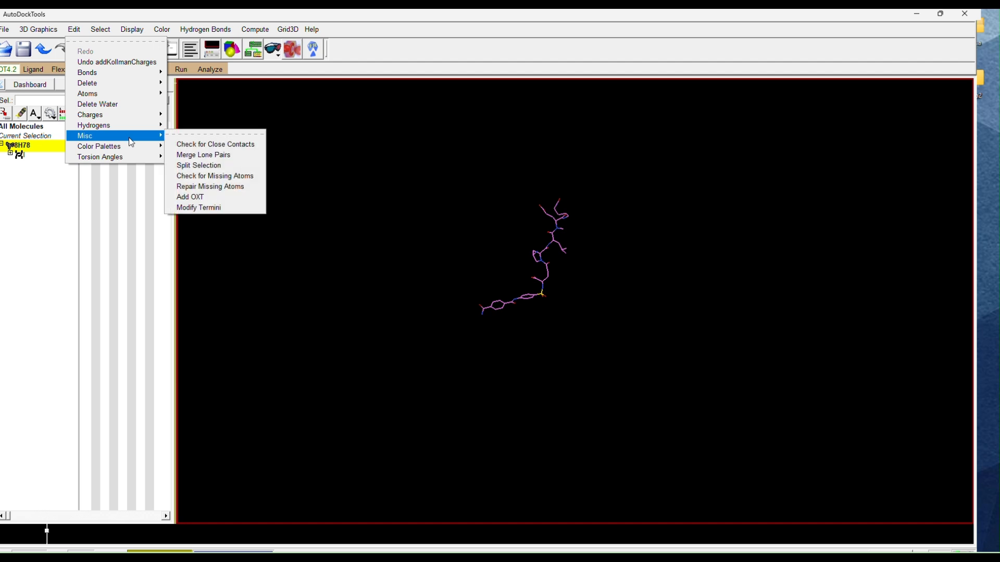
{"action": "mouse_move", "coordinate": [151, 126]}
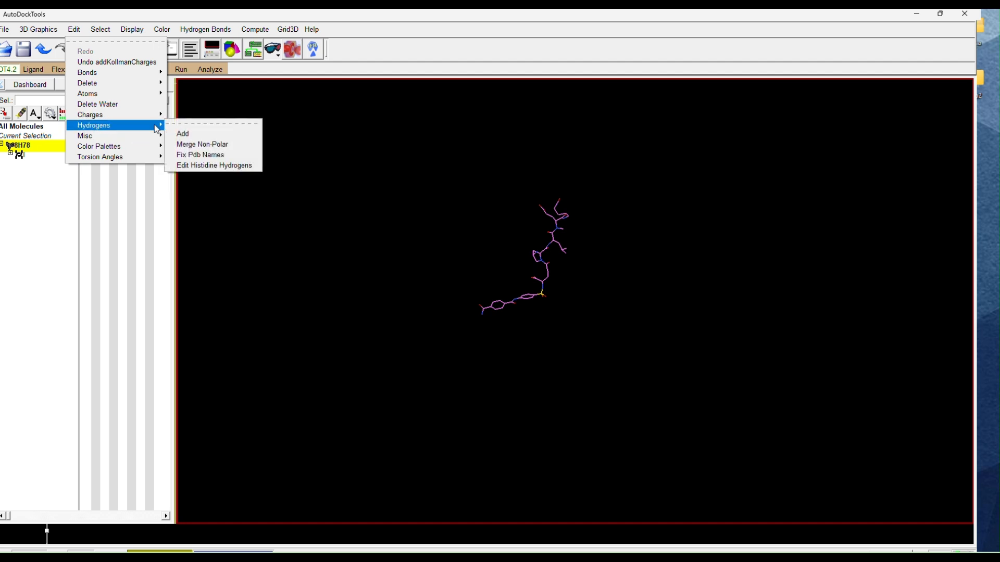
{"action": "left_click", "coordinate": [195, 134]}
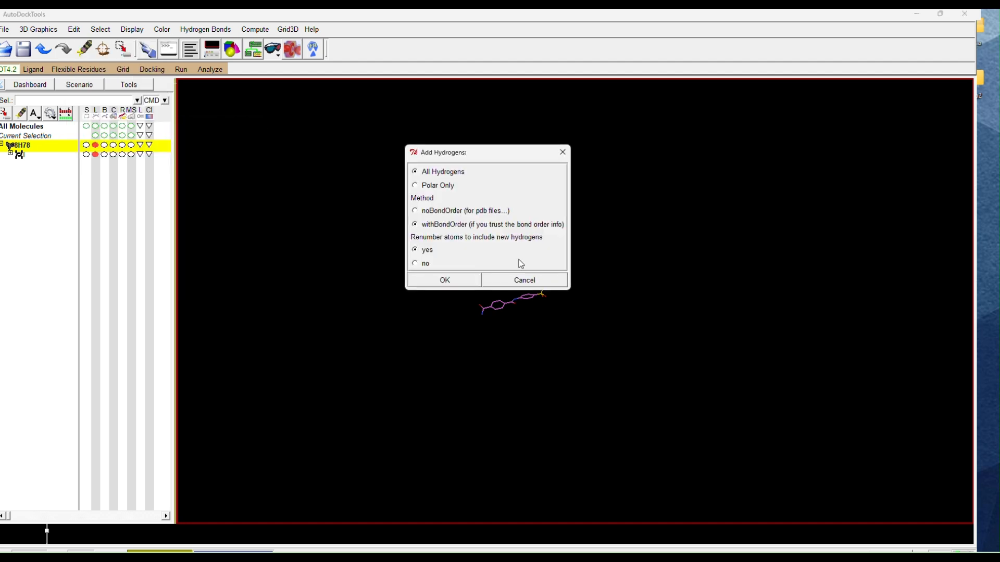
{"action": "left_click", "coordinate": [466, 282]}
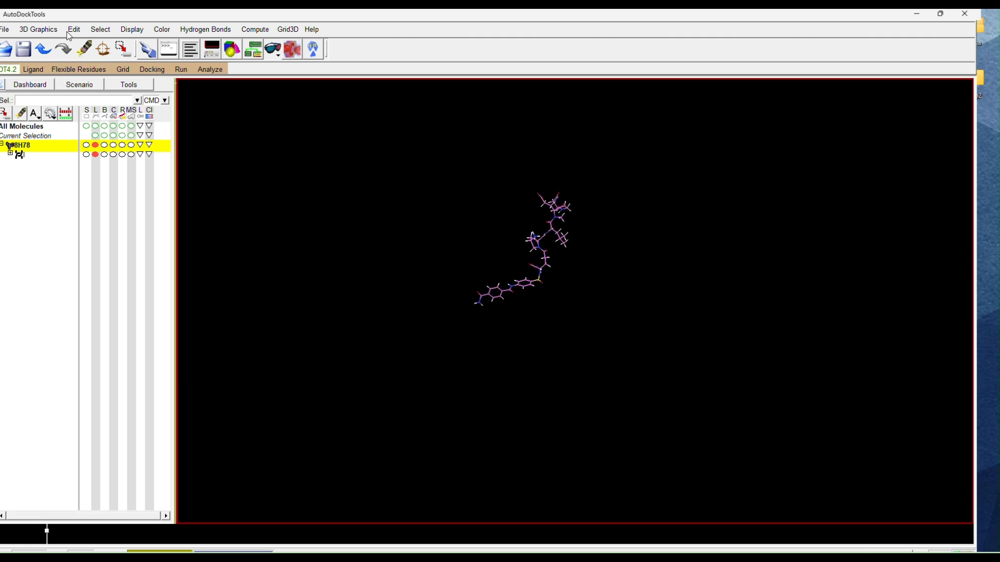
Step: Choose the loaded 8H78 molecule as the AutoDock4 ligand input
{"action": "left_click", "coordinate": [33, 69]}
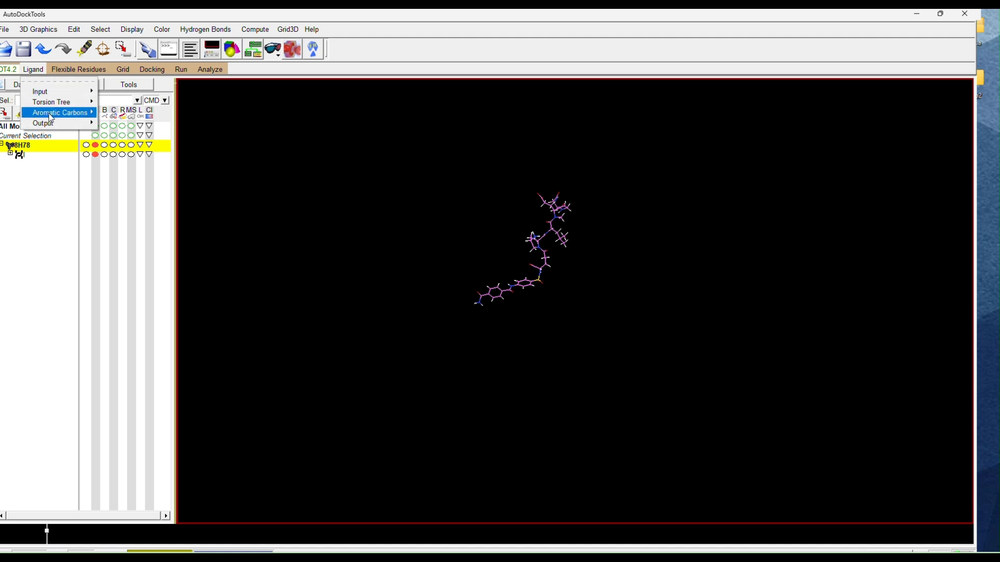
{"action": "mouse_move", "coordinate": [50, 89]}
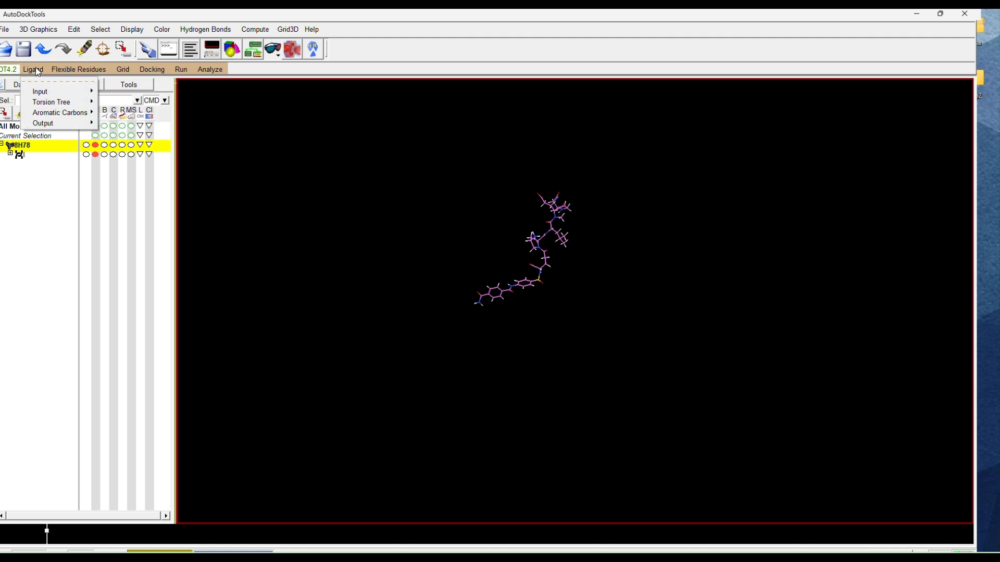
{"action": "mouse_move", "coordinate": [78, 97]}
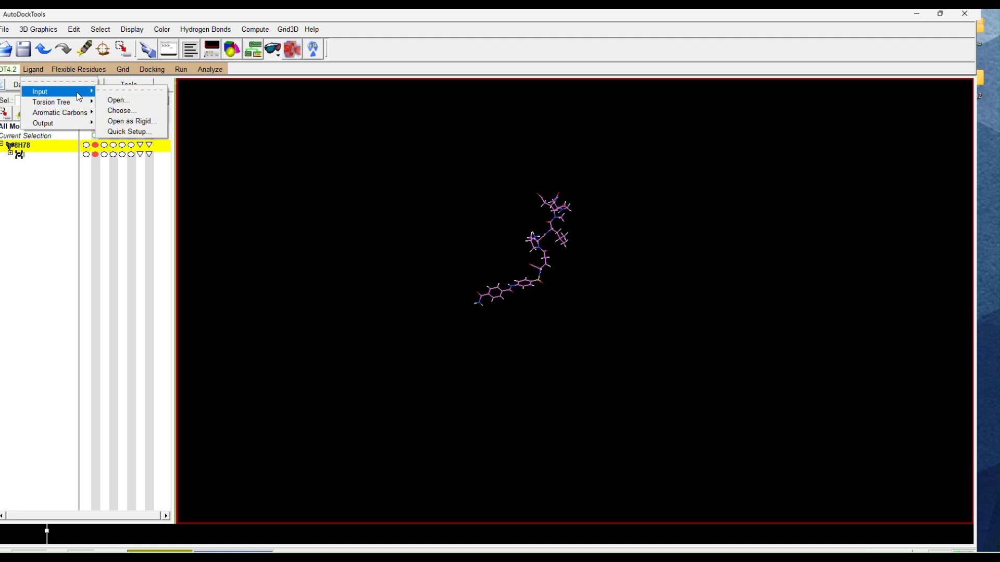
{"action": "left_click", "coordinate": [123, 110]}
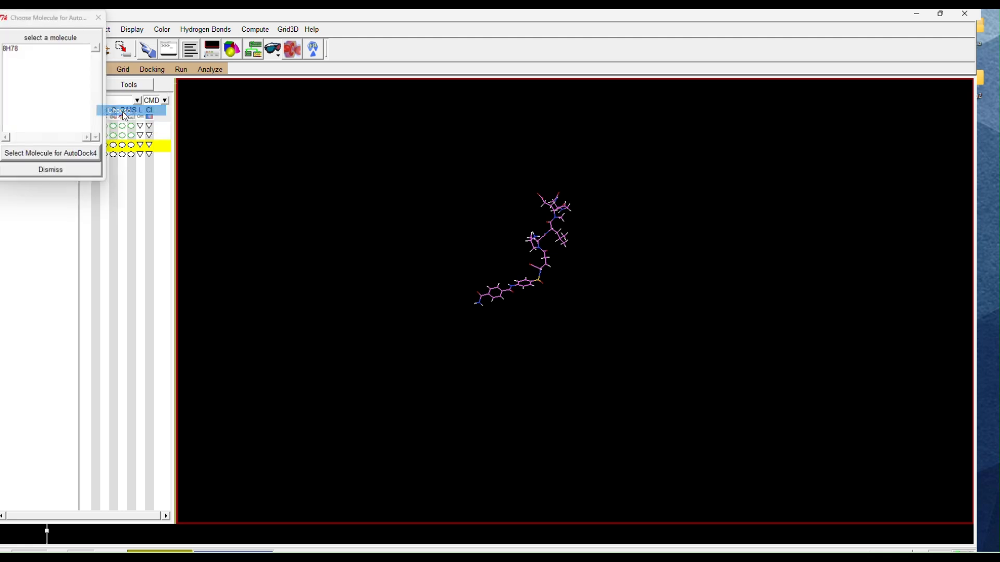
{"action": "left_click", "coordinate": [12, 50]}
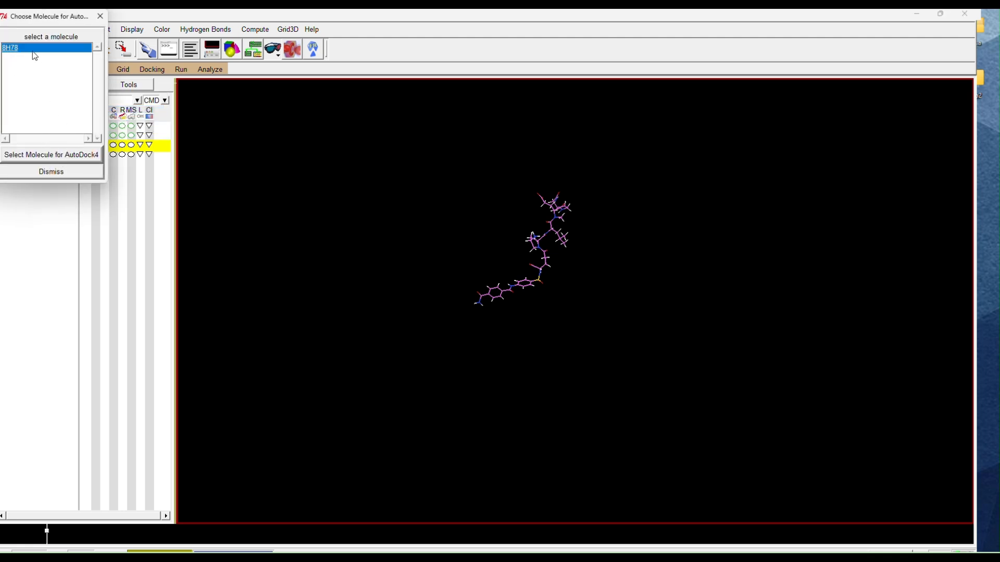
{"action": "double_click", "coordinate": [35, 56]}
{"action": "left_click", "coordinate": [524, 320]}
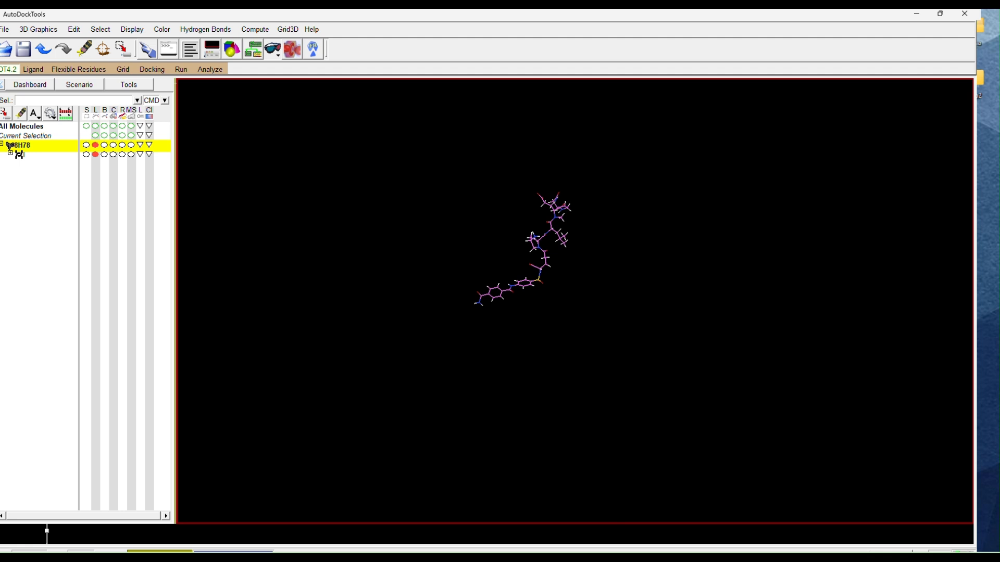
Step: Switch to PyMOL and open the 8h78 (4) structure from the Downloads folder
{"action": "left_click", "coordinate": [673, 550]}
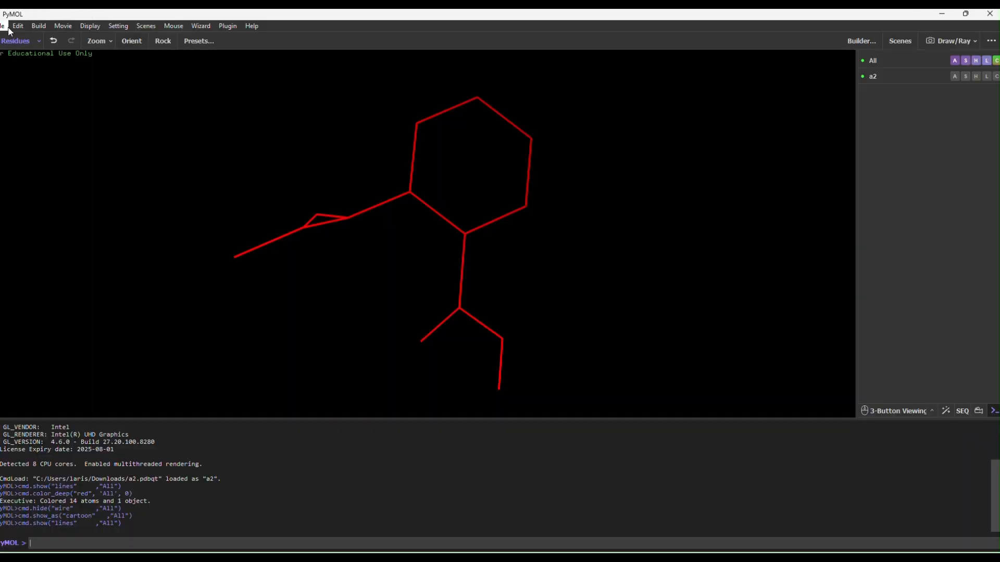
{"action": "left_click", "coordinate": [6, 26]}
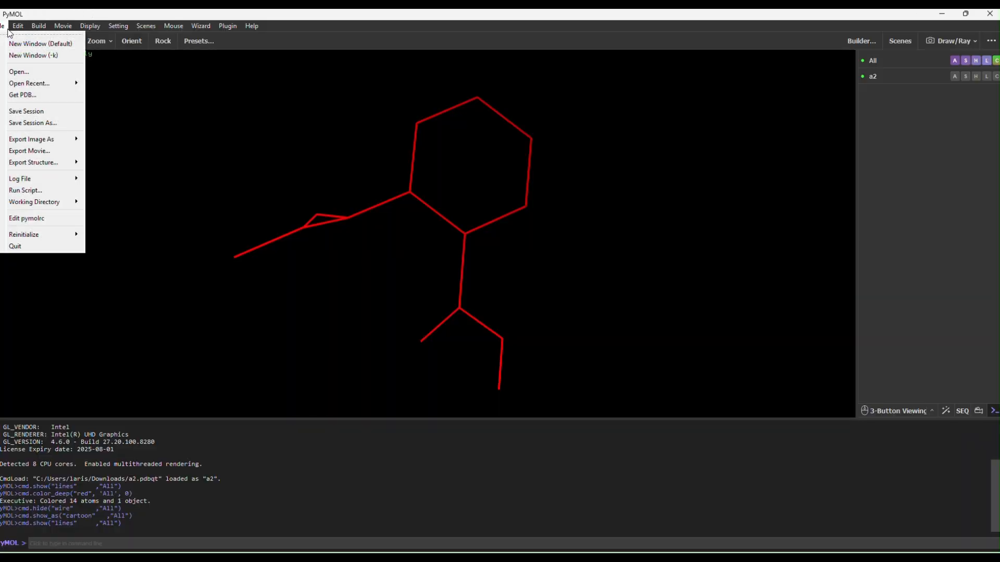
{"action": "left_click", "coordinate": [13, 46]}
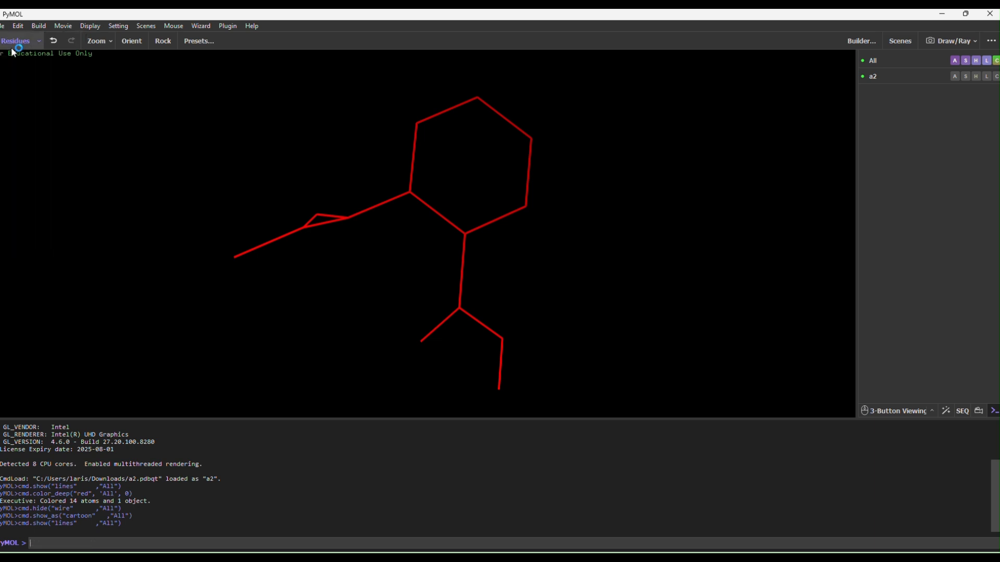
{"action": "left_click", "coordinate": [5, 26]}
{"action": "left_click", "coordinate": [22, 70]}
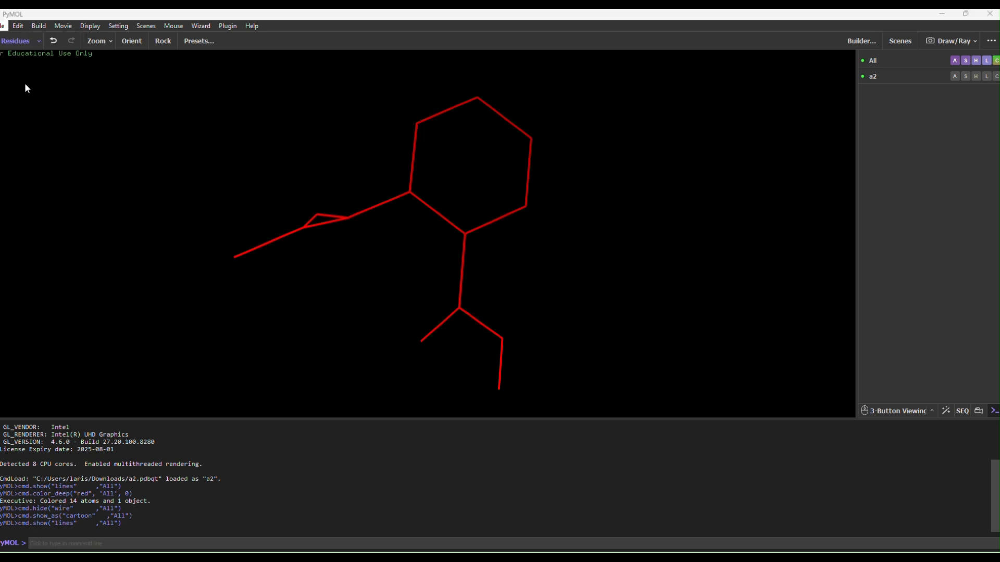
{"action": "double_click", "coordinate": [107, 149]}
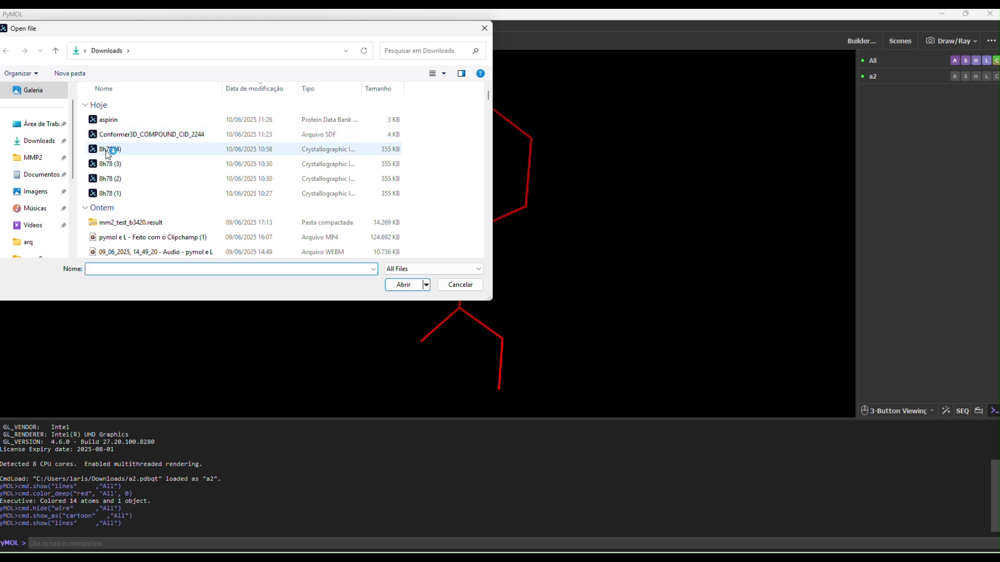
Step: Start a molecule export of the enabled objects in their current state with PDB as the file type
{"action": "left_click", "coordinate": [2, 27]}
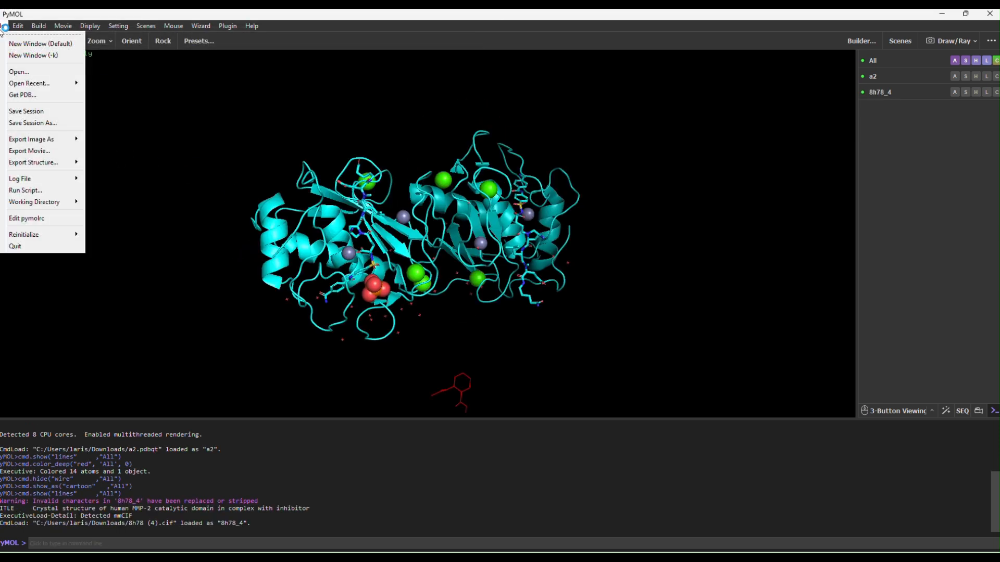
{"action": "mouse_move", "coordinate": [51, 166]}
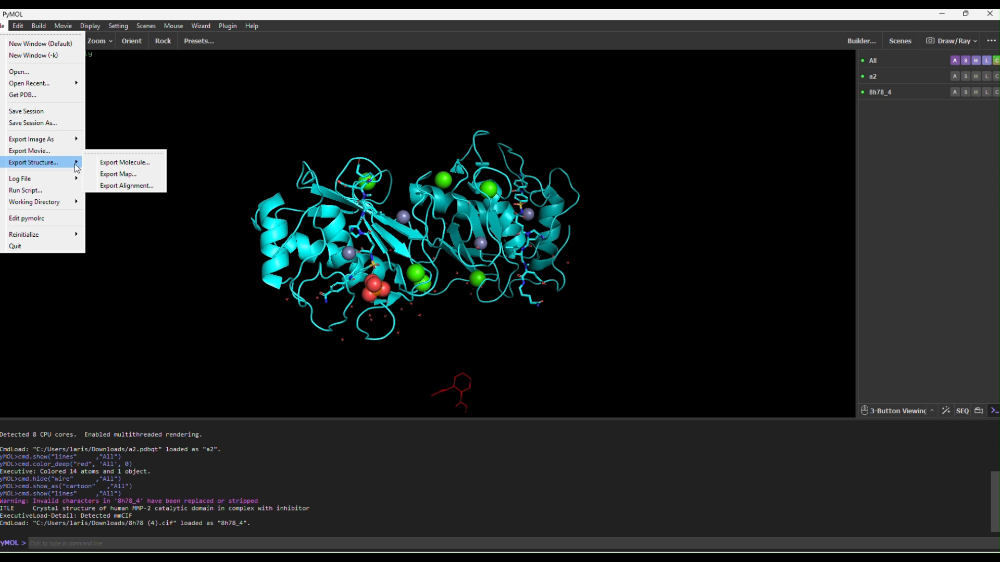
{"action": "left_click", "coordinate": [121, 164]}
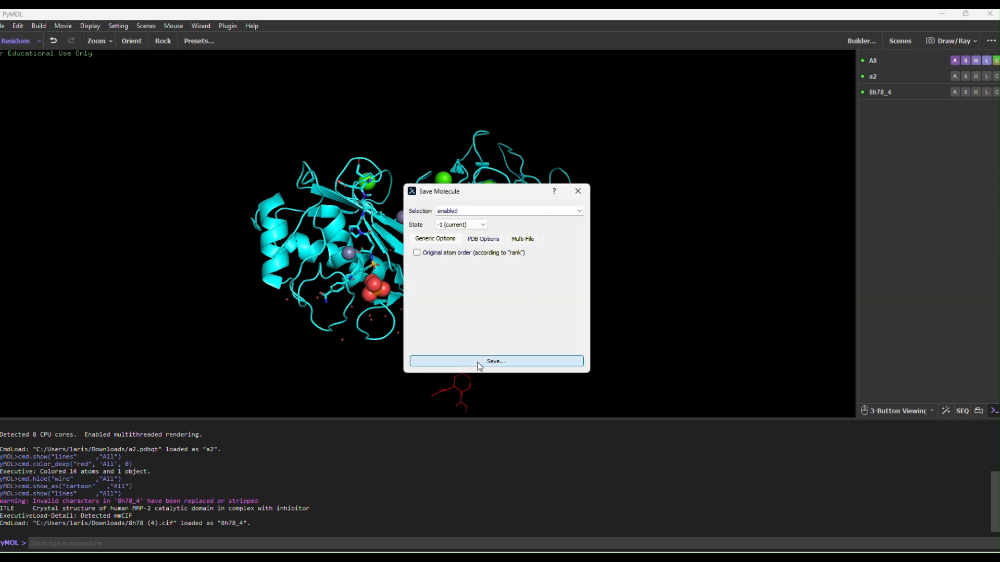
{"action": "left_click", "coordinate": [505, 365]}
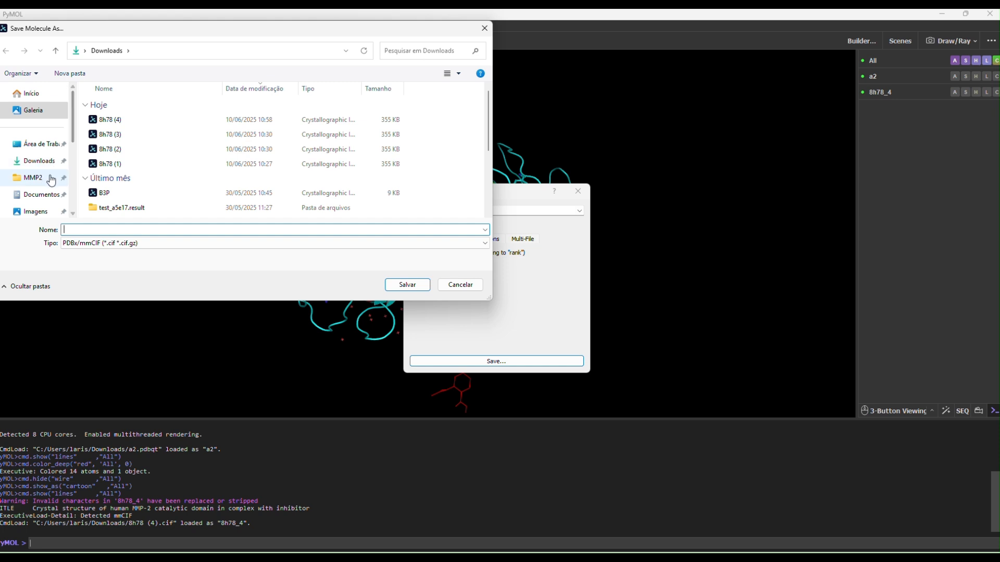
{"action": "left_click", "coordinate": [98, 244]}
{"action": "left_click", "coordinate": [109, 260]}
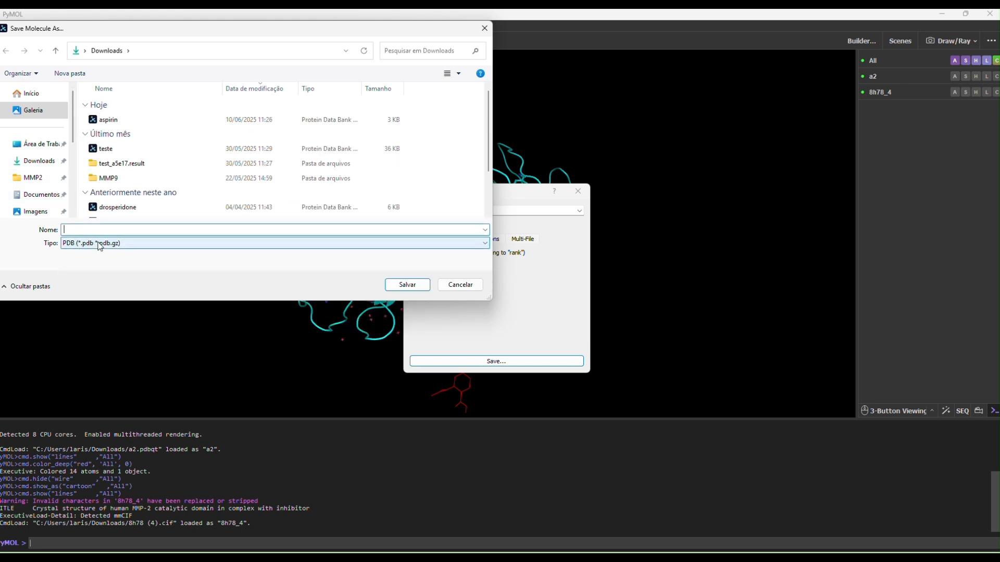
Step: Try to save the exported molecule in the Downloads folder under the name mmp2
{"action": "type", "text": "mmp"}
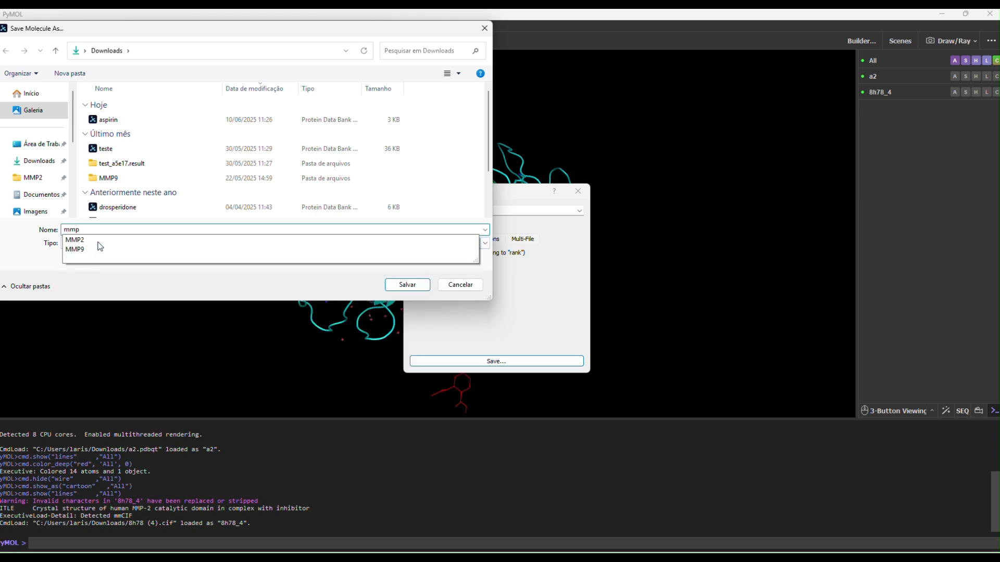
{"action": "type", "text": "2"}
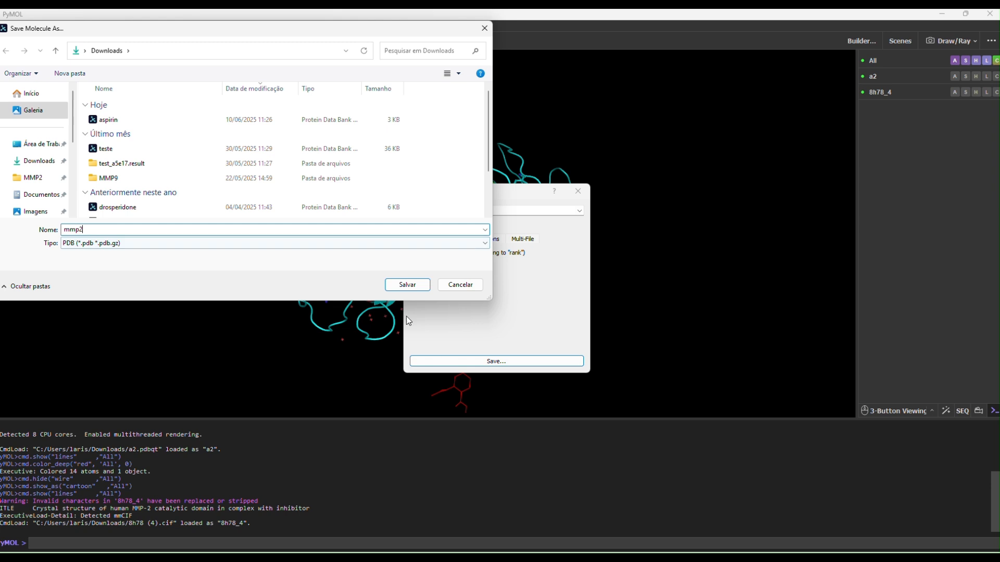
{"action": "left_click", "coordinate": [416, 285]}
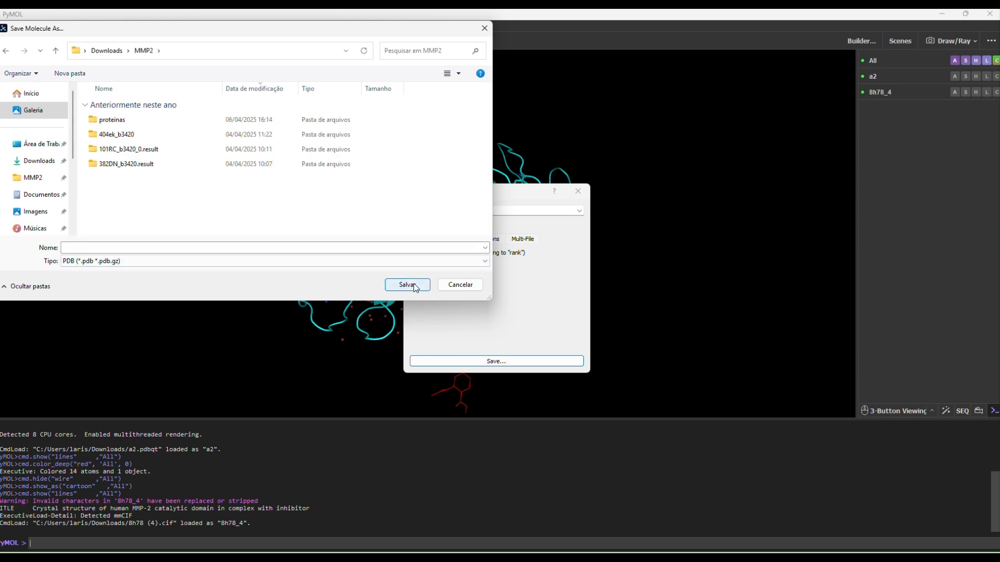
{"action": "left_click", "coordinate": [107, 51]}
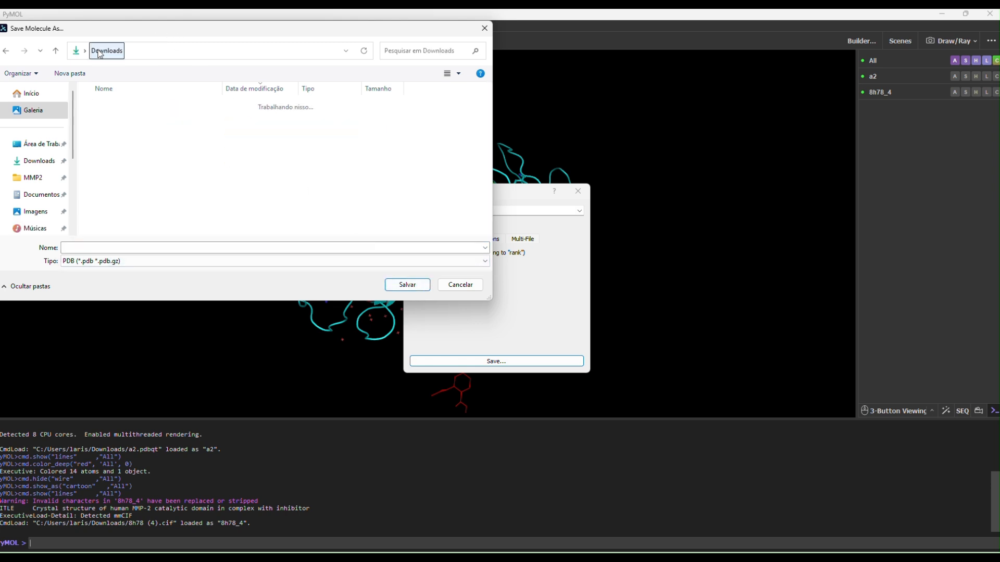
{"action": "left_click", "coordinate": [113, 243]}
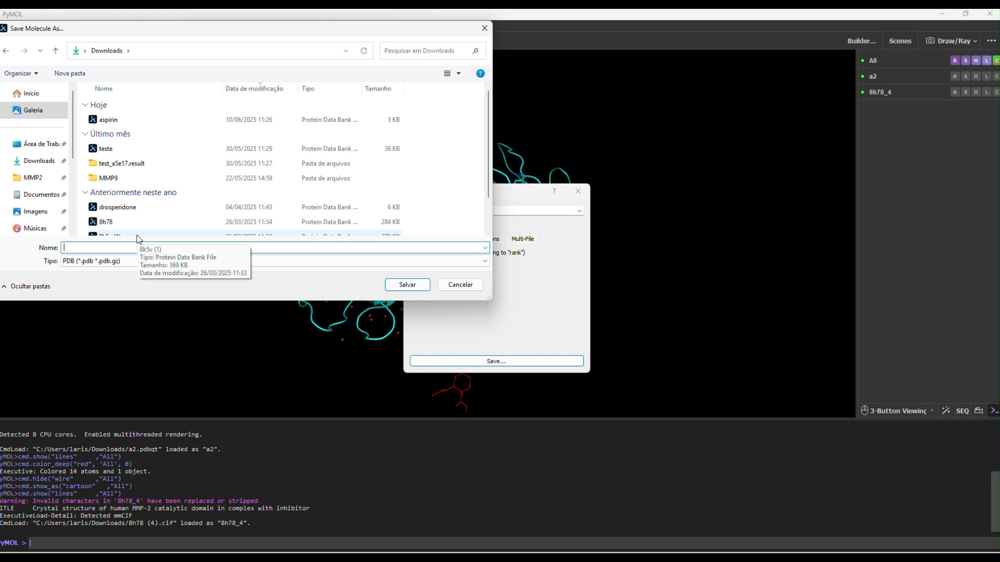
{"action": "type", "text": "mmp2"}
{"action": "left_click", "coordinate": [388, 287]}
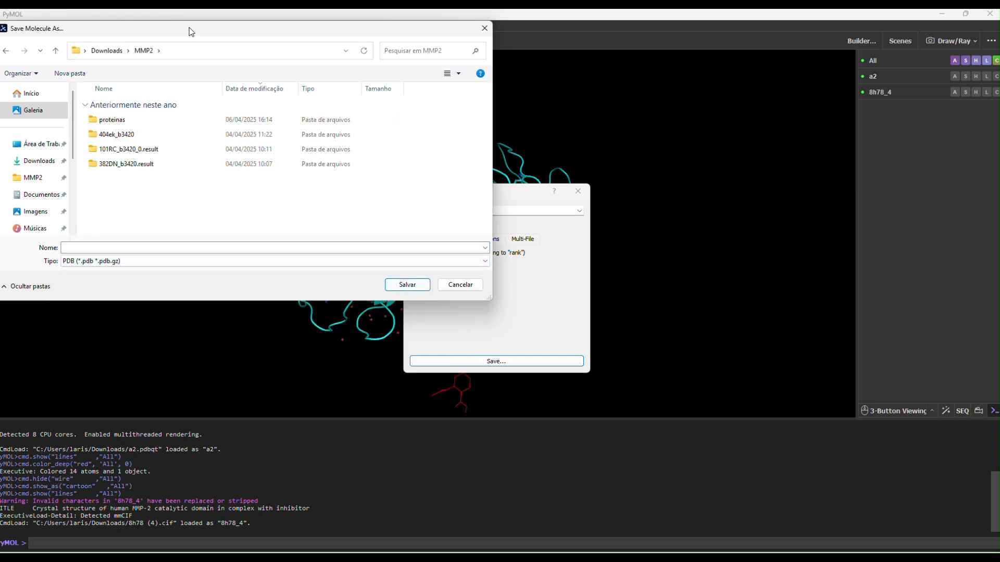
{"action": "left_click", "coordinate": [110, 52]}
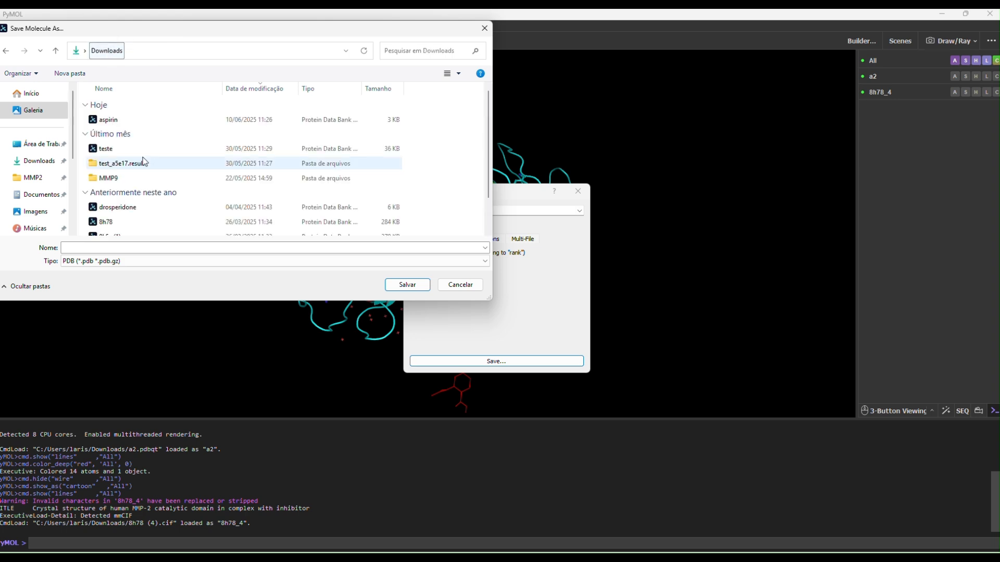
Step: Save the molecule export in the Downloads folder as a PDB file named m
{"action": "left_click", "coordinate": [111, 251]}
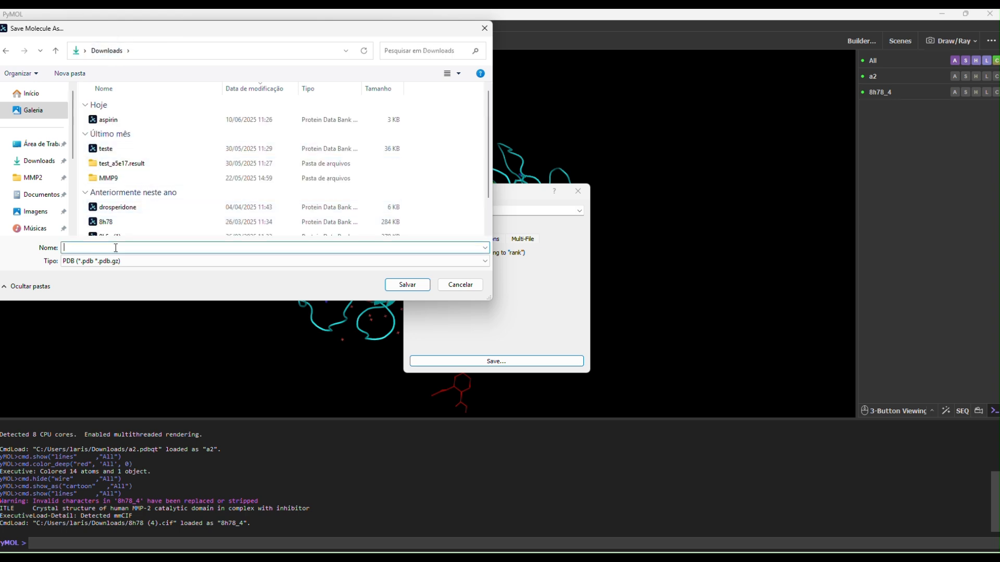
{"action": "type", "text": "m"}
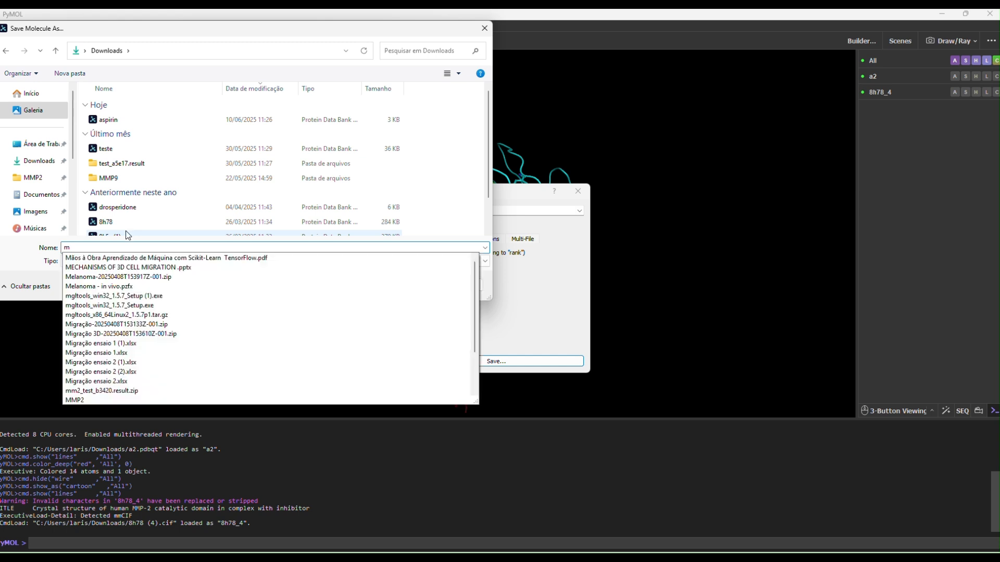
{"action": "left_click", "coordinate": [489, 178]}
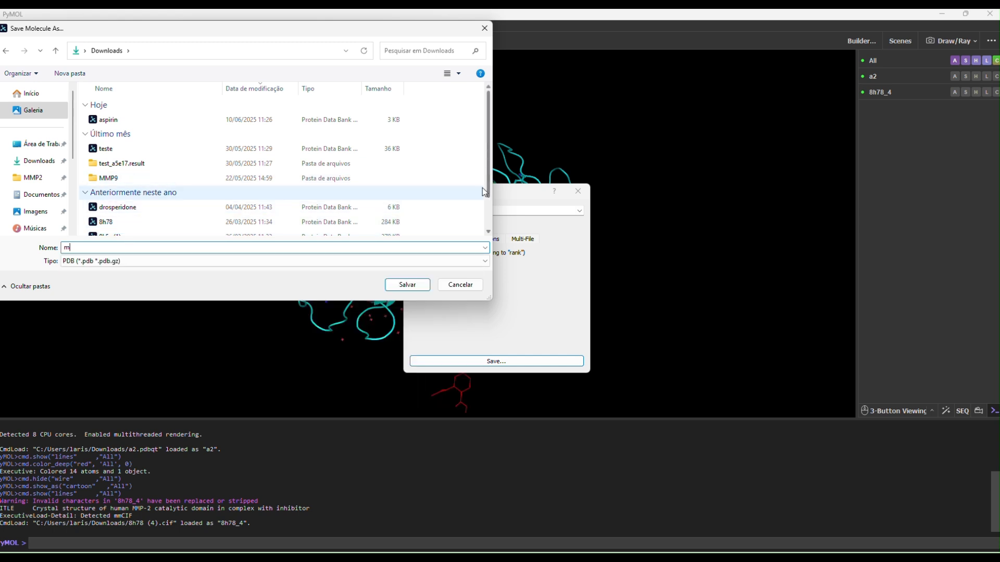
{"action": "left_click", "coordinate": [420, 285]}
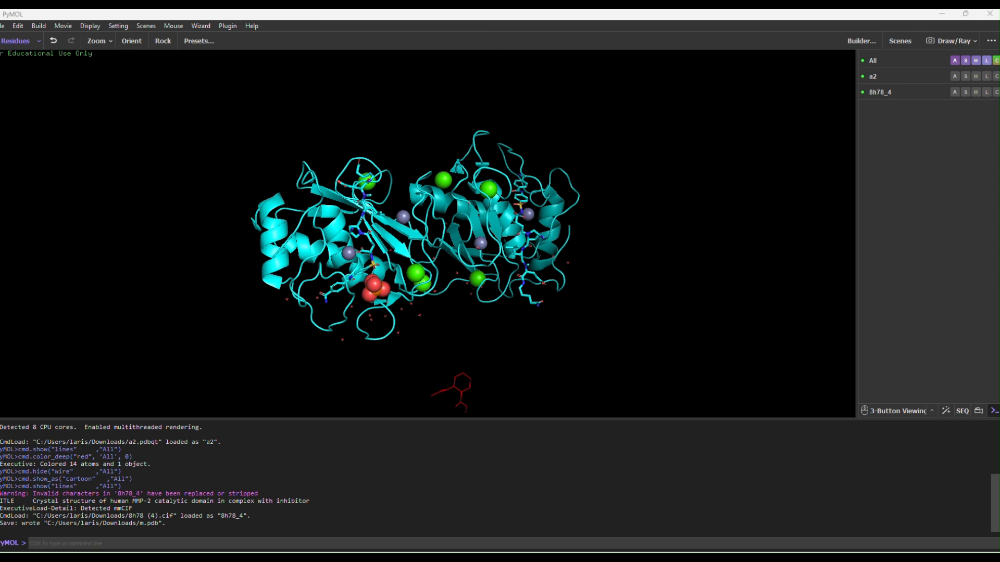
Step: Switch to AutoDockTools and try to delete the 8H78 molecule, keeping the deletion undoable
{"action": "key", "text": "alt+Tab"}
{"action": "left_click", "coordinate": [74, 29]}
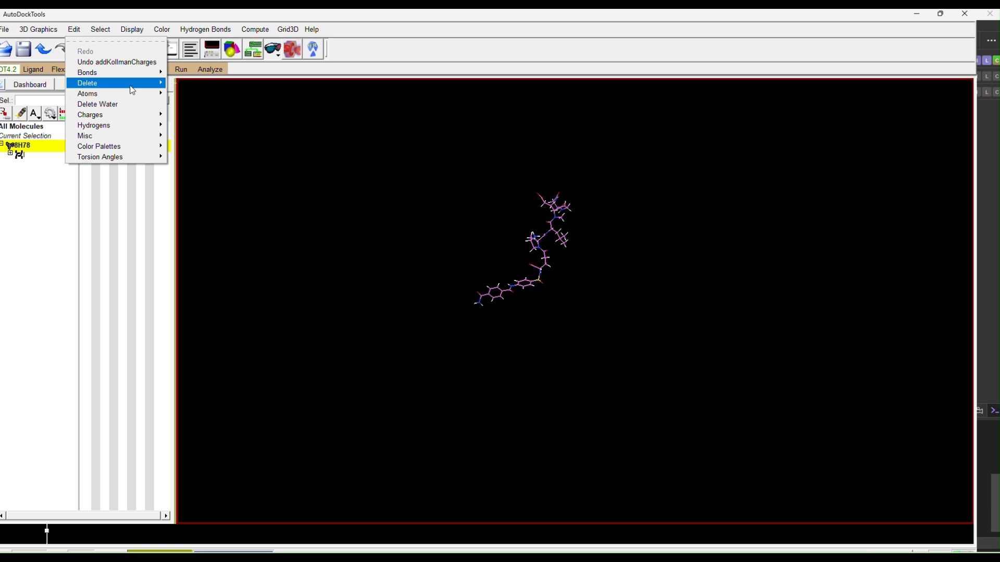
{"action": "mouse_move", "coordinate": [134, 90]}
{"action": "left_click", "coordinate": [189, 92]}
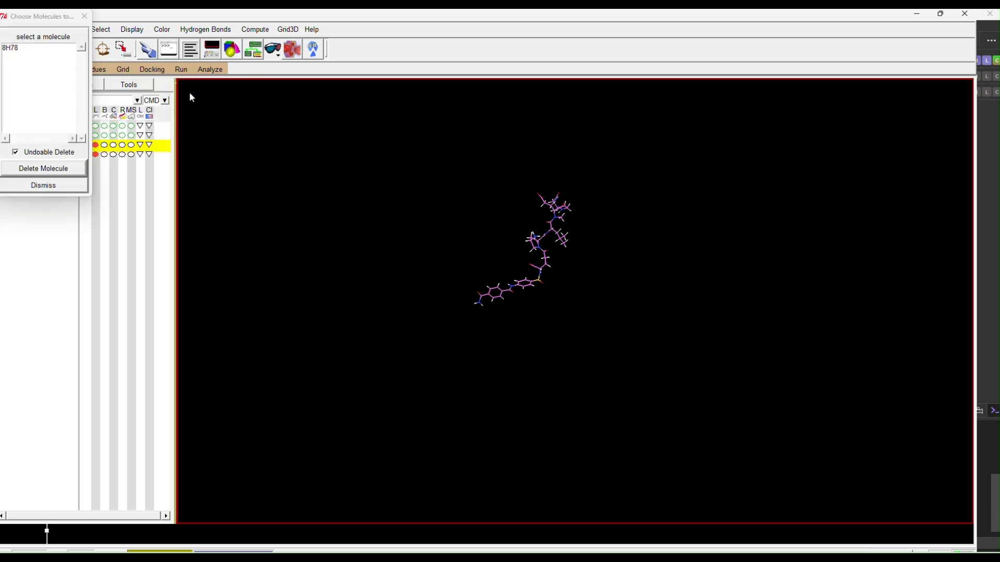
{"action": "left_click", "coordinate": [29, 47]}
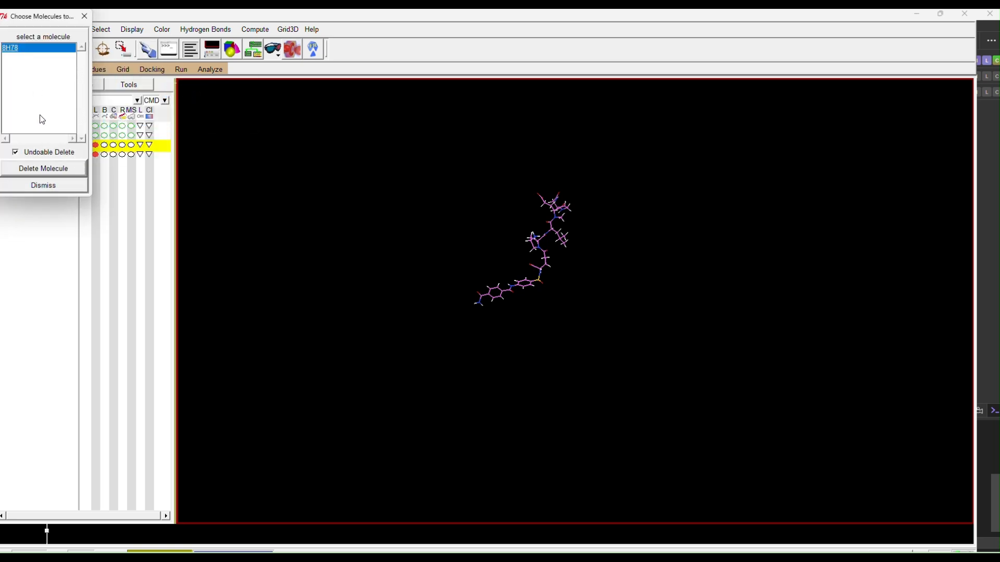
{"action": "left_click", "coordinate": [43, 168]}
Step: Quit the AutoDockTools session, also ending its console process
{"action": "left_click", "coordinate": [394, 70]}
{"action": "left_click", "coordinate": [964, 14]}
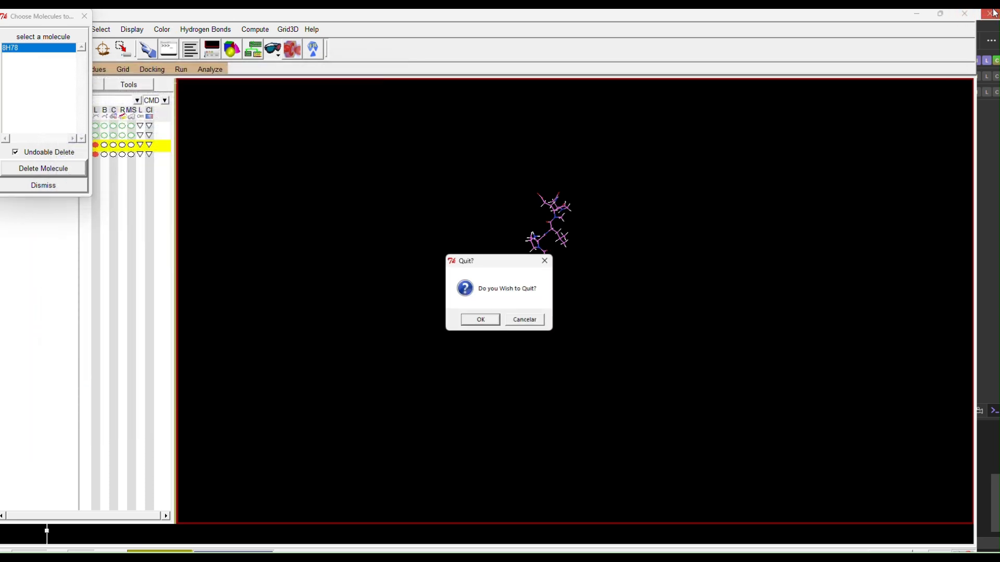
{"action": "left_click", "coordinate": [481, 320]}
{"action": "mouse_move", "coordinate": [633, 546]}
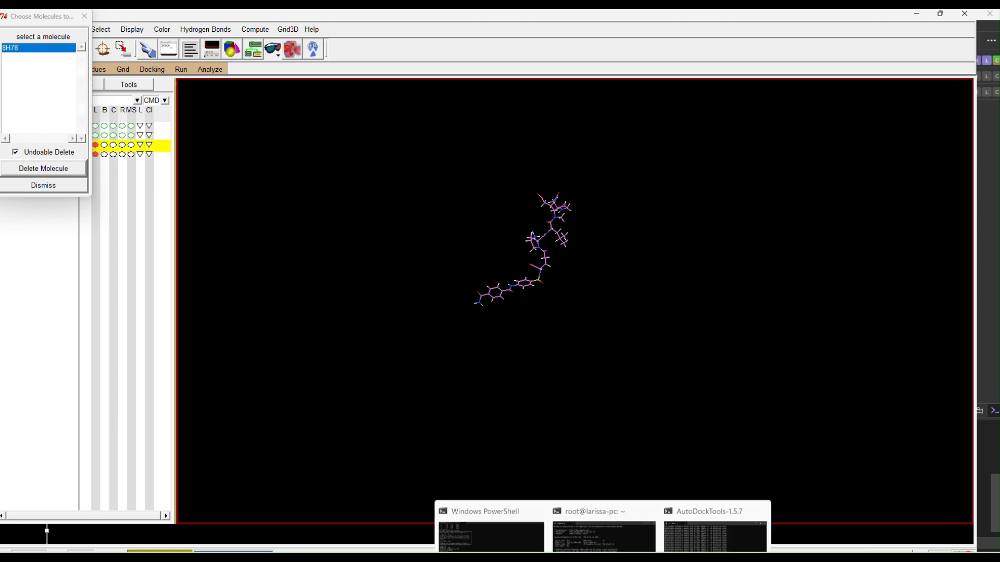
{"action": "left_click", "coordinate": [760, 473]}
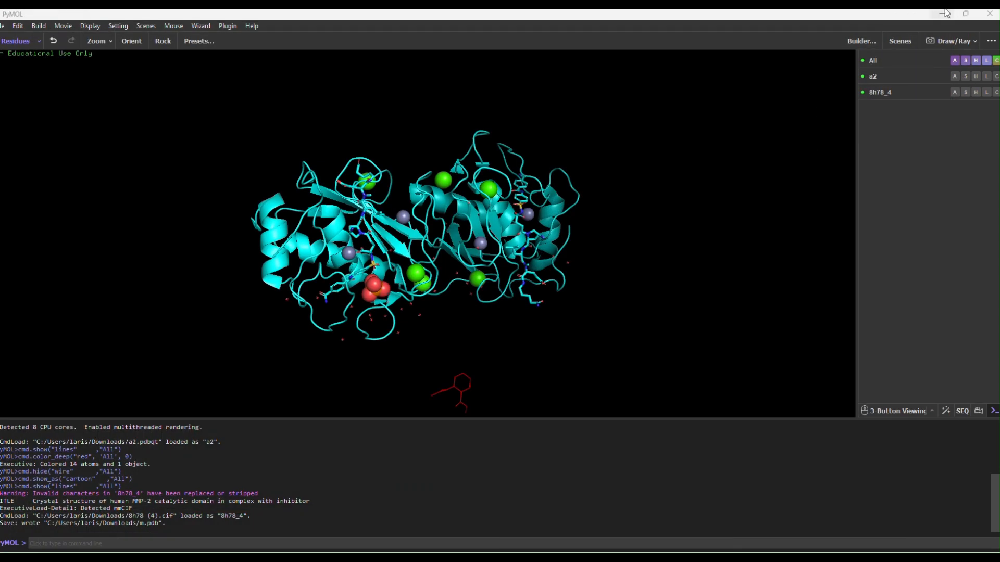
Step: Close both open PyMOL windows
{"action": "left_click", "coordinate": [990, 13]}
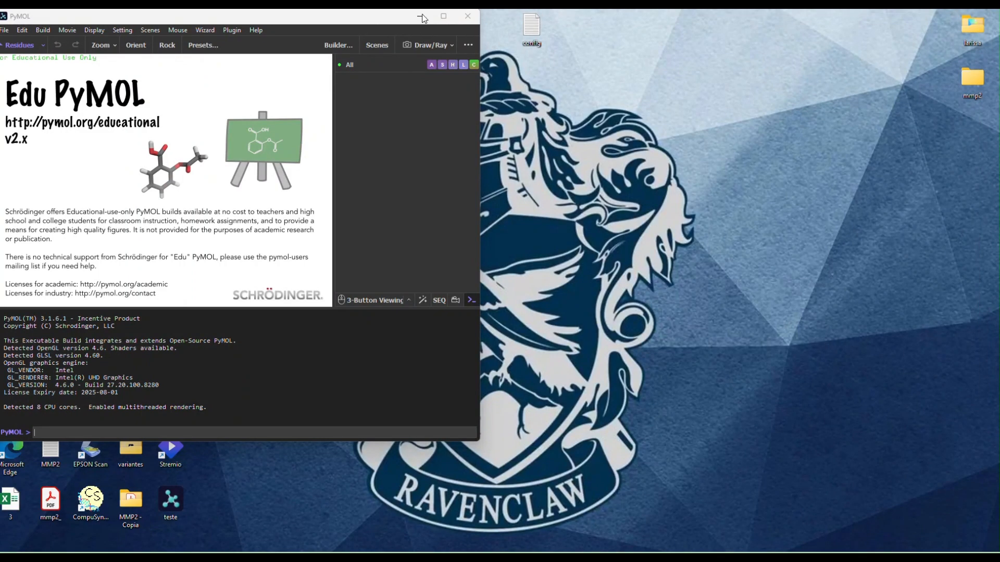
{"action": "left_click_drag", "start_coordinate": [378, 20], "coordinate": [651, 116]}
{"action": "left_click", "coordinate": [745, 117]}
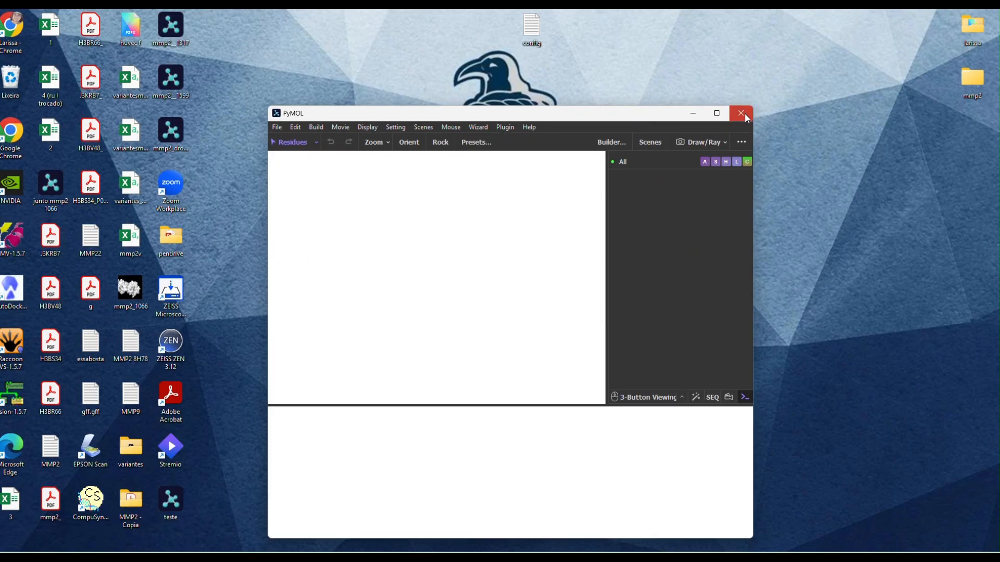
Step: Launch AutoDockTools 1.5.7 again from the desktop, postpone the registration and maximize its window
{"action": "double_click", "coordinate": [4, 293]}
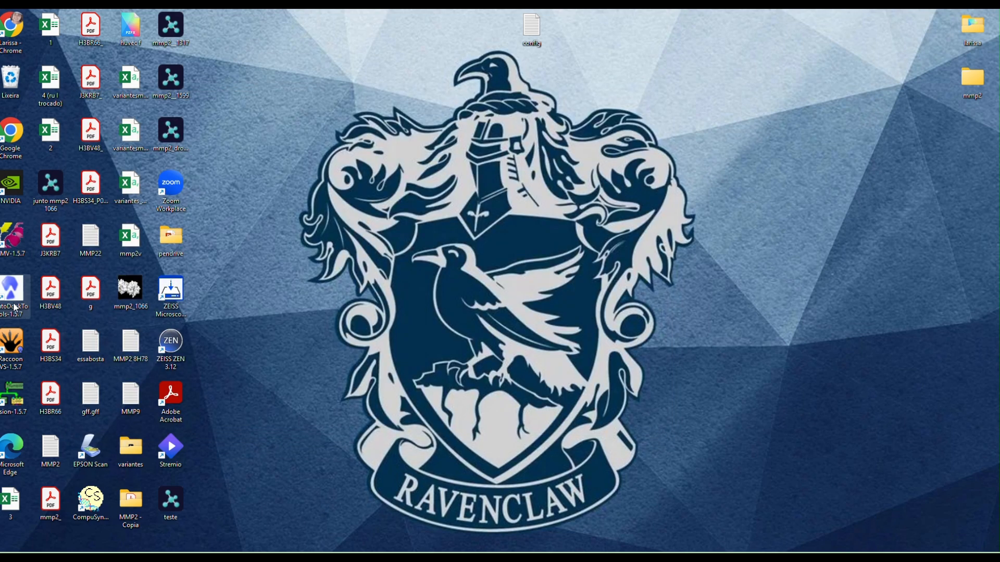
{"action": "double_click", "coordinate": [16, 308]}
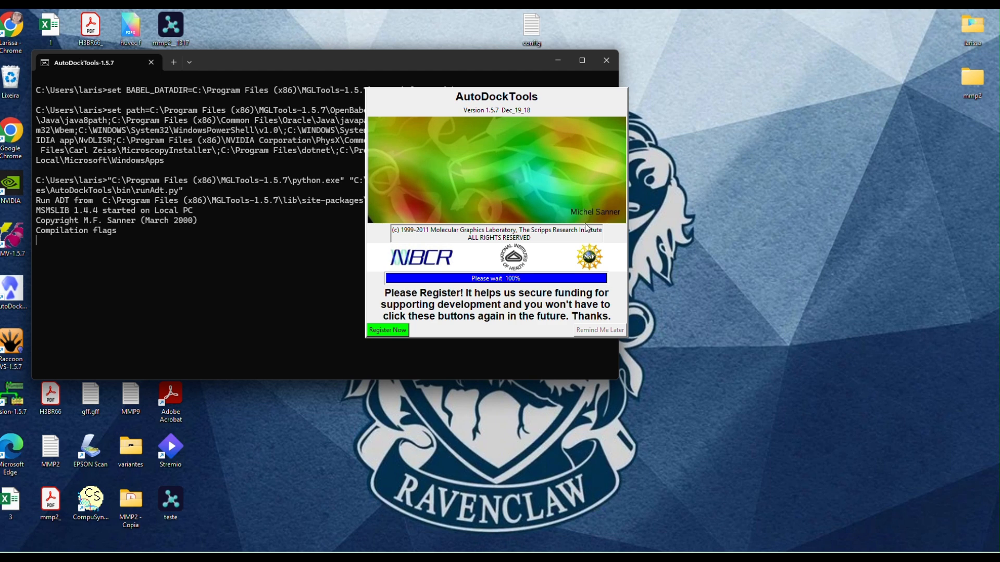
{"action": "left_click", "coordinate": [592, 328]}
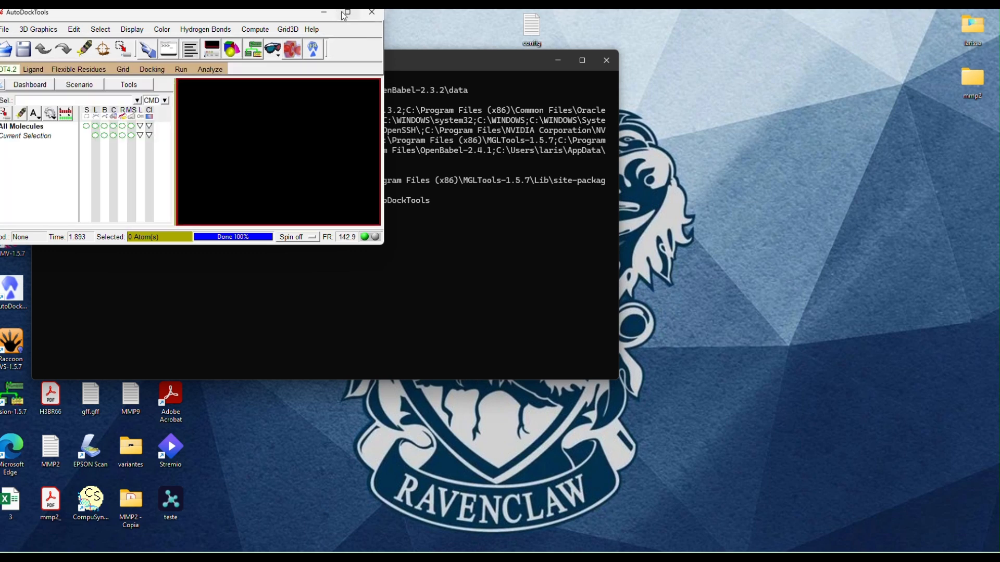
{"action": "left_click", "coordinate": [345, 12]}
Step: Read the molecule file m from the Downloads folder and delete its water molecules
{"action": "left_click", "coordinate": [5, 30]}
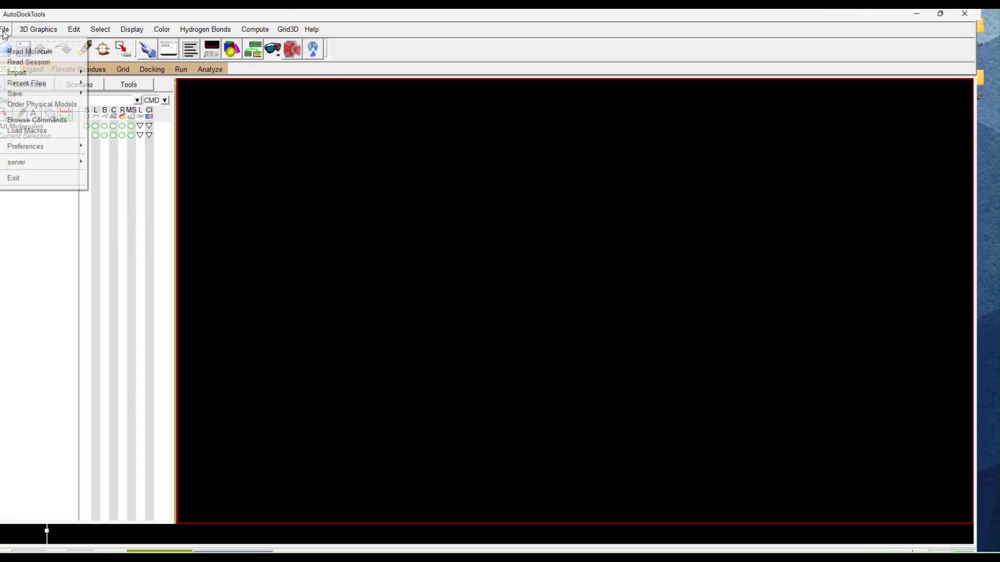
{"action": "left_click", "coordinate": [32, 54]}
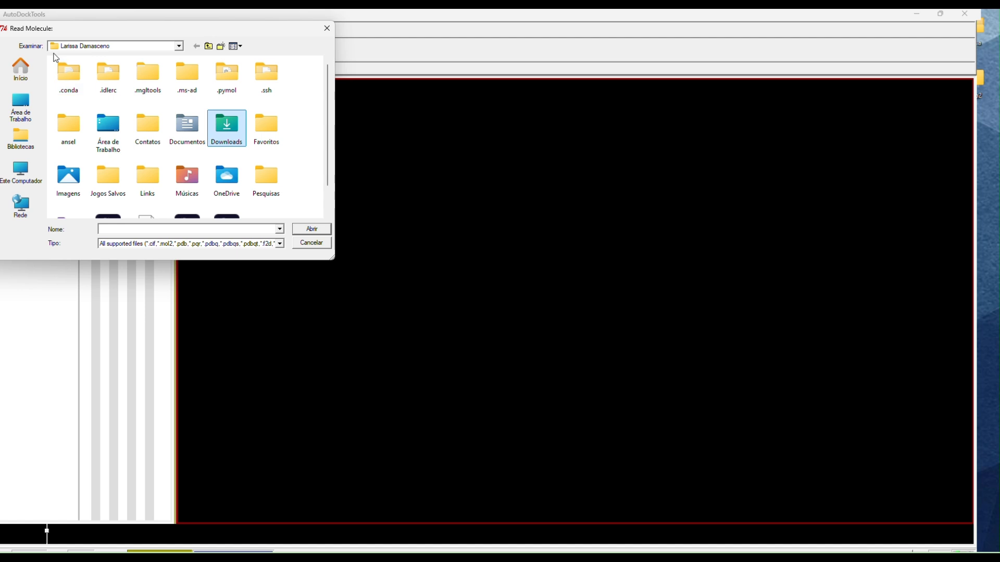
{"action": "double_click", "coordinate": [232, 133]}
{"action": "left_click", "coordinate": [72, 84]}
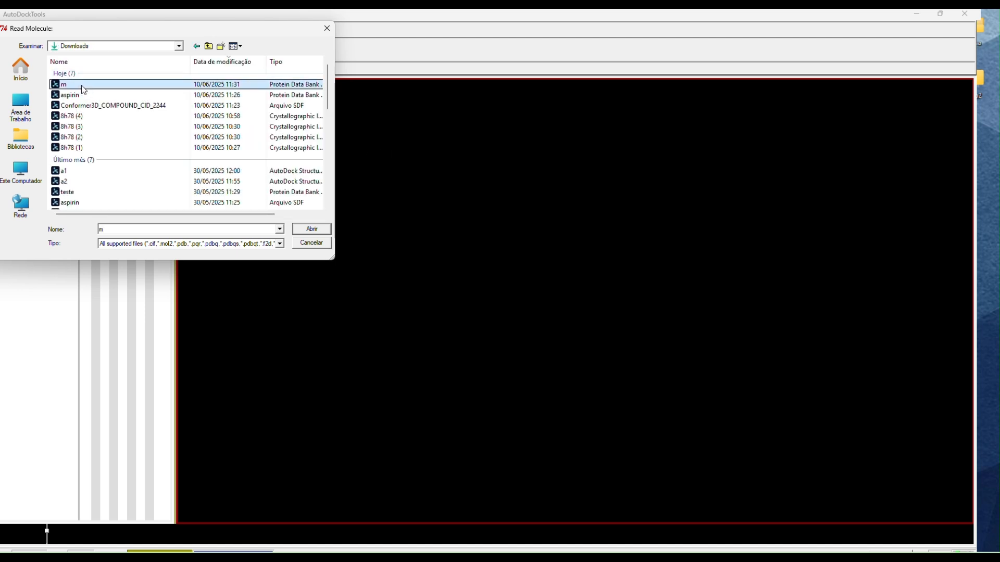
{"action": "left_click", "coordinate": [308, 232]}
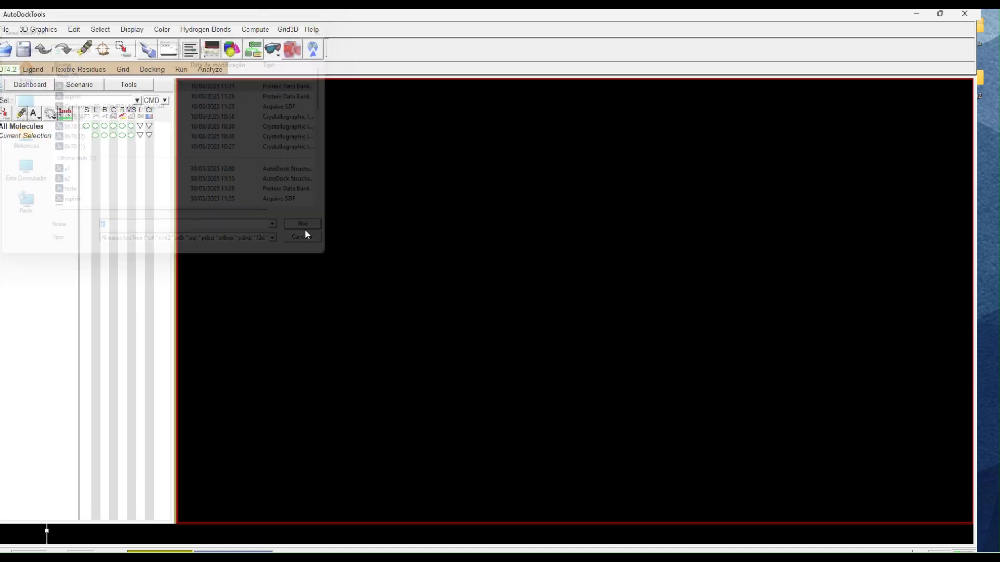
{"action": "left_click", "coordinate": [74, 30]}
{"action": "left_click", "coordinate": [105, 105]}
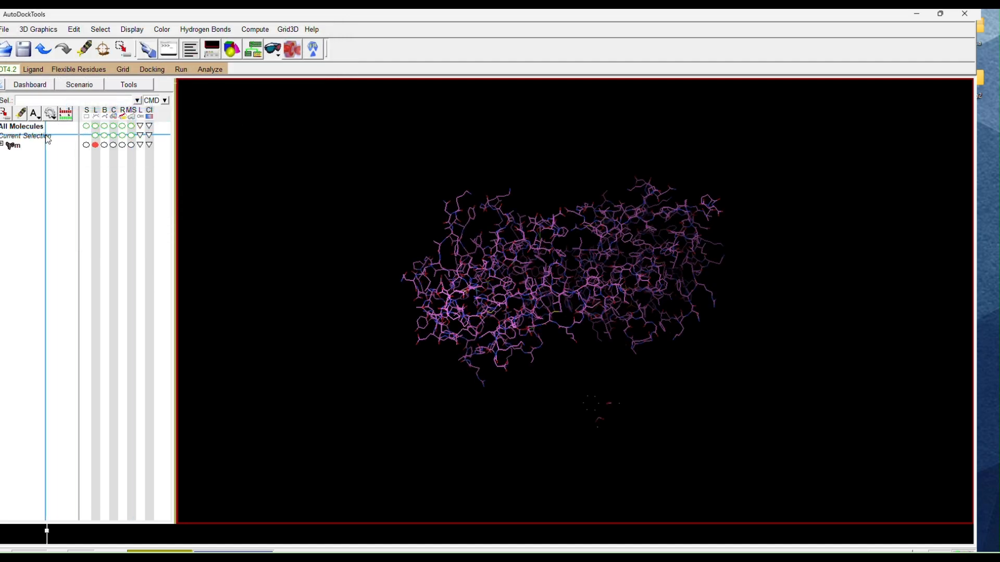
Step: Expand molecule m and its chain A in the molecule tree, and select residue 2HP206 at the end of the chain
{"action": "left_click", "coordinate": [2, 145]}
{"action": "left_click", "coordinate": [10, 162]}
{"action": "left_click_drag", "start_coordinate": [163, 153], "coordinate": [168, 499]}
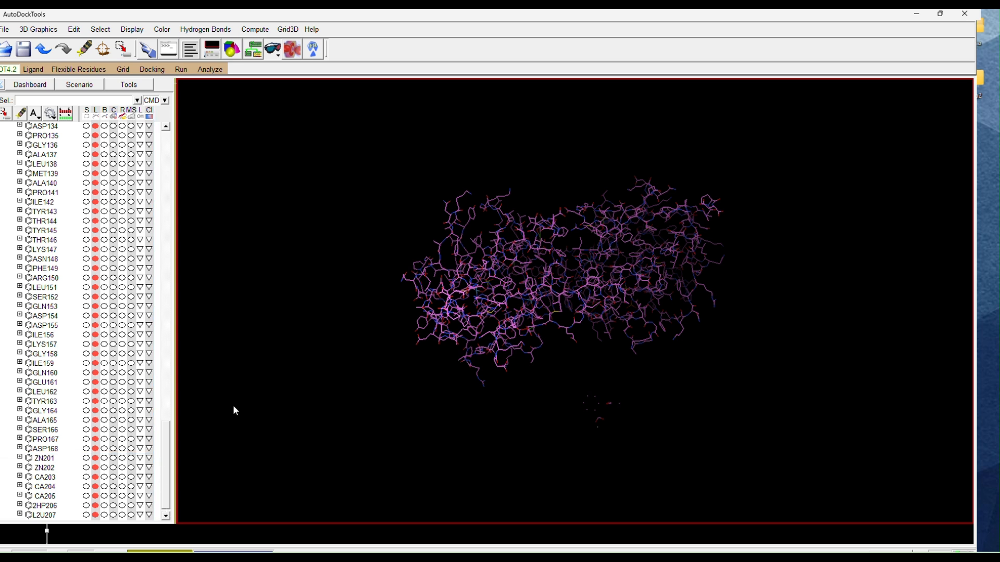
{"action": "left_click_drag", "start_coordinate": [699, 420], "coordinate": [624, 446]}
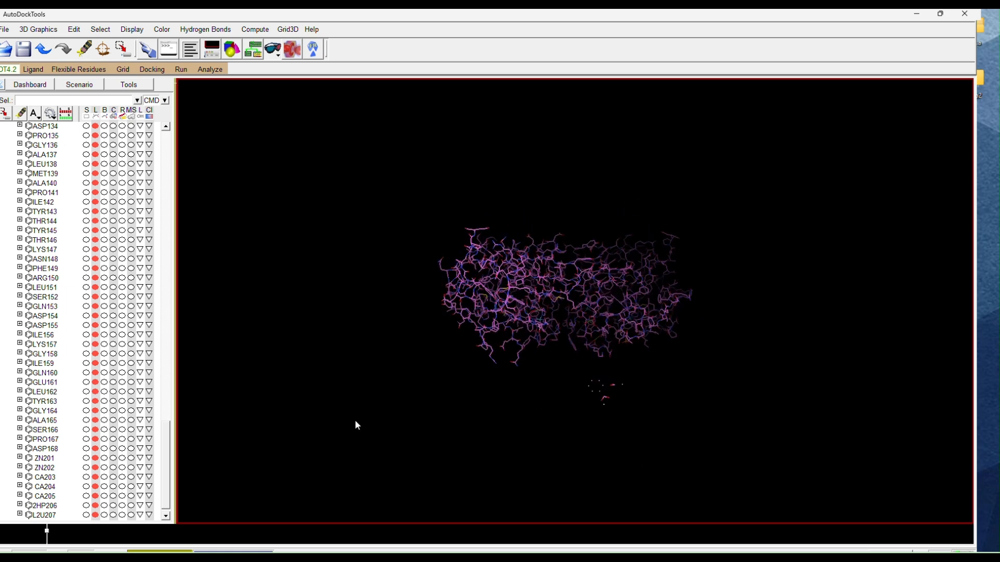
{"action": "scroll", "coordinate": [67, 494], "scroll_direction": "down", "scroll_amount": 1}
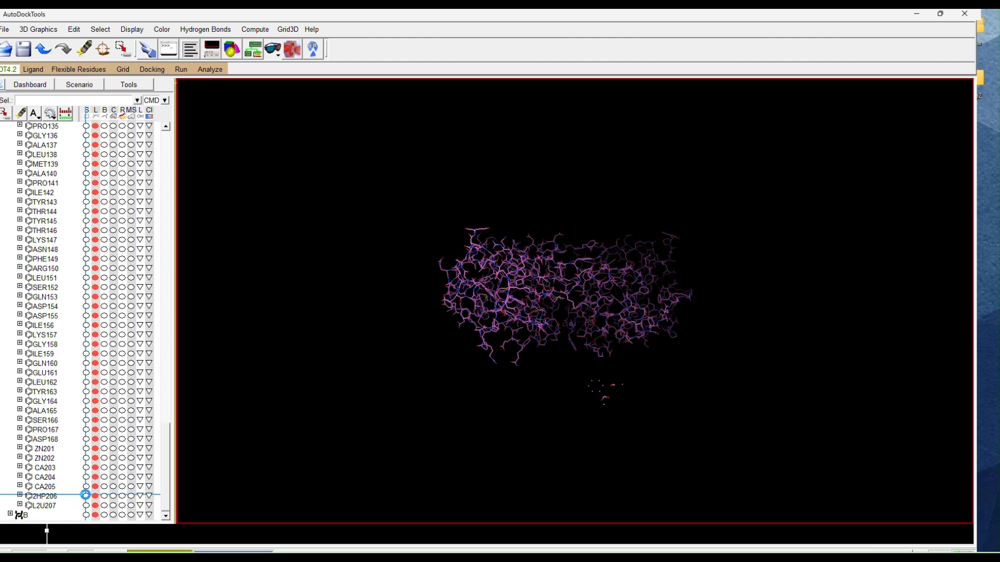
{"action": "left_click", "coordinate": [86, 496]}
{"action": "mouse_move", "coordinate": [600, 391]}
{"action": "left_mouse_down"}
{"action": "mouse_move", "coordinate": [598, 404]}
{"action": "mouse_move", "coordinate": [583, 381]}
{"action": "mouse_move", "coordinate": [605, 405]}
{"action": "left_mouse_up"}
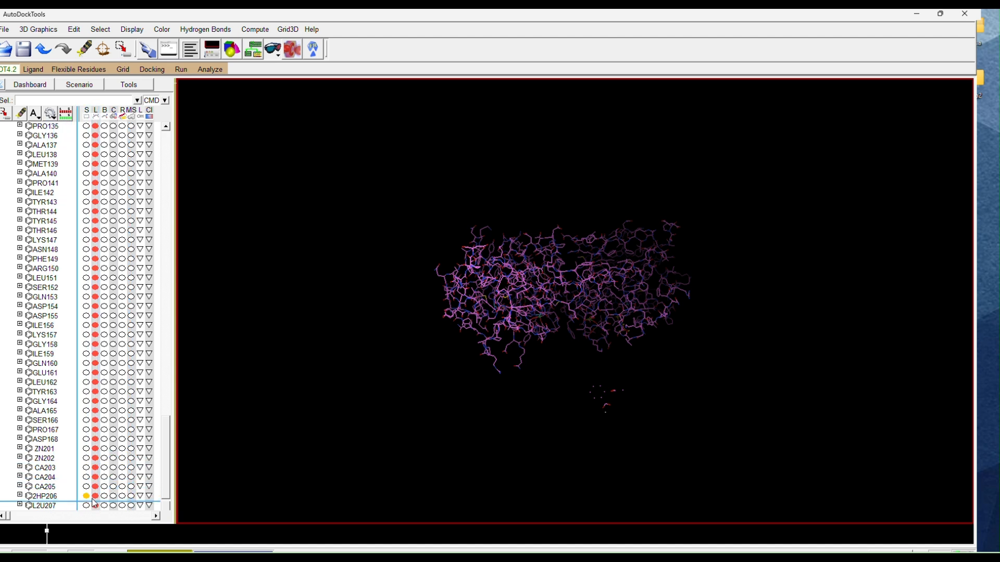
Step: Select the unnamed chain and all of chain A in molecule m, leaving out ligand residue L2U207
{"action": "left_click_drag", "start_coordinate": [167, 459], "coordinate": [182, 37]}
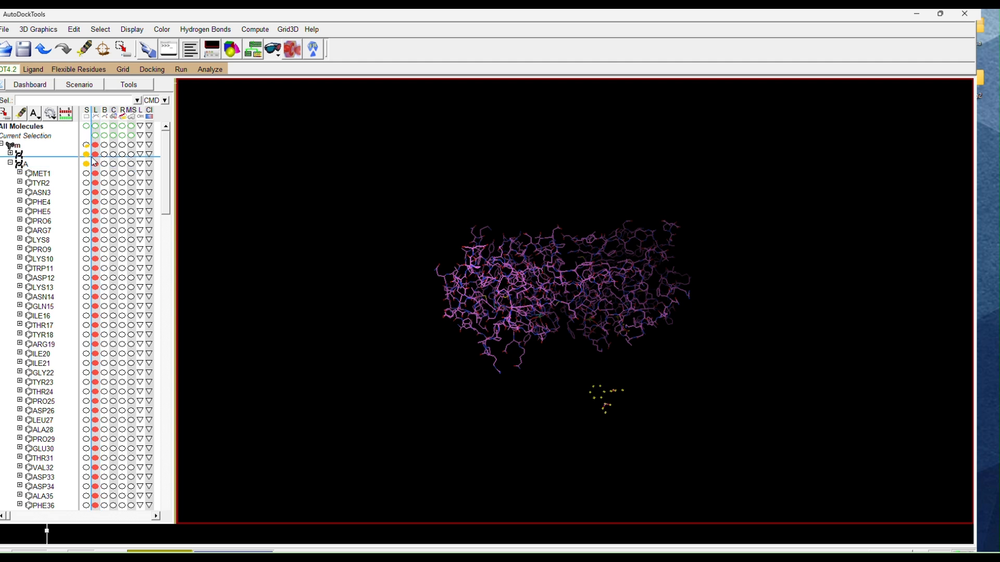
{"action": "left_click", "coordinate": [88, 164]}
{"action": "left_click", "coordinate": [88, 165]}
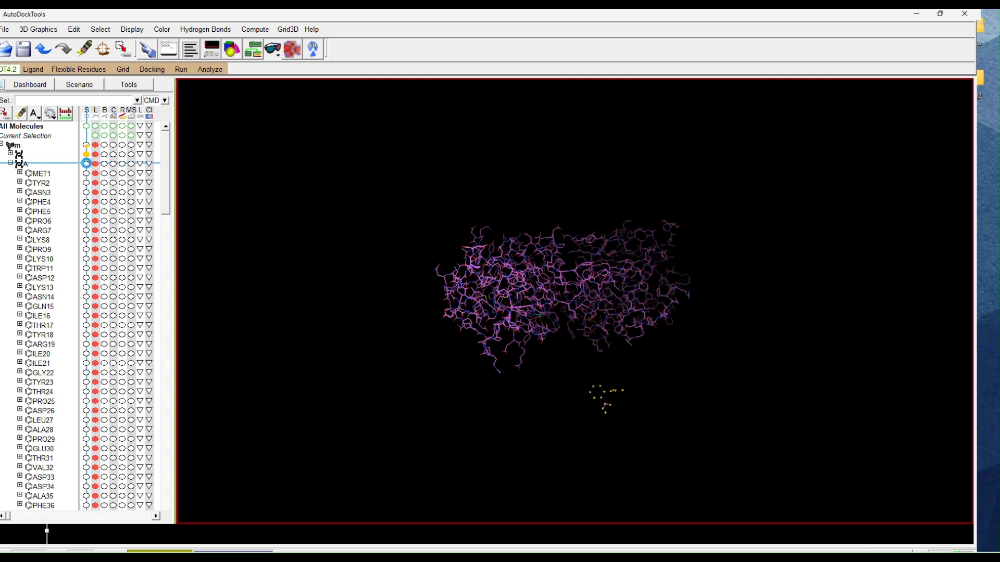
{"action": "left_click", "coordinate": [87, 164]}
{"action": "scroll", "coordinate": [167, 164], "scroll_direction": "down", "scroll_amount": 10}
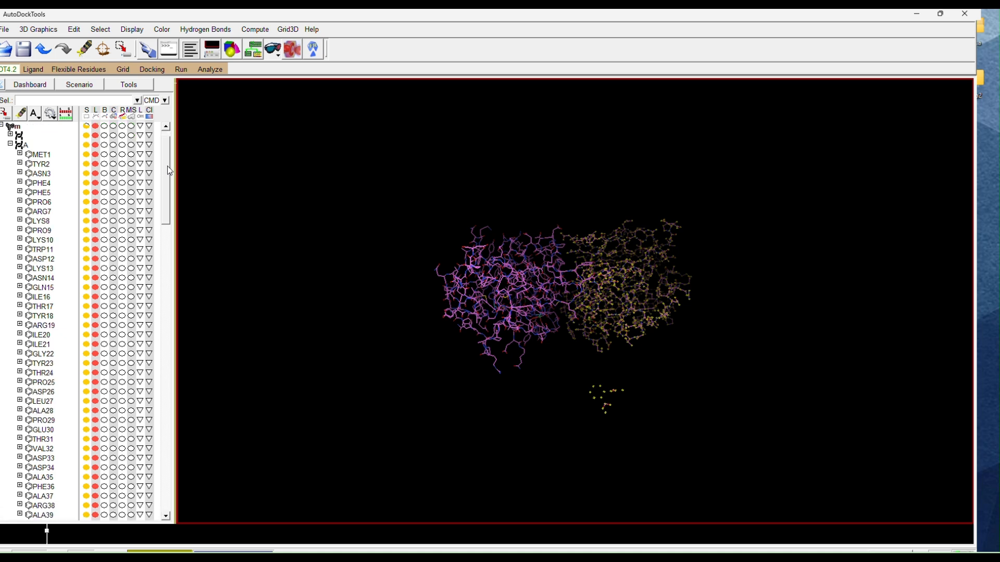
{"action": "scroll", "coordinate": [151, 292], "scroll_direction": "down", "scroll_amount": 20}
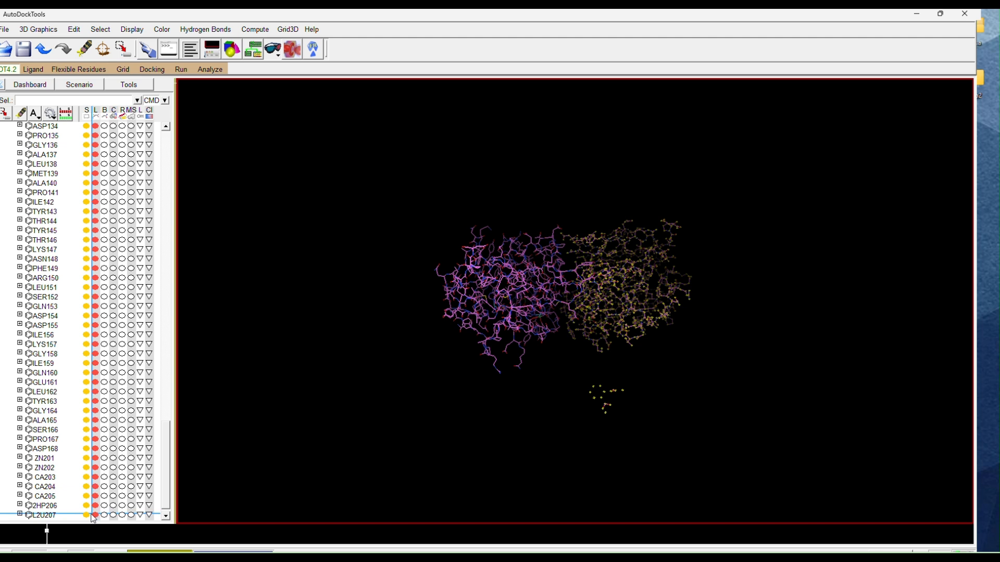
{"action": "scroll", "coordinate": [141, 516], "scroll_direction": "down", "scroll_amount": 1}
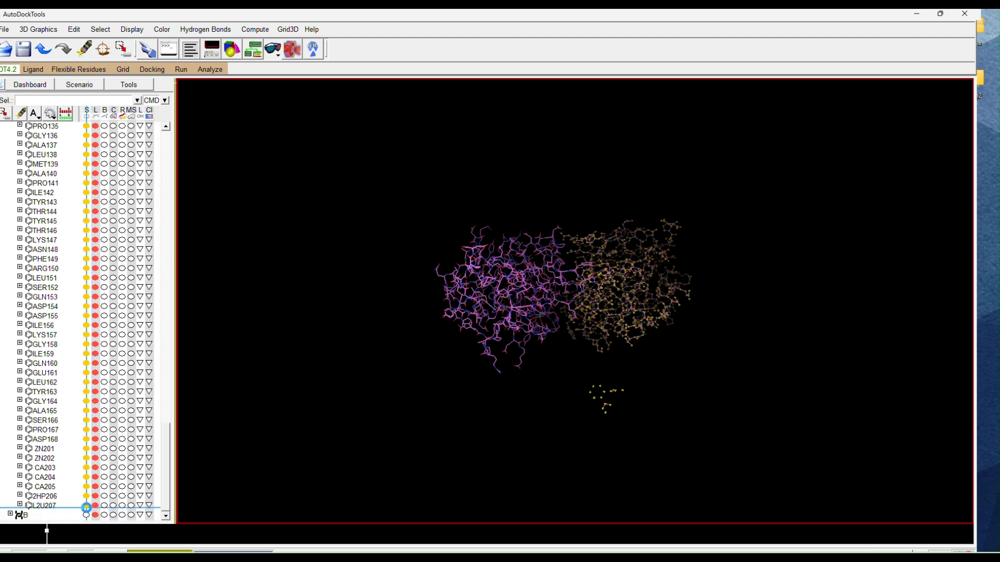
{"action": "left_click", "coordinate": [87, 506]}
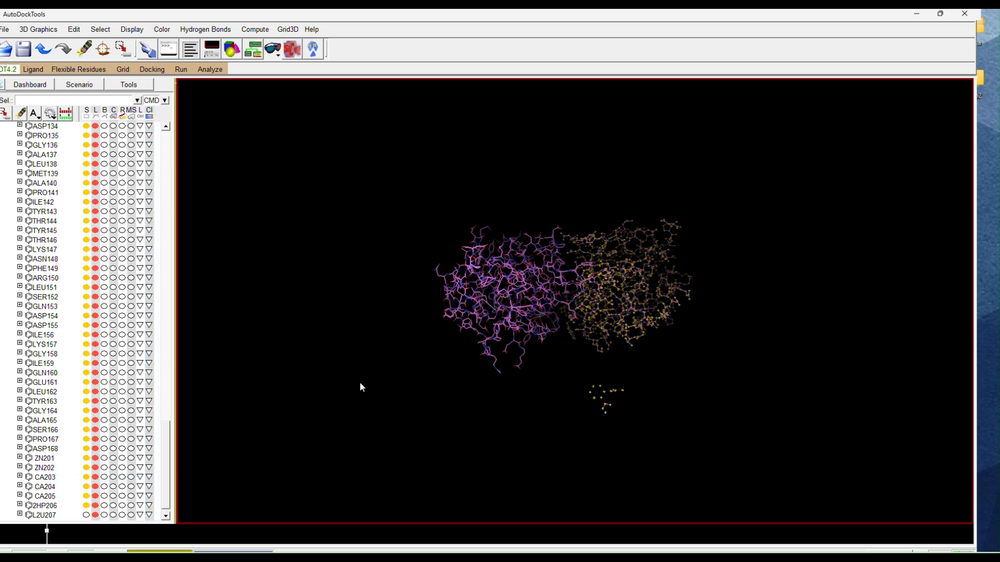
Step: Add chain B to the selection and check at the end of chain A that L2U207 is left out
{"action": "left_click_drag", "start_coordinate": [167, 474], "coordinate": [168, 174]}
{"action": "left_click", "coordinate": [9, 163]}
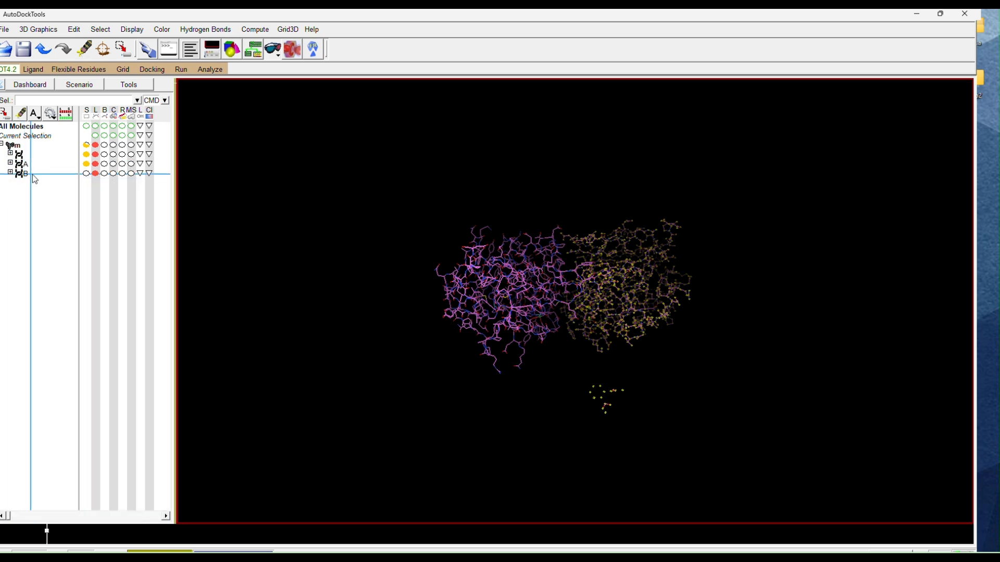
{"action": "left_click", "coordinate": [86, 173]}
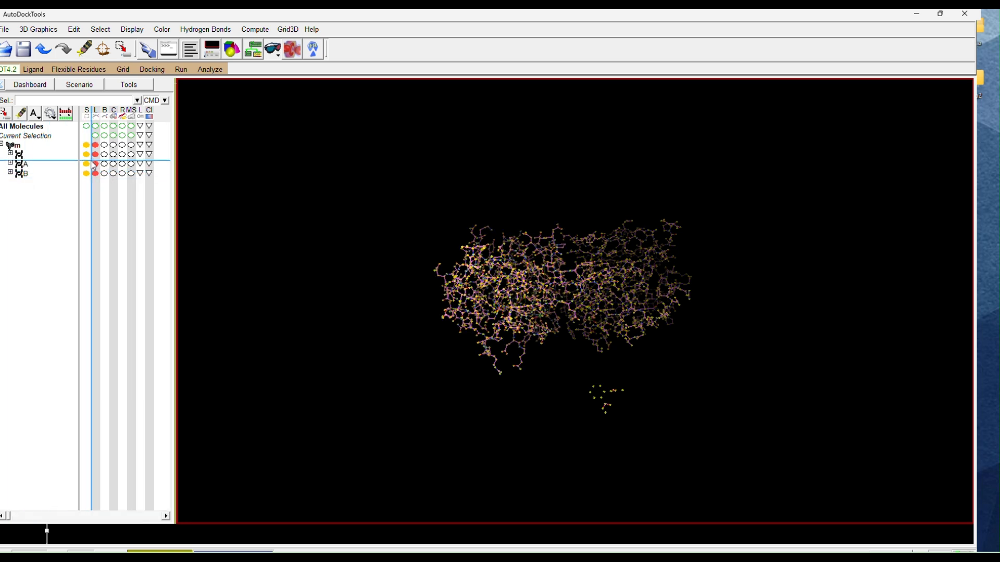
{"action": "left_click_drag", "start_coordinate": [293, 286], "coordinate": [323, 364]}
{"action": "left_click", "coordinate": [10, 162]}
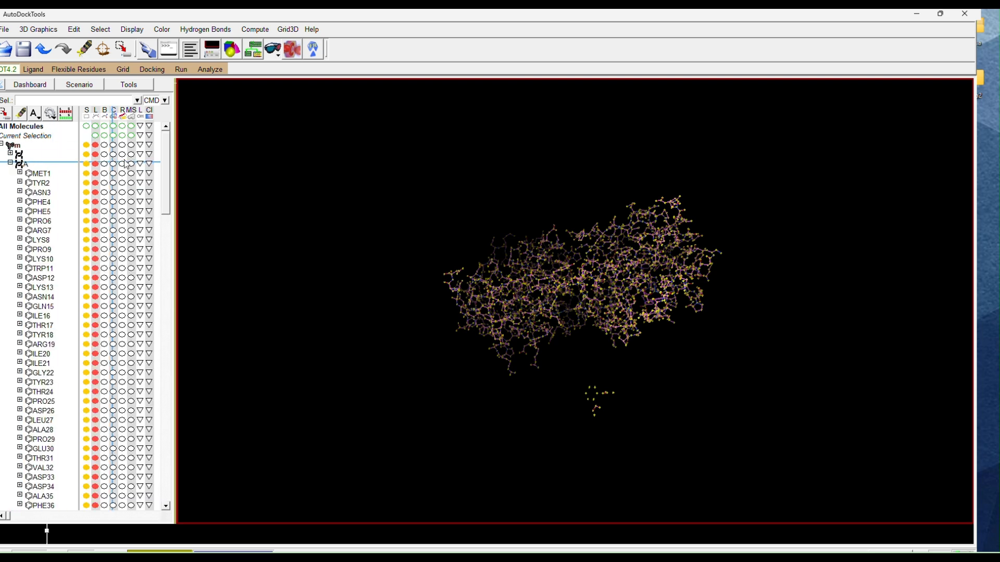
{"action": "left_click_drag", "start_coordinate": [167, 158], "coordinate": [158, 489]}
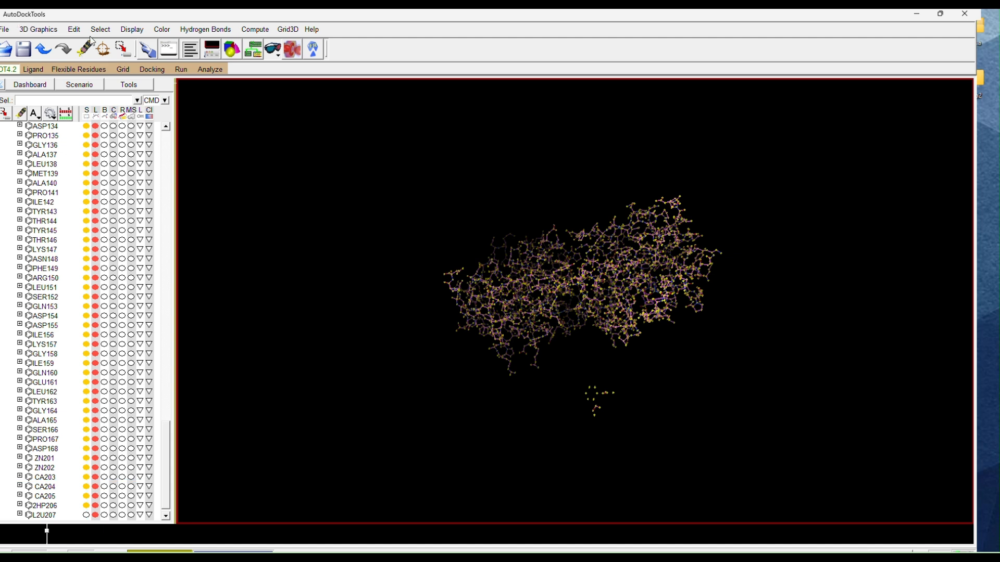
Step: Delete all selected atoms of molecule m, accepting that the deletion cannot be undone
{"action": "left_click", "coordinate": [74, 29]}
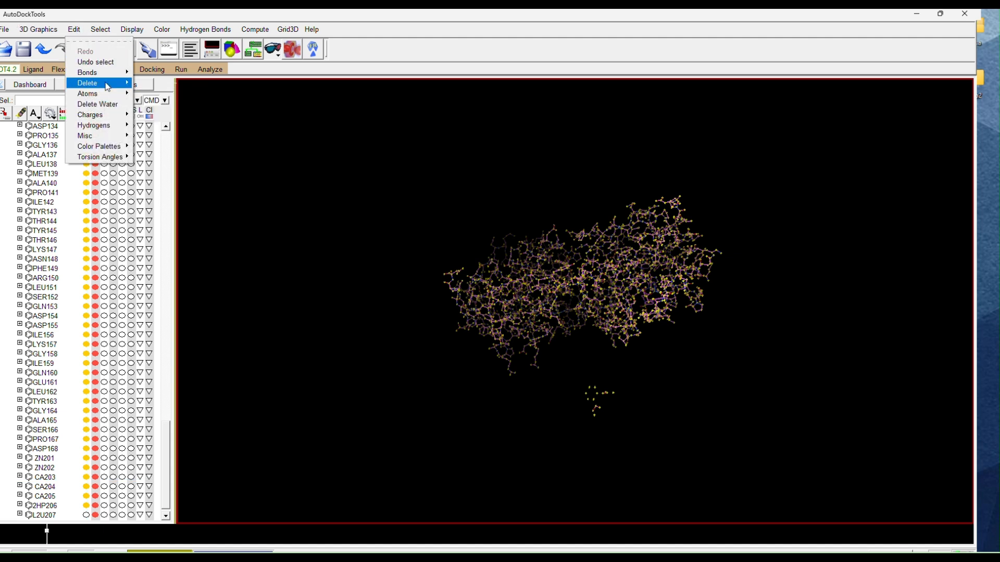
{"action": "mouse_move", "coordinate": [107, 86]}
{"action": "left_click", "coordinate": [171, 111]}
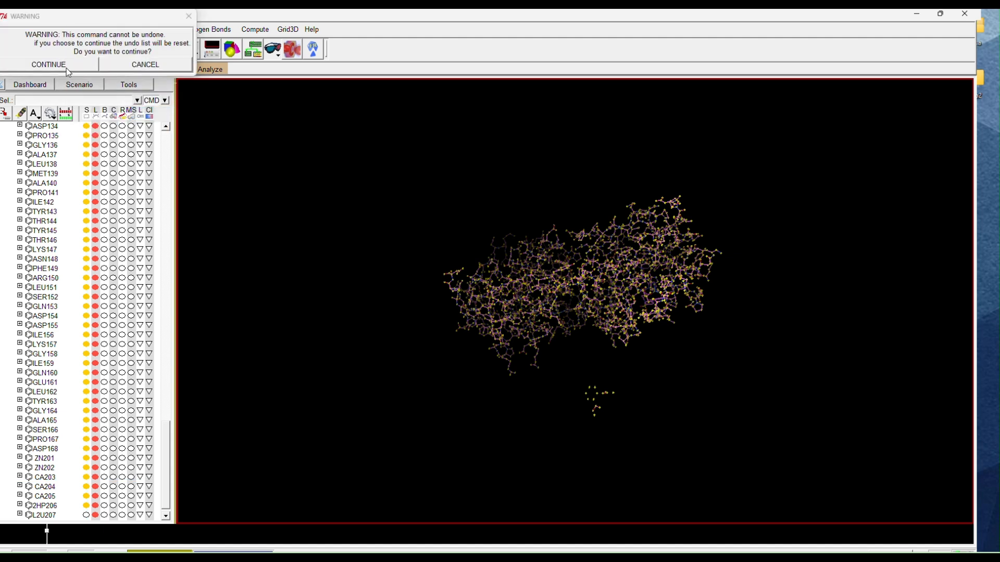
{"action": "left_click", "coordinate": [49, 64]}
{"action": "left_click_drag", "start_coordinate": [508, 333], "coordinate": [502, 200]}
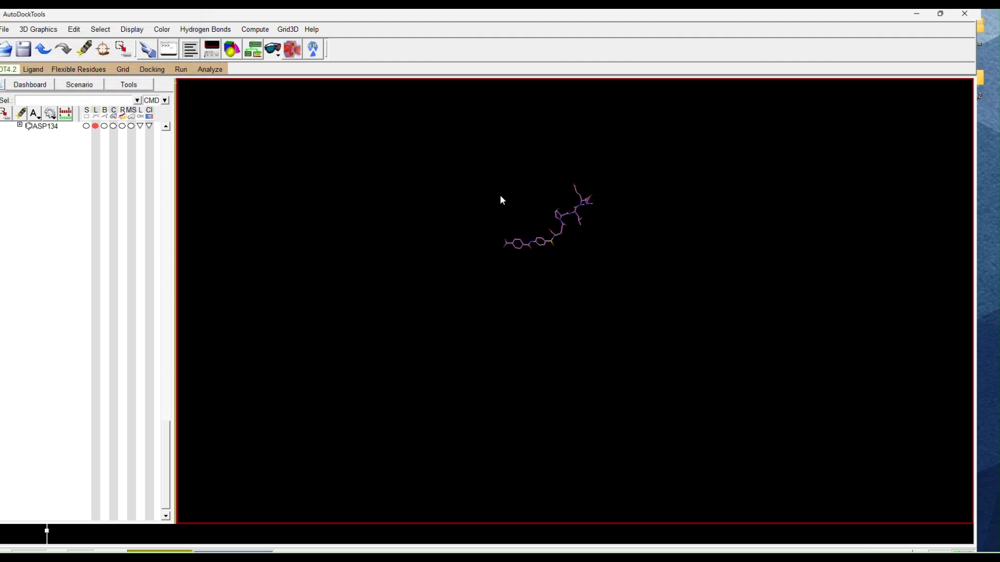
Step: Choose molecule m as the AutoDock ligand and accept its setup summary
{"action": "left_click", "coordinate": [35, 69]}
{"action": "mouse_move", "coordinate": [43, 89]}
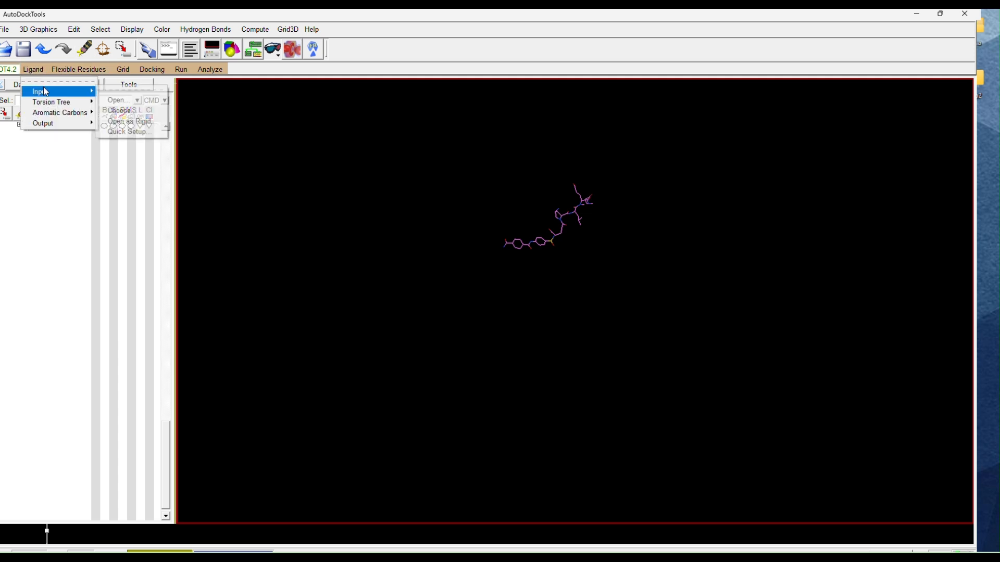
{"action": "left_click", "coordinate": [119, 111]}
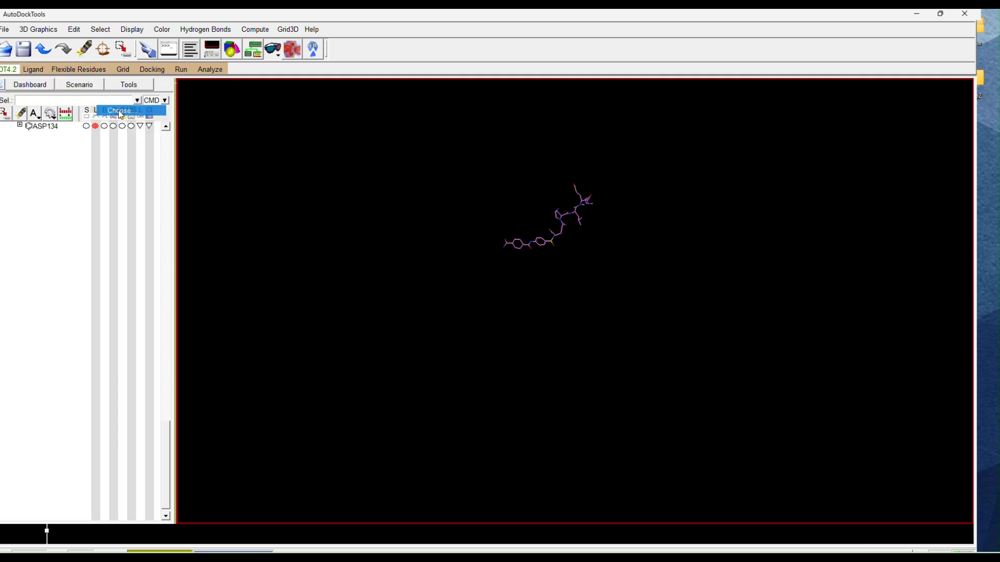
{"action": "double_click", "coordinate": [26, 48]}
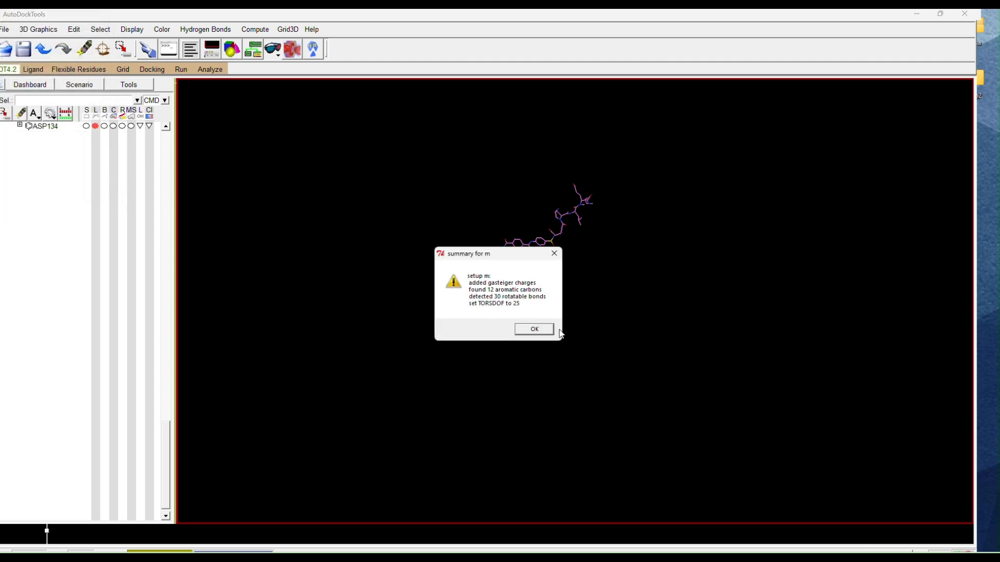
{"action": "left_click", "coordinate": [529, 330]}
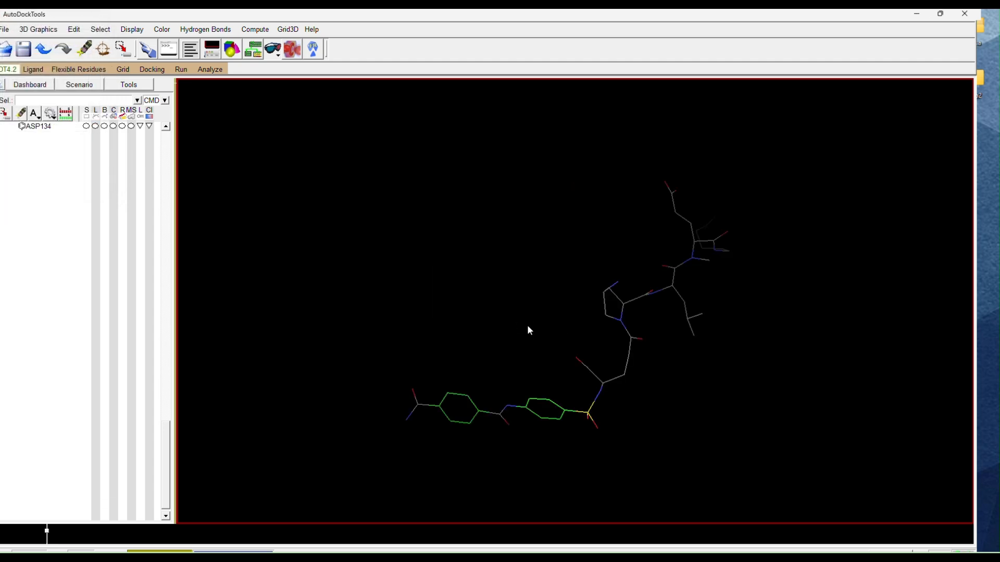
Step: Save the prepared ligand as a PDBQT file named L2U in the home folder and quit AutoDockTools
{"action": "left_click", "coordinate": [33, 69]}
{"action": "mouse_move", "coordinate": [57, 123]}
{"action": "left_click", "coordinate": [132, 132]}
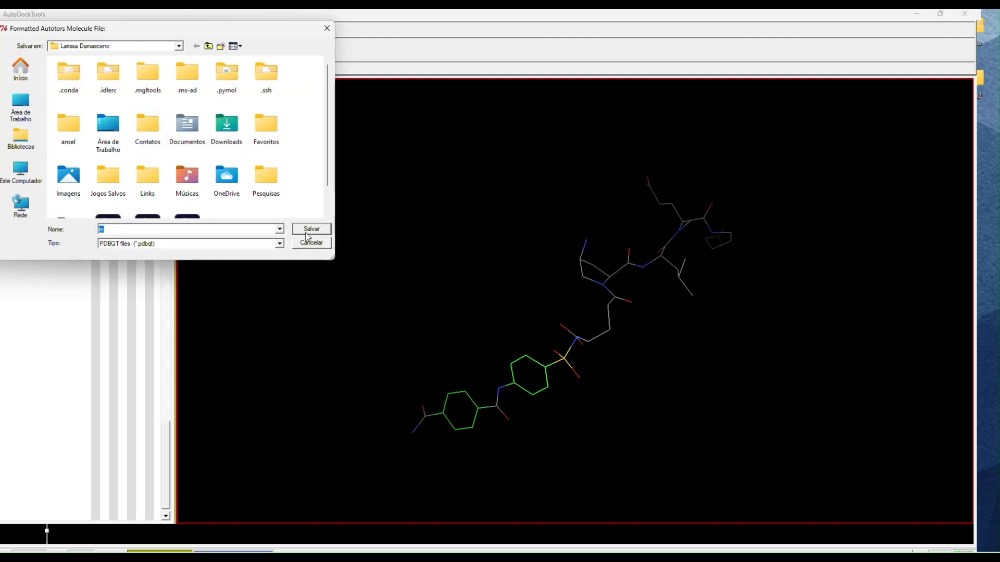
{"action": "type", "text": "L"}
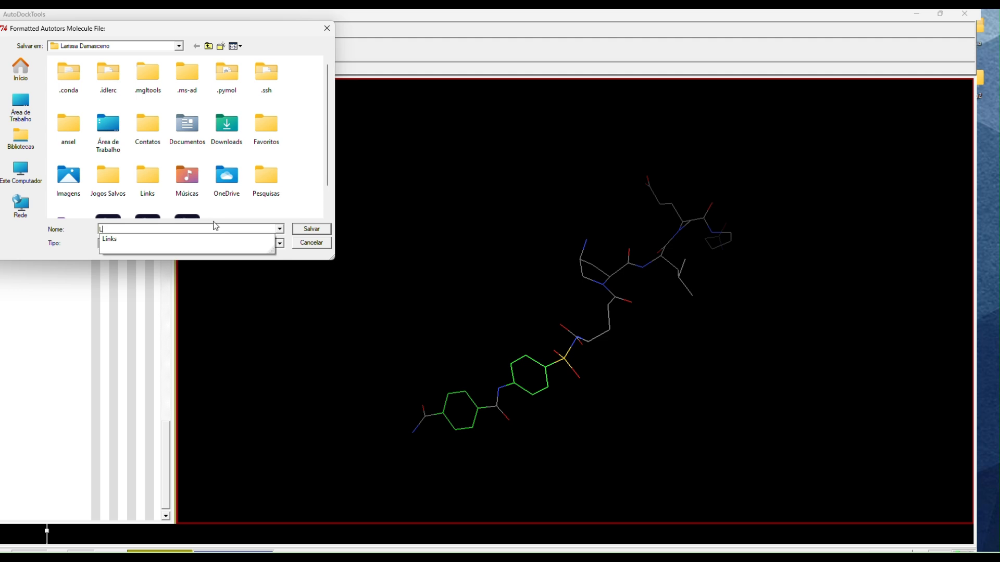
{"action": "type", "text": "2U"}
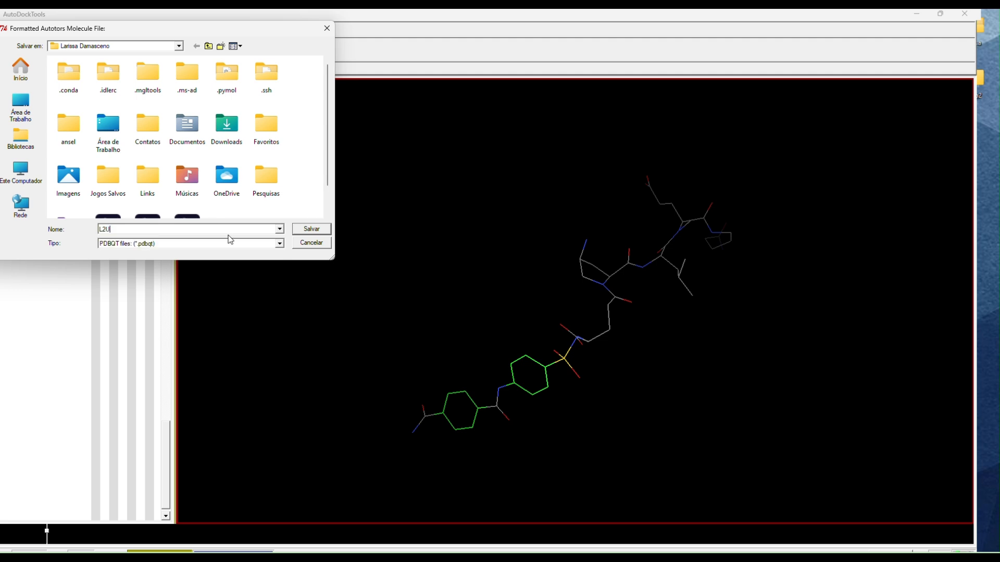
{"action": "left_click", "coordinate": [312, 231]}
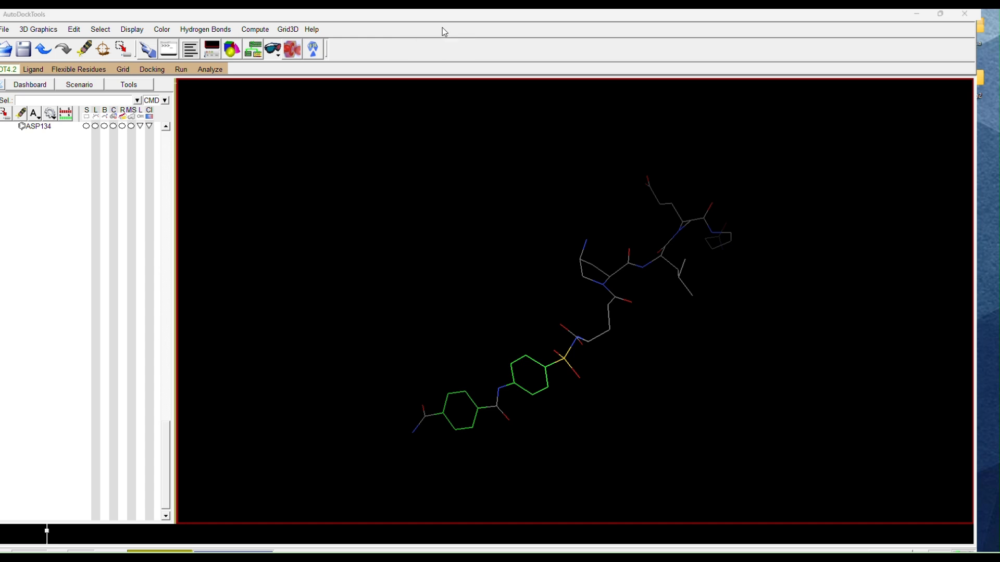
{"action": "left_click", "coordinate": [964, 15]}
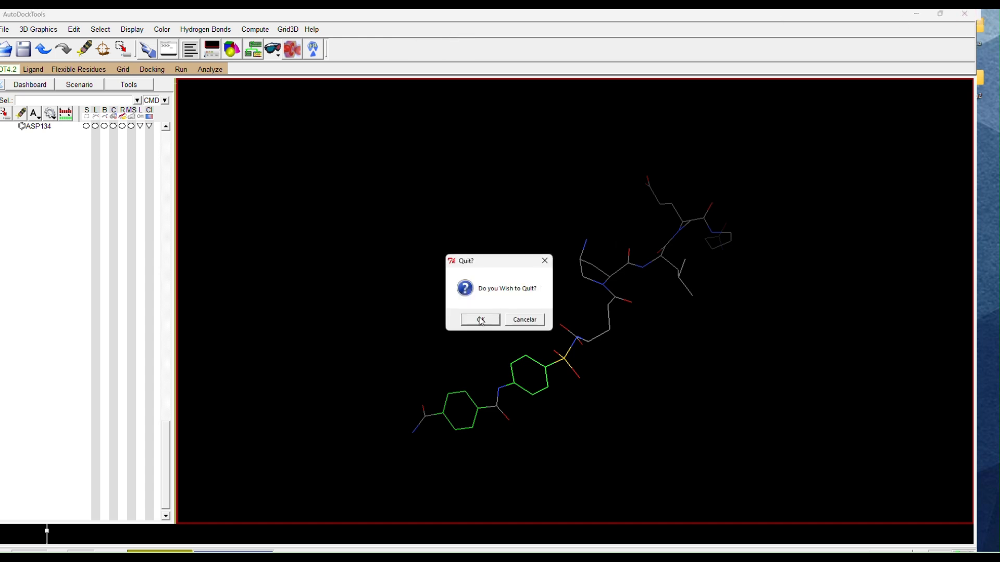
{"action": "left_click", "coordinate": [480, 319]}
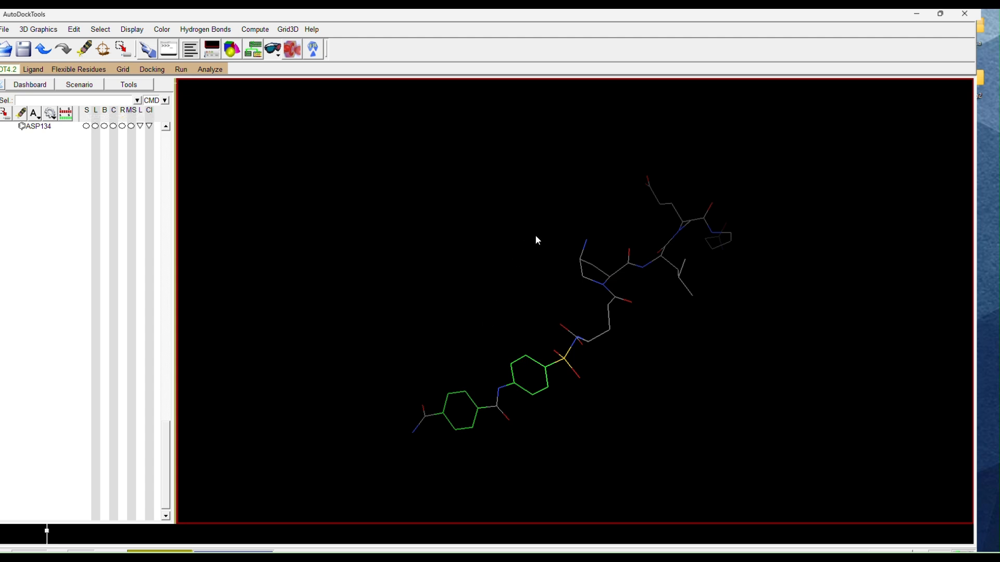